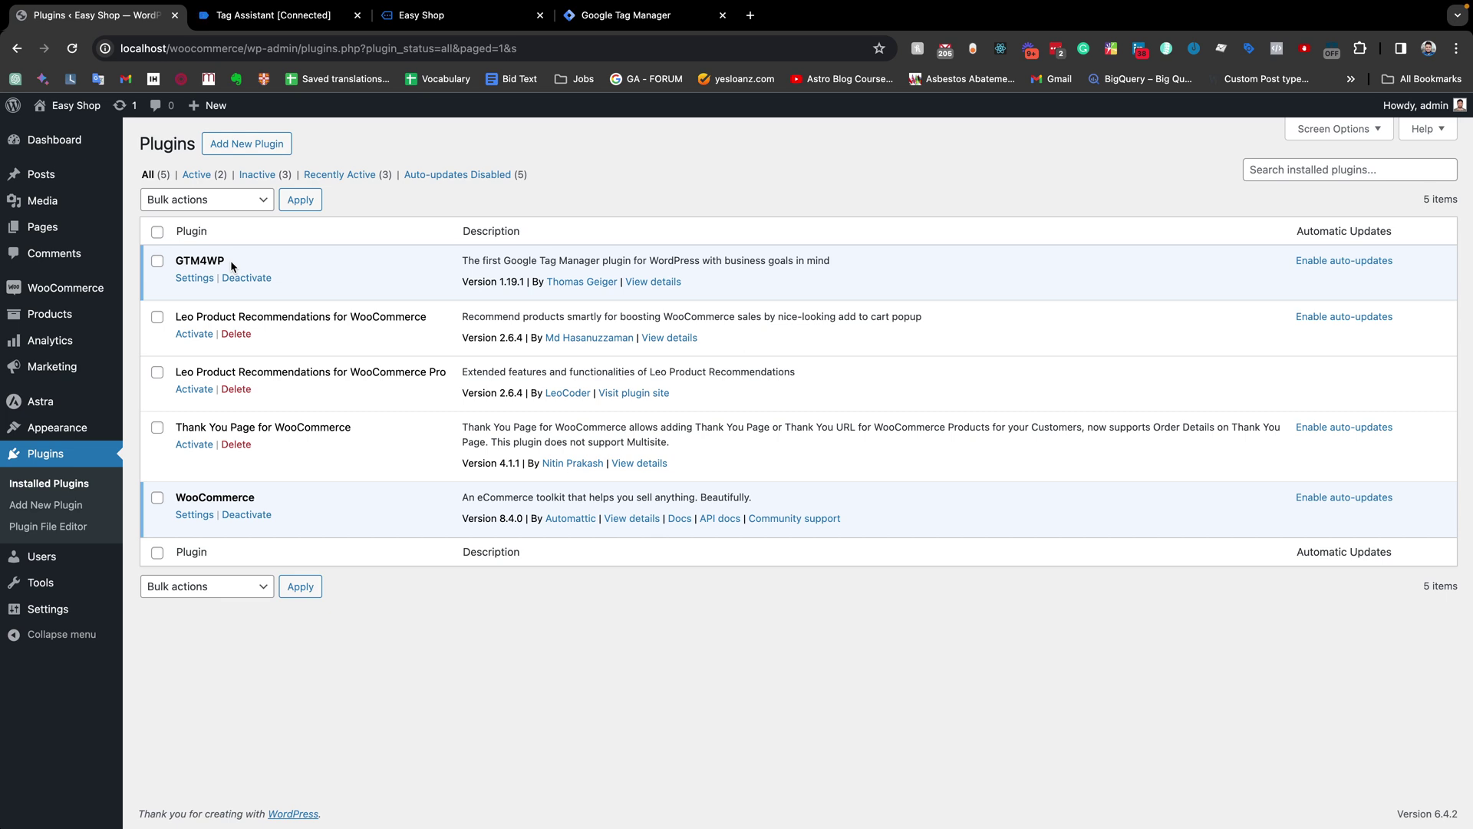
Step: Open the GTM4WP plugin settings and compare the container ID with the Google Tag Manager workspace
{"action": "left_click", "coordinate": [194, 280]}
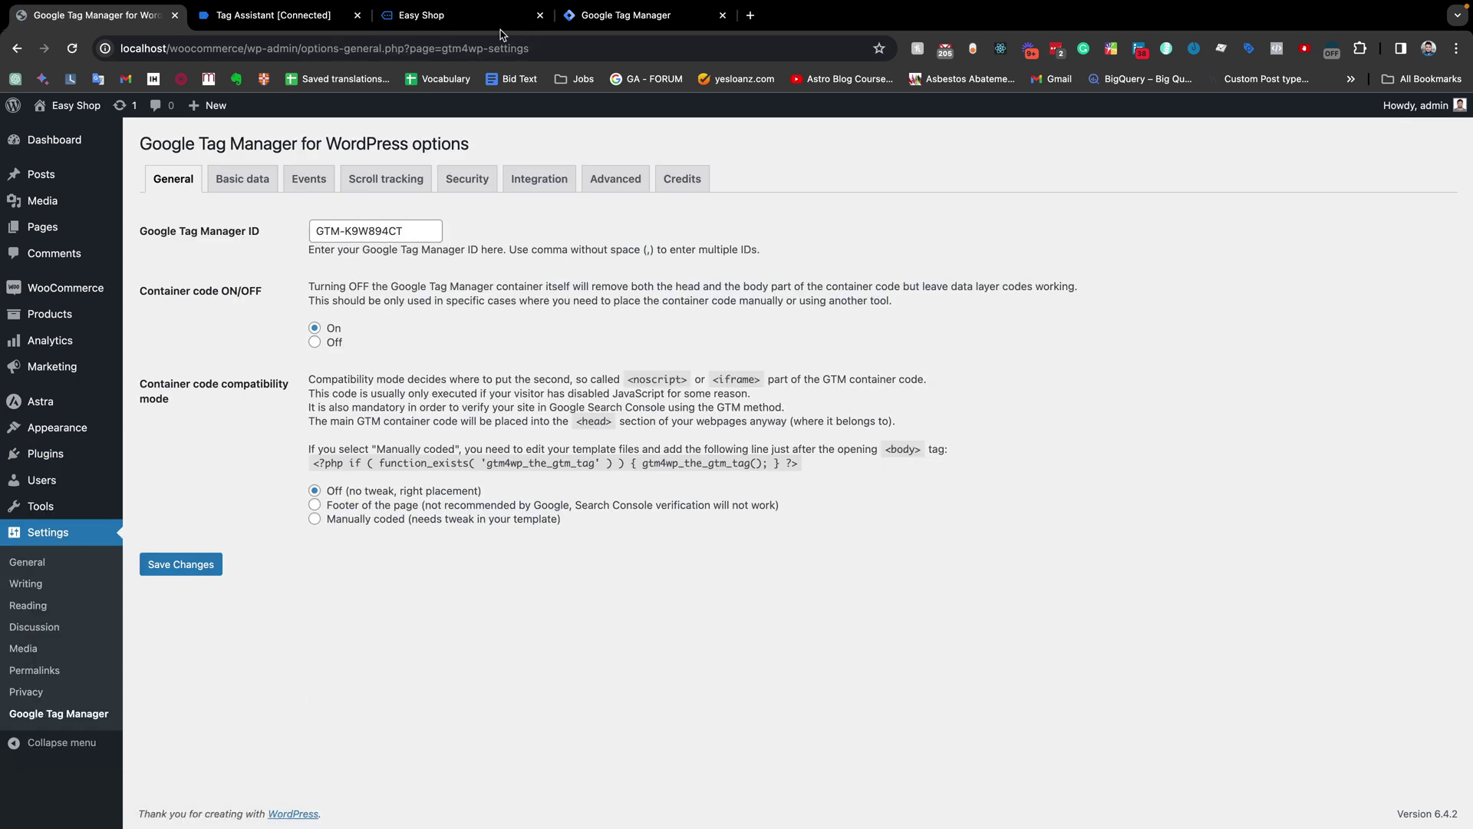
{"action": "left_click", "coordinate": [585, 25]}
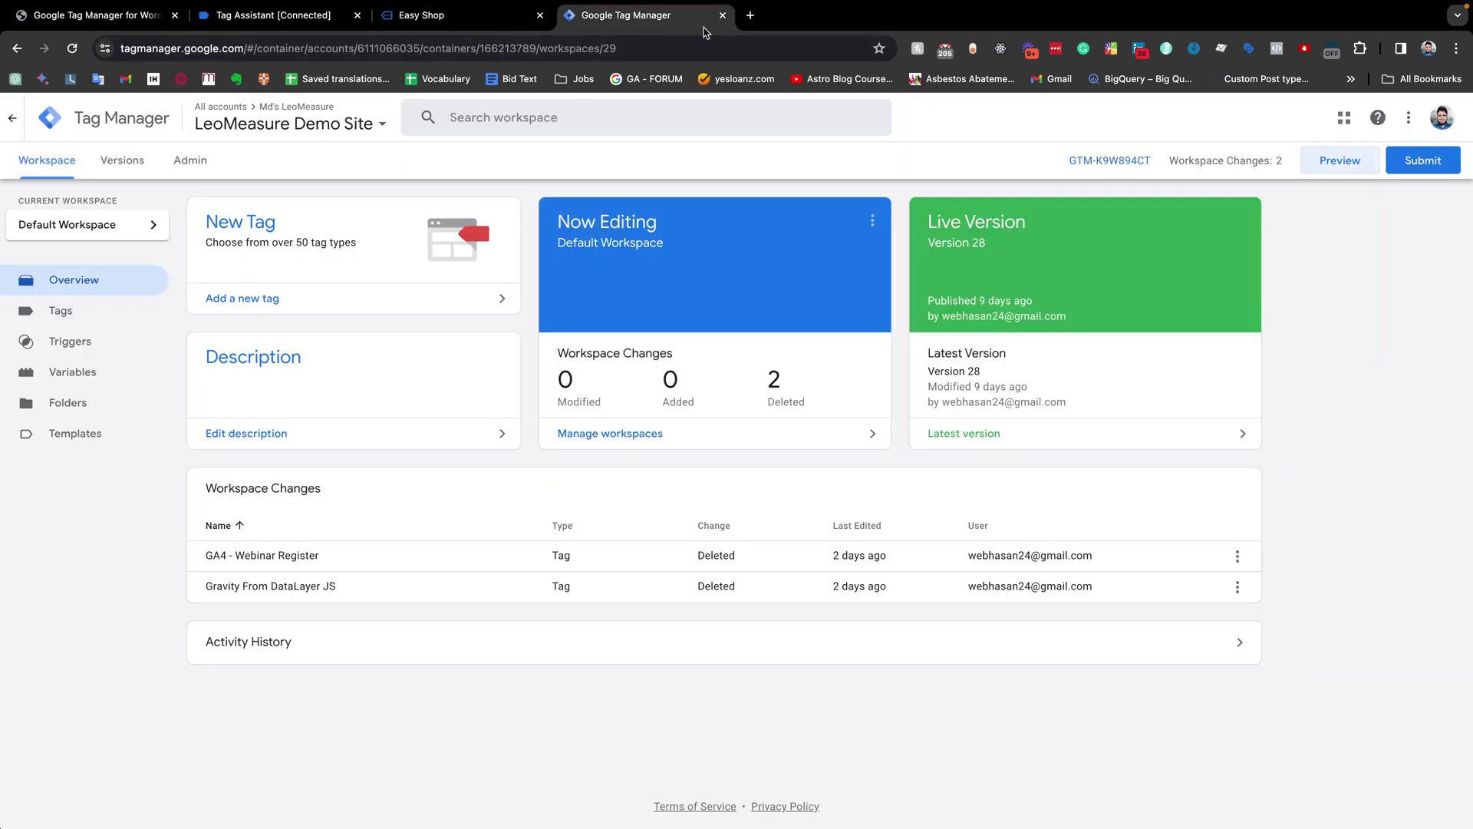
Step: Load the Easy Shop home page and check its tracked events in Tag Assistant
{"action": "left_click", "coordinate": [460, 17]}
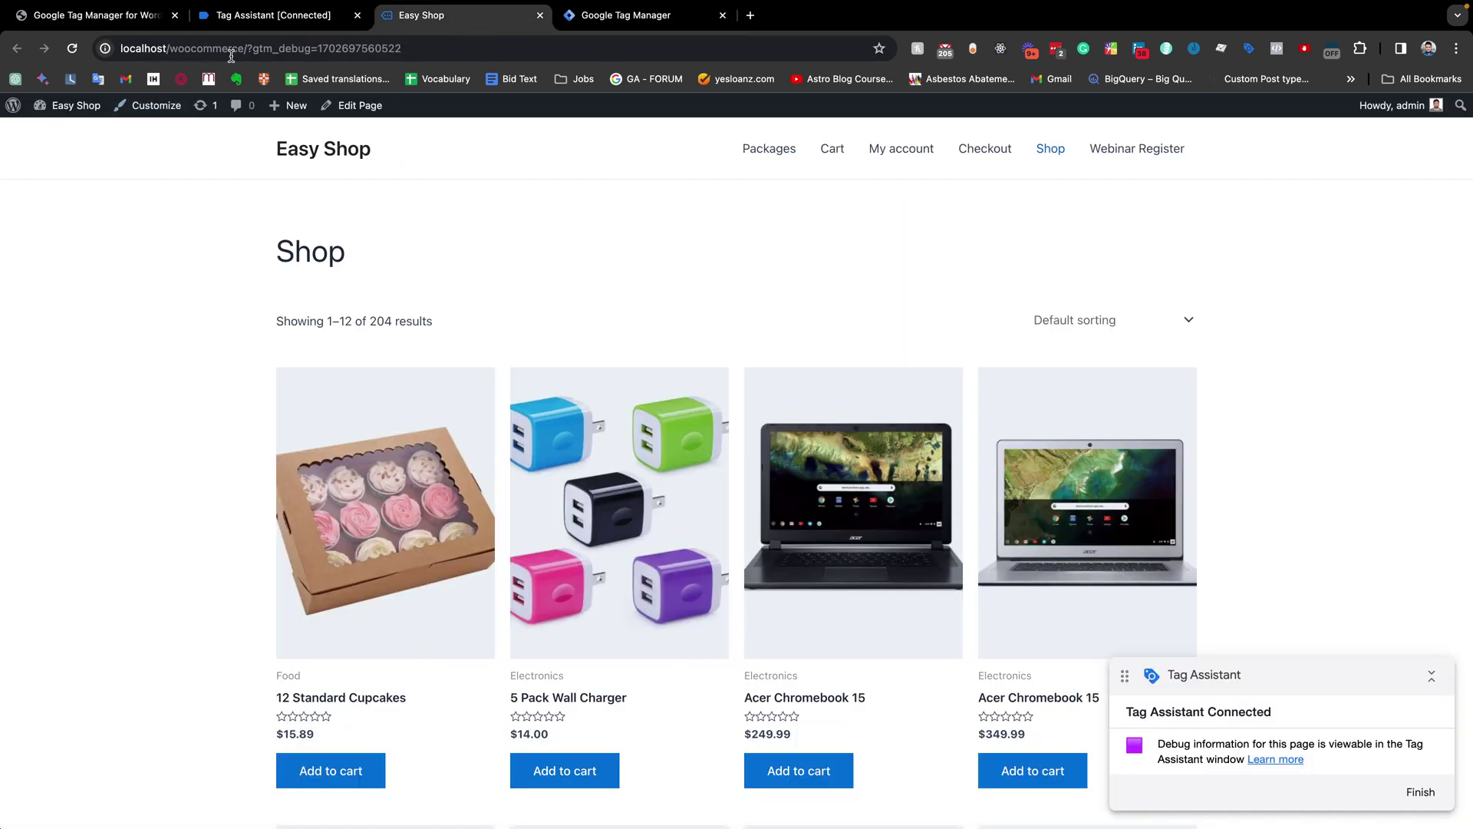
{"action": "left_click", "coordinate": [310, 157]}
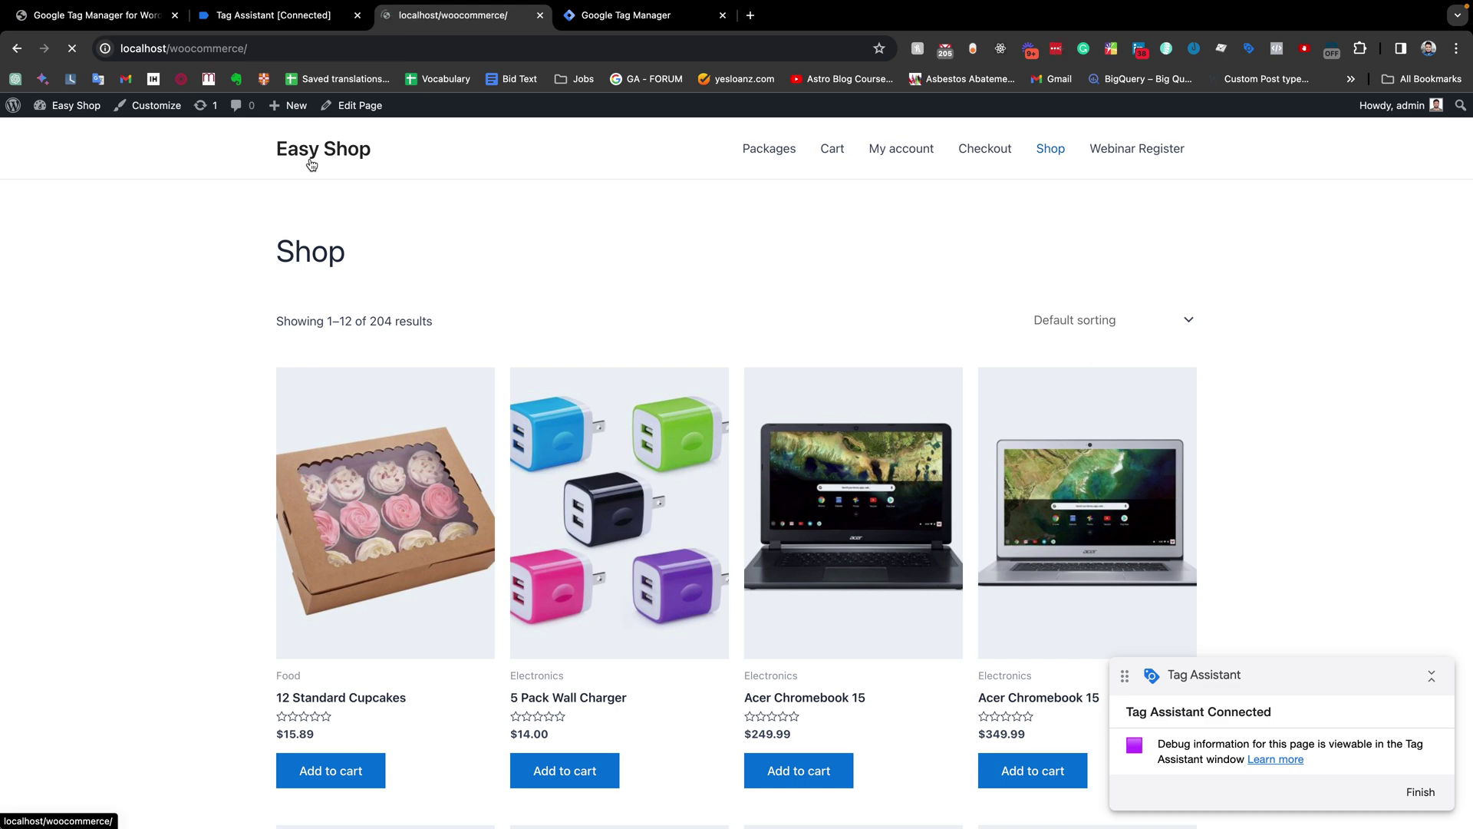
{"action": "left_click", "coordinate": [307, 16]}
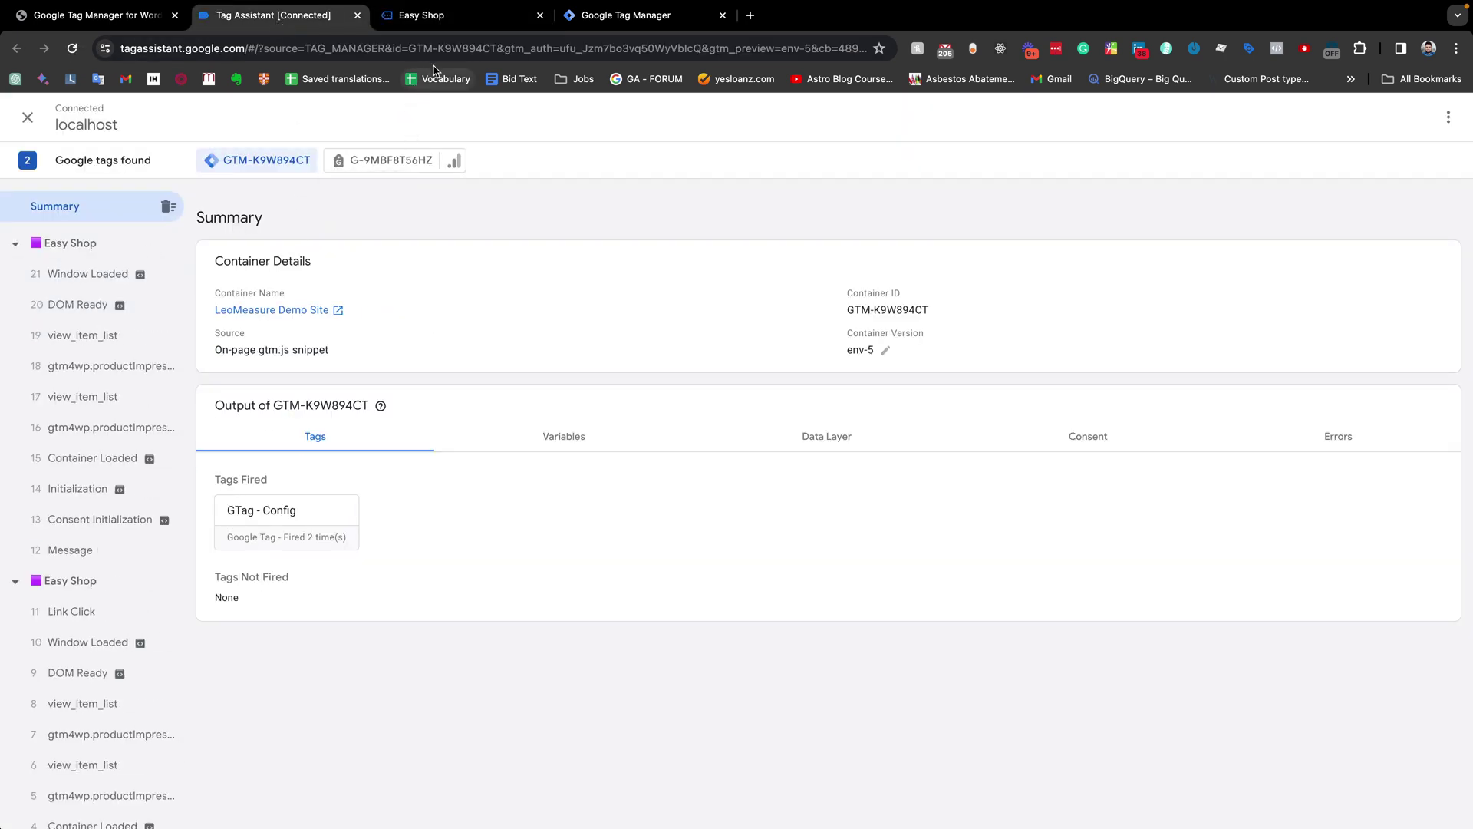
Step: Add the 5 Pack Wall Charger to the cart in the Easy Shop store
{"action": "left_click", "coordinate": [417, 23]}
{"action": "scroll", "coordinate": [504, 349], "scroll_direction": "down", "scroll_amount": 4}
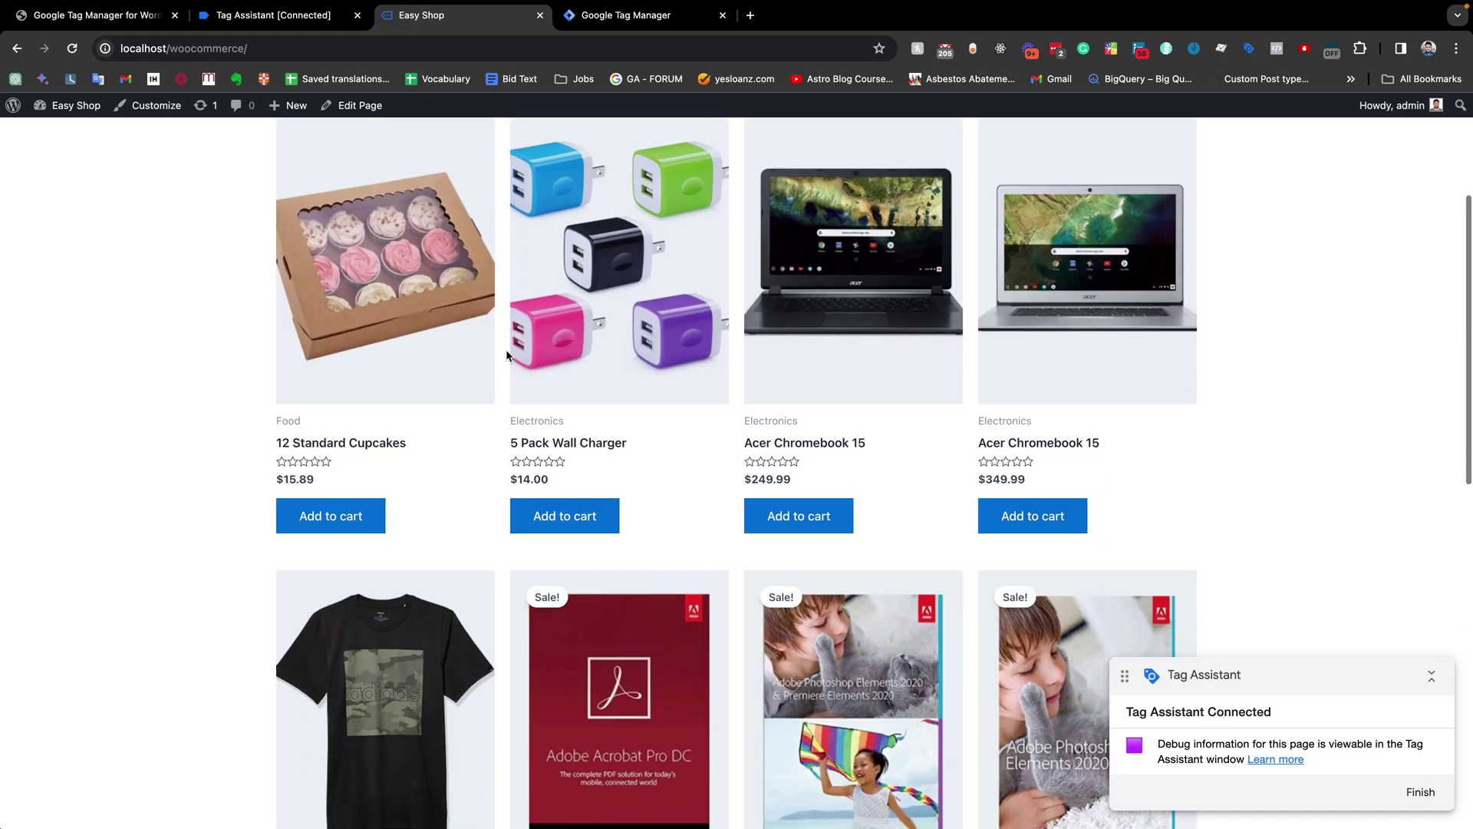
{"action": "left_click", "coordinate": [566, 489]}
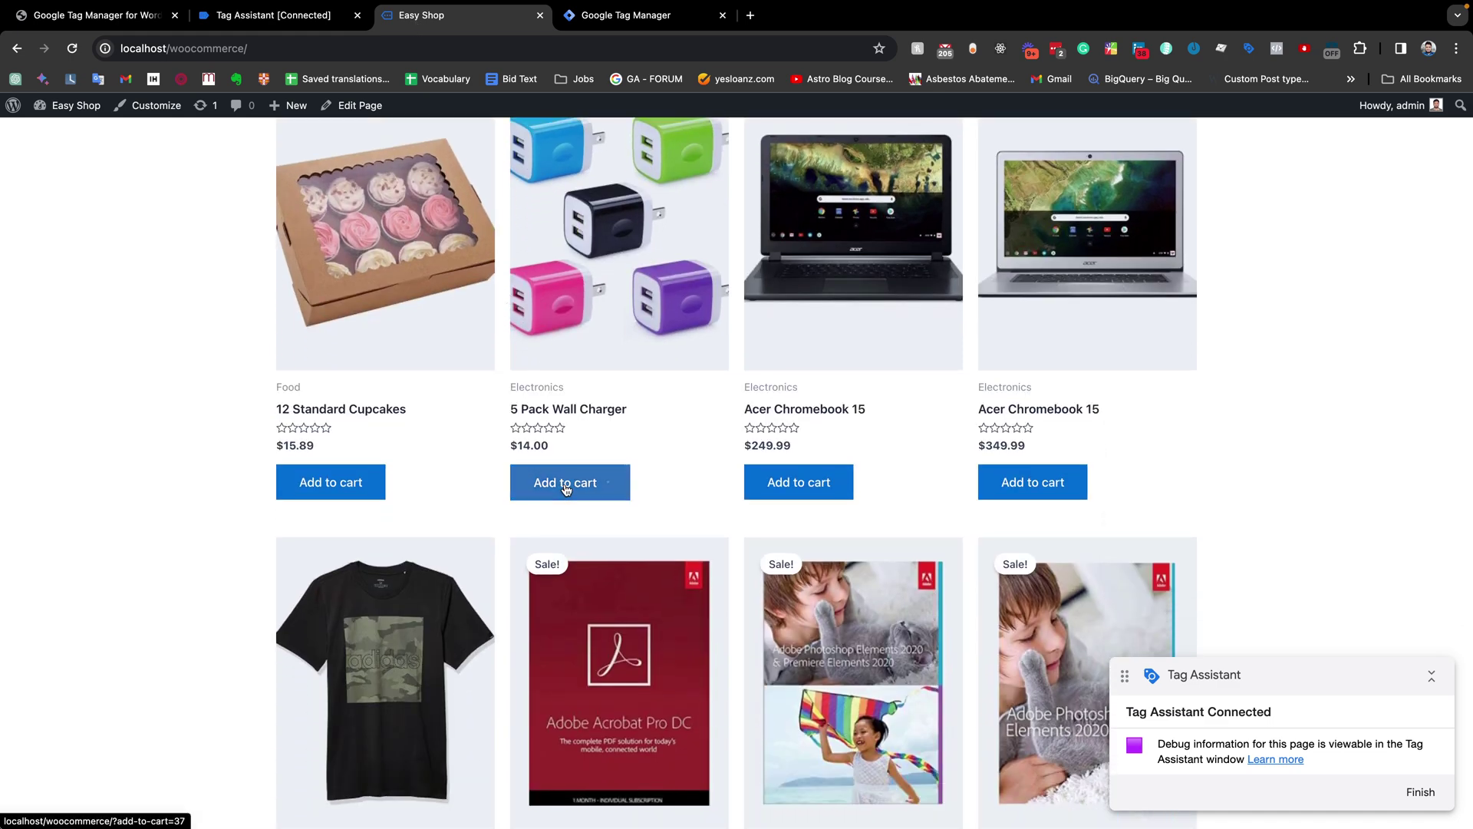
{"action": "scroll", "coordinate": [573, 464], "scroll_direction": "up", "scroll_amount": 4}
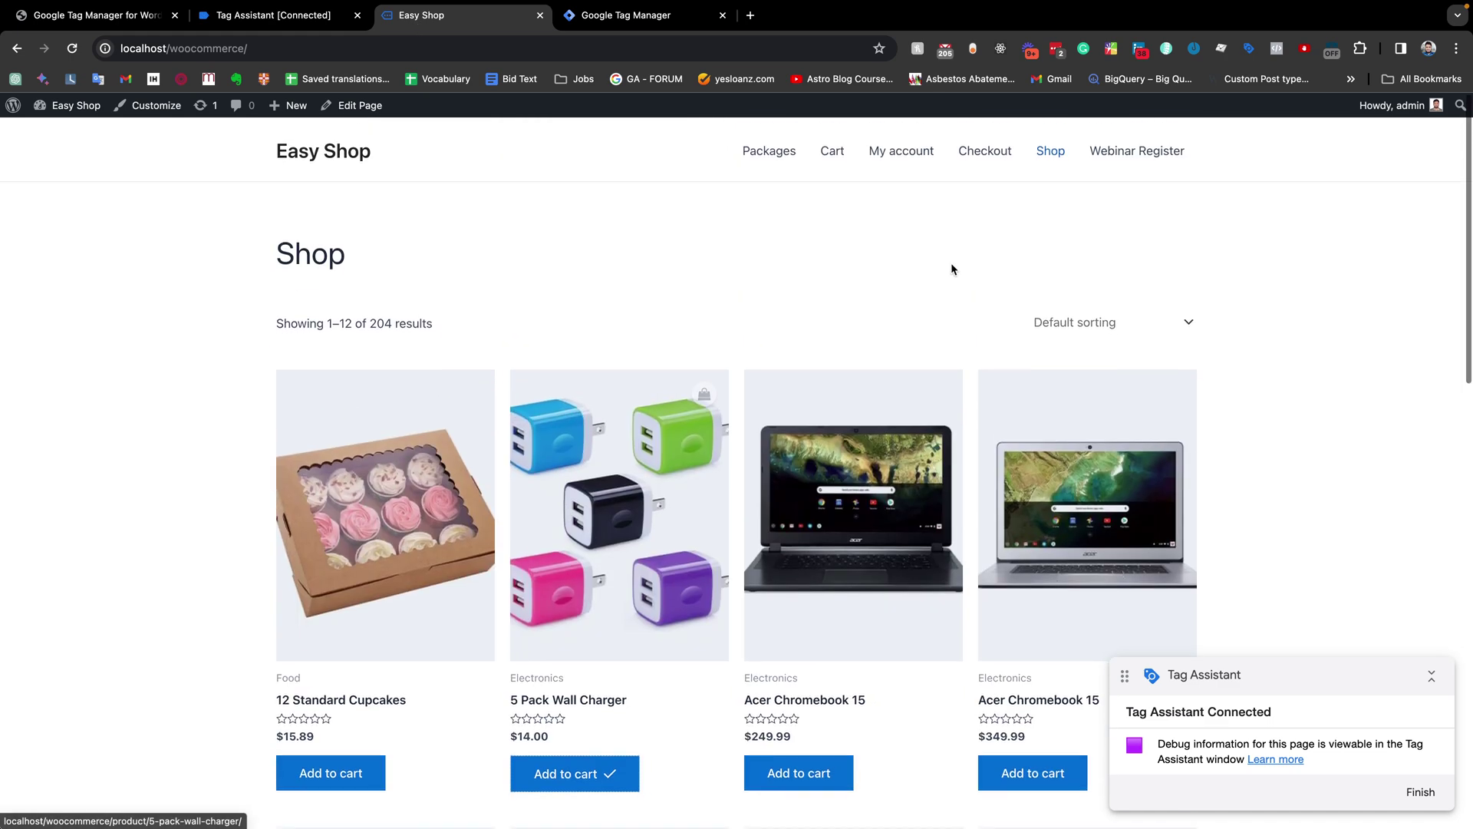
Step: Check out with cash on delivery, place the order and review the order confirmation page
{"action": "left_click", "coordinate": [989, 159]}
{"action": "scroll", "coordinate": [895, 348], "scroll_direction": "down", "scroll_amount": 5}
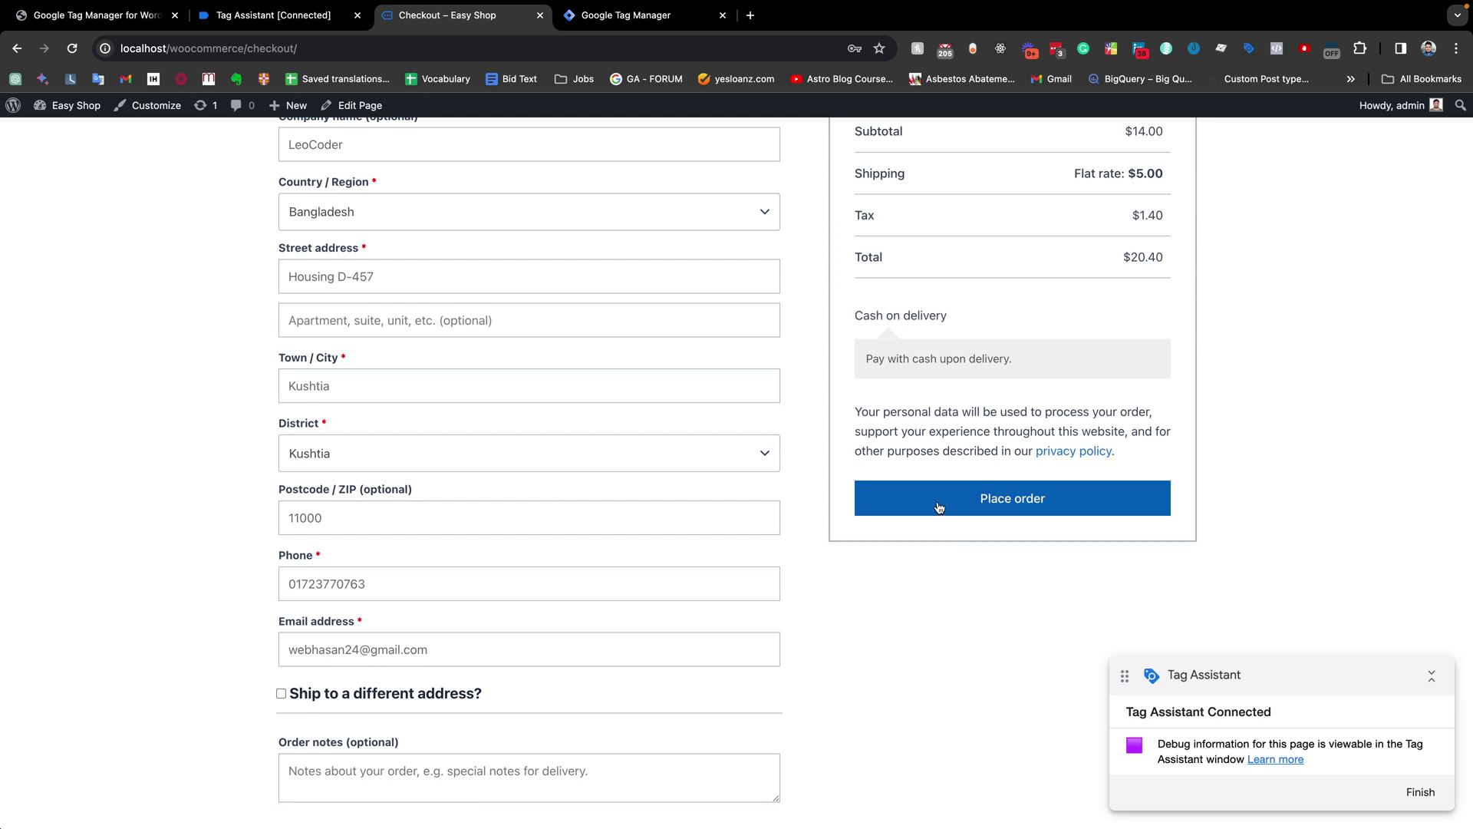
{"action": "left_click", "coordinate": [988, 507]}
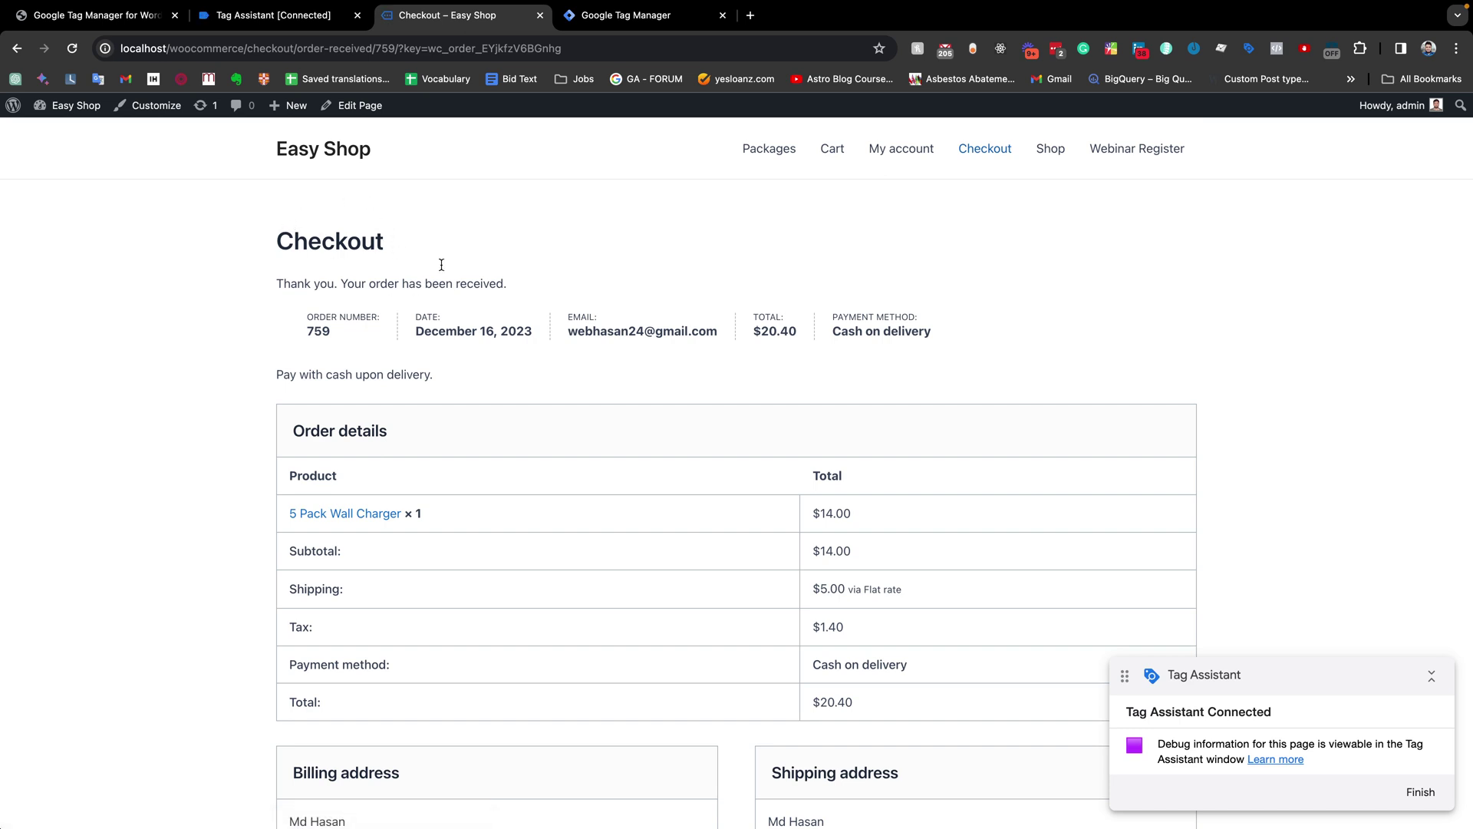
{"action": "scroll", "coordinate": [412, 569], "scroll_direction": "down", "scroll_amount": 4}
{"action": "scroll", "coordinate": [412, 569], "scroll_direction": "up", "scroll_amount": 3}
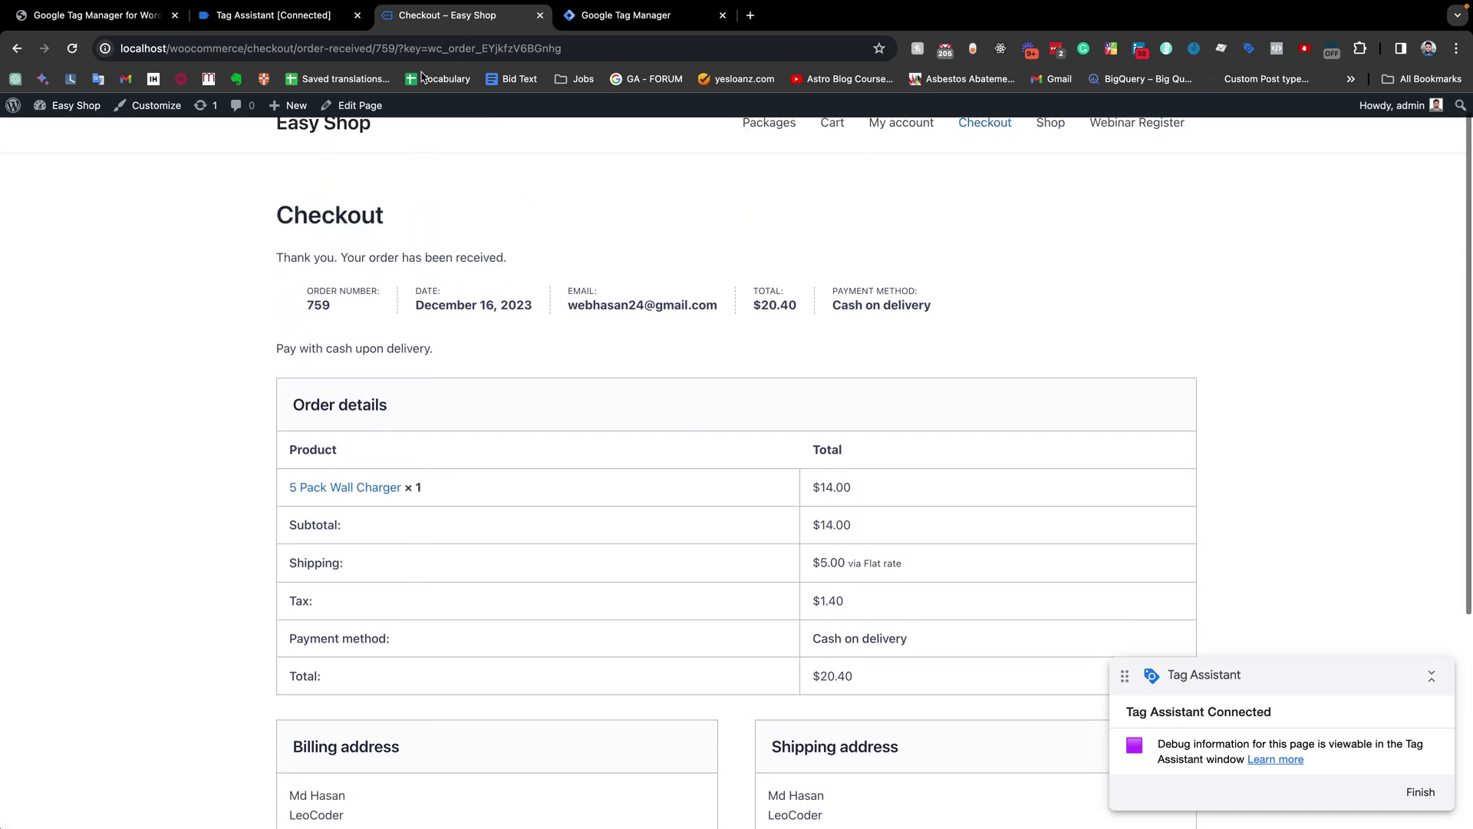
Step: Inspect the purchase event's data layer API call in Tag Assistant, including its ecommerce values and items
{"action": "left_click", "coordinate": [321, 23]}
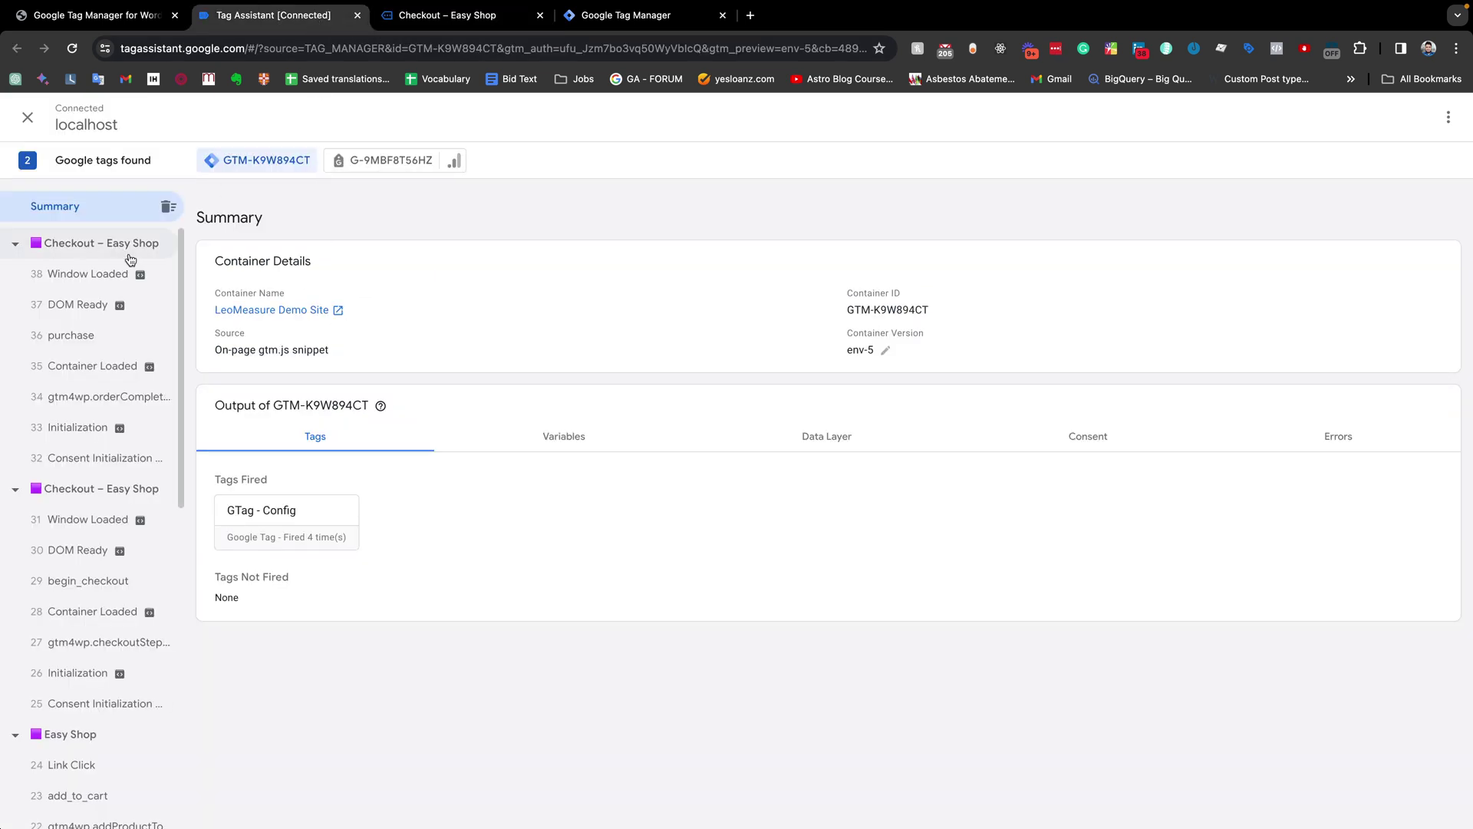
{"action": "left_click", "coordinate": [80, 338]}
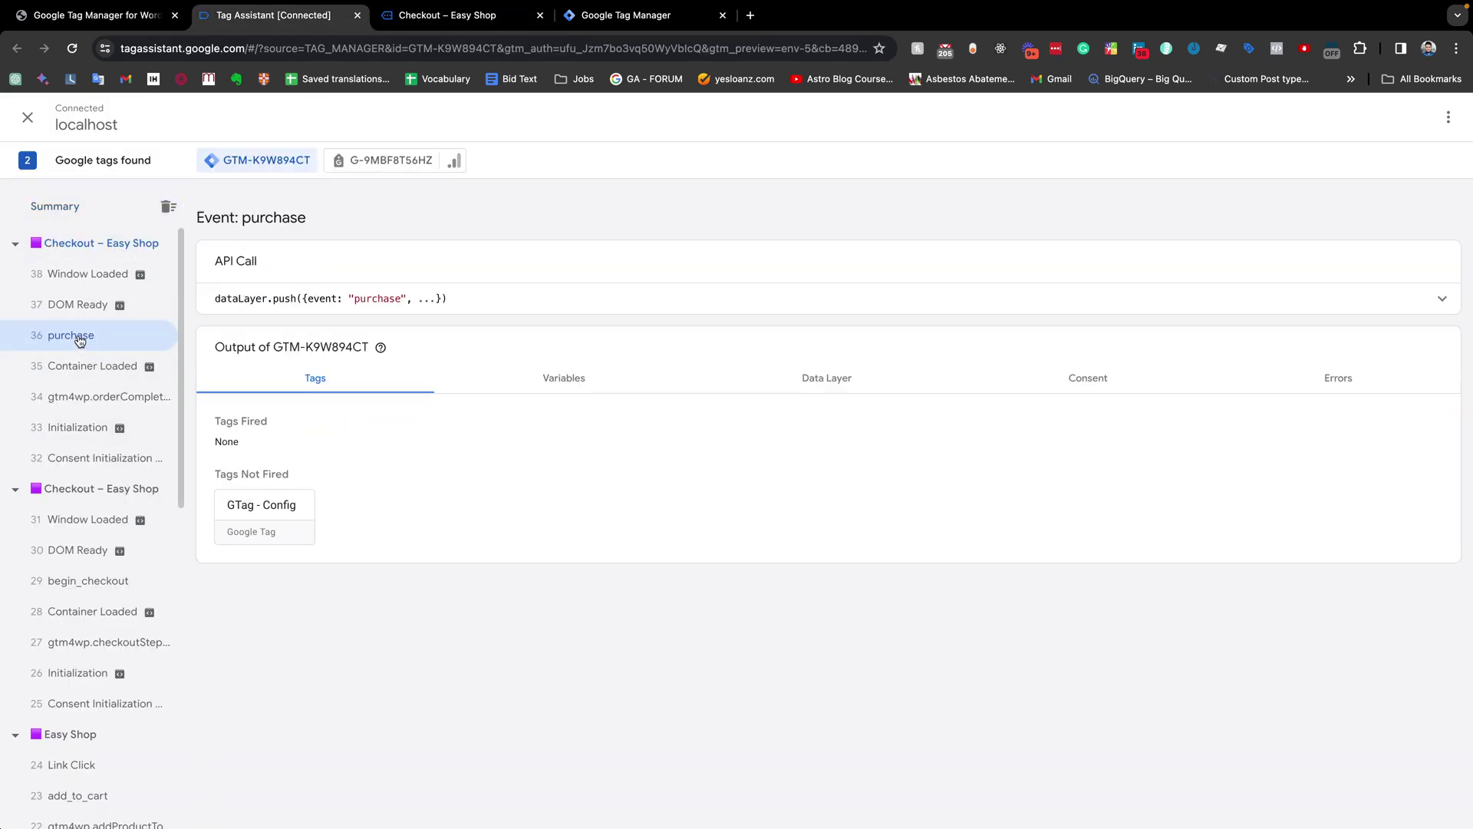
{"action": "left_click", "coordinate": [786, 299]}
{"action": "left_click_drag", "start_coordinate": [218, 335], "coordinate": [306, 554]}
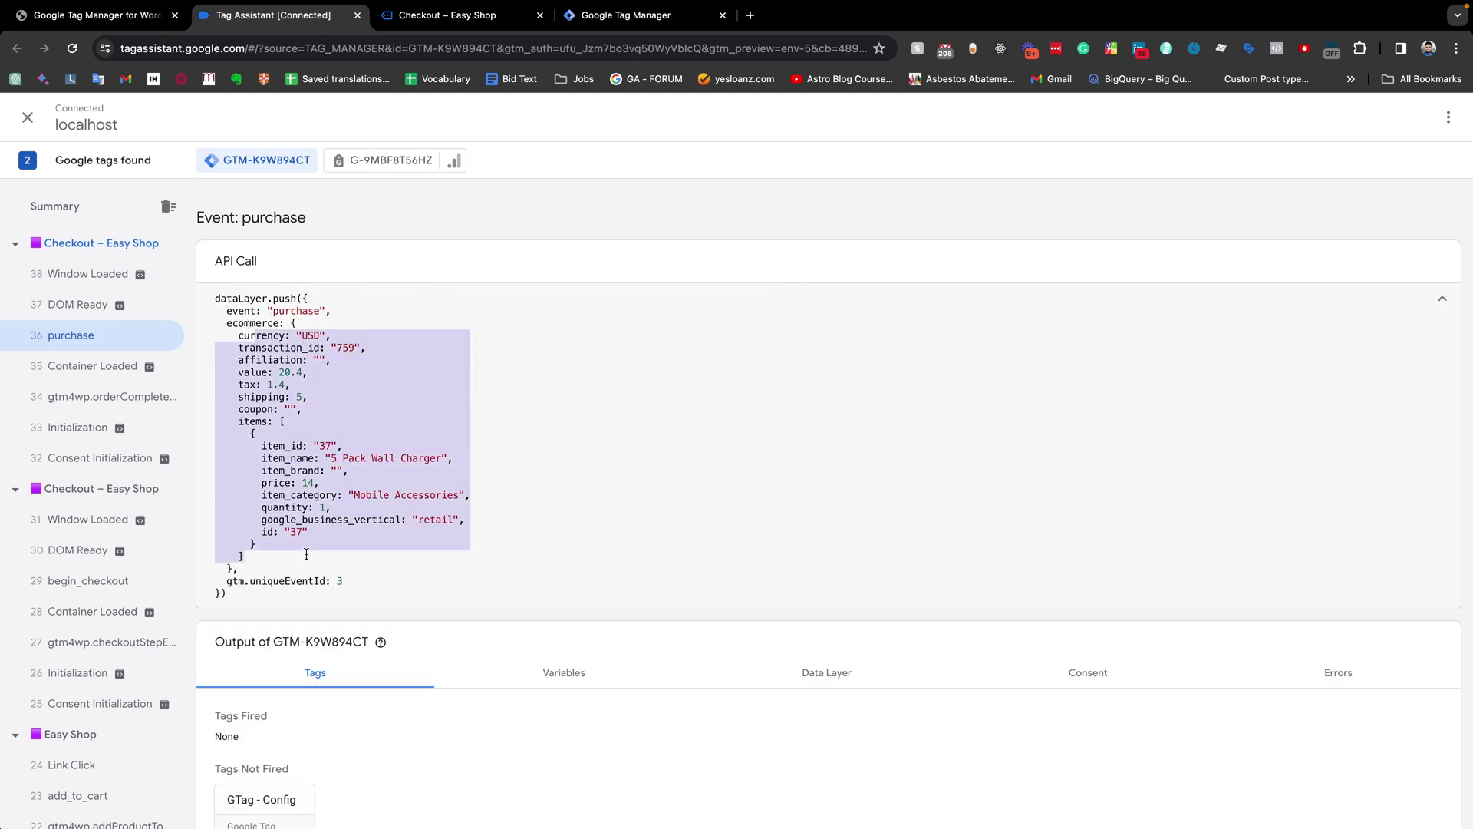
{"action": "left_click", "coordinate": [504, 381]}
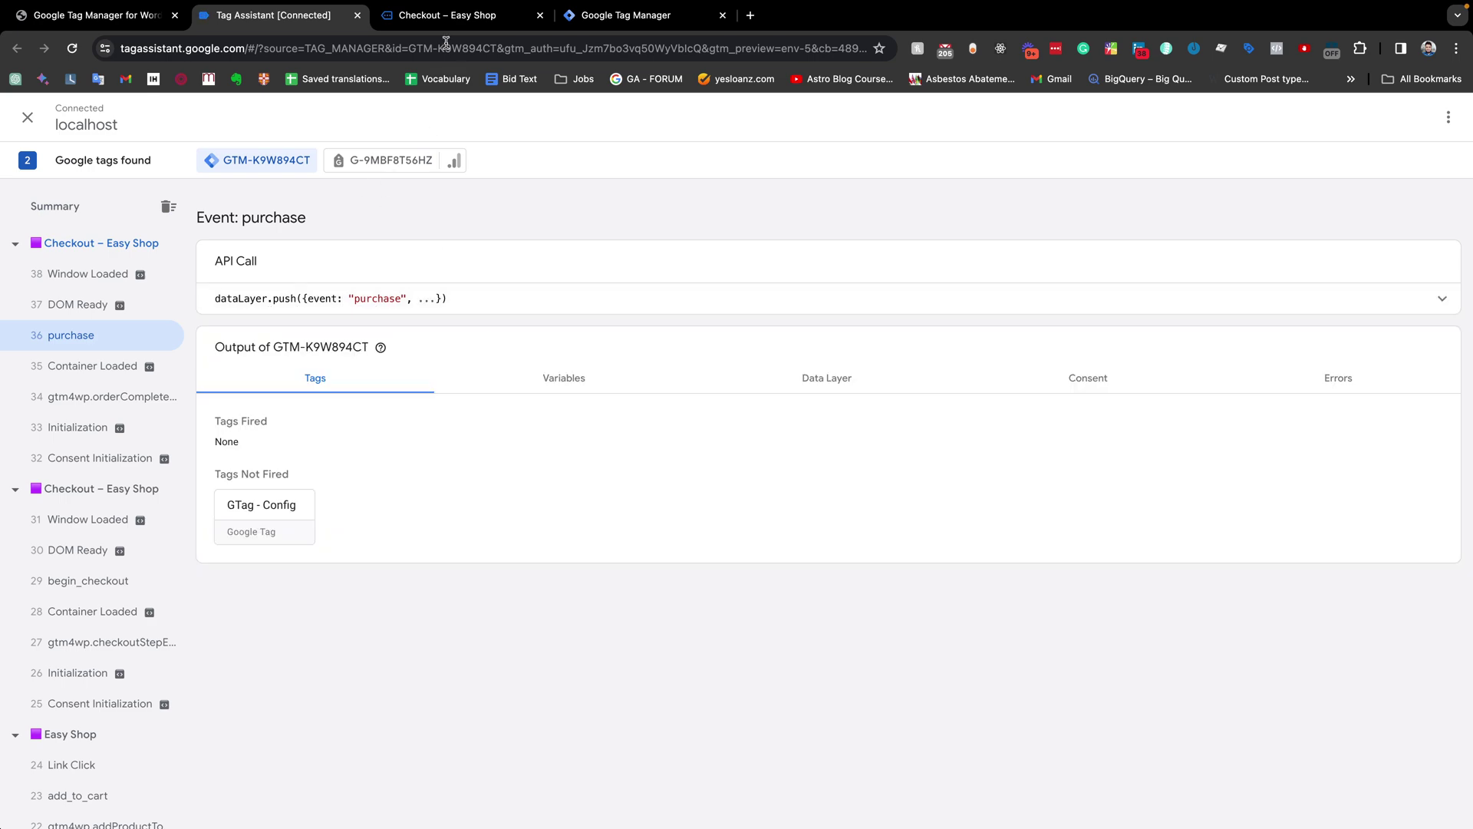
Step: Compare the order confirmation page with the purchase event recorded in Tag Assistant
{"action": "left_click", "coordinate": [447, 15]}
{"action": "left_click", "coordinate": [295, 15]}
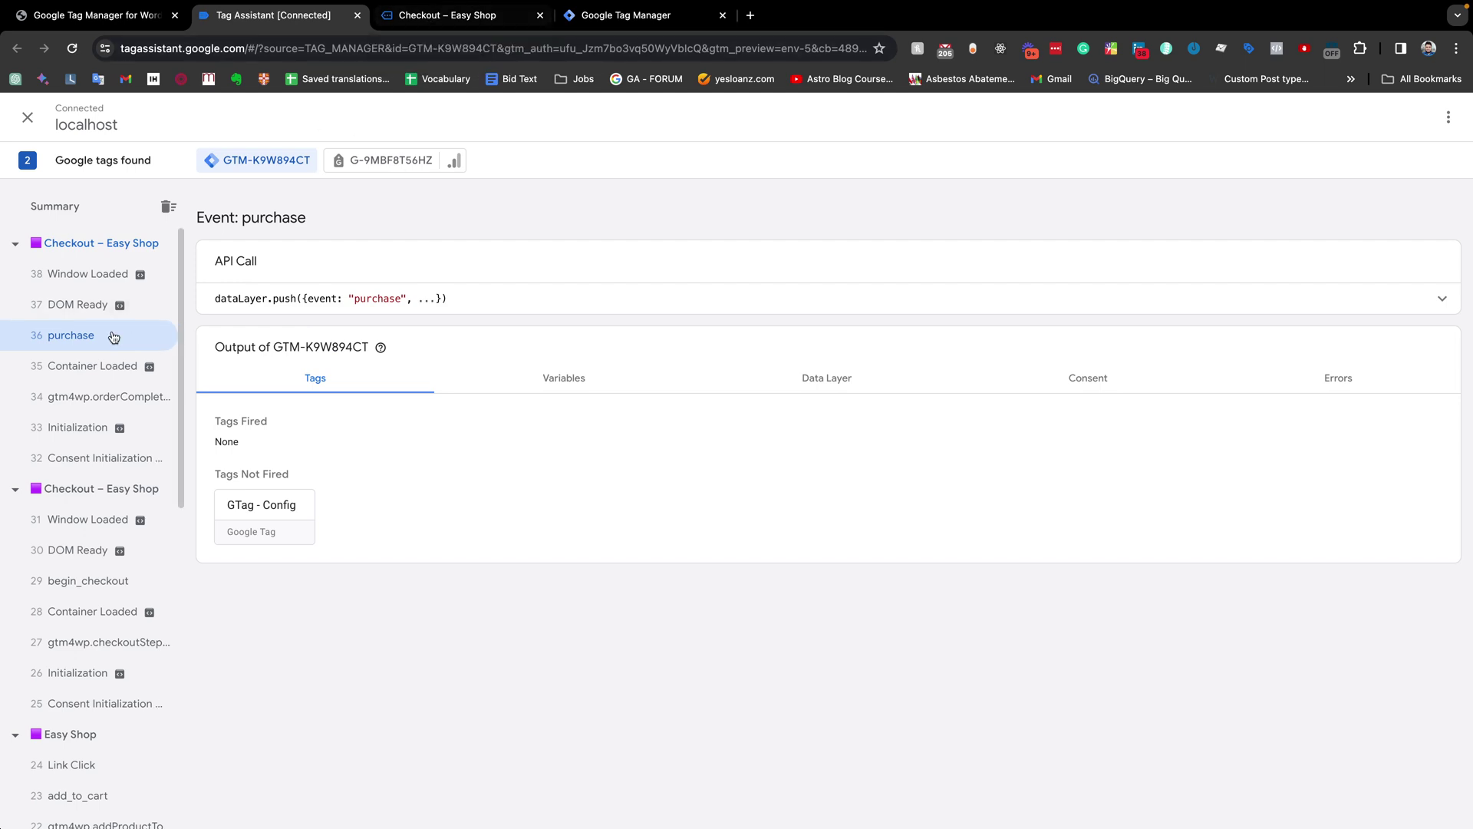
{"action": "left_click", "coordinate": [434, 22]}
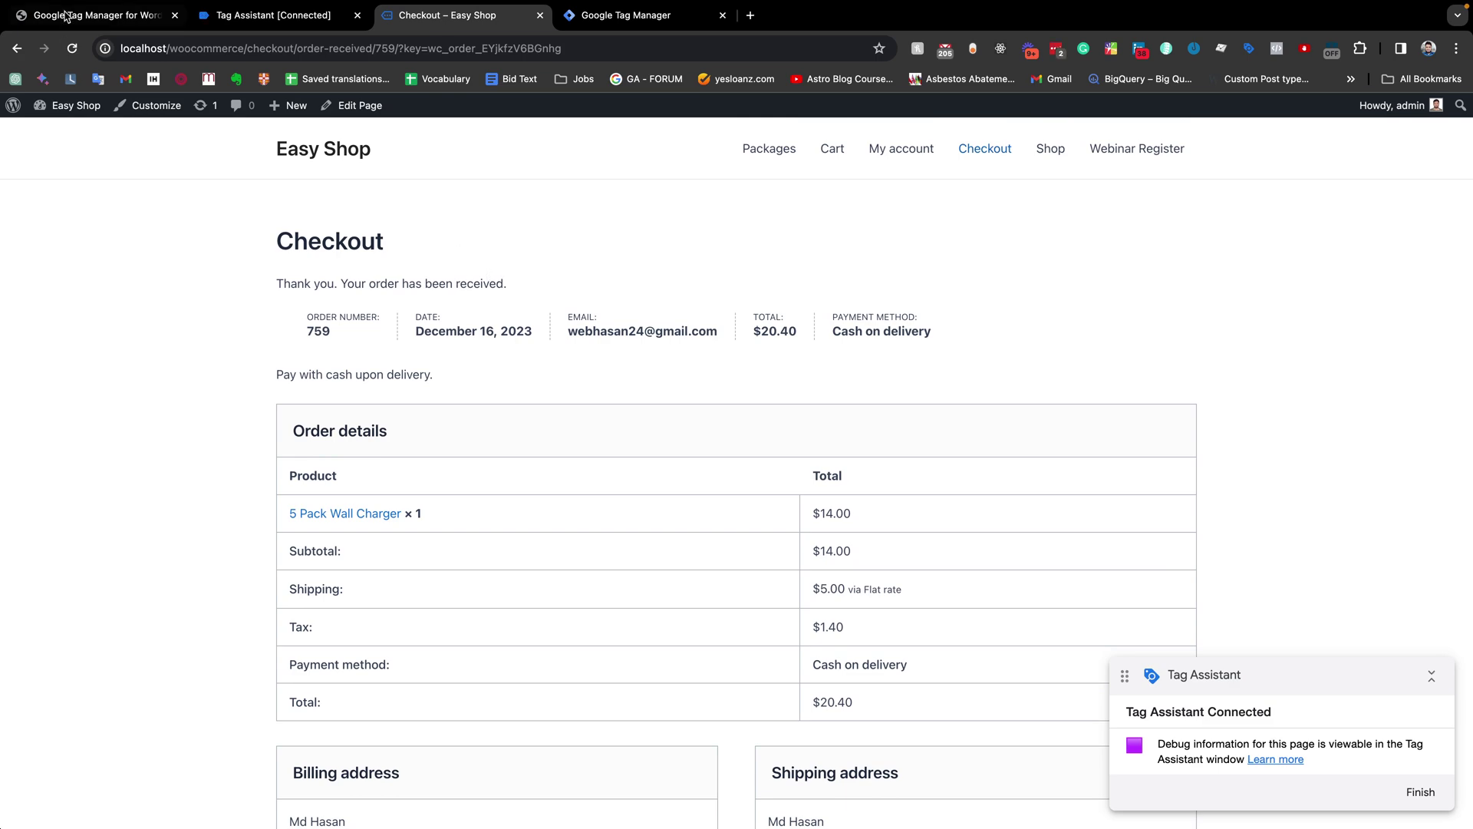
Step: Activate the Thank You Page for WooCommerce plugin in WordPress and skip its opt-in
{"action": "left_click", "coordinate": [92, 15]}
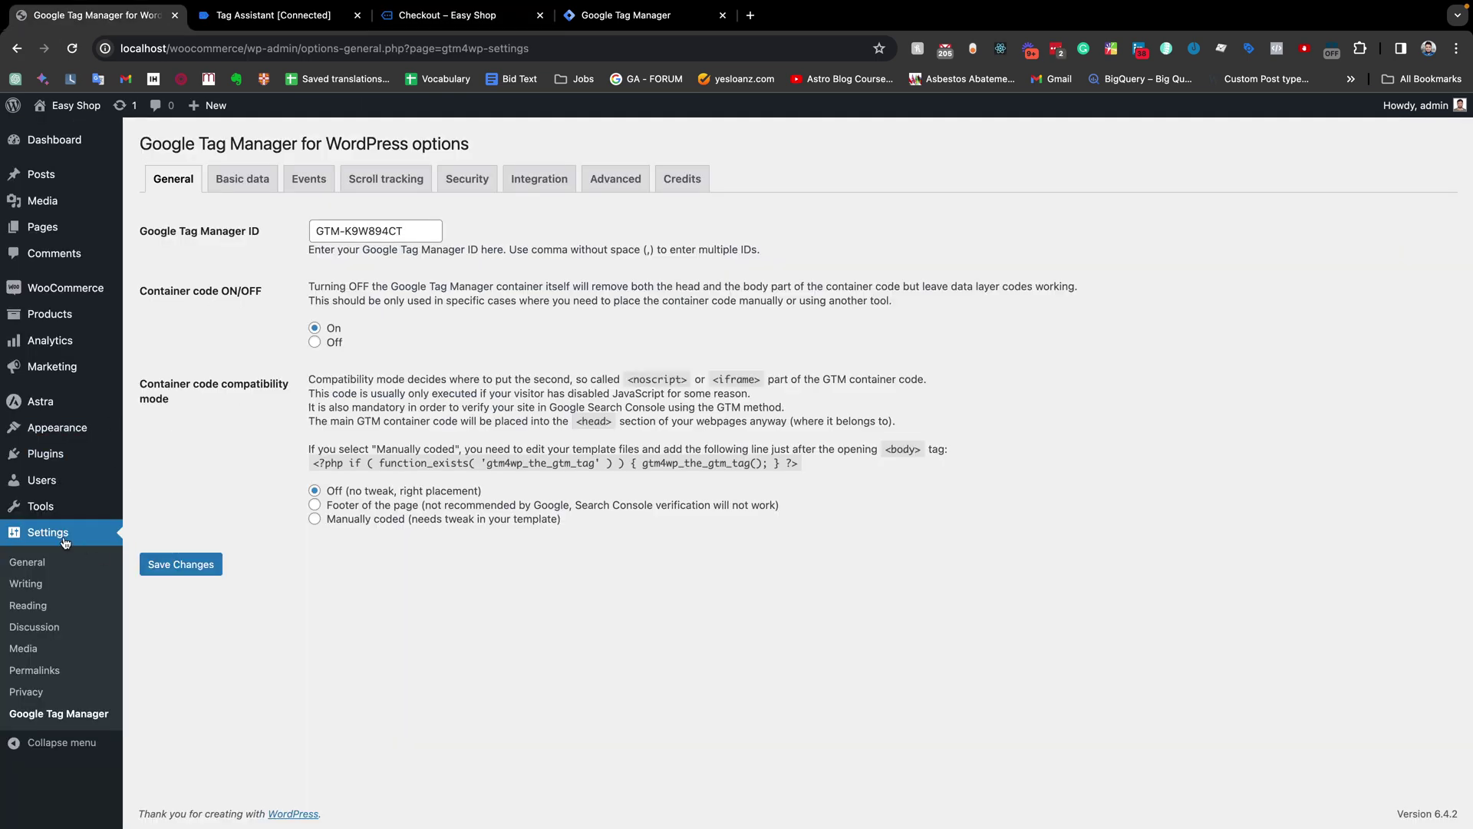
{"action": "left_click", "coordinate": [64, 467]}
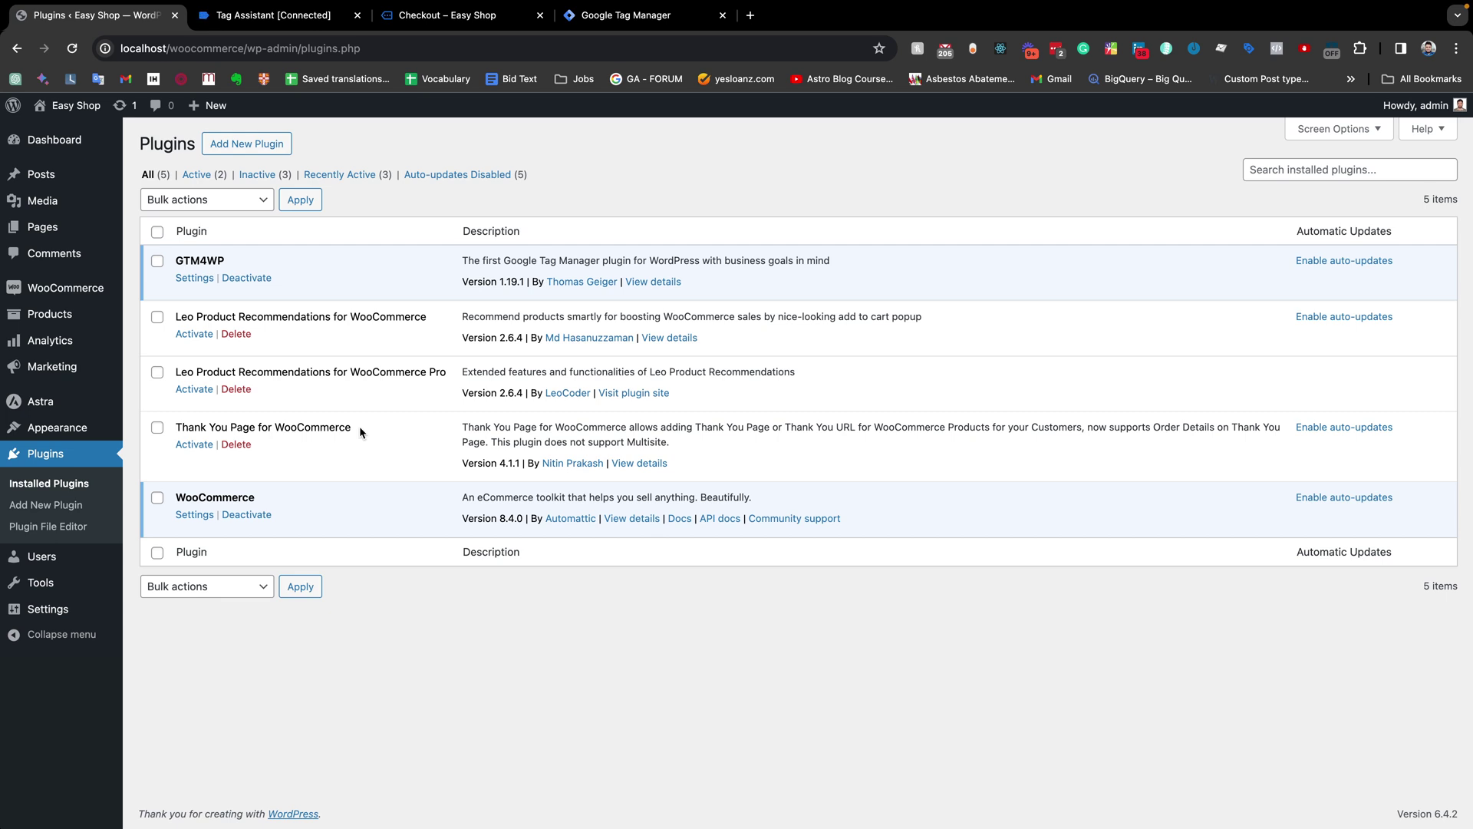
{"action": "left_click", "coordinate": [193, 445]}
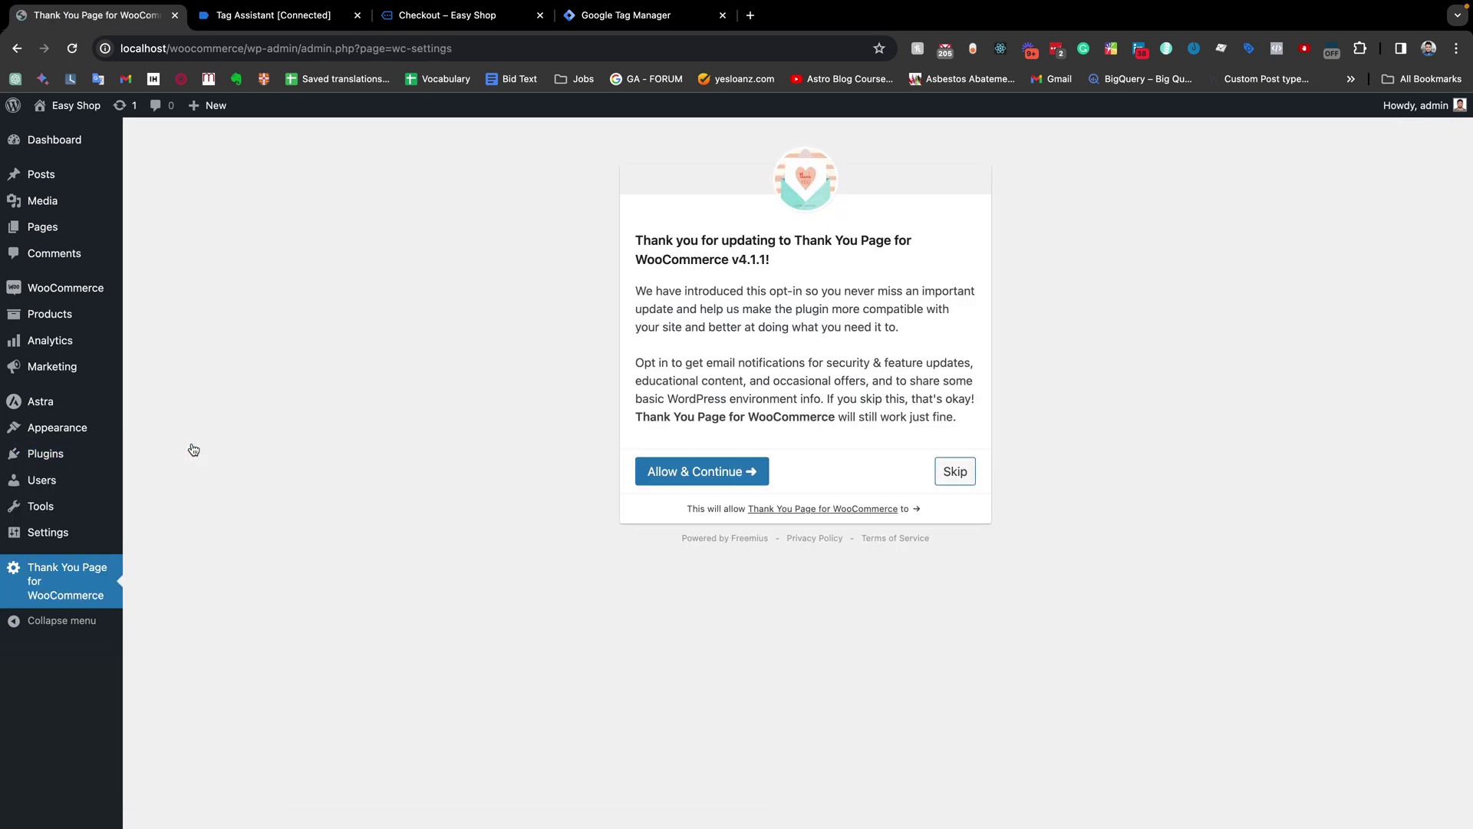
{"action": "left_click", "coordinate": [950, 473]}
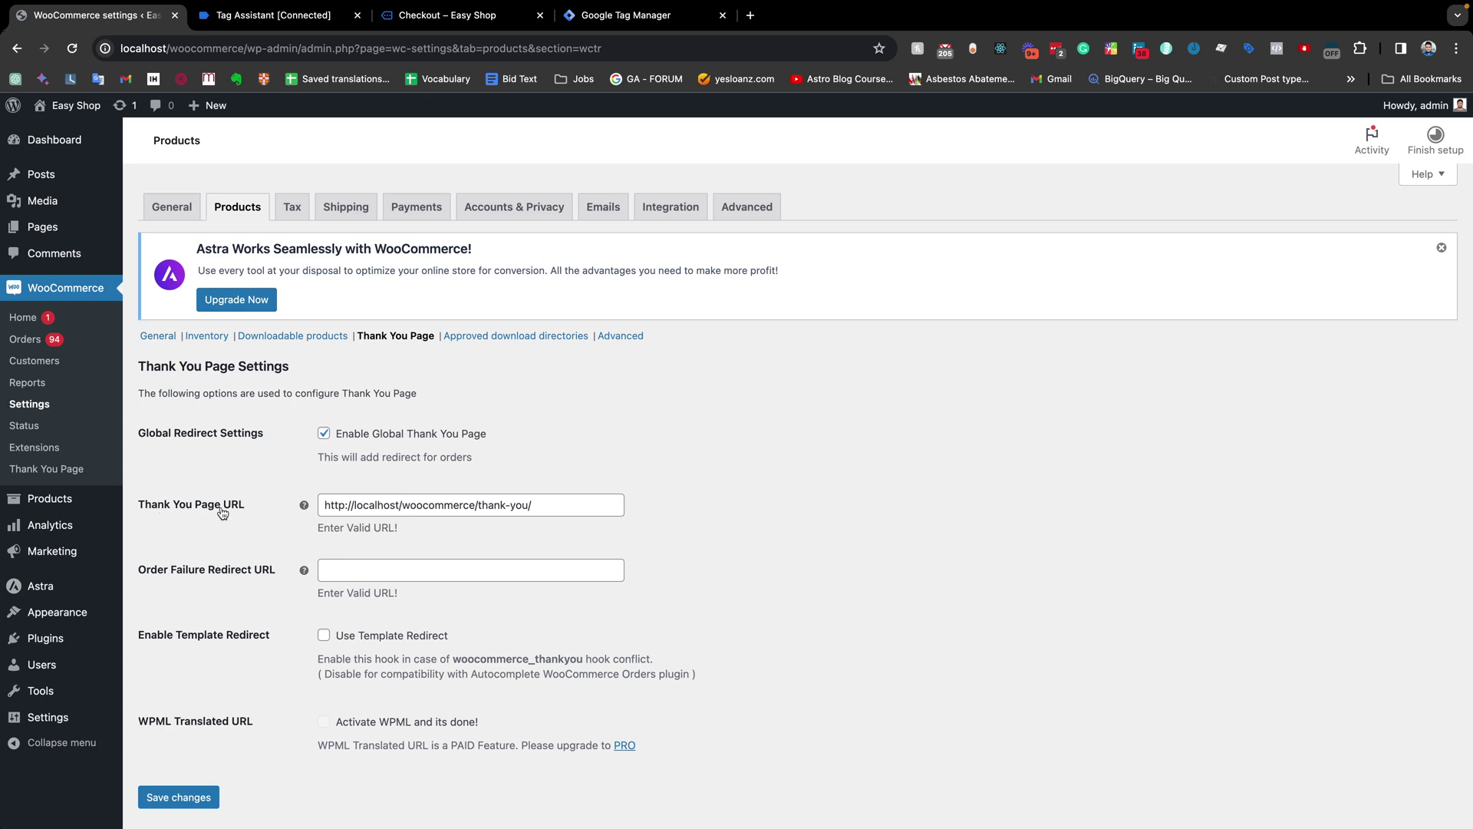
Step: Copy the Thank You Page URL, view that page in a new browser tab and close the tab
{"action": "left_click_drag", "start_coordinate": [546, 506], "coordinate": [302, 501]}
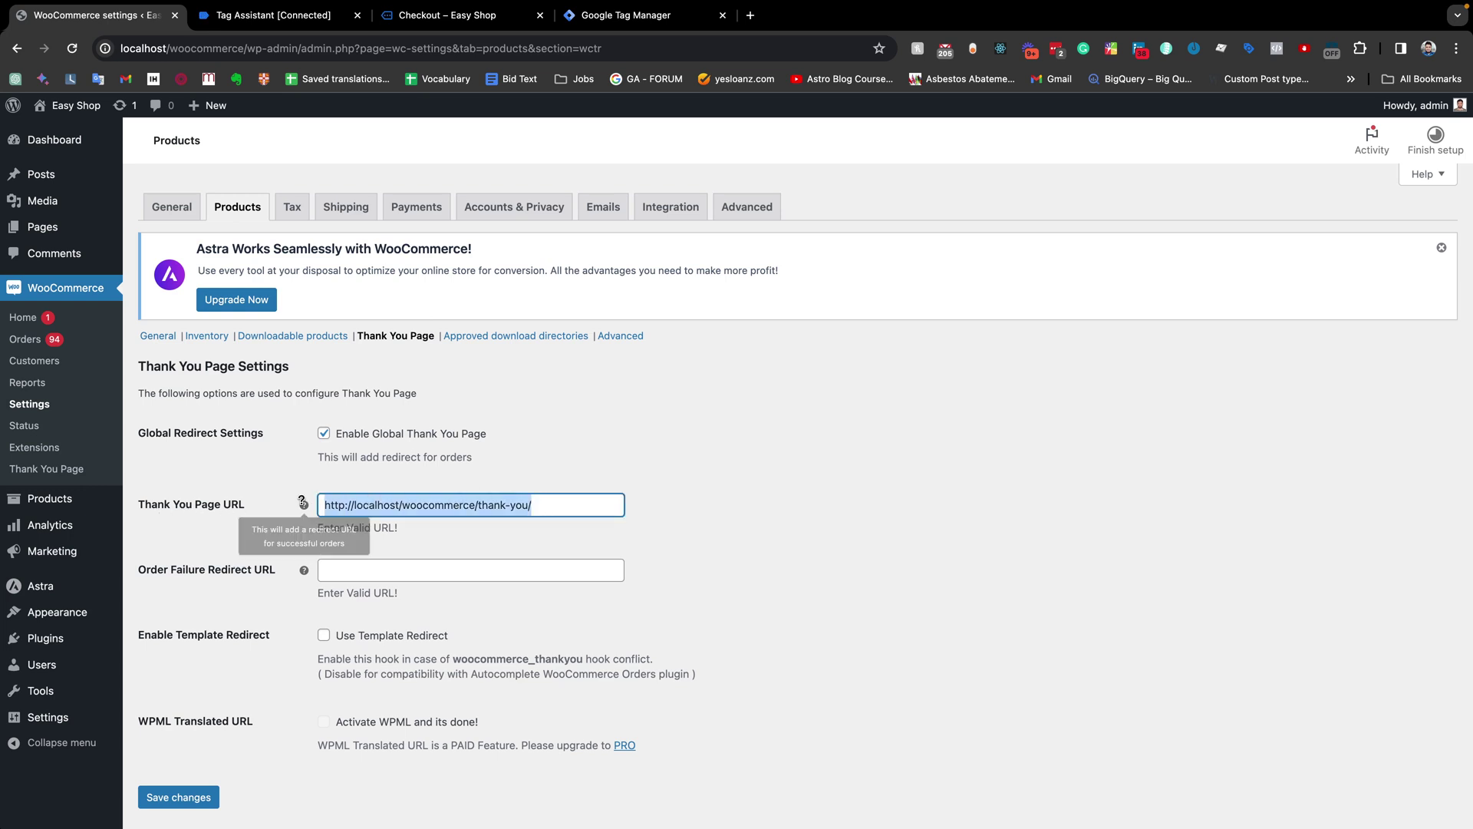
{"action": "key", "text": "ctrl+c"}
{"action": "left_click", "coordinate": [750, 15]}
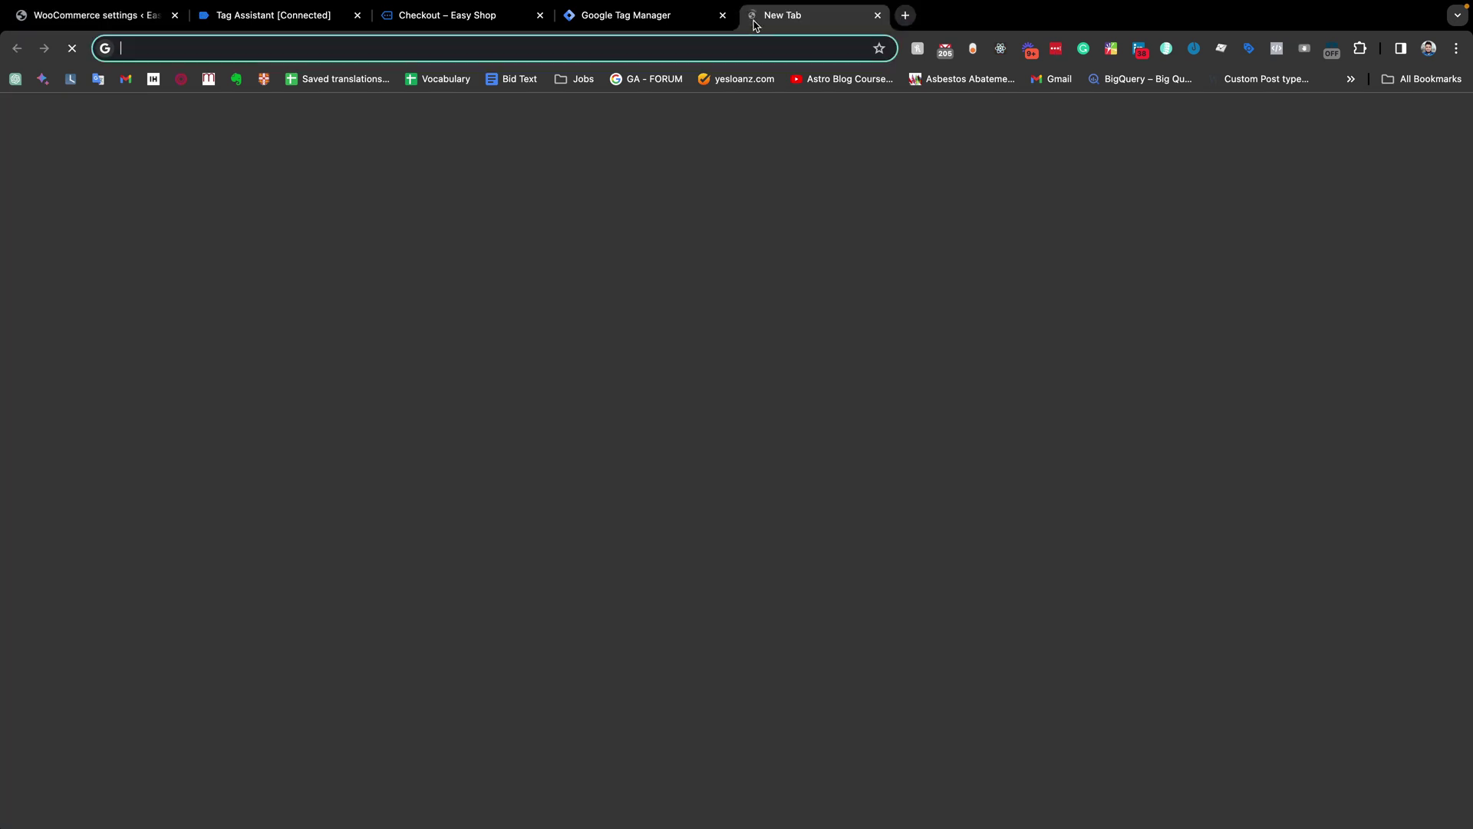
{"action": "key", "text": "ctrl+v"}
{"action": "key", "text": "Return"}
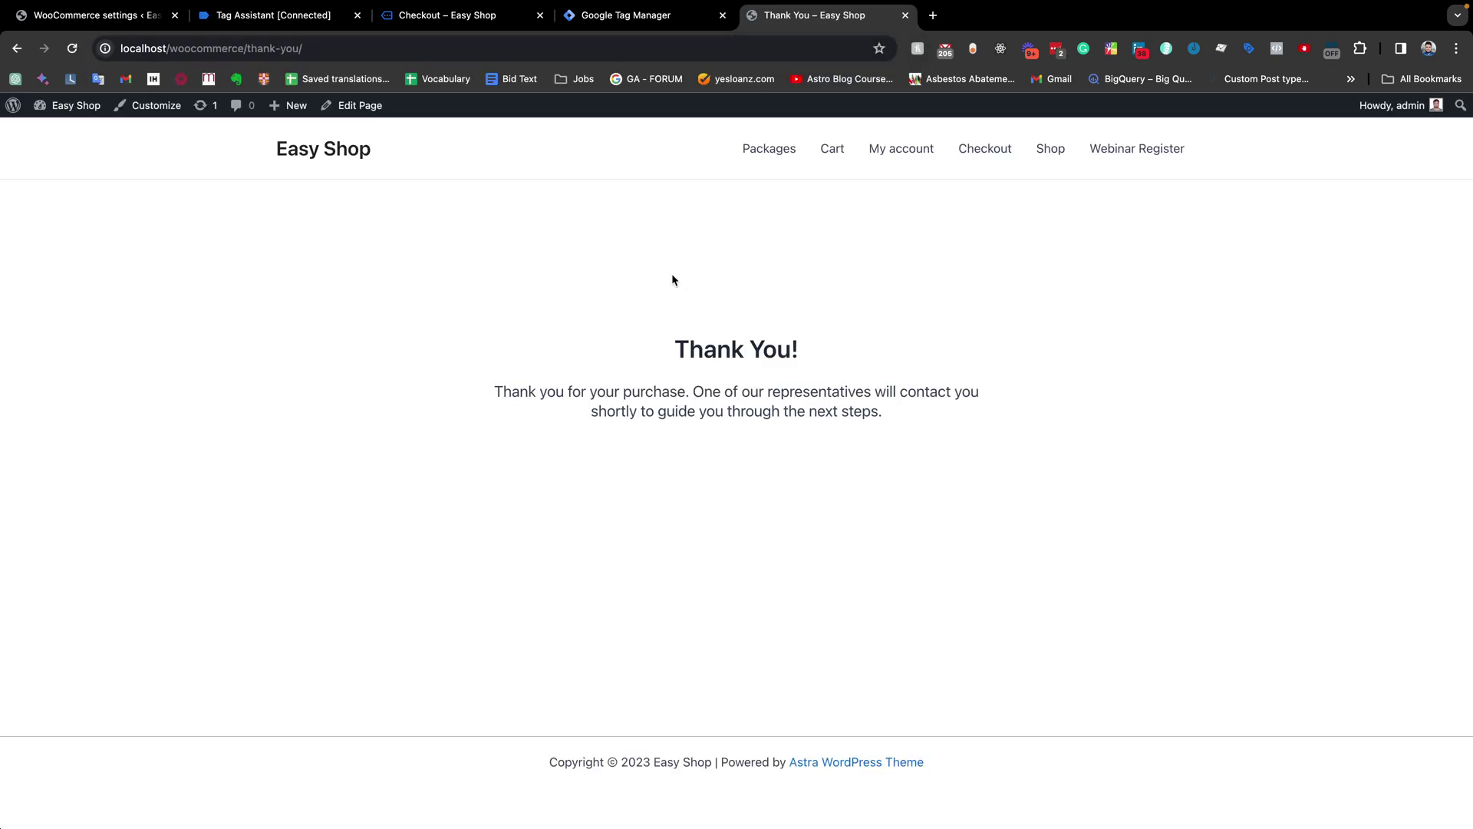
{"action": "left_click", "coordinate": [905, 16]}
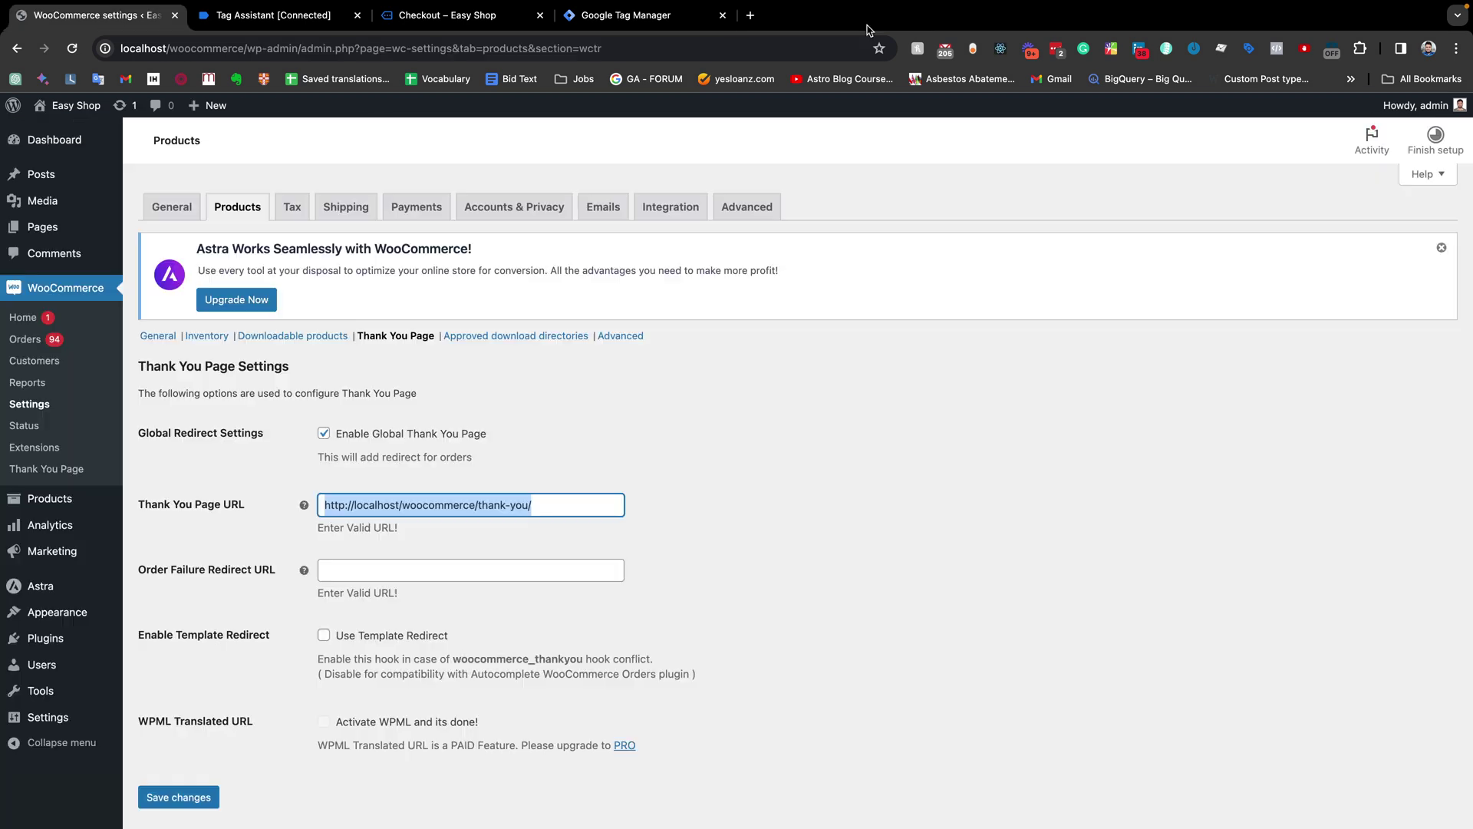
{"action": "triple_click", "coordinate": [347, 498]}
{"action": "key", "text": "BackSpace"}
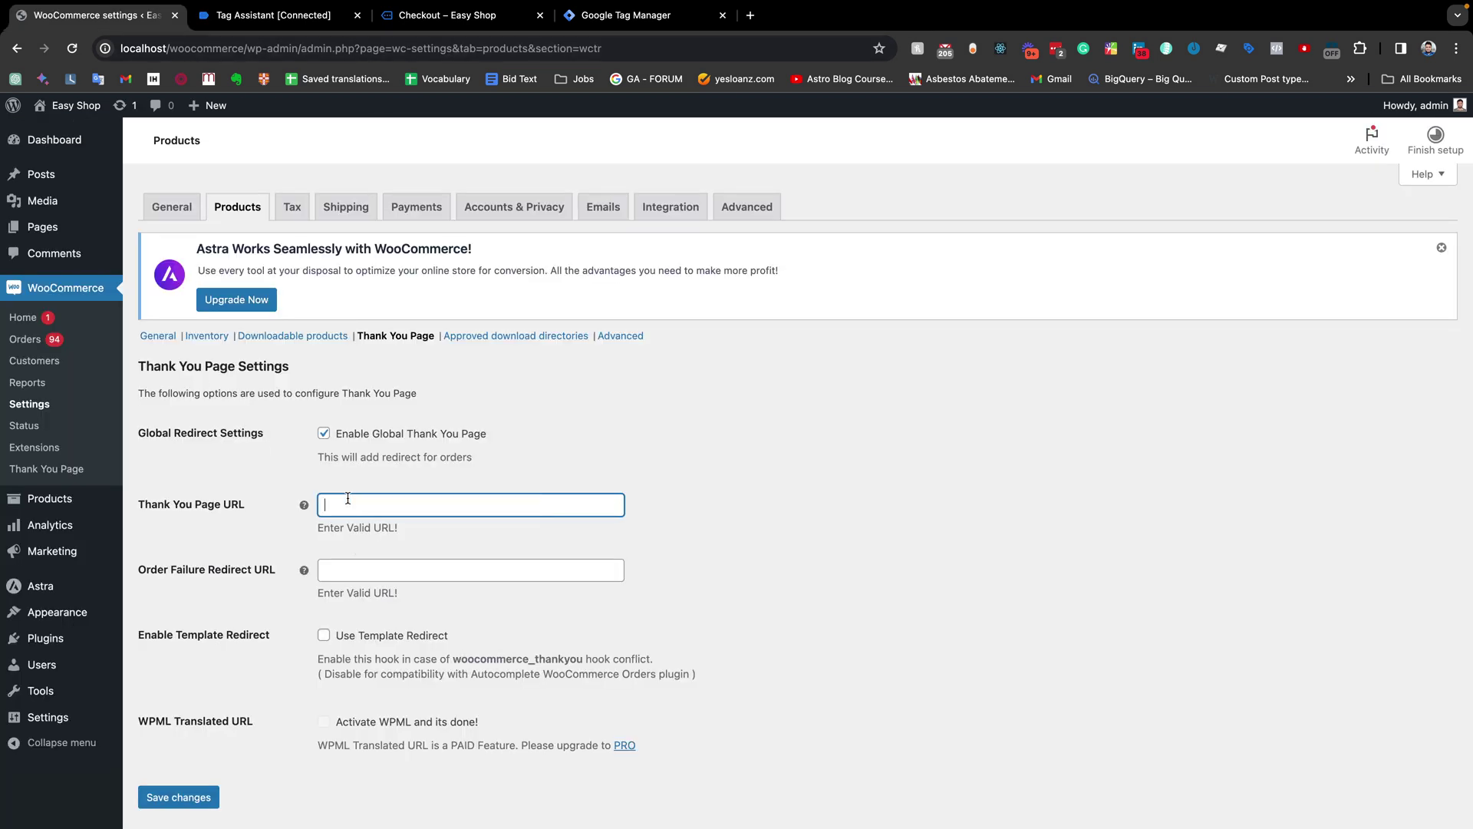
{"action": "key", "text": "super+v"}
{"action": "left_click", "coordinate": [287, 445]}
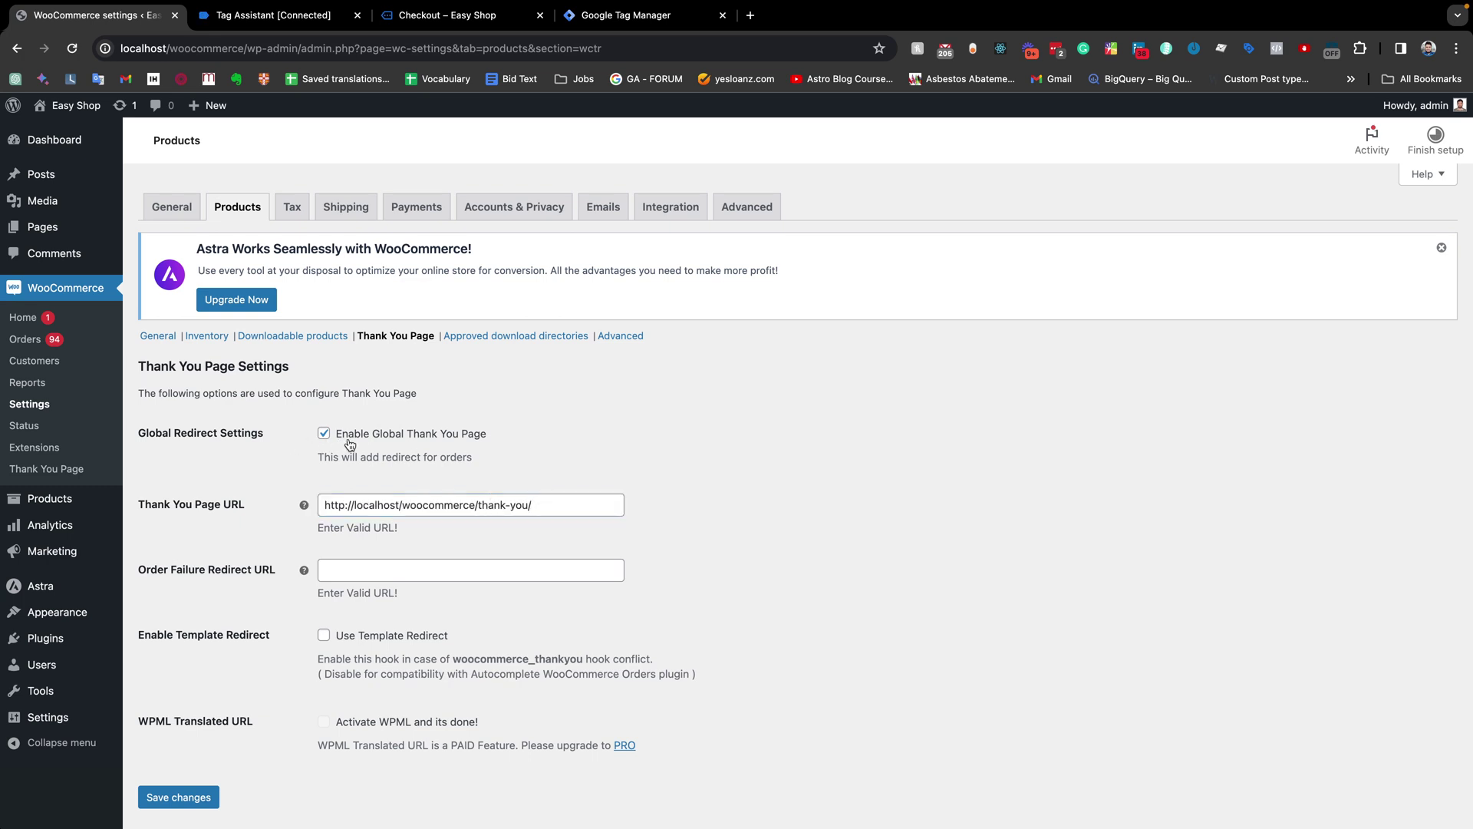
{"action": "left_click", "coordinate": [176, 798]}
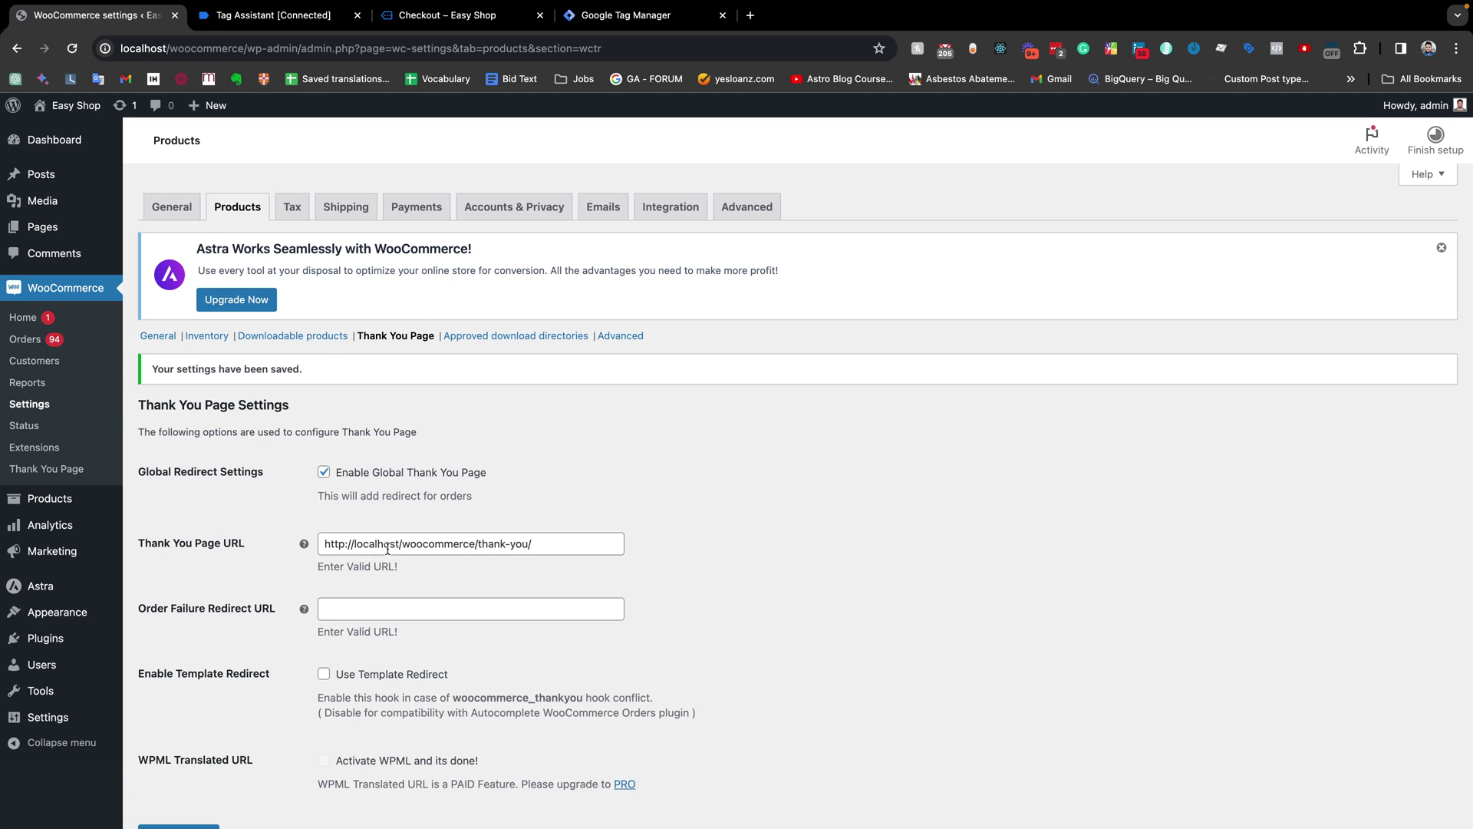
Step: Return to the Easy Shop home page and move its browser tab ahead of Tag Assistant
{"action": "left_click_drag", "start_coordinate": [550, 542], "coordinate": [315, 546]}
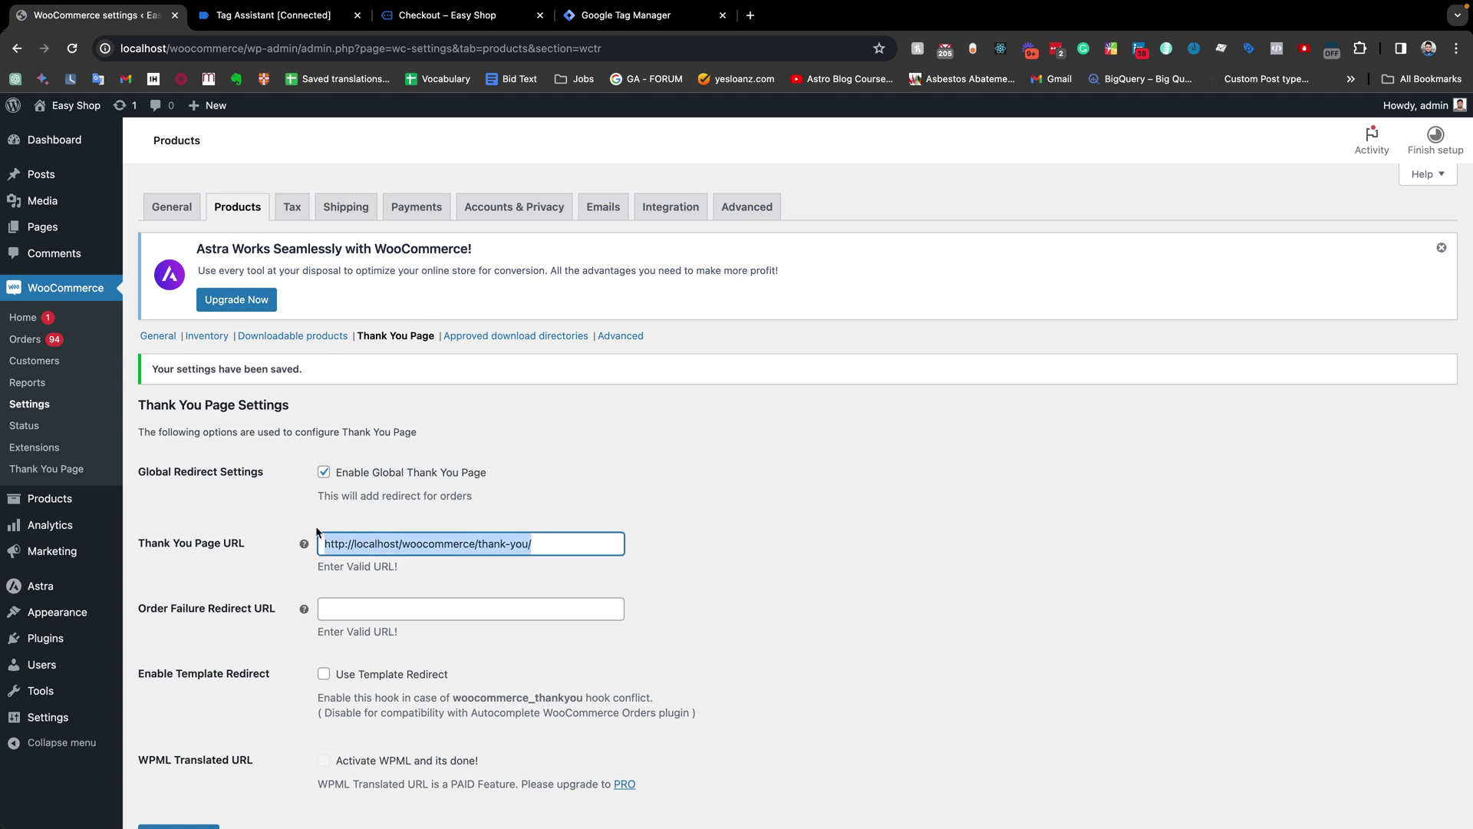
{"action": "left_click", "coordinate": [307, 16]}
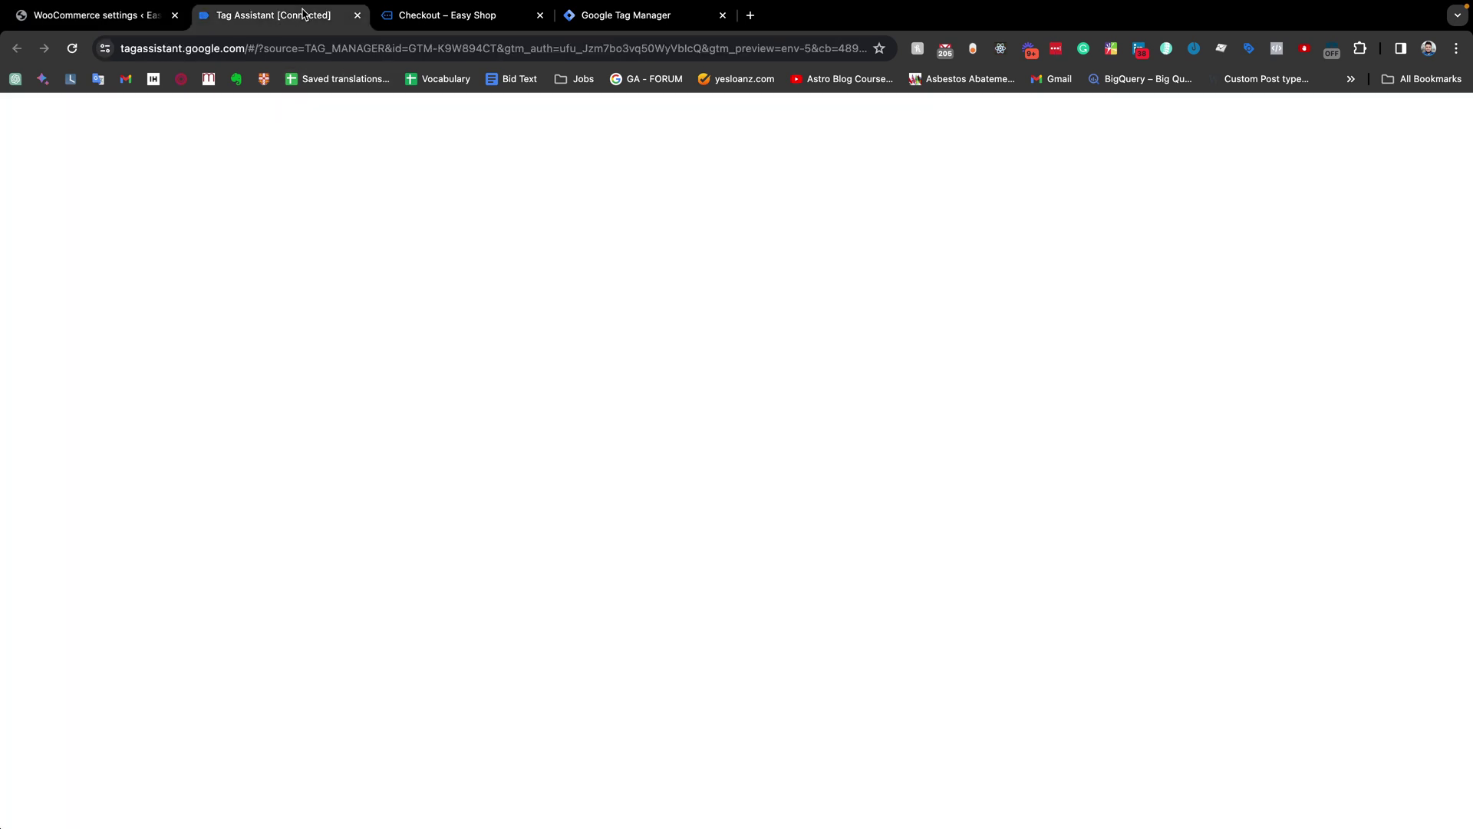
{"action": "left_click", "coordinate": [463, 15]}
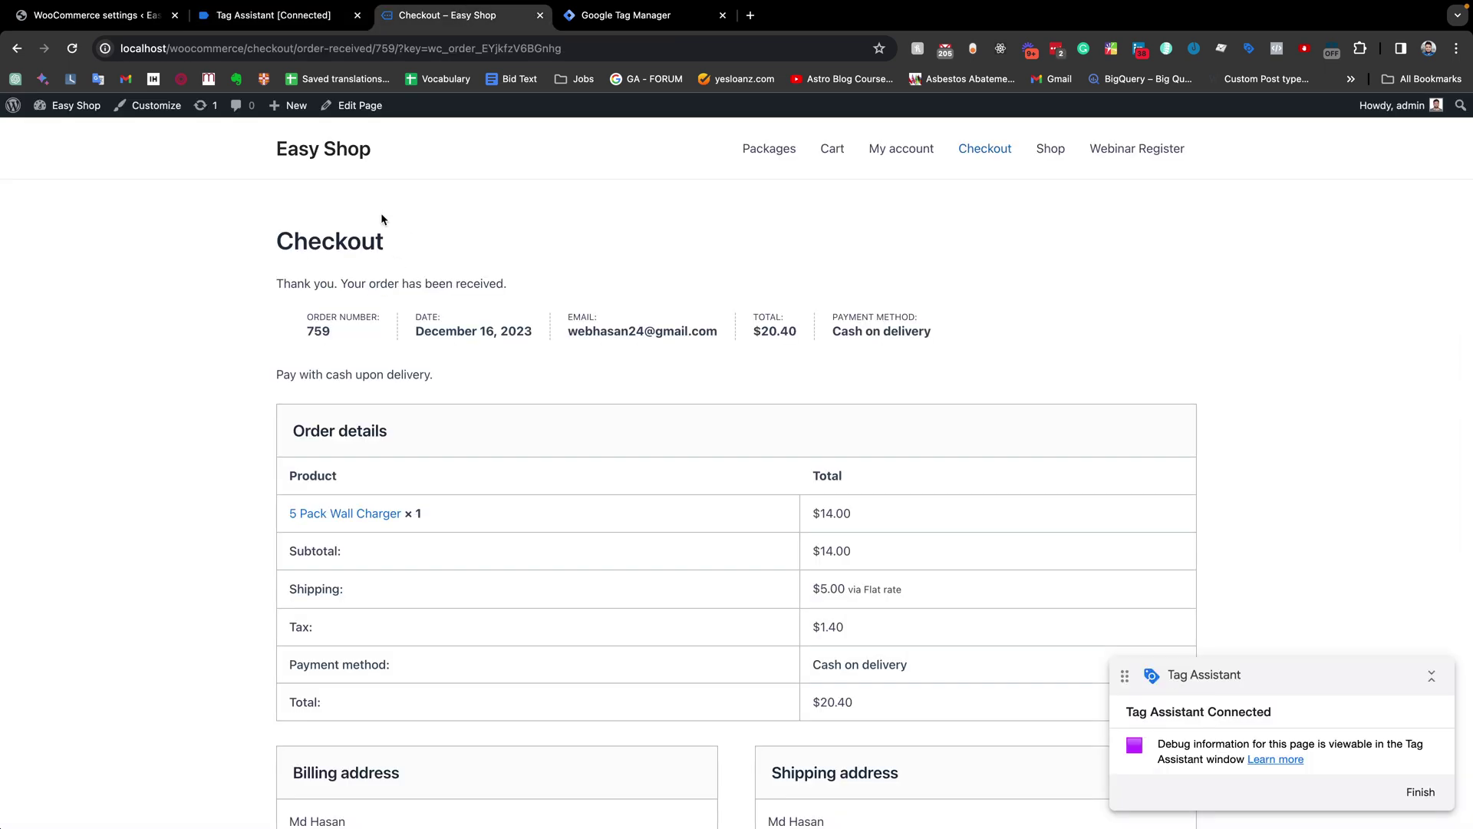
{"action": "left_click", "coordinate": [337, 151]}
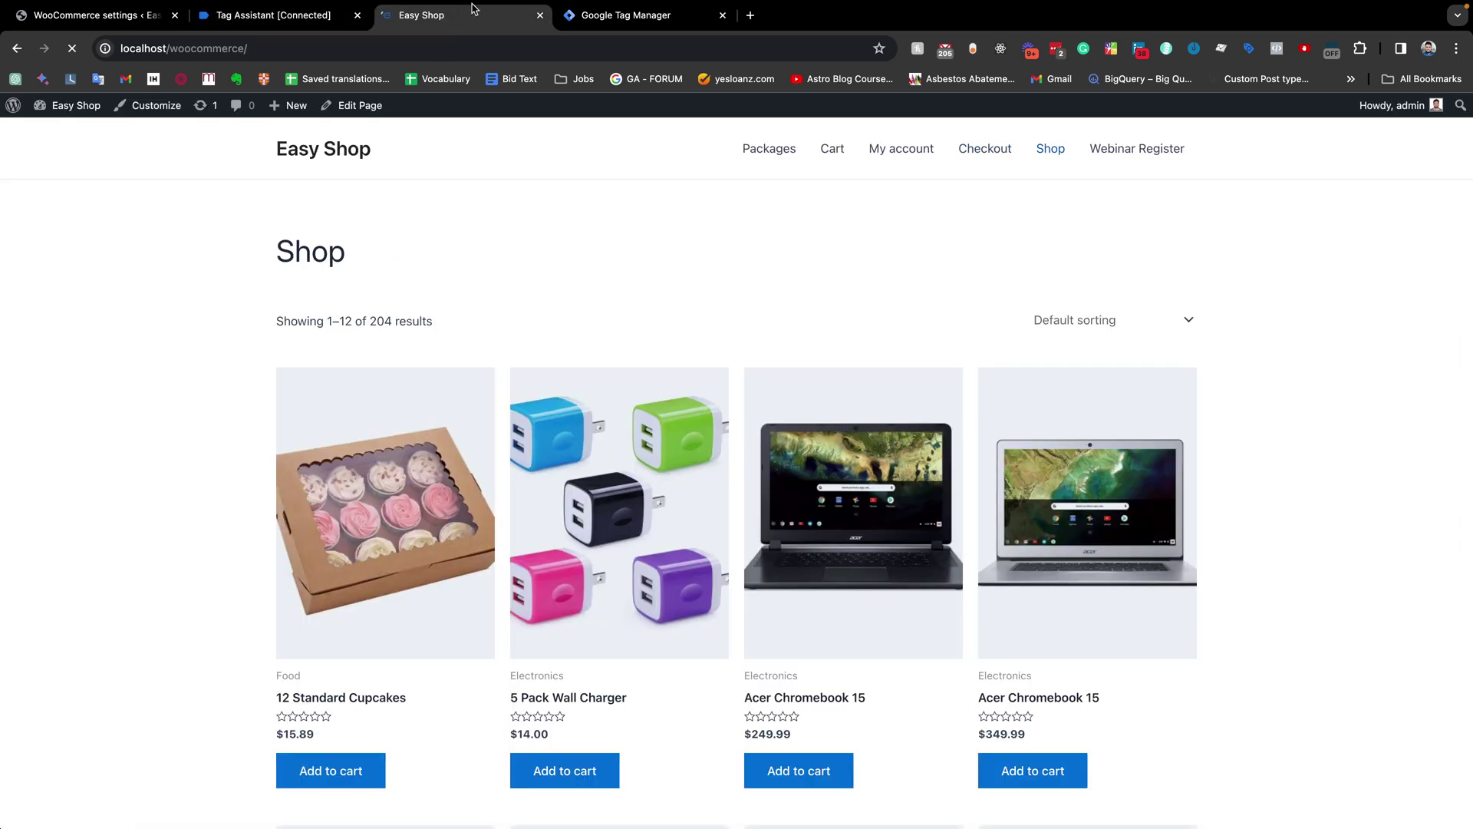
{"action": "left_click_drag", "start_coordinate": [472, 7], "coordinate": [303, 10]}
Step: Add the $249.99 Acer Chromebook 15 to the cart and proceed to checkout
{"action": "scroll", "coordinate": [714, 601], "scroll_direction": "down", "scroll_amount": 3}
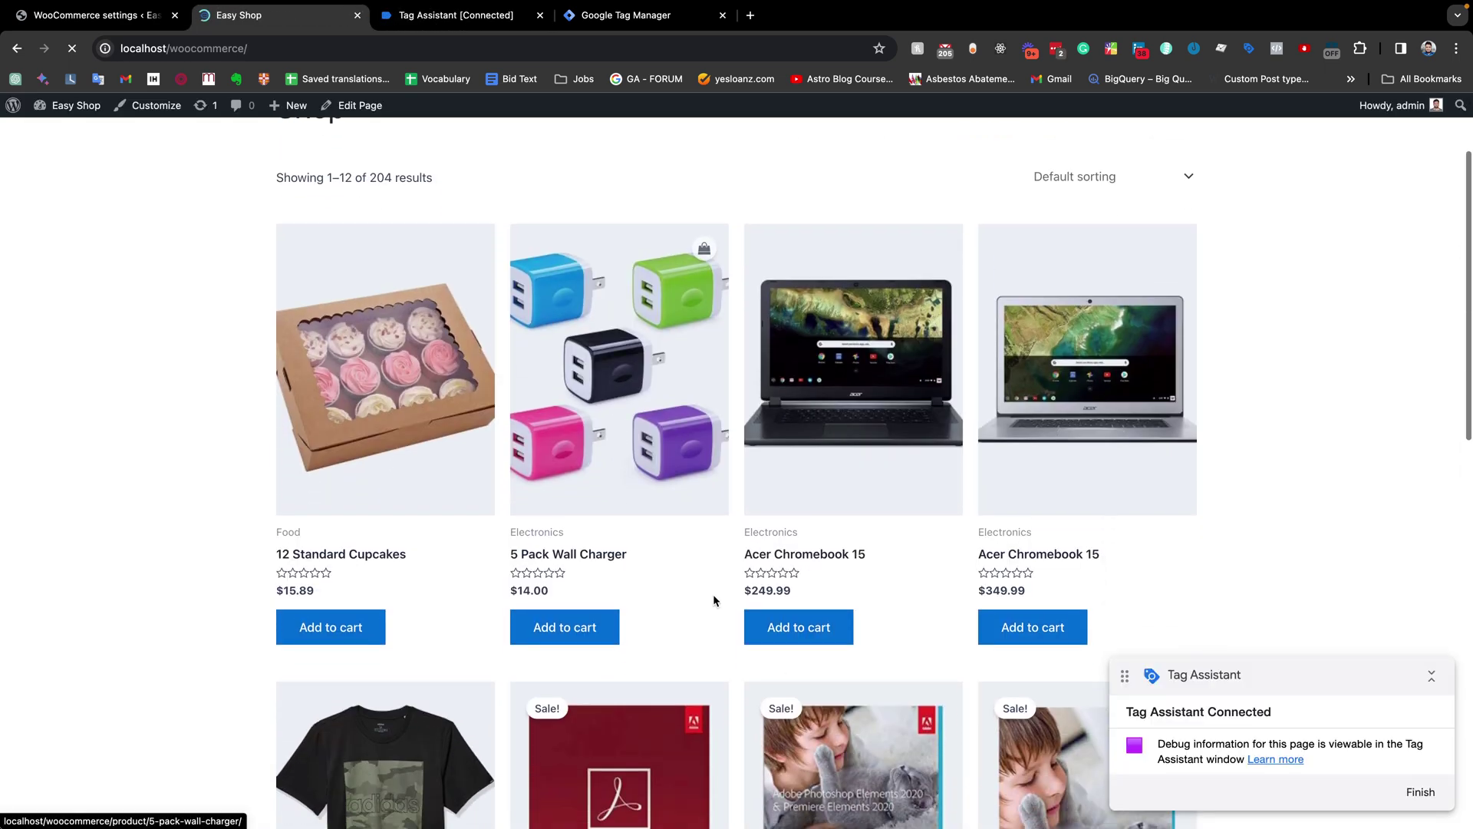
{"action": "left_click", "coordinate": [799, 626]}
{"action": "scroll", "coordinate": [793, 637], "scroll_direction": "up", "scroll_amount": 2}
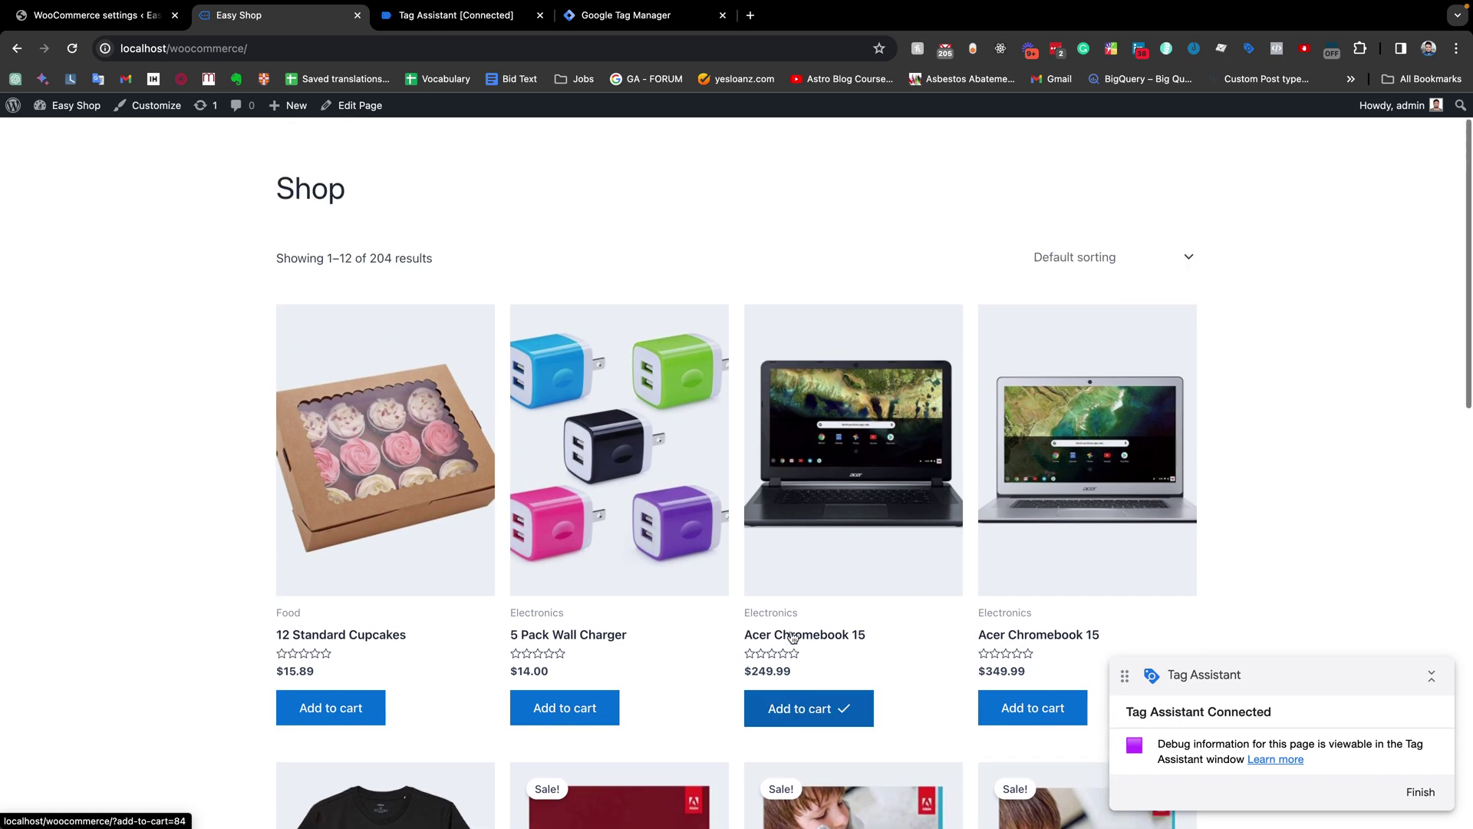
{"action": "scroll", "coordinate": [792, 637], "scroll_direction": "up", "scroll_amount": 1}
{"action": "left_click", "coordinate": [985, 151]}
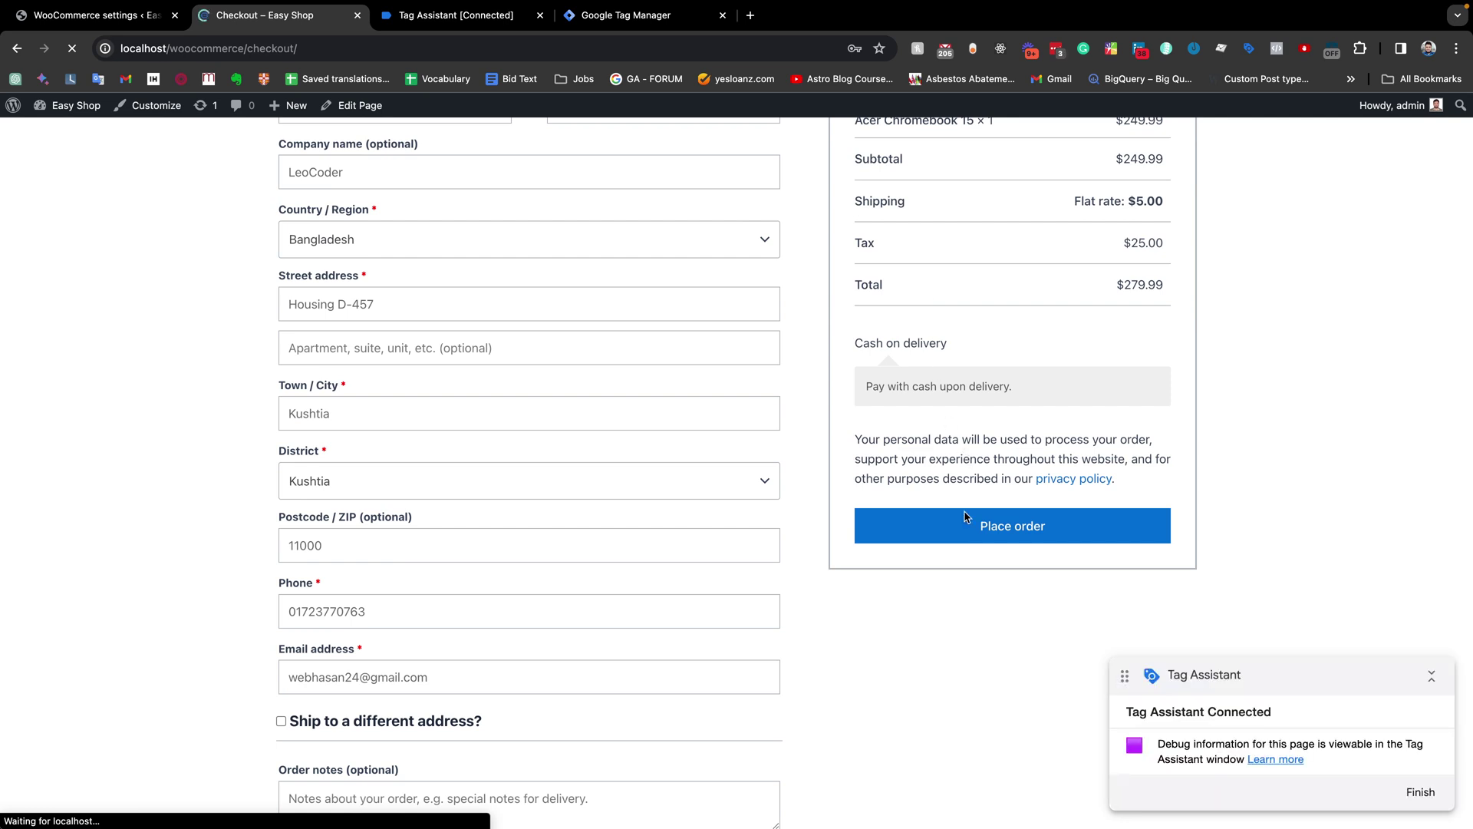
Step: Place the cash-on-delivery order and highlight the message on the custom thank-you page
{"action": "left_click", "coordinate": [942, 531]}
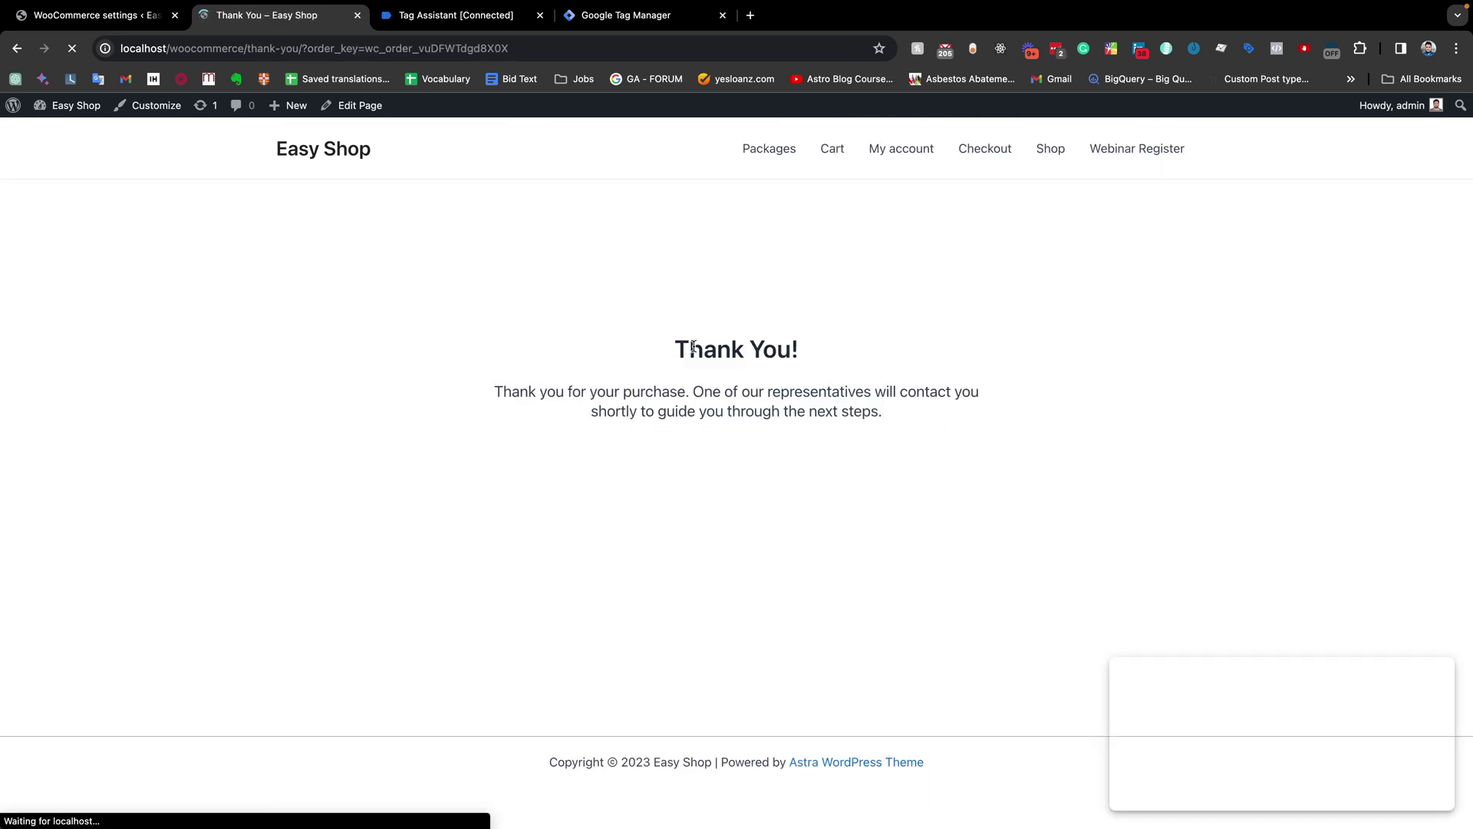
{"action": "left_click_drag", "start_coordinate": [635, 296], "coordinate": [781, 426]}
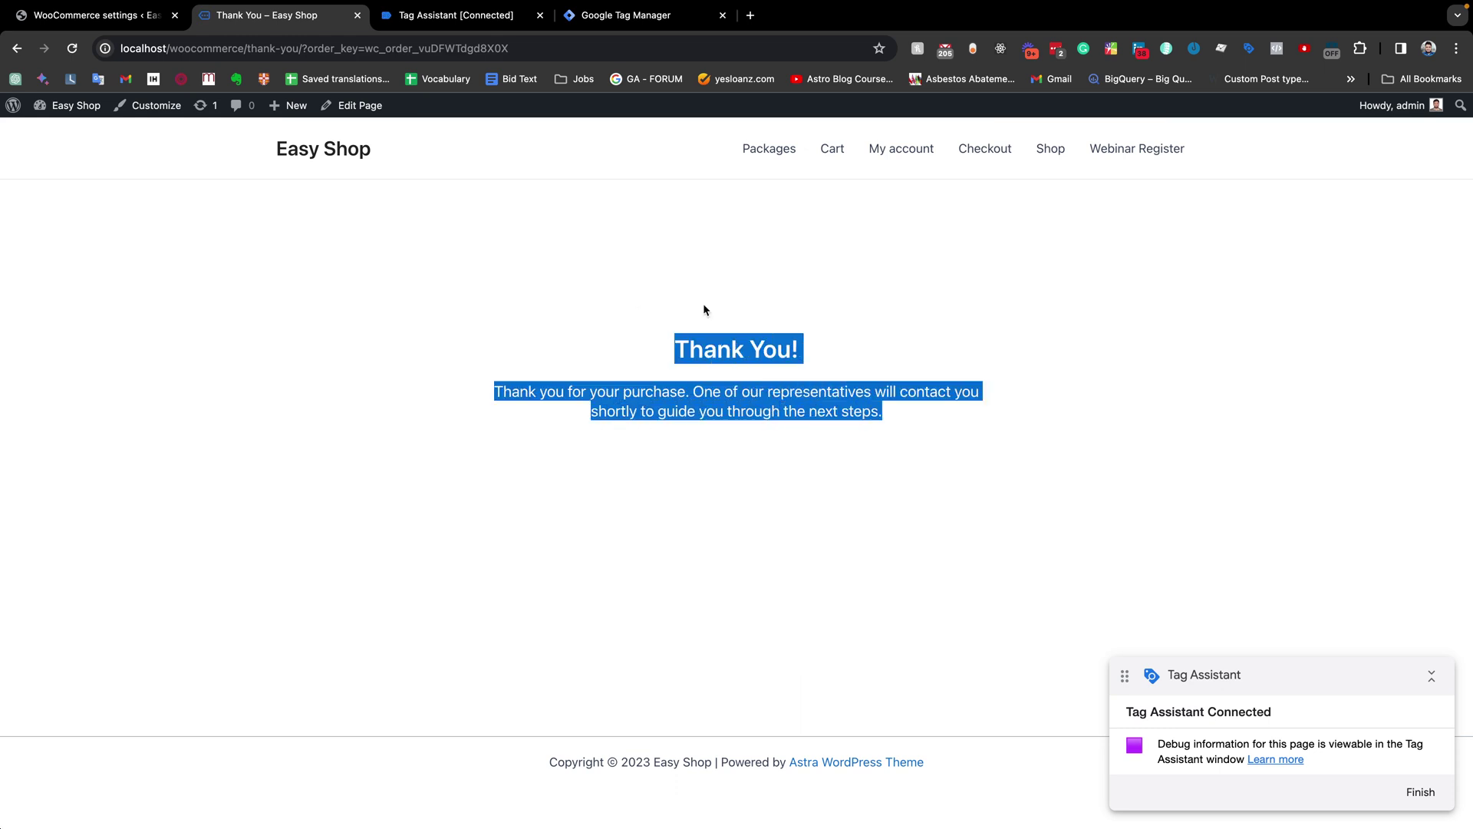
Step: Move the Tag Assistant tab ahead of the store tab and inspect its begin_checkout event and Thank You page entry
{"action": "left_click", "coordinate": [484, 21]}
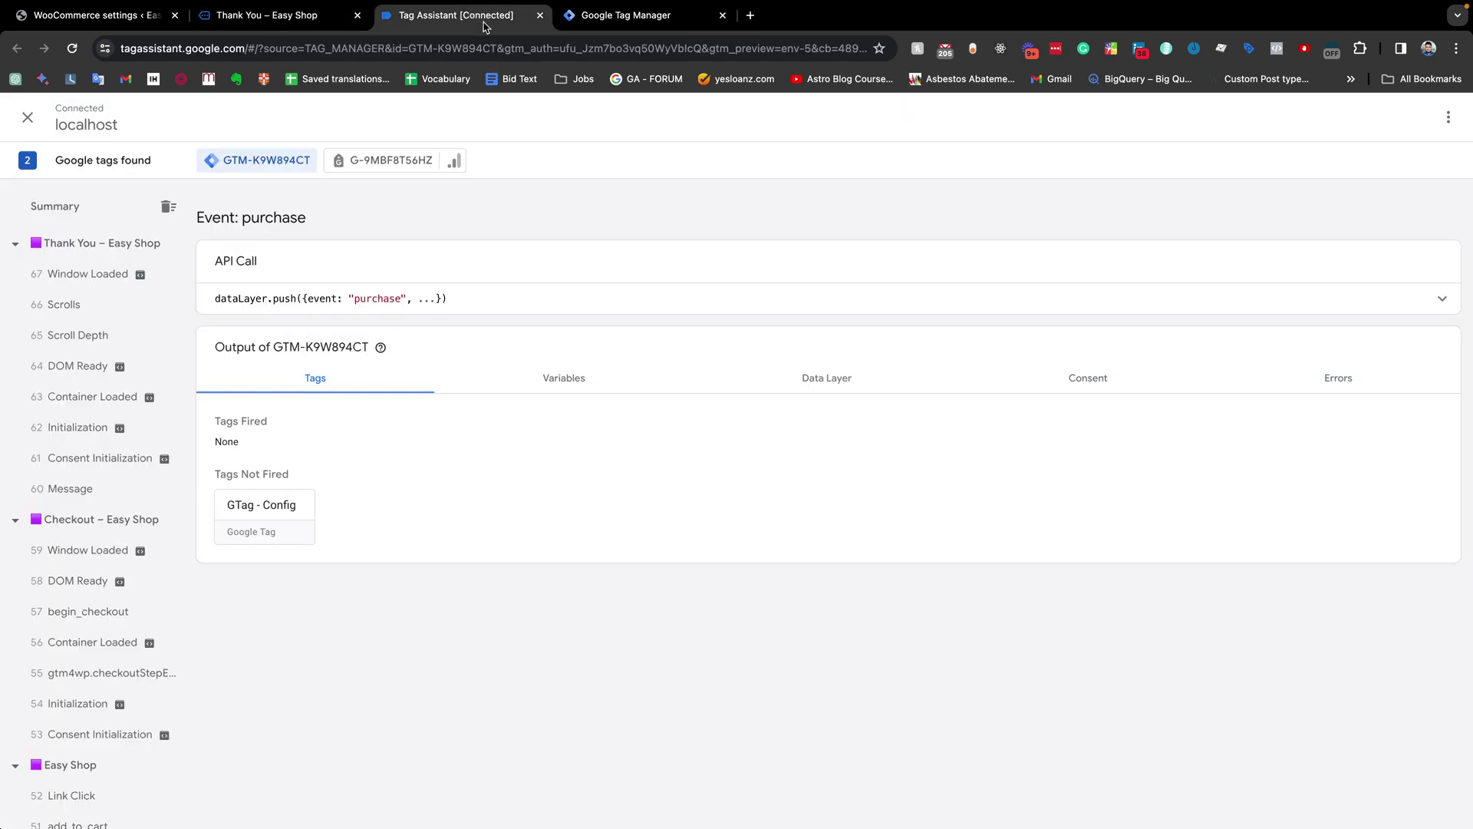
{"action": "left_click_drag", "start_coordinate": [486, 27], "coordinate": [300, 23]}
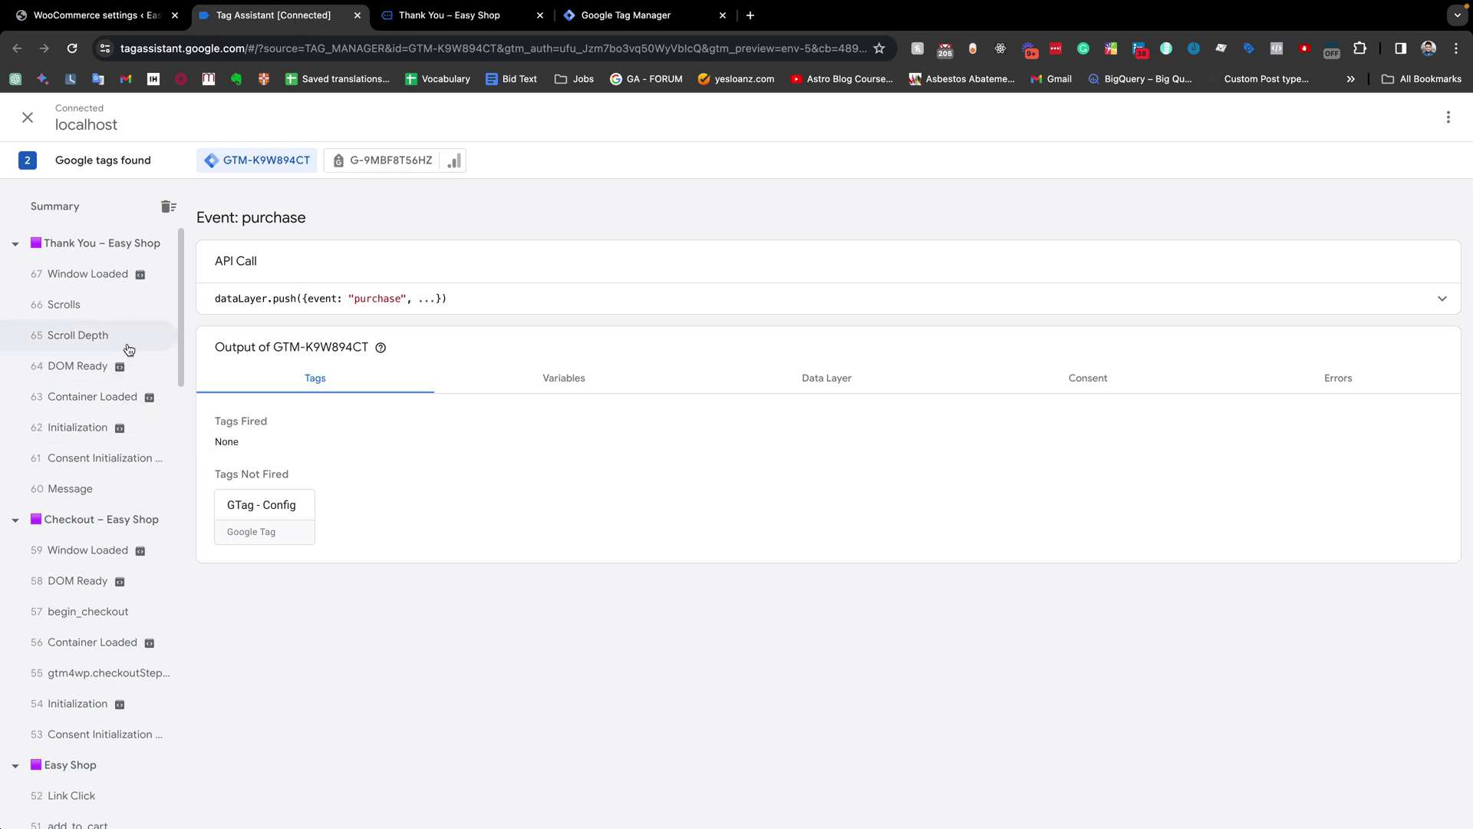
{"action": "left_click", "coordinate": [81, 613]}
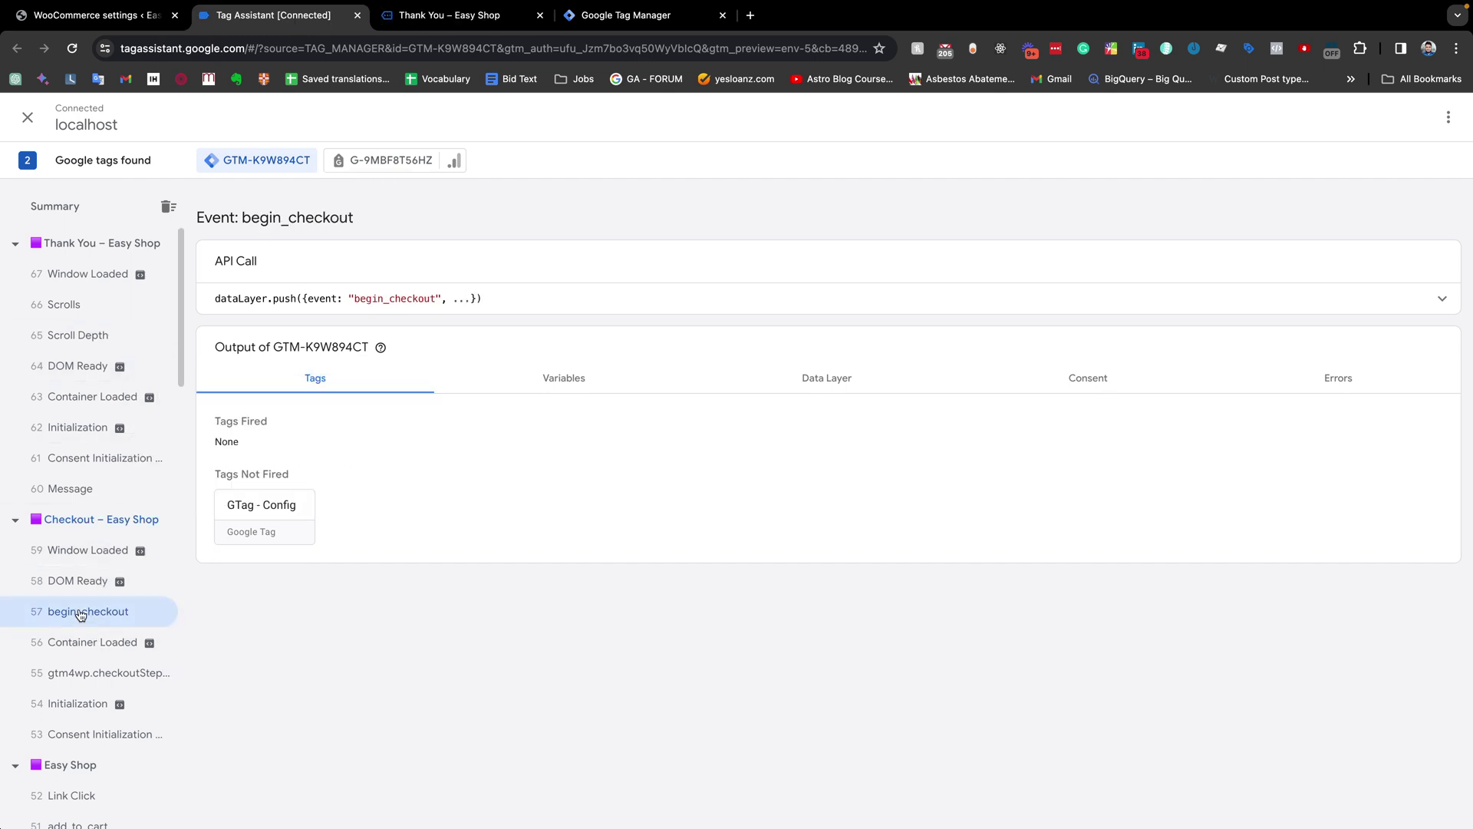
{"action": "left_click", "coordinate": [91, 244]}
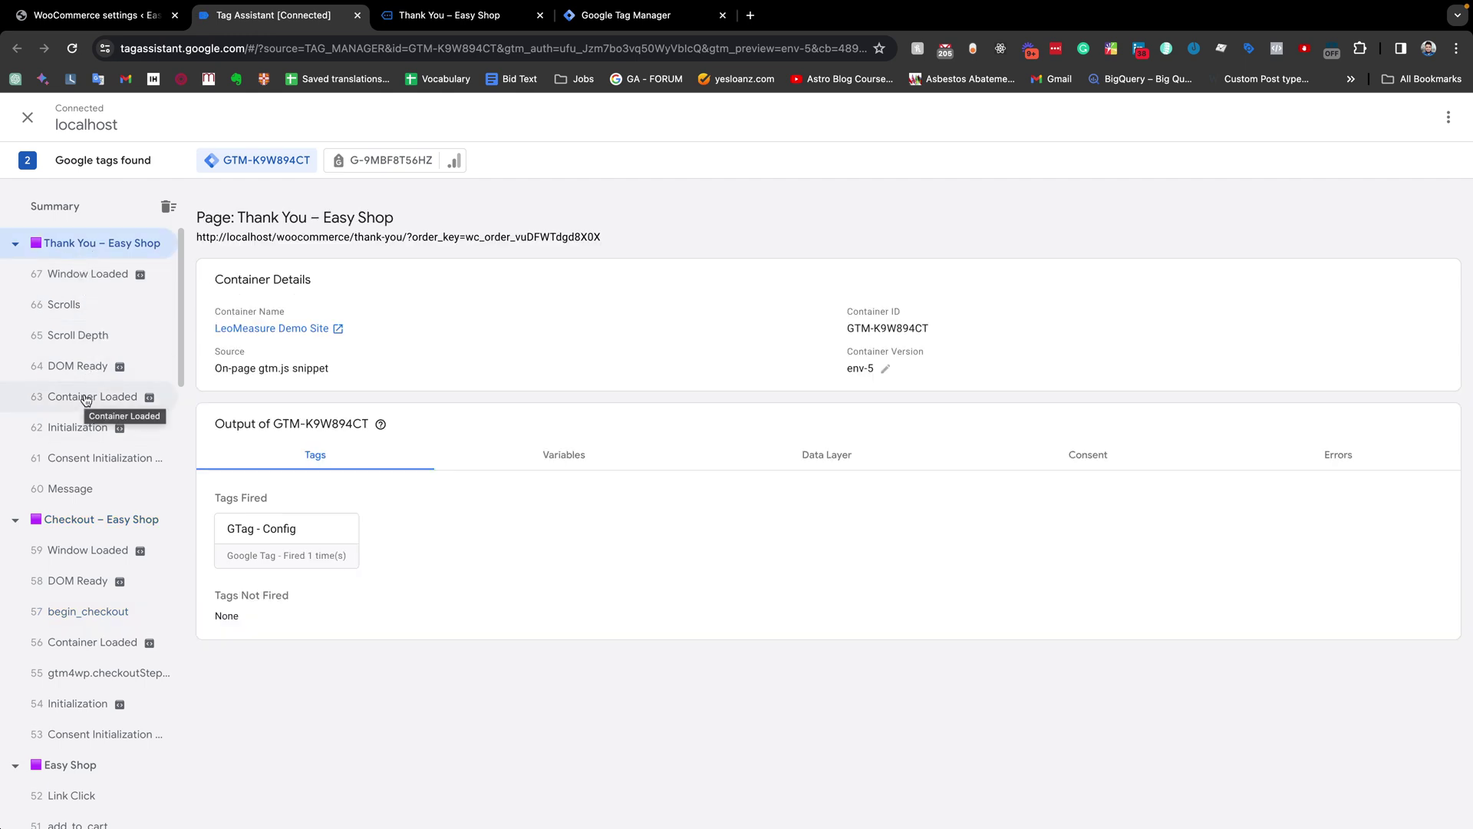
Step: Compare the thank-you page with its Tag Assistant entry and move the Thank You tab back ahead of Tag Assistant
{"action": "left_click", "coordinate": [448, 17]}
{"action": "left_click", "coordinate": [521, 300]}
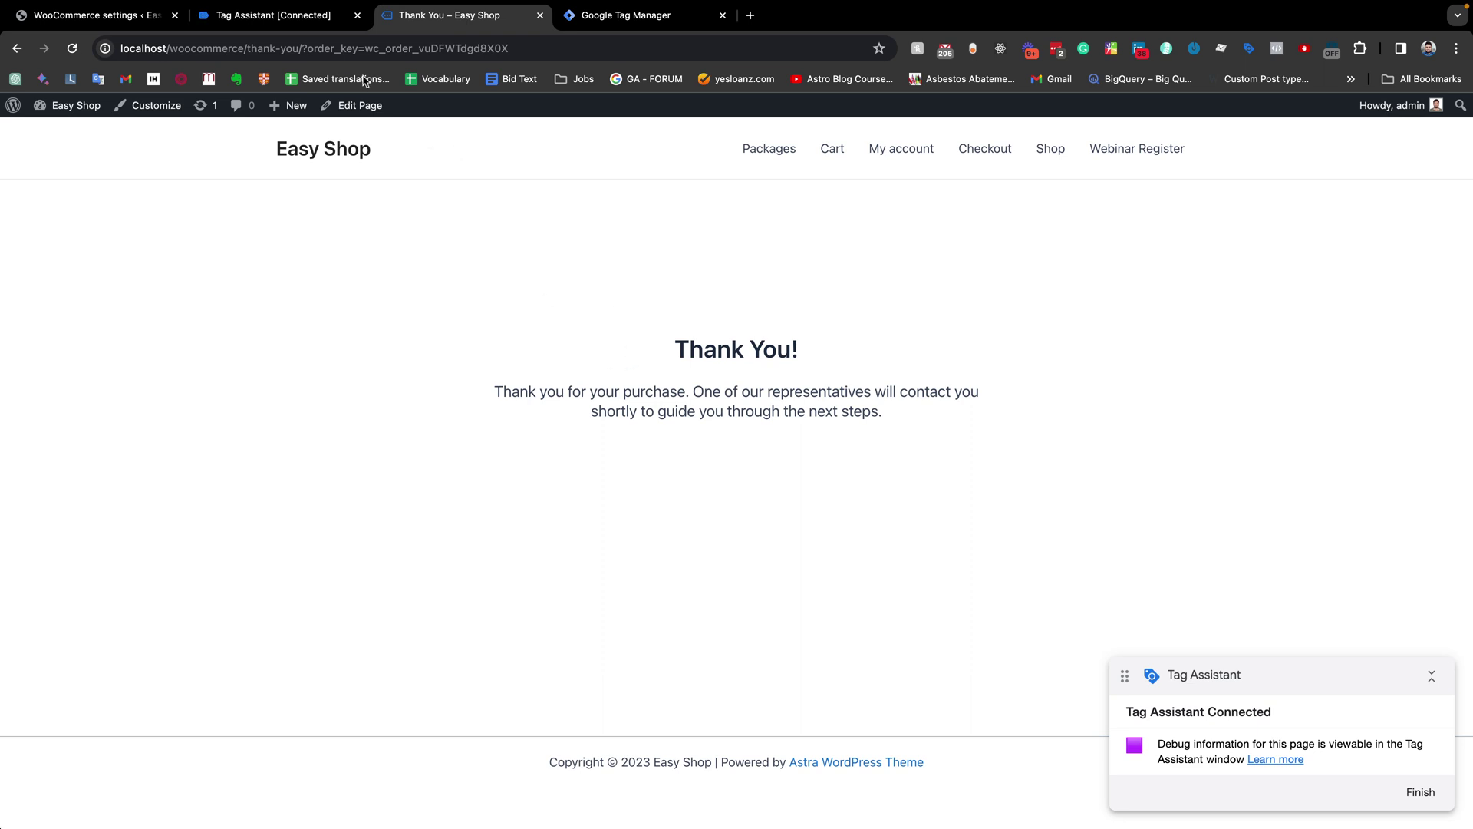
{"action": "left_click", "coordinate": [321, 19]}
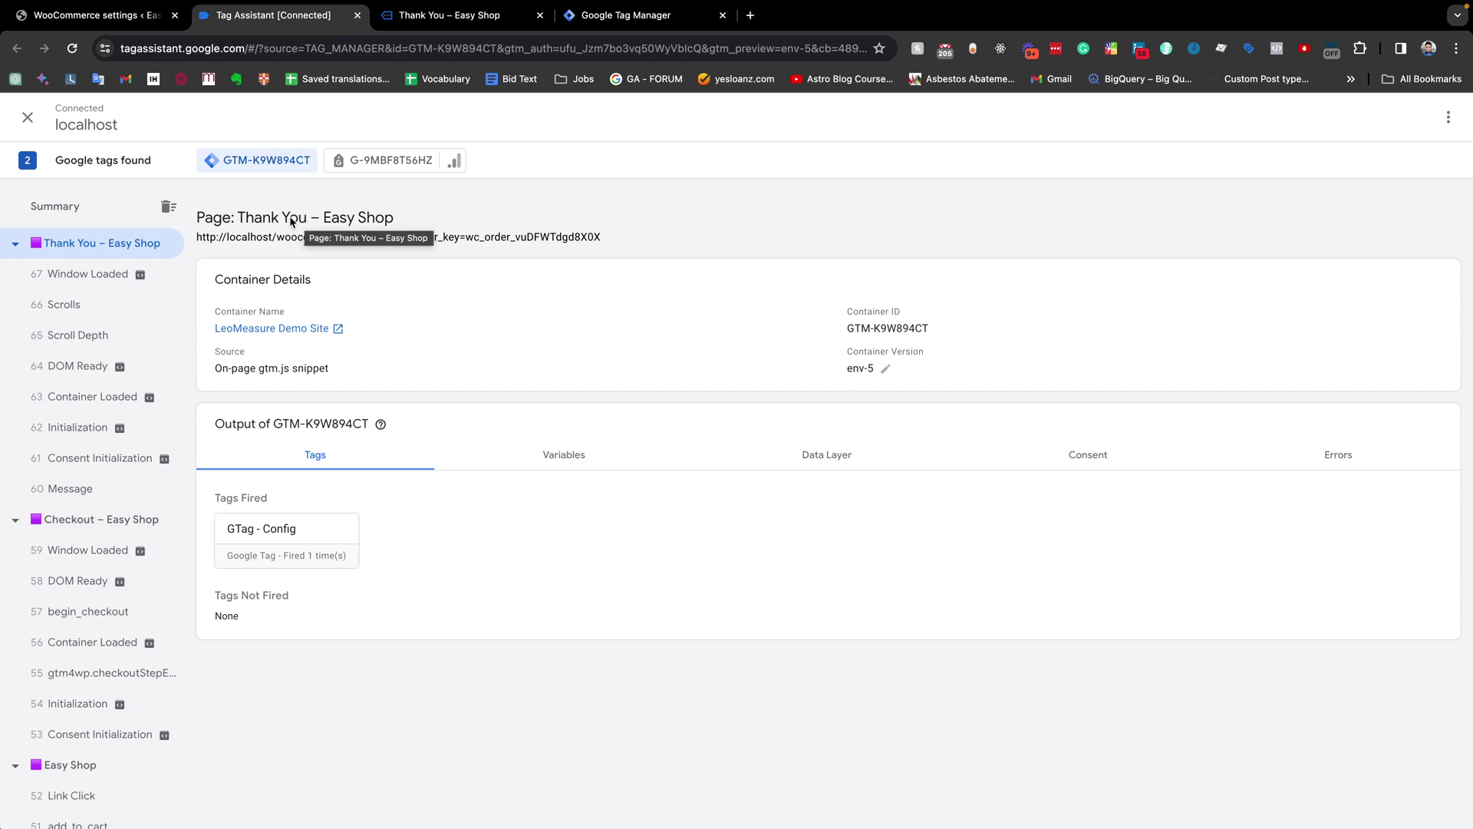
{"action": "left_click", "coordinate": [451, 16]}
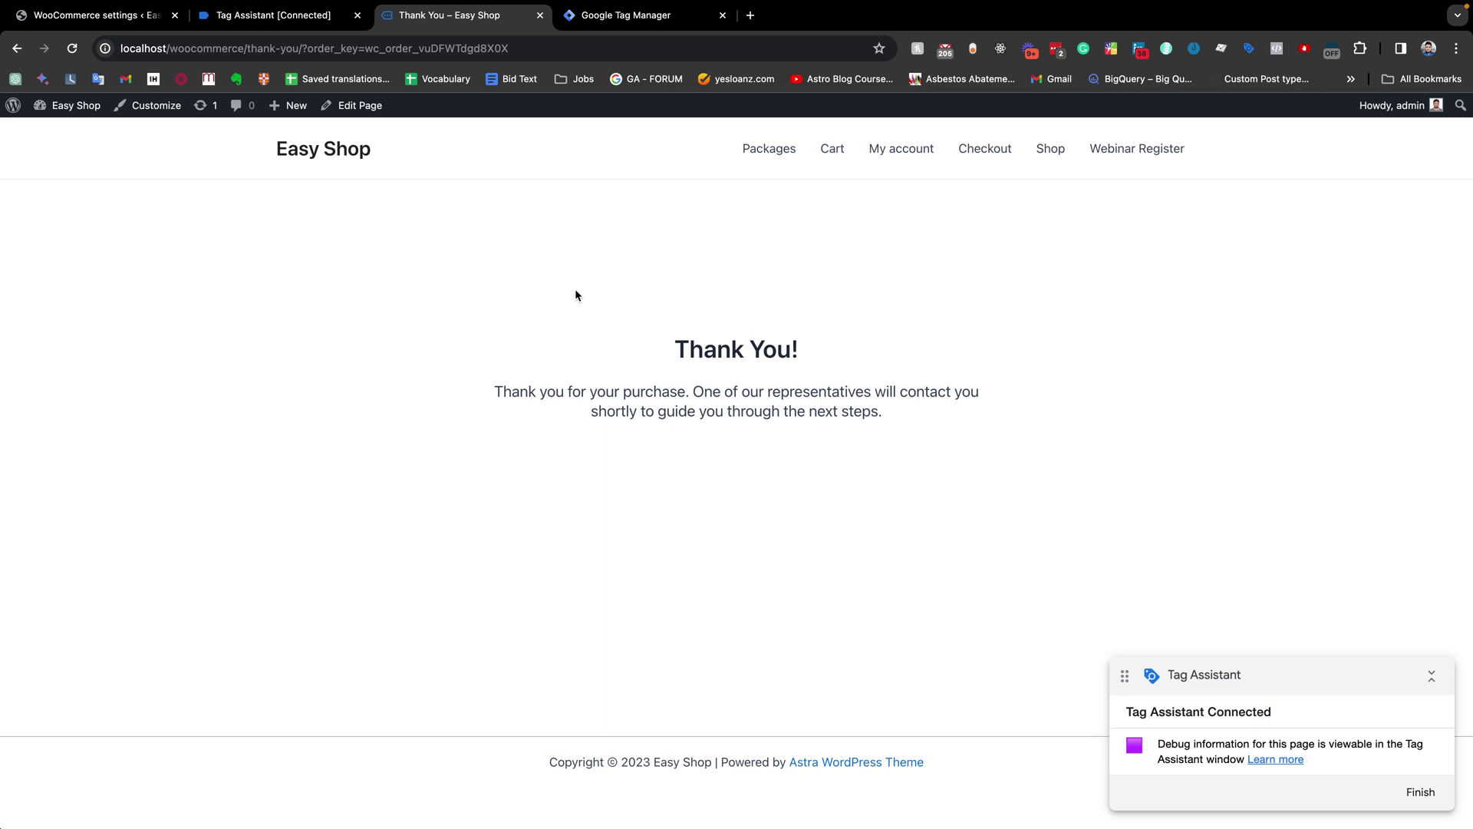
{"action": "left_click_drag", "start_coordinate": [574, 289], "coordinate": [868, 562]}
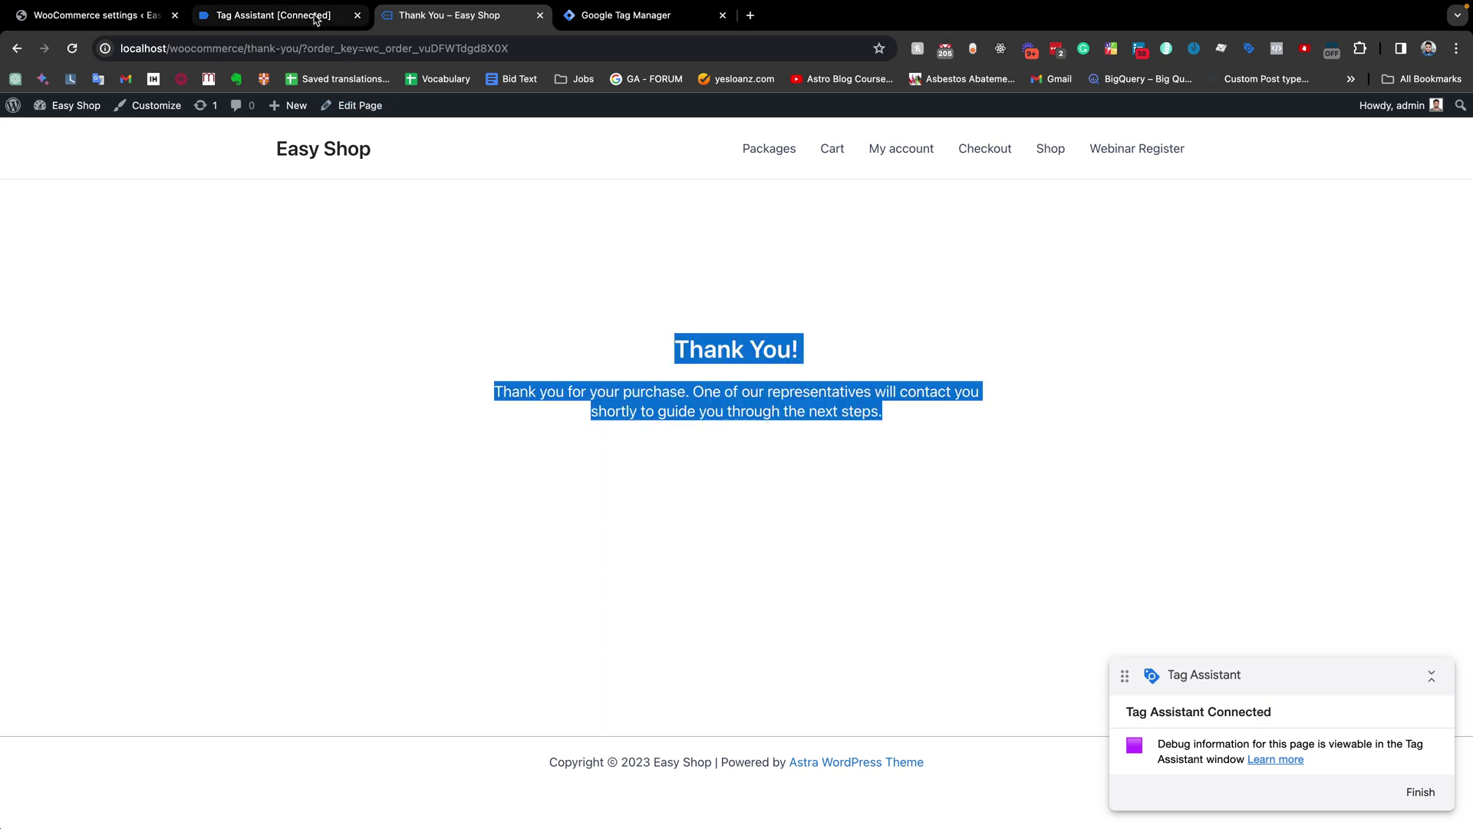
{"action": "left_click", "coordinate": [317, 19]}
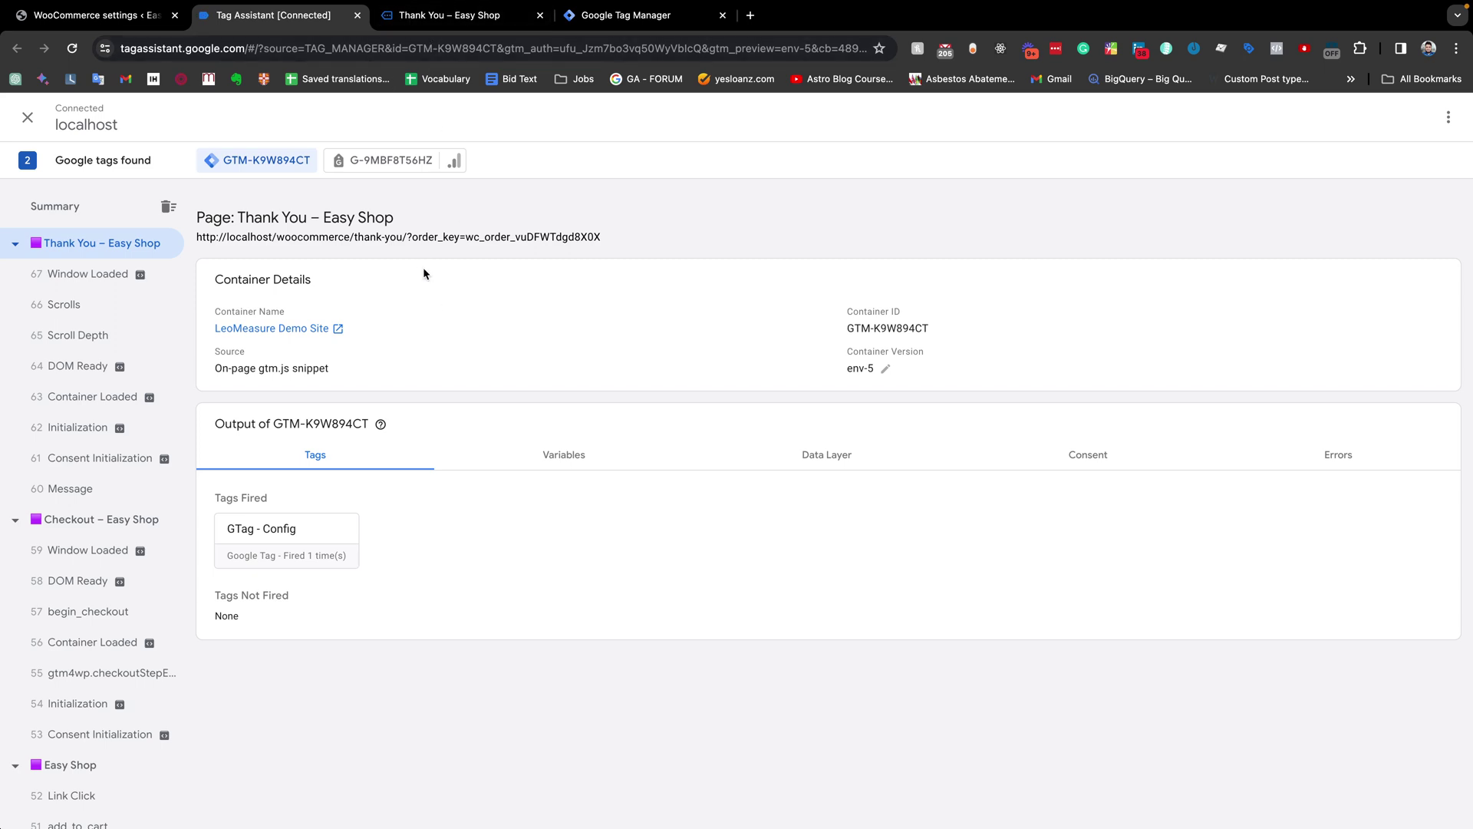
{"action": "left_click", "coordinate": [96, 15]}
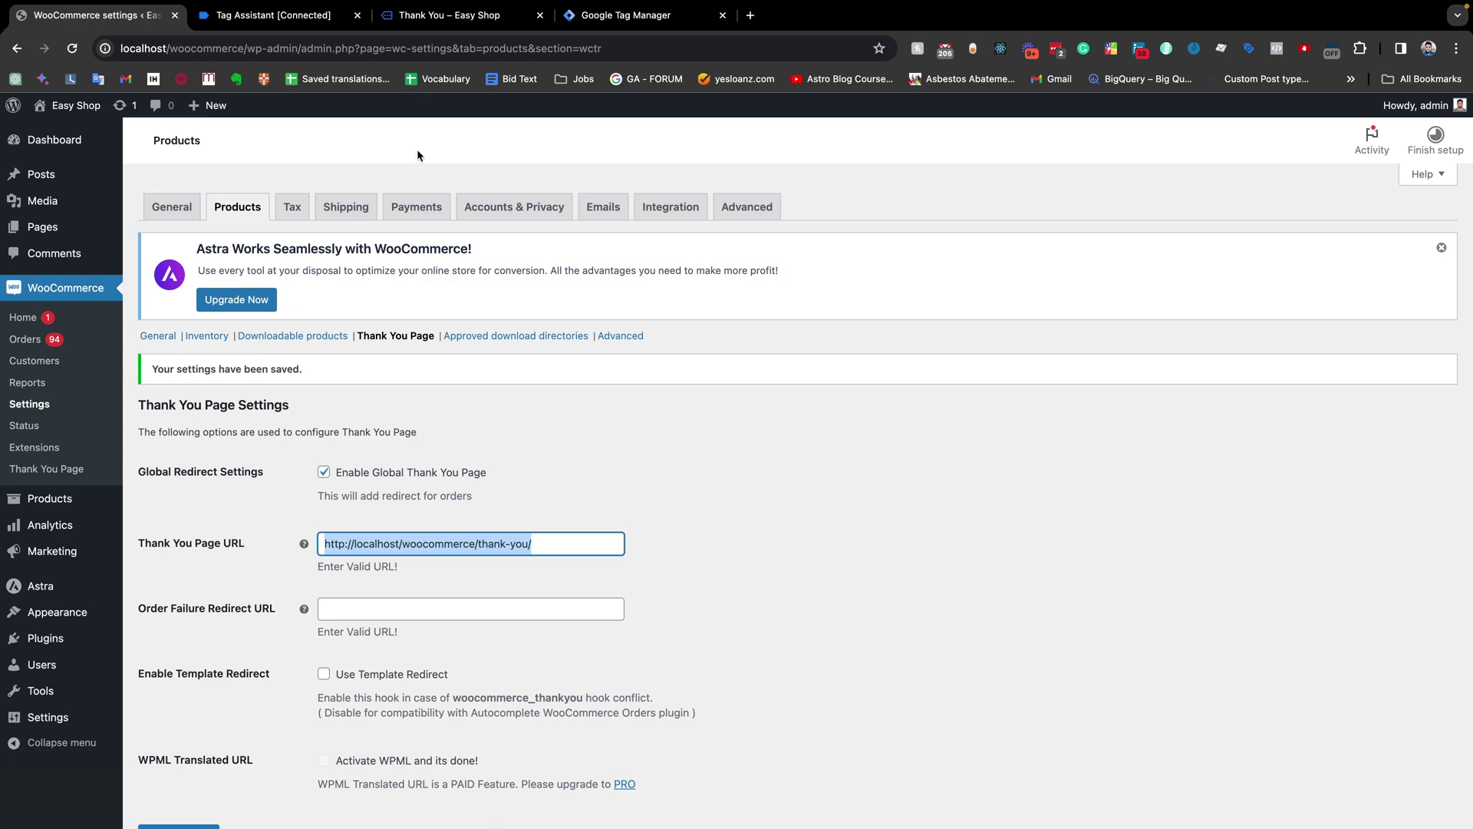
{"action": "left_click_drag", "start_coordinate": [460, 16], "coordinate": [333, 23]}
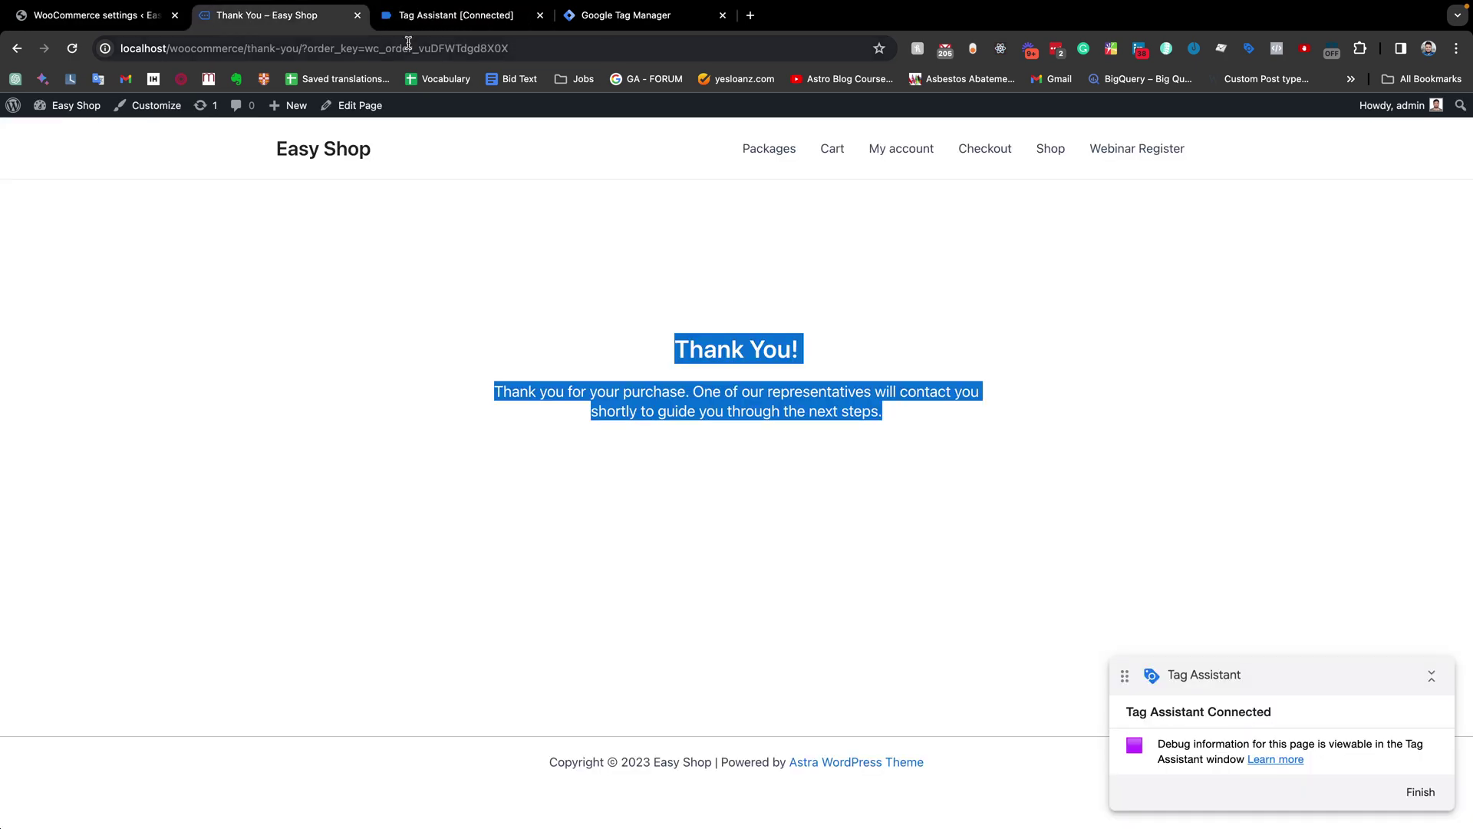
Step: Upload gtm-wc-purchase-thankyou.zip as a new WordPress plugin, install it and activate it
{"action": "left_click", "coordinate": [140, 21]}
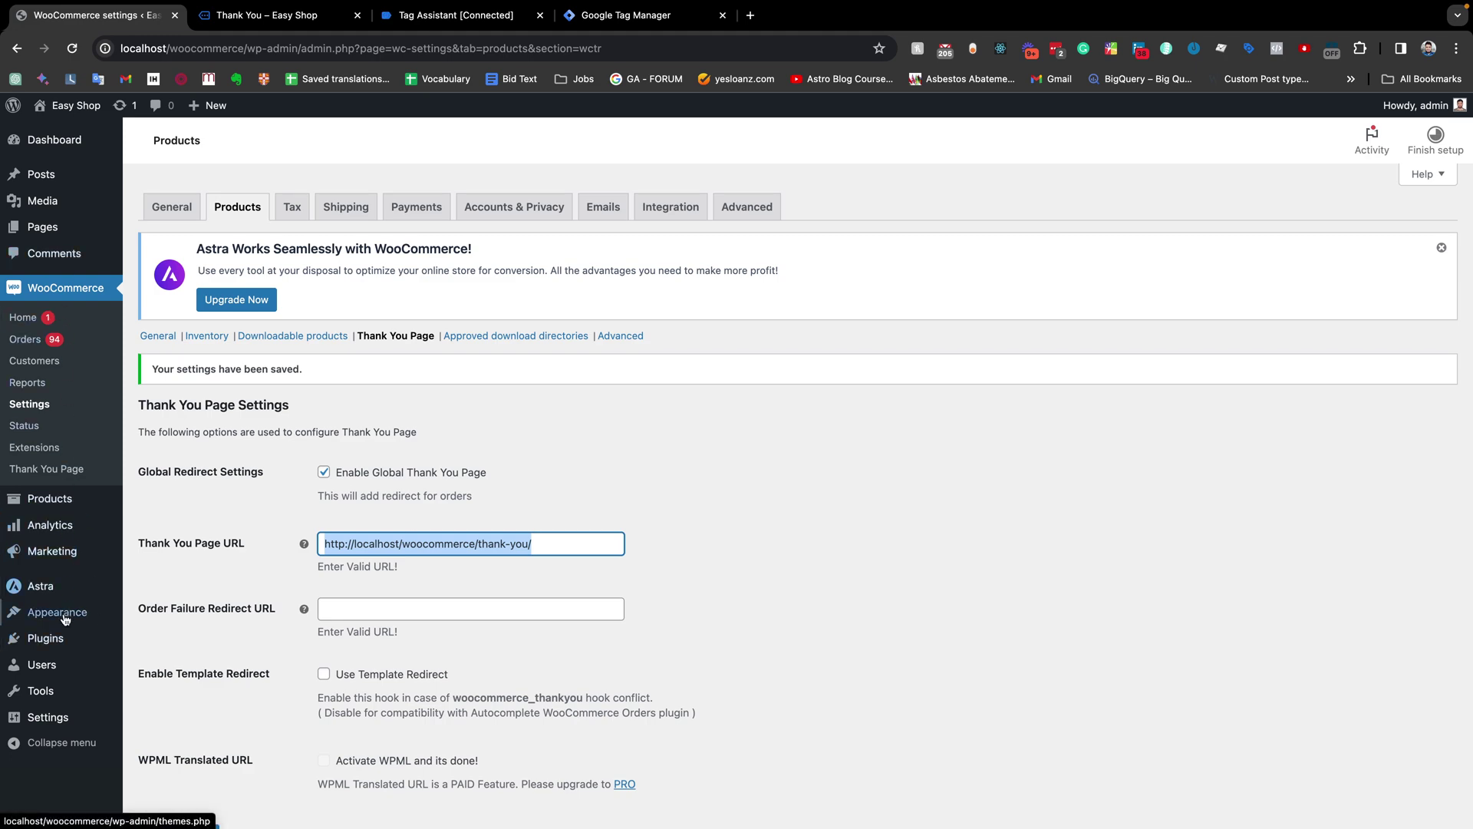
{"action": "left_click", "coordinate": [58, 637]}
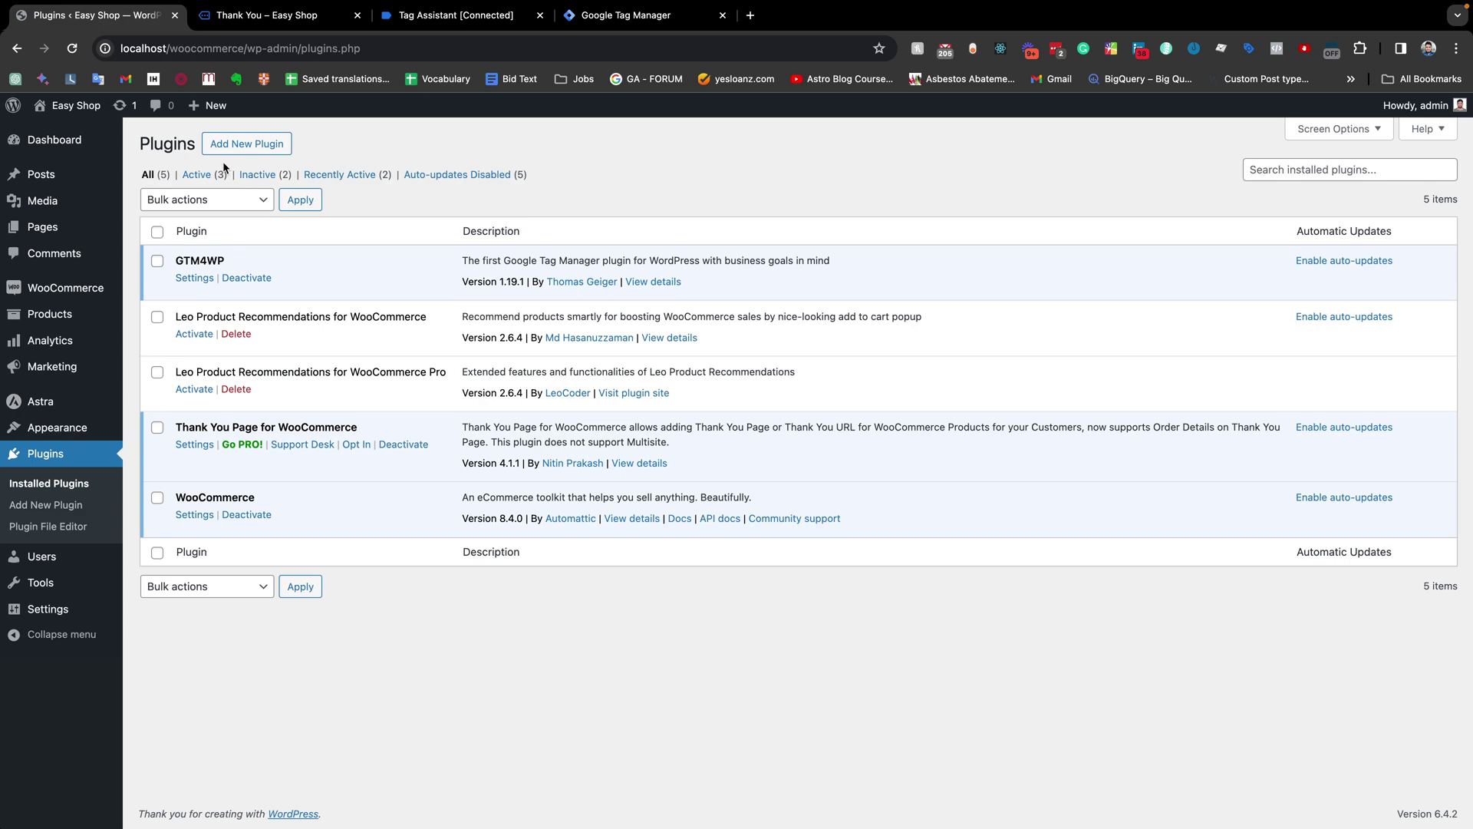
{"action": "left_click", "coordinate": [261, 147]}
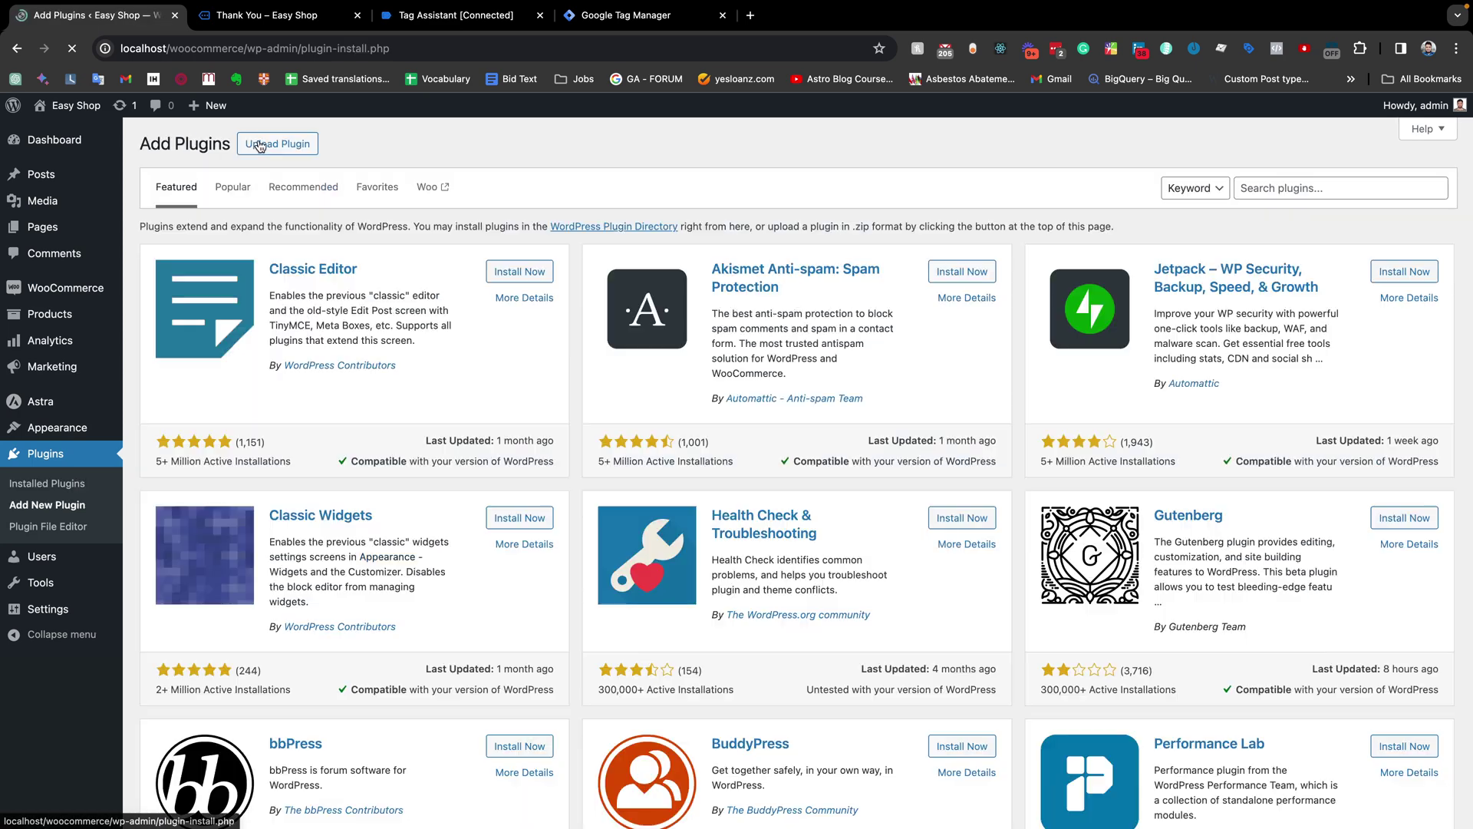
{"action": "left_click", "coordinate": [268, 143]}
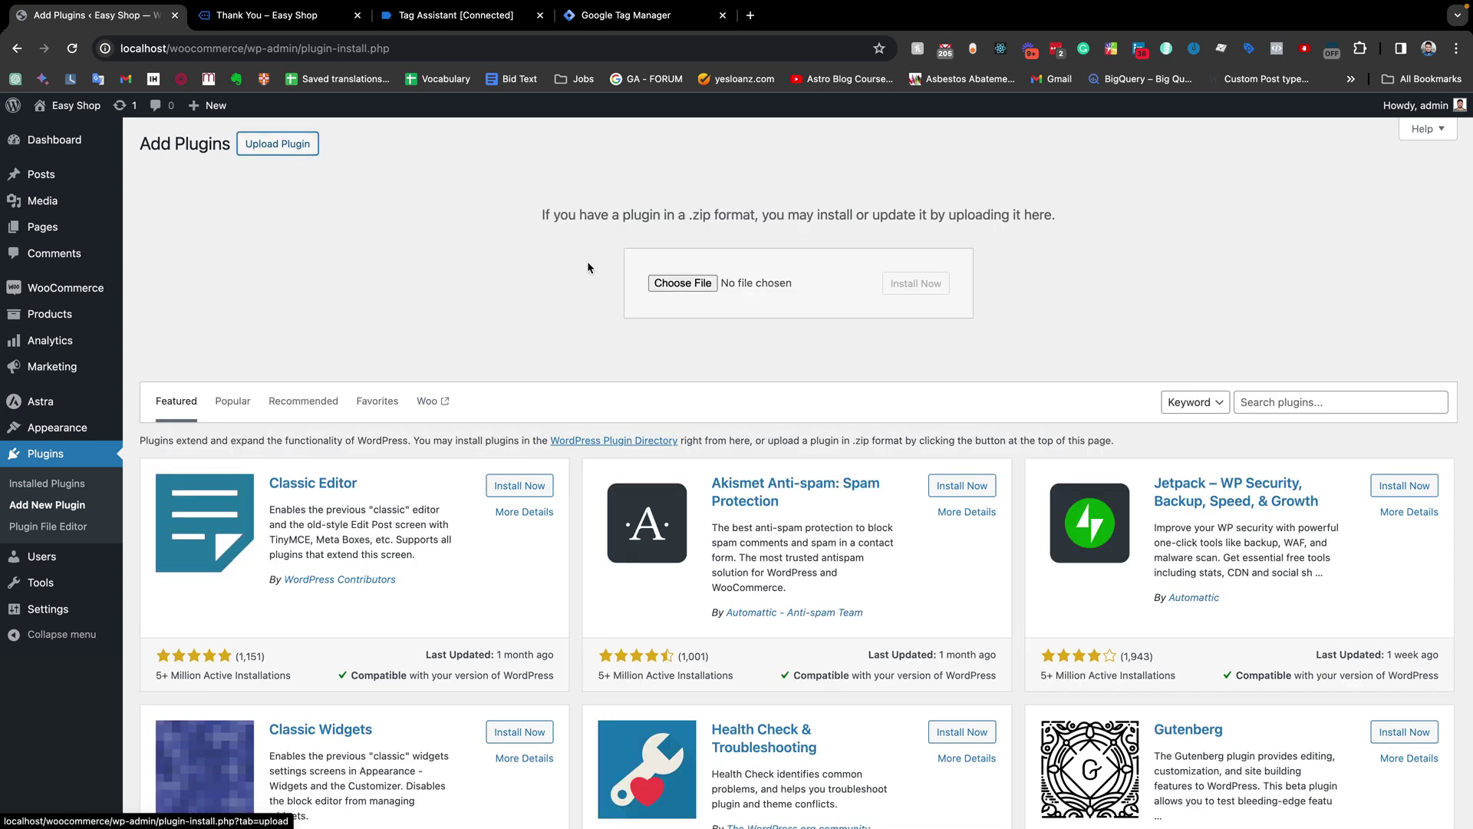
{"action": "left_click", "coordinate": [669, 285]}
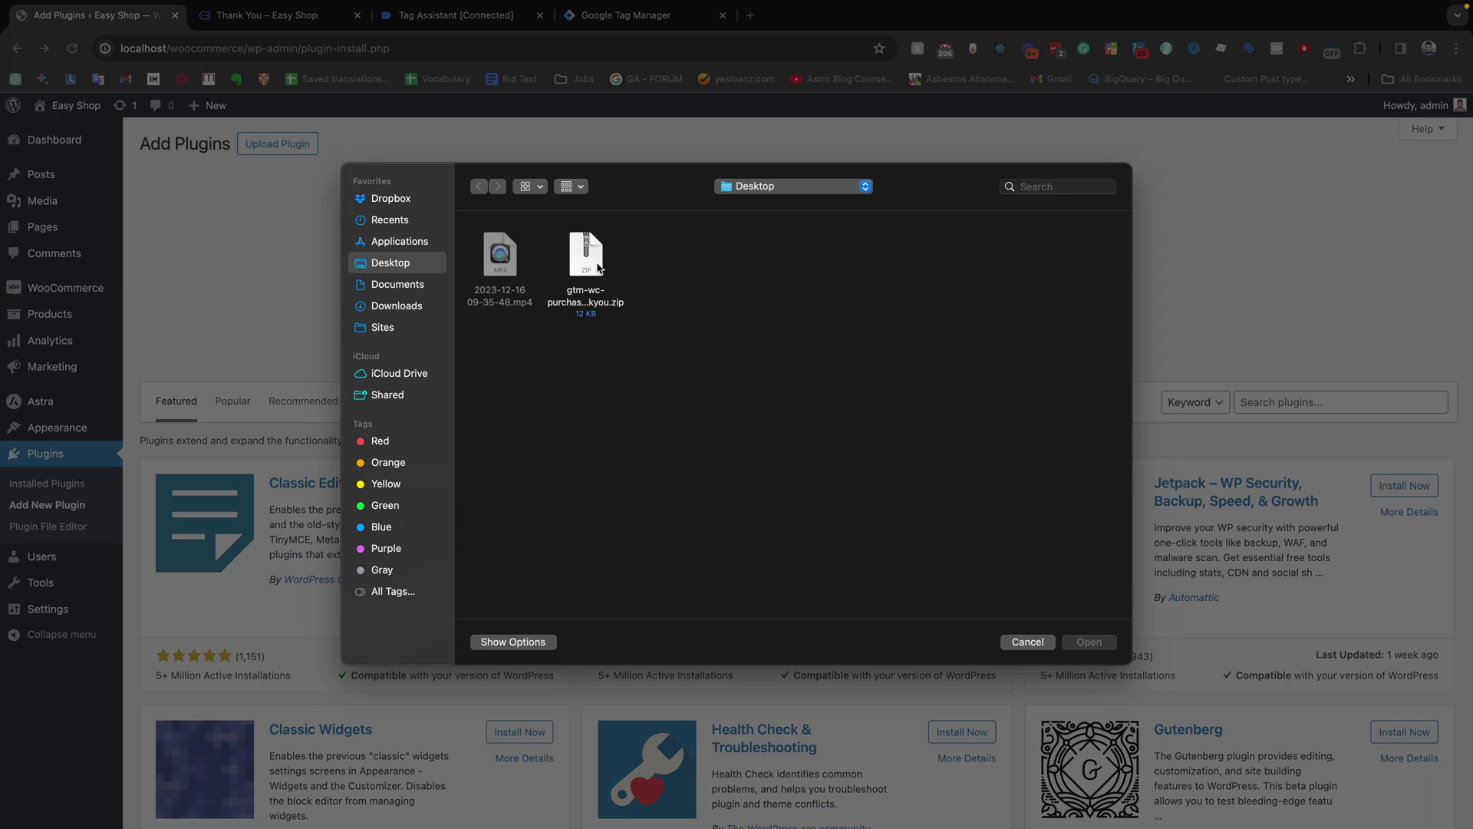
{"action": "double_click", "coordinate": [591, 257]}
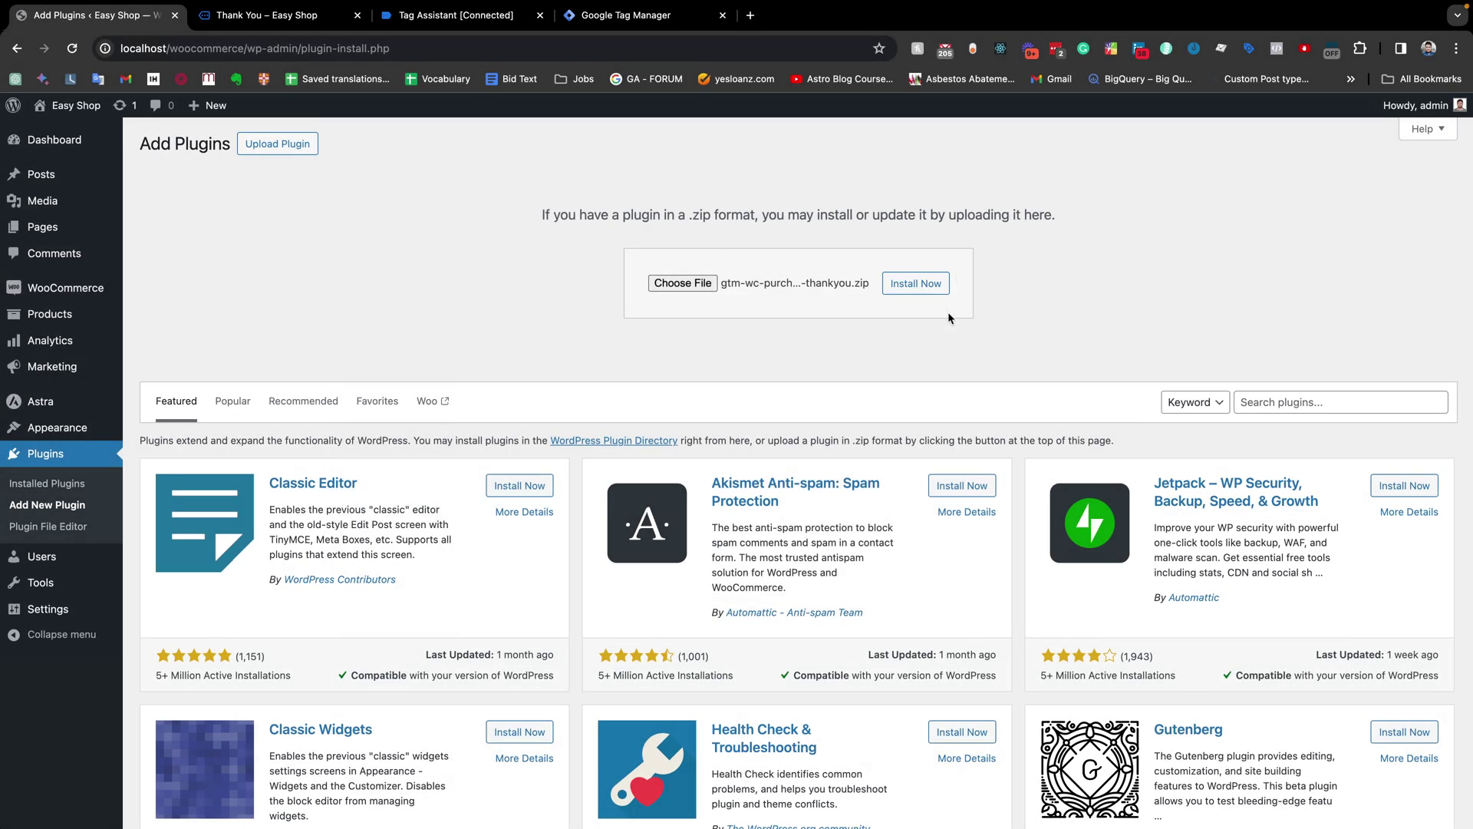
{"action": "left_click", "coordinate": [913, 292]}
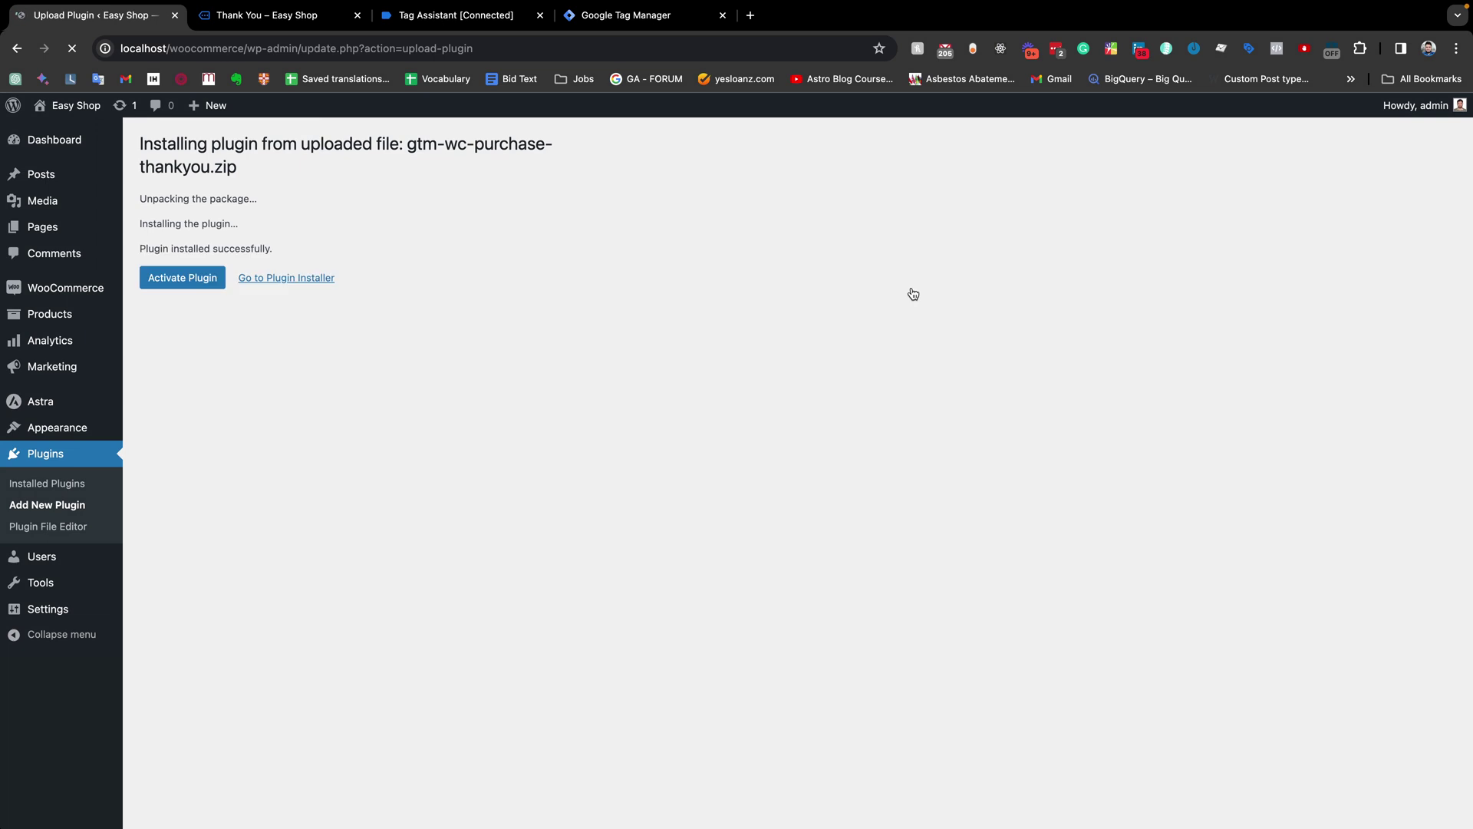
{"action": "left_click", "coordinate": [176, 279]}
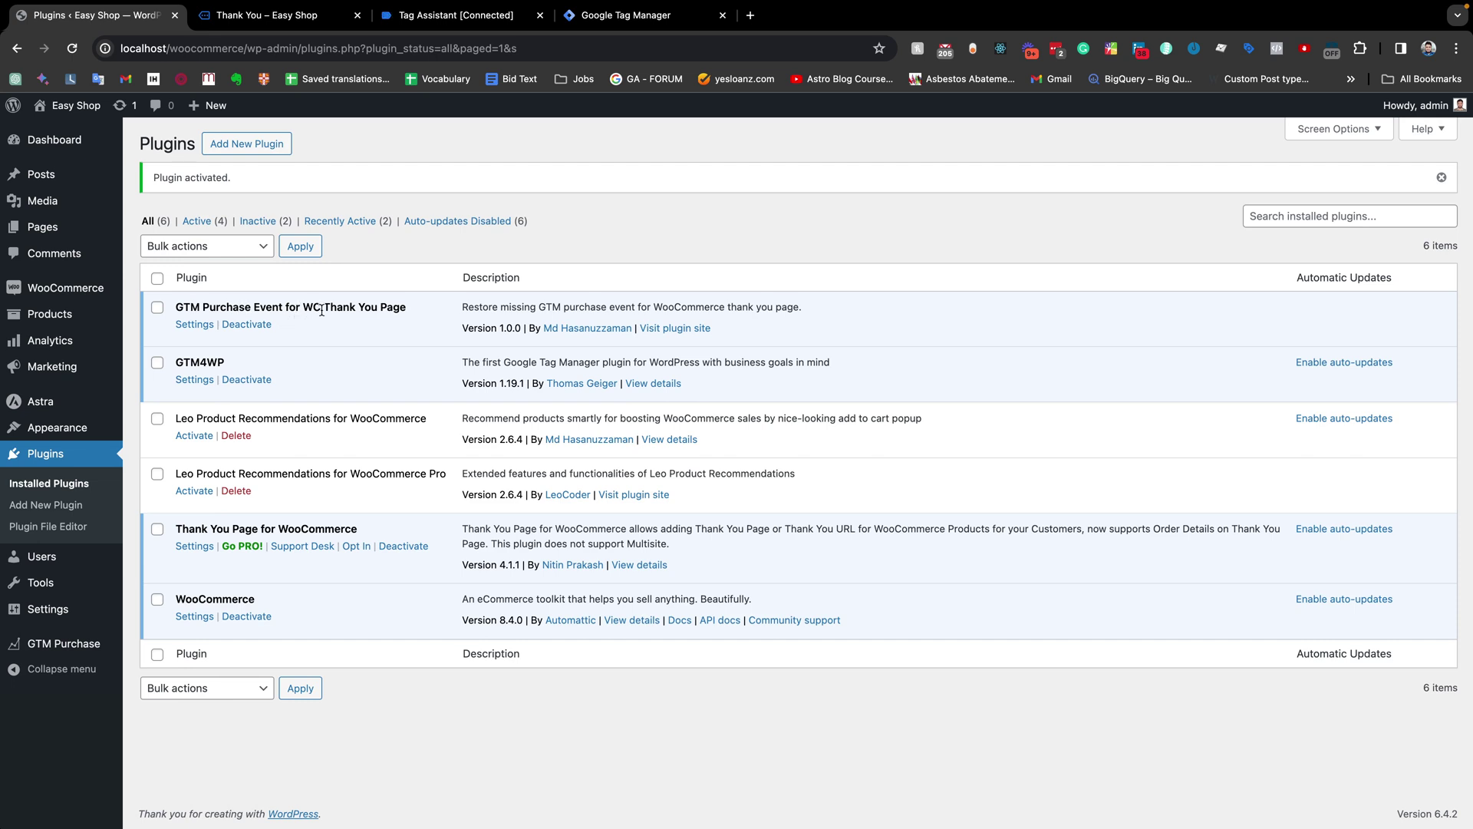
Step: Open the settings of the GTM Purchase Event for WC Thank You Page plugin
{"action": "left_click", "coordinate": [195, 325]}
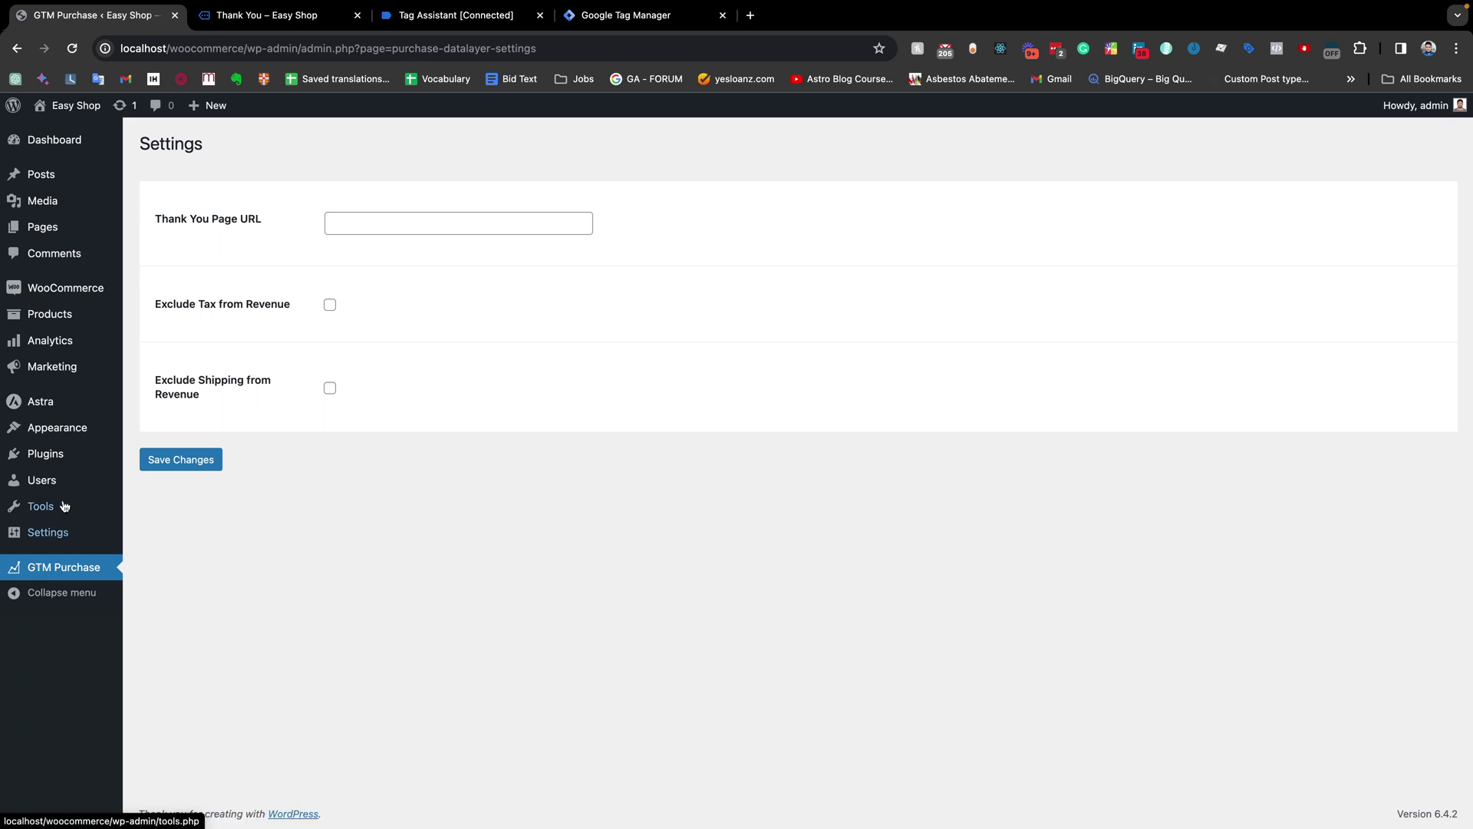
{"action": "left_click", "coordinate": [42, 569]}
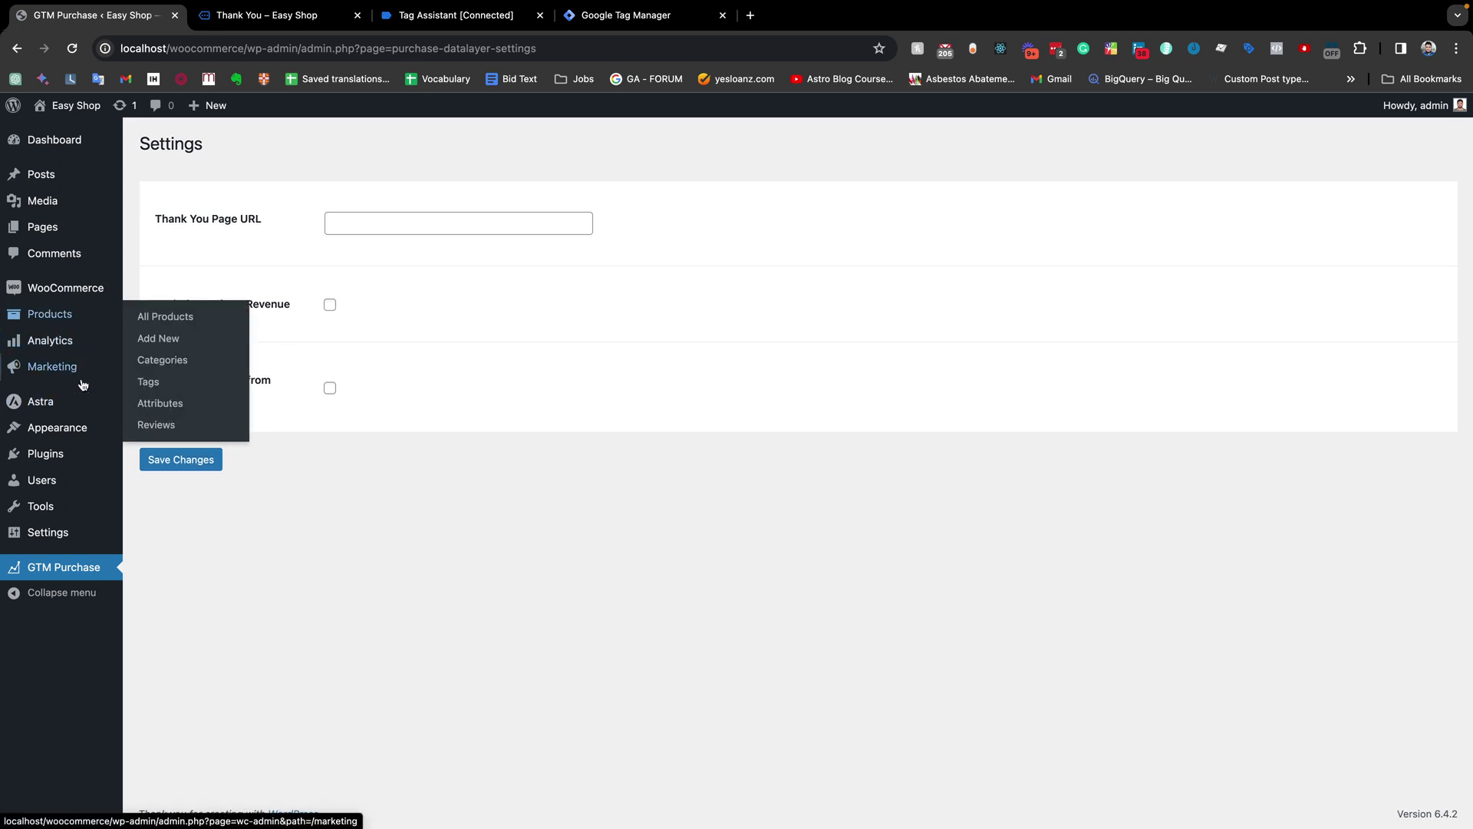
Step: Open the GTM4WP options in a new browser tab and search their WooCommerce integration settings for "exclude"
{"action": "mouse_move", "coordinate": [65, 452]}
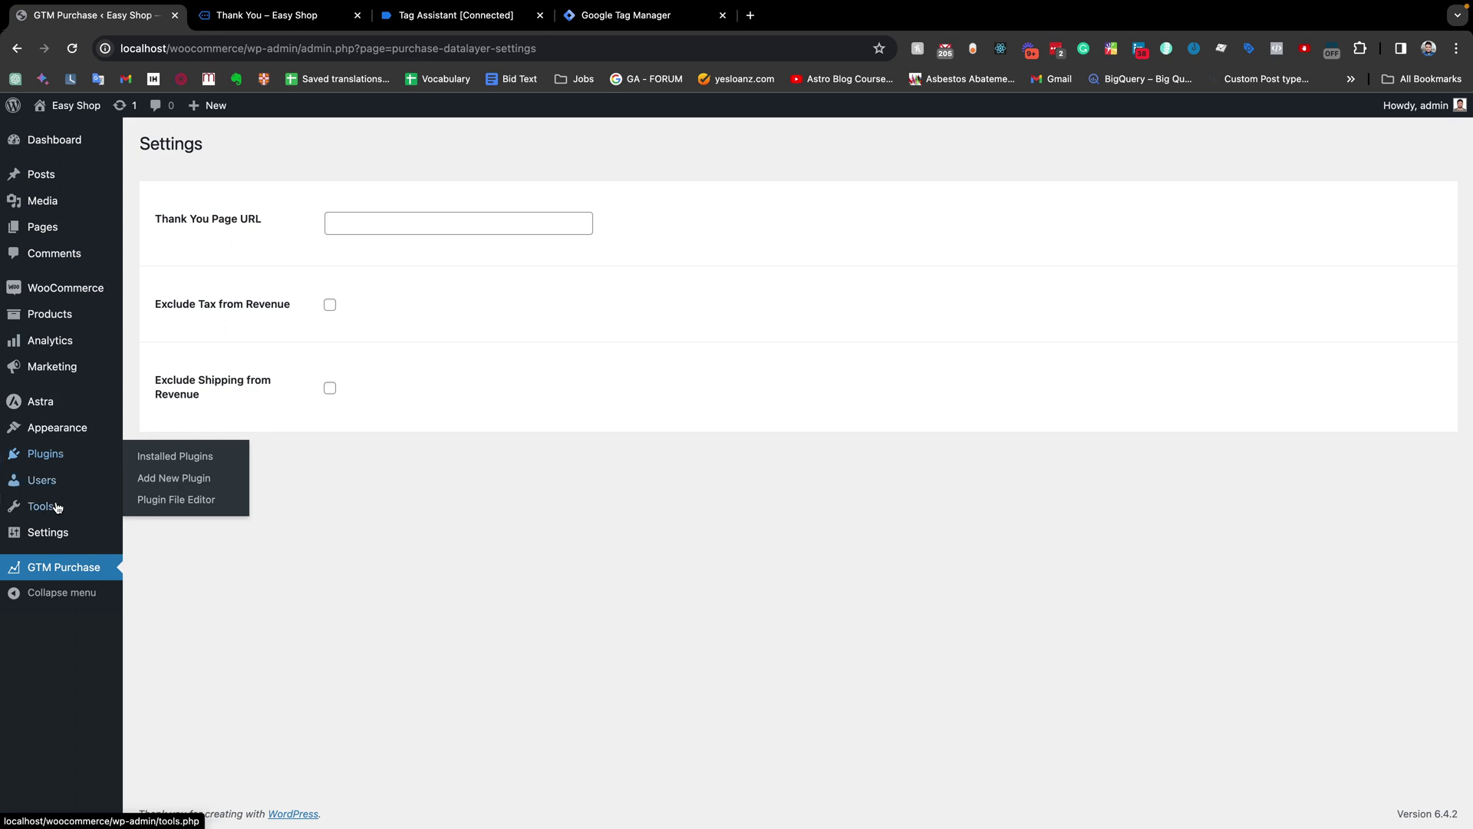
{"action": "mouse_move", "coordinate": [56, 530]}
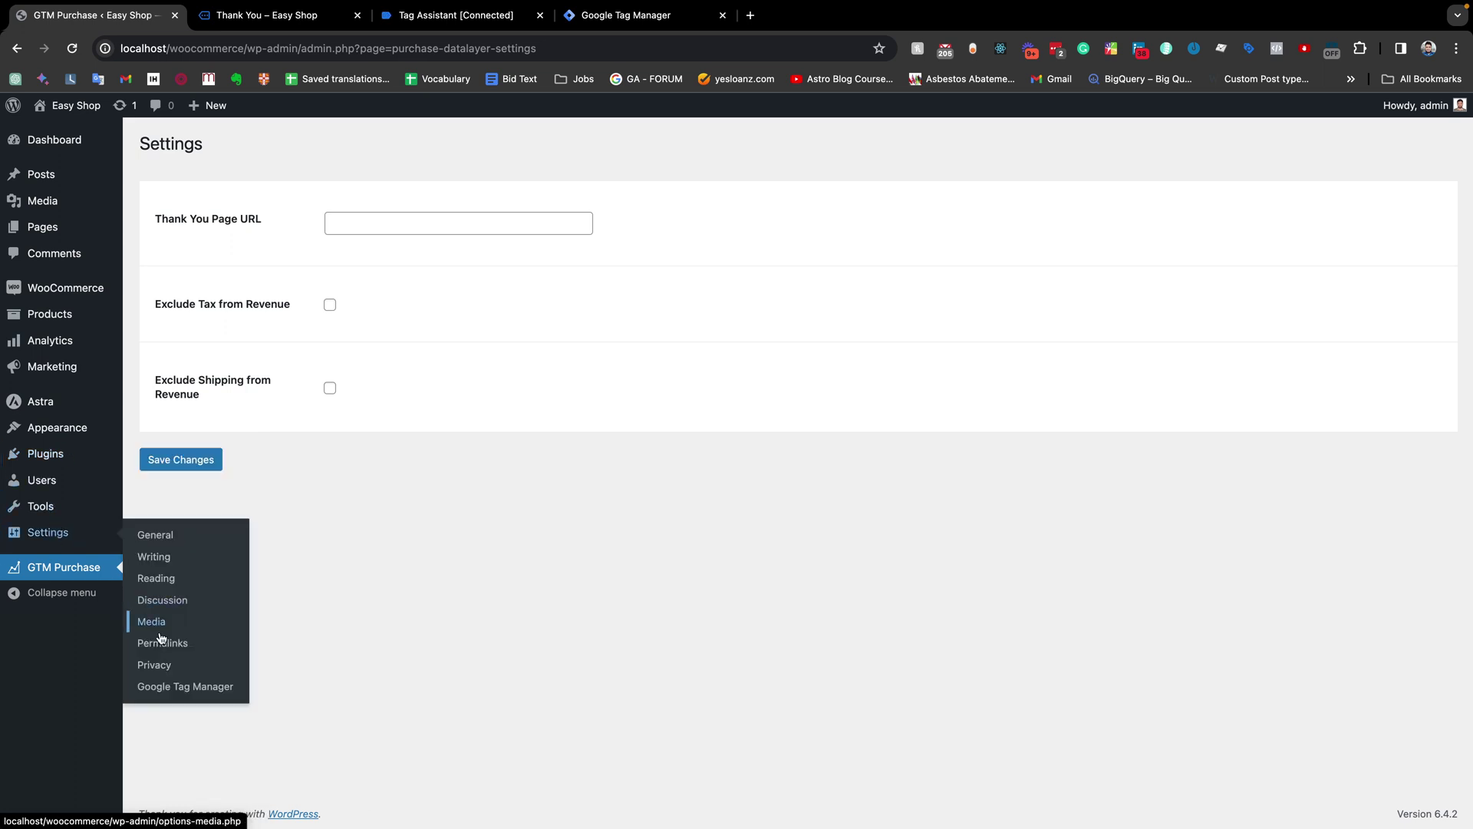
{"action": "left_click", "coordinate": [177, 687], "text": "super"}
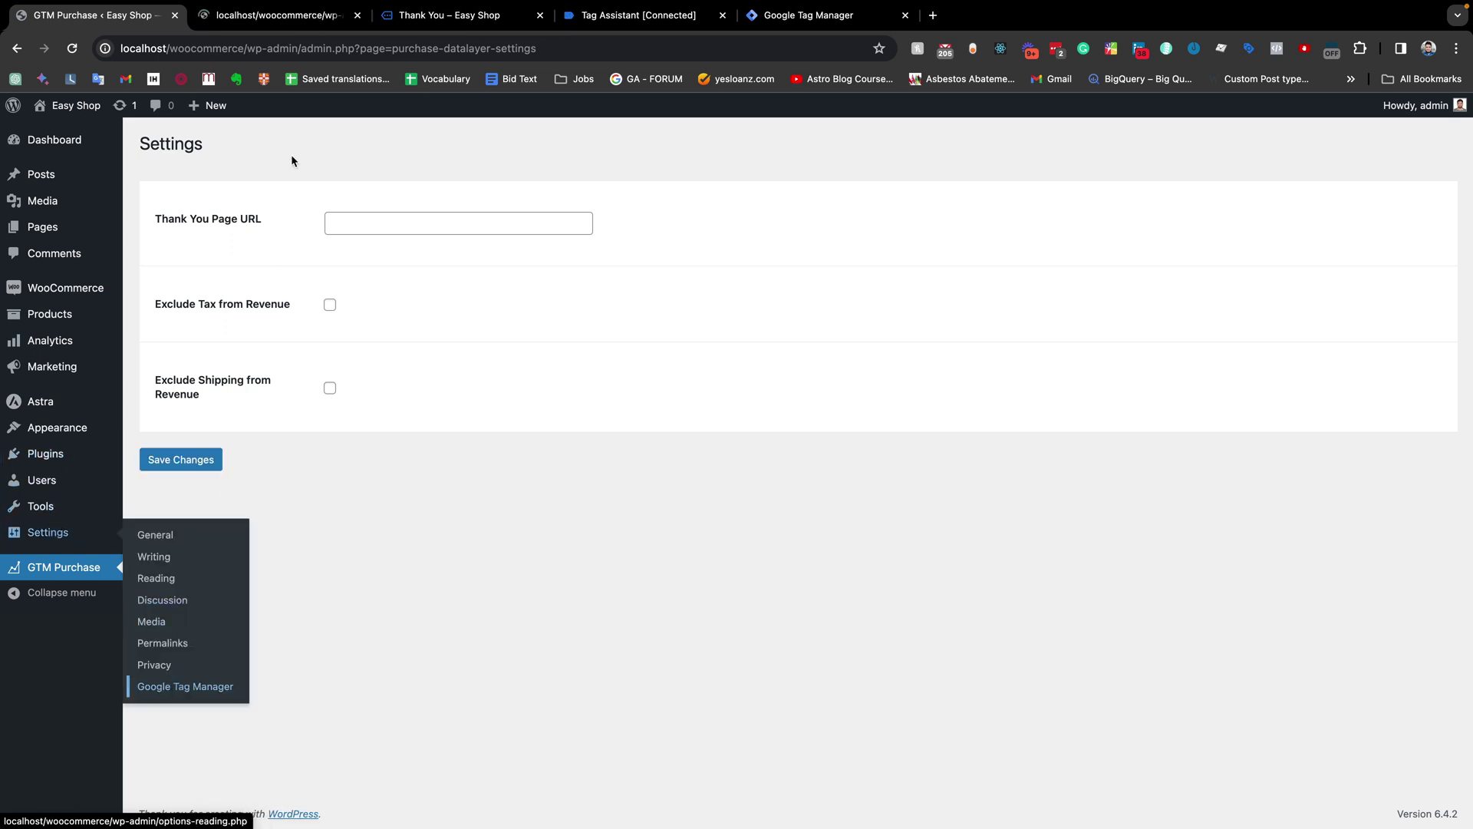
{"action": "left_click", "coordinate": [231, 17]}
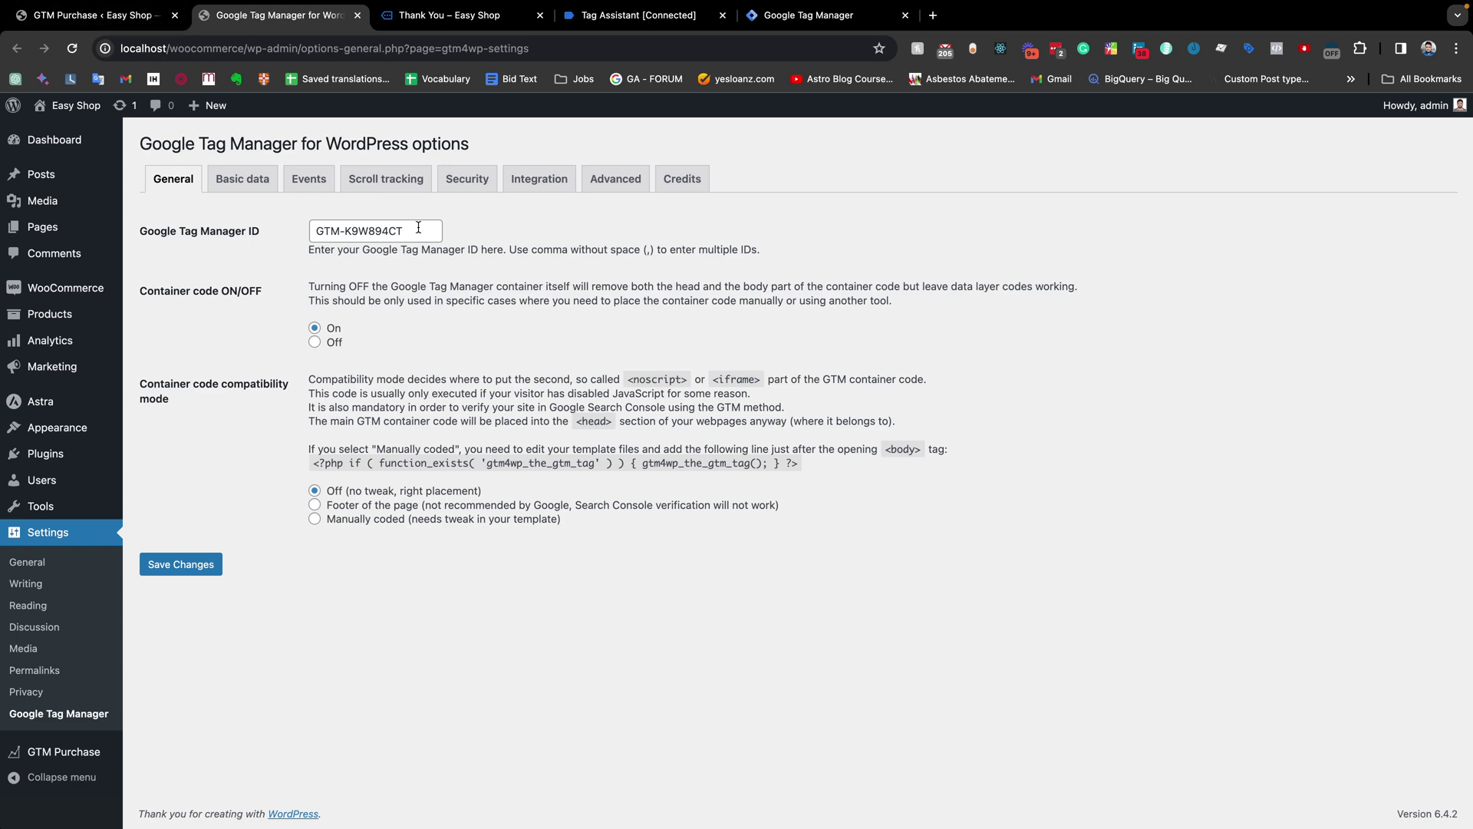
{"action": "left_click", "coordinate": [551, 189]}
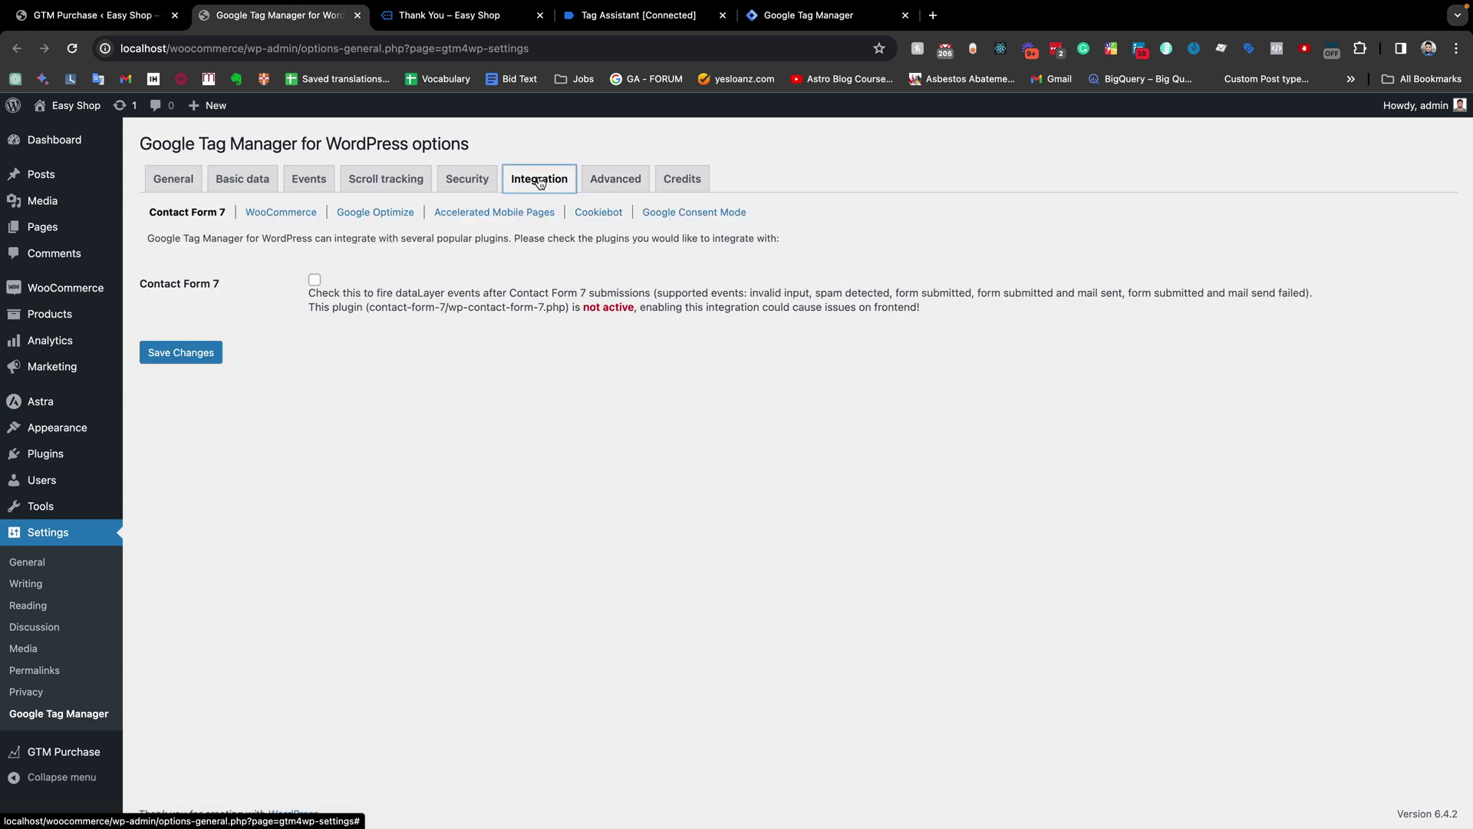
{"action": "left_click", "coordinate": [280, 211]}
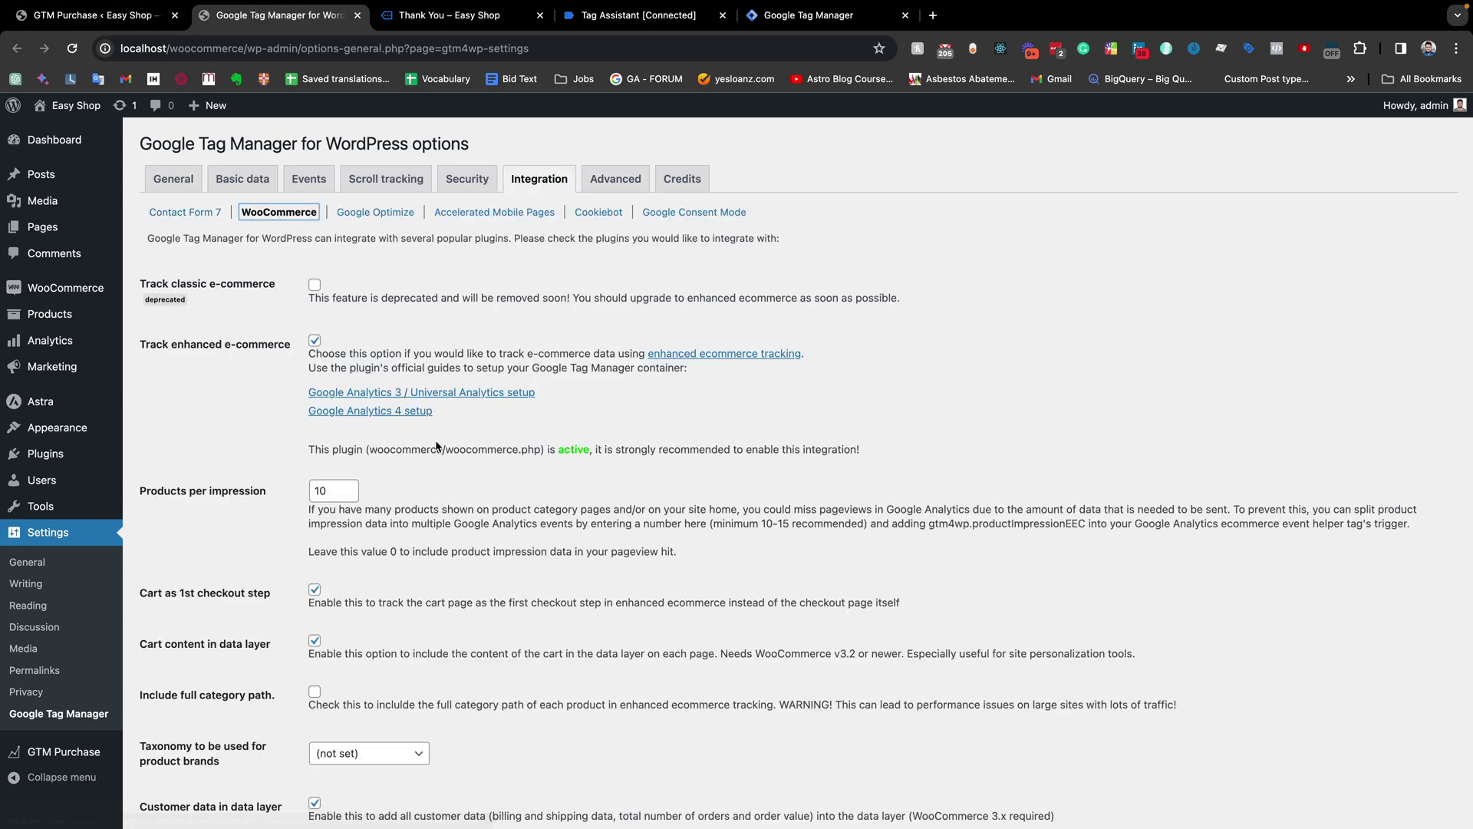
{"action": "key", "text": "super+f"}
{"action": "type", "text": "exclude"}
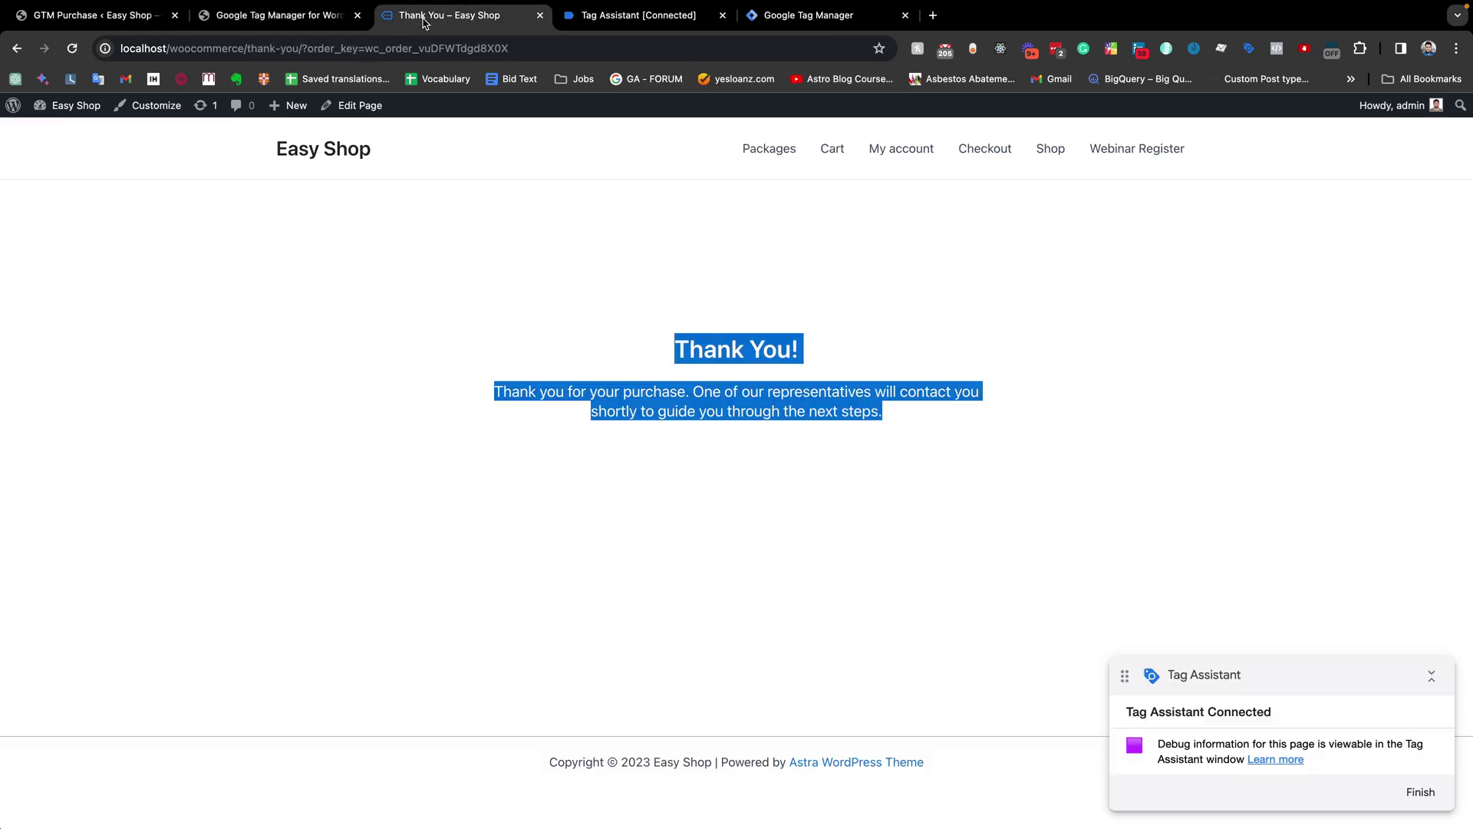
Step: Revisit the thank-you page and the GTM4WP options, ending on the GTM Purchase settings page
{"action": "left_click", "coordinate": [445, 15]}
{"action": "left_click", "coordinate": [253, 16]}
{"action": "left_click", "coordinate": [96, 16]}
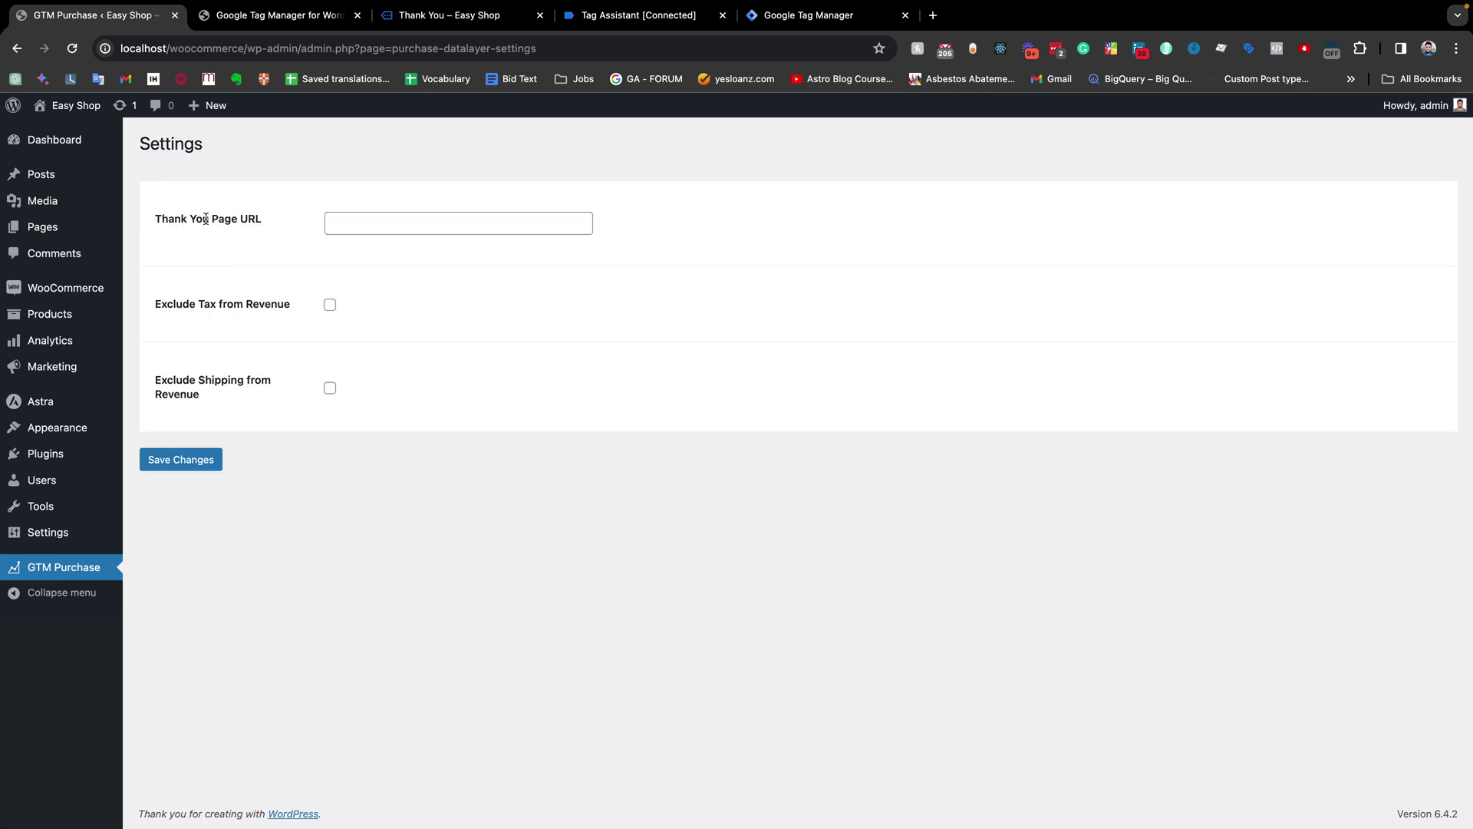
Step: Examine the order_key parameter in the thank-you page's address
{"action": "left_click", "coordinate": [459, 17]}
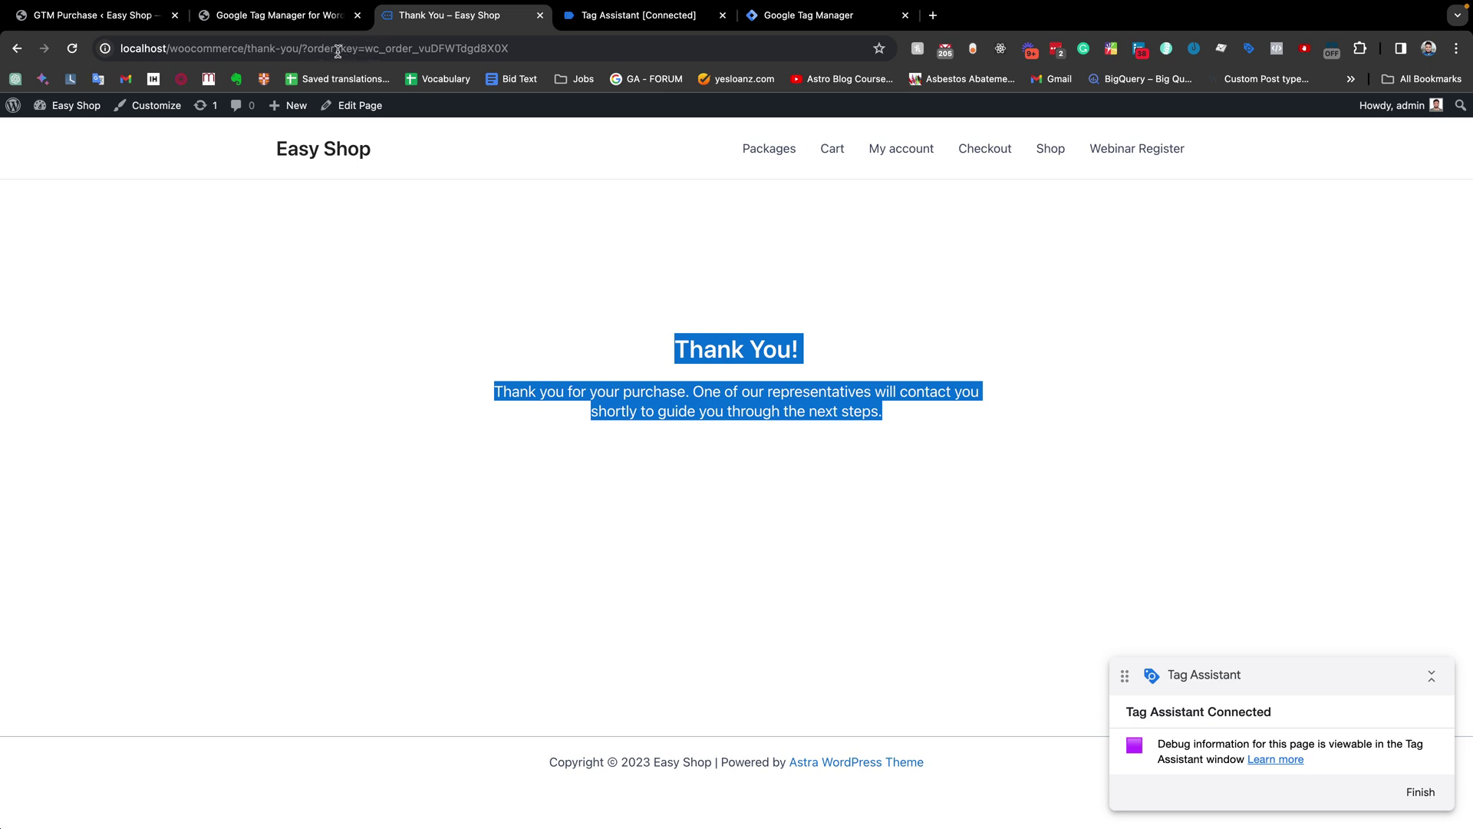
{"action": "double_click", "coordinate": [338, 50]}
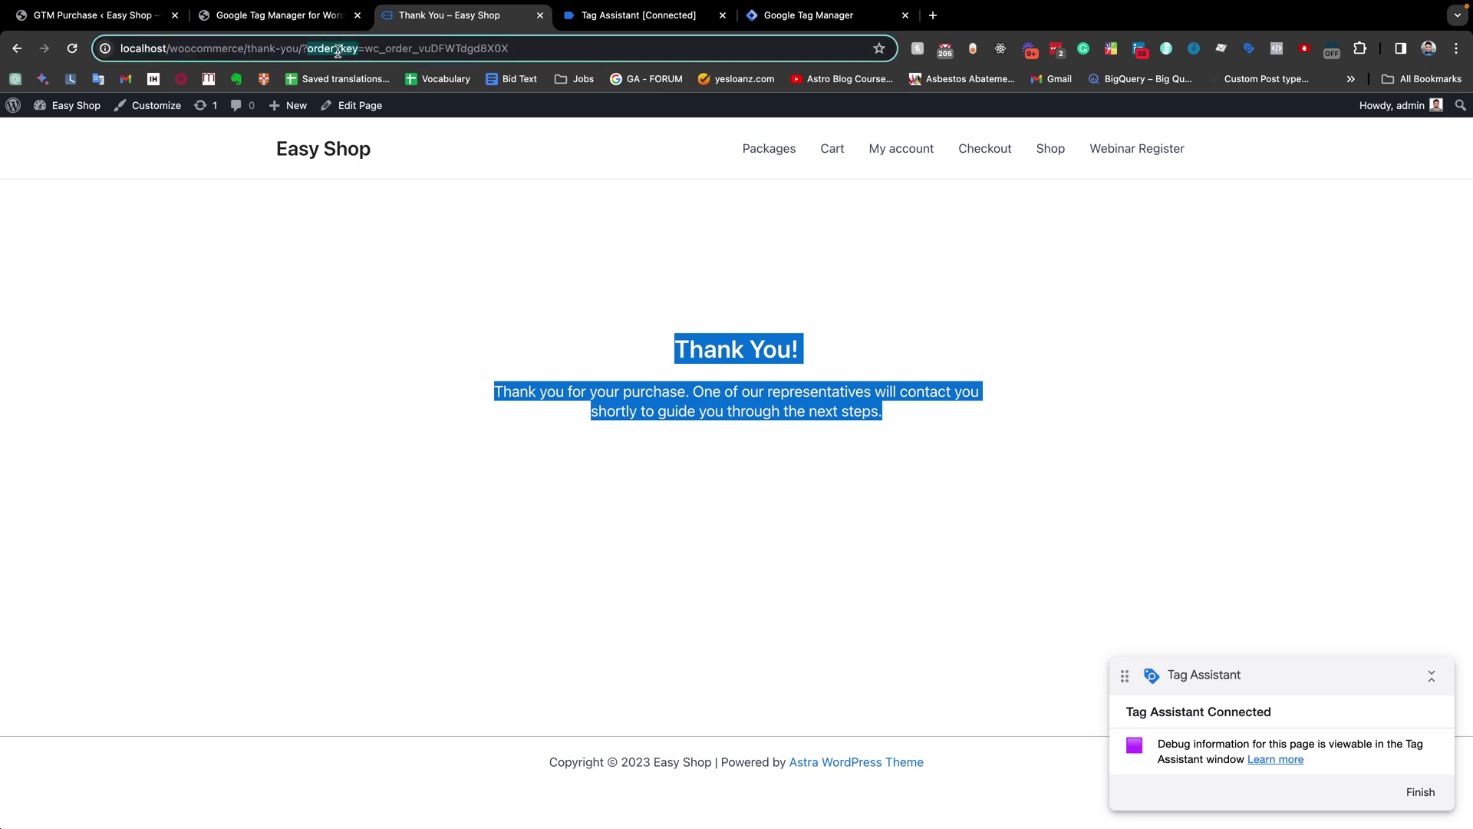
{"action": "left_click", "coordinate": [411, 171]}
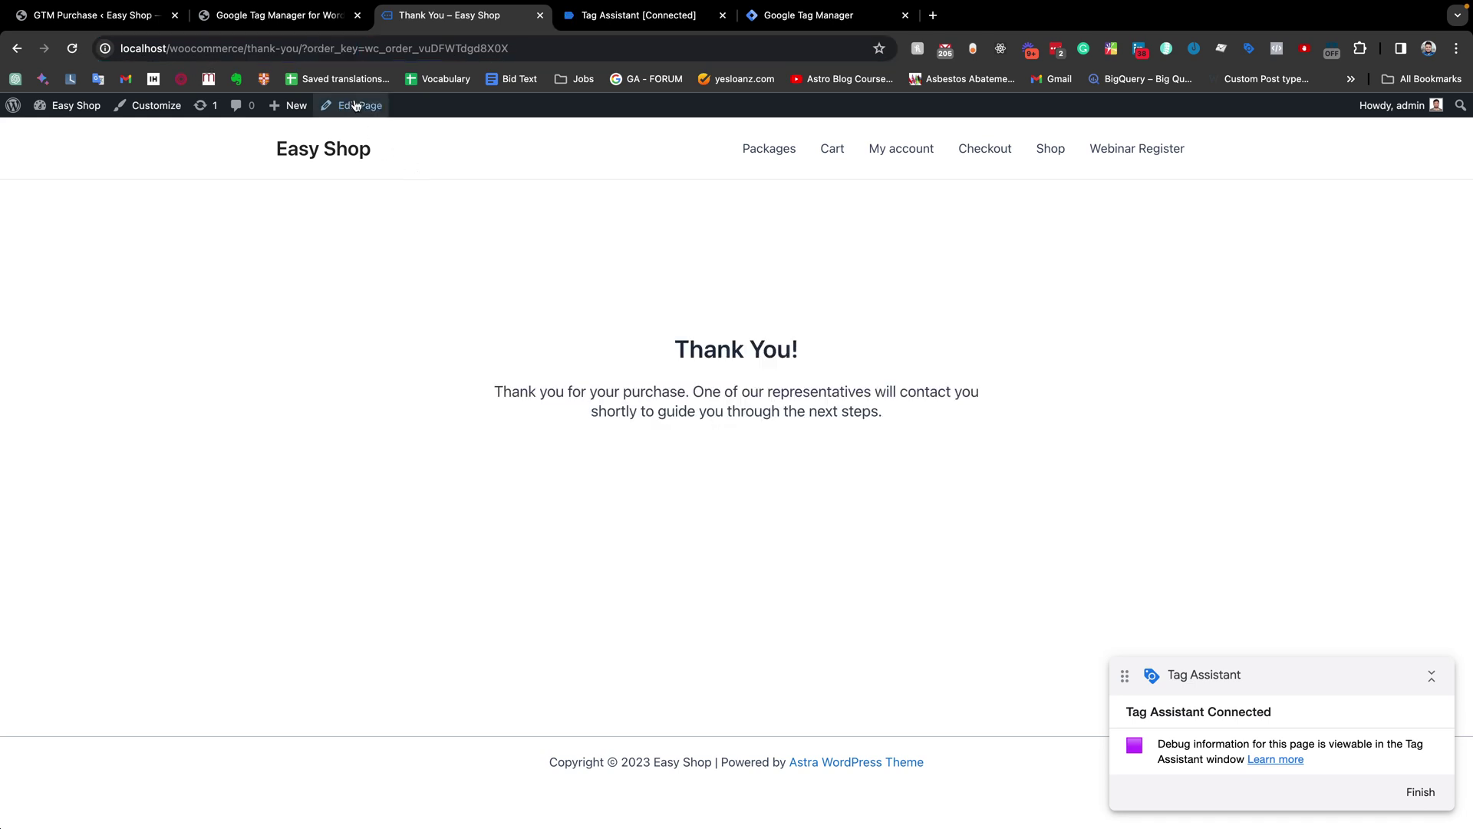
{"action": "left_click", "coordinate": [349, 48]}
{"action": "left_click_drag", "start_coordinate": [358, 49], "coordinate": [342, 49]}
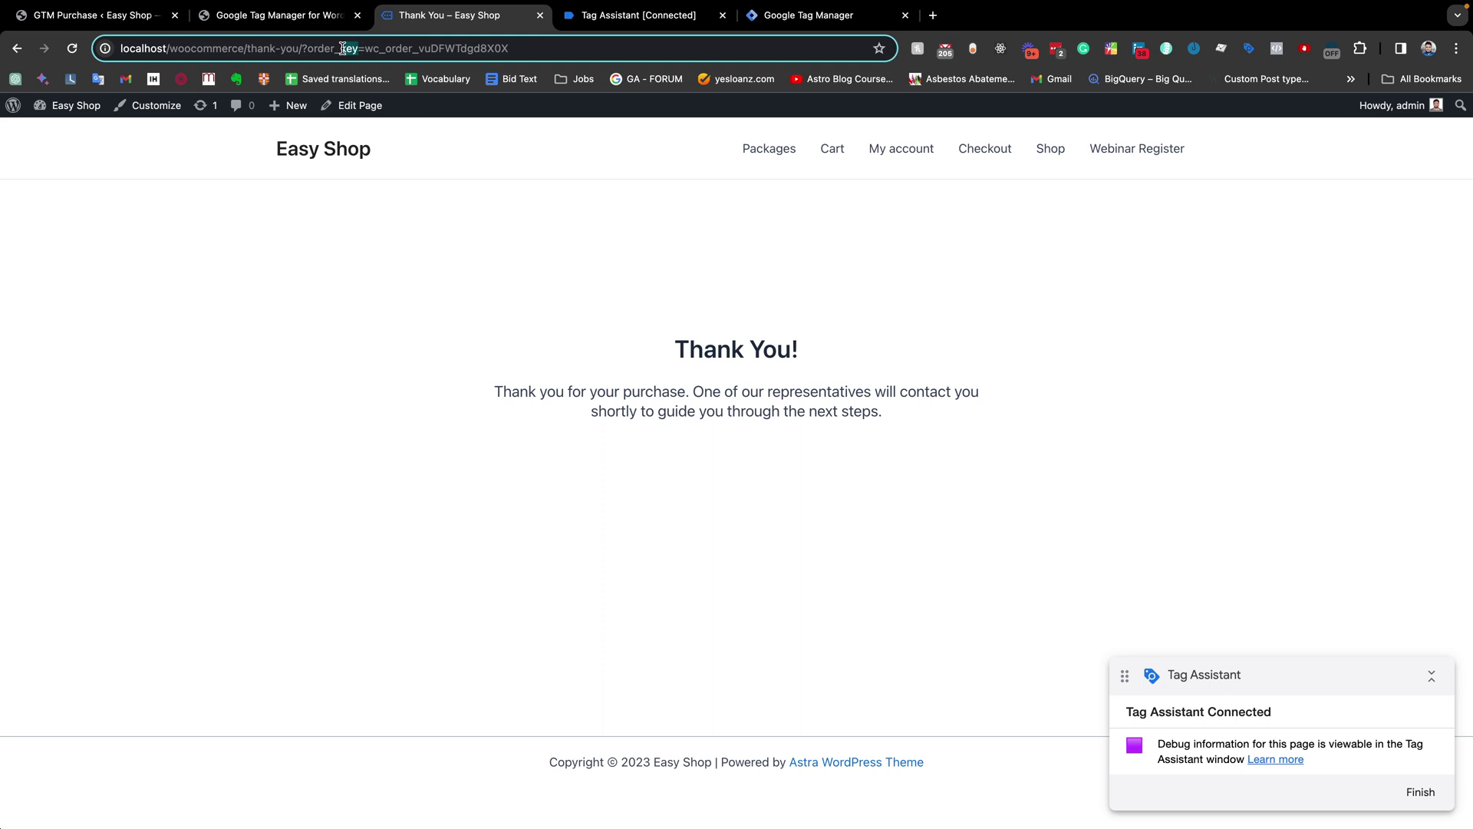
Step: Try replacing "key" with "id" in the order_key parameter of the thank-you page's address, and undo the edit
{"action": "type", "text": "id"}
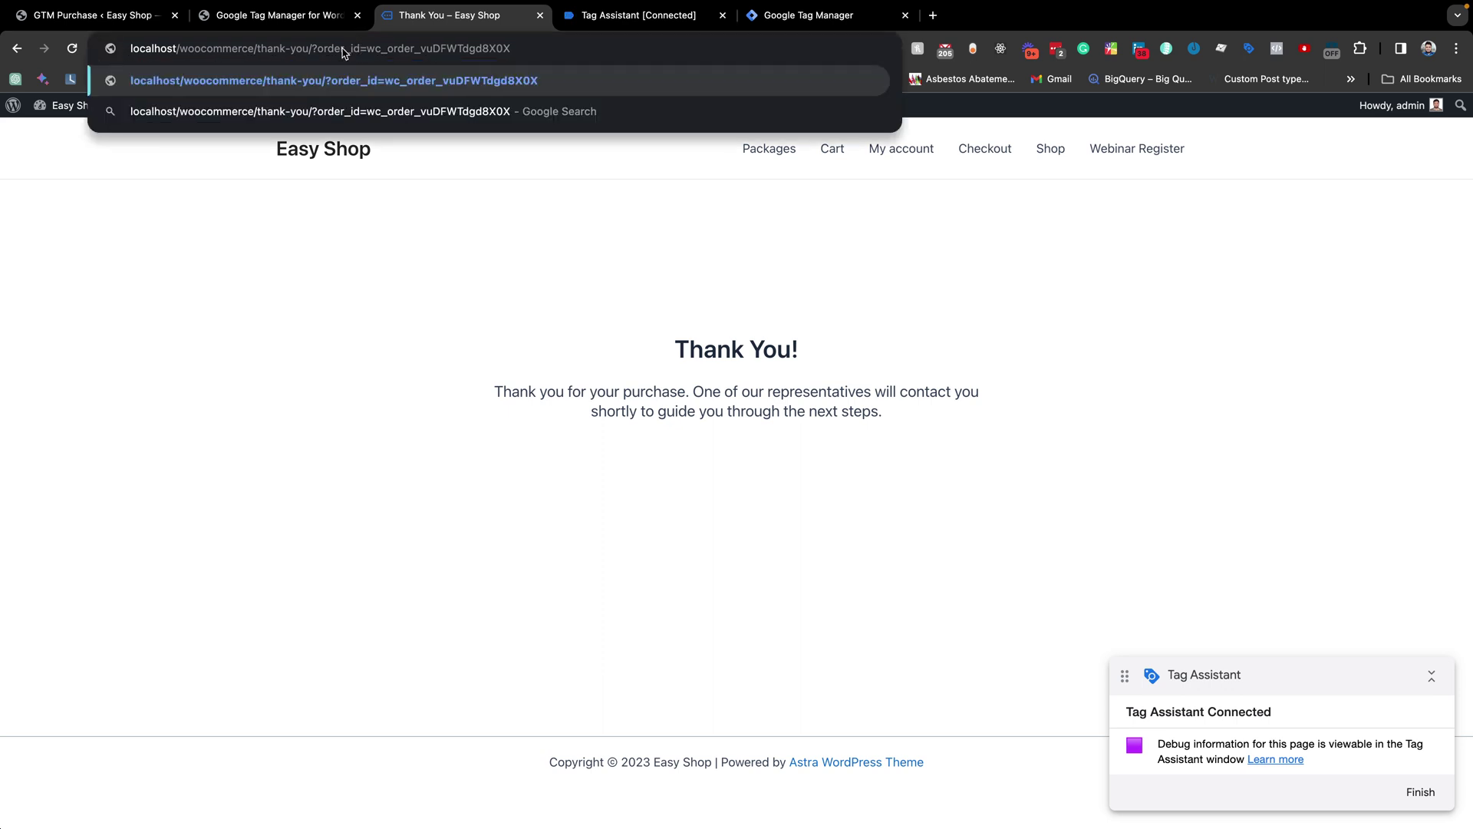
{"action": "key", "text": "super+z"}
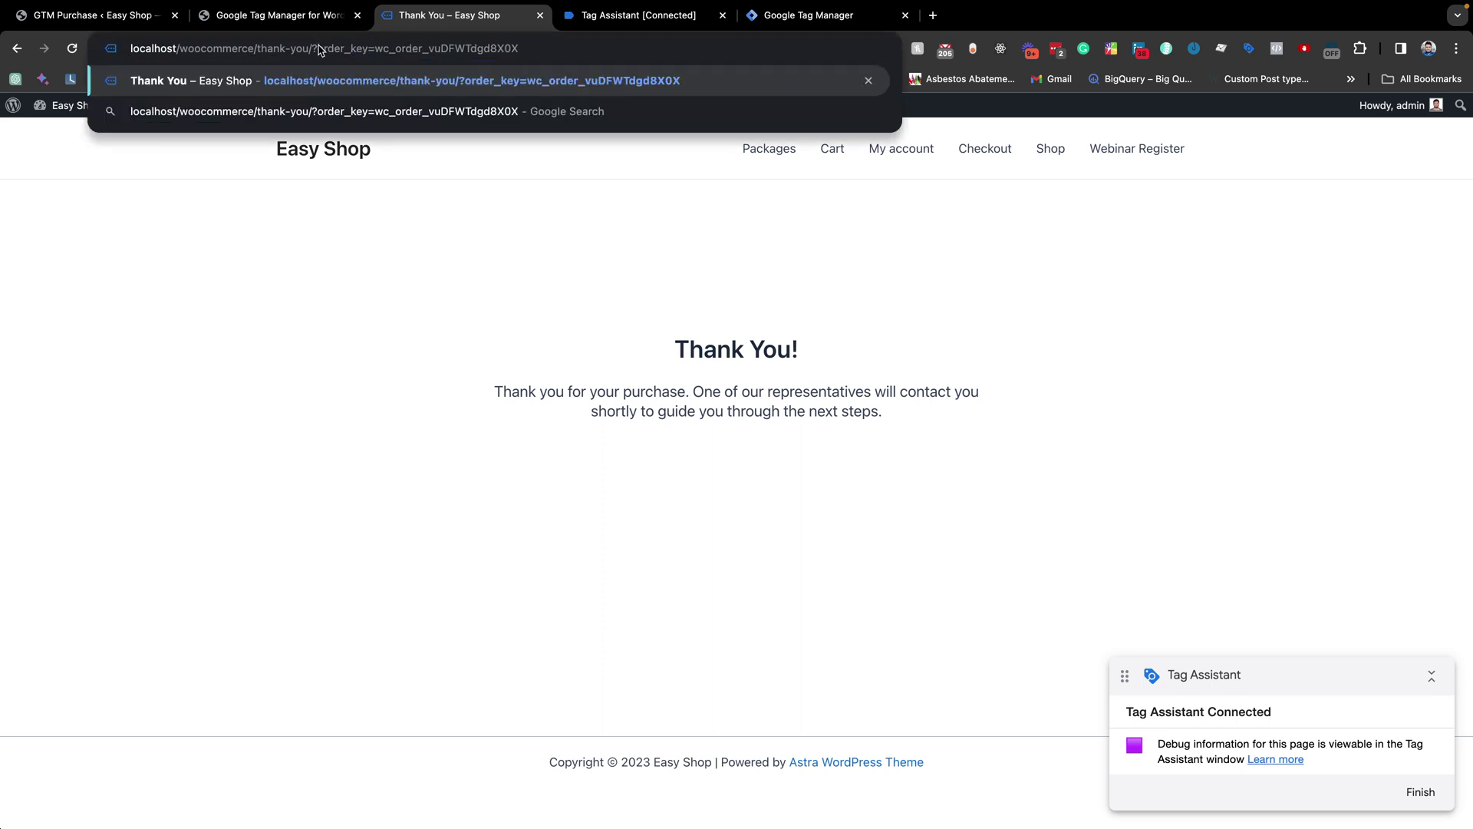
{"action": "left_click_drag", "start_coordinate": [321, 48], "coordinate": [520, 49]}
{"action": "left_click", "coordinate": [327, 48]}
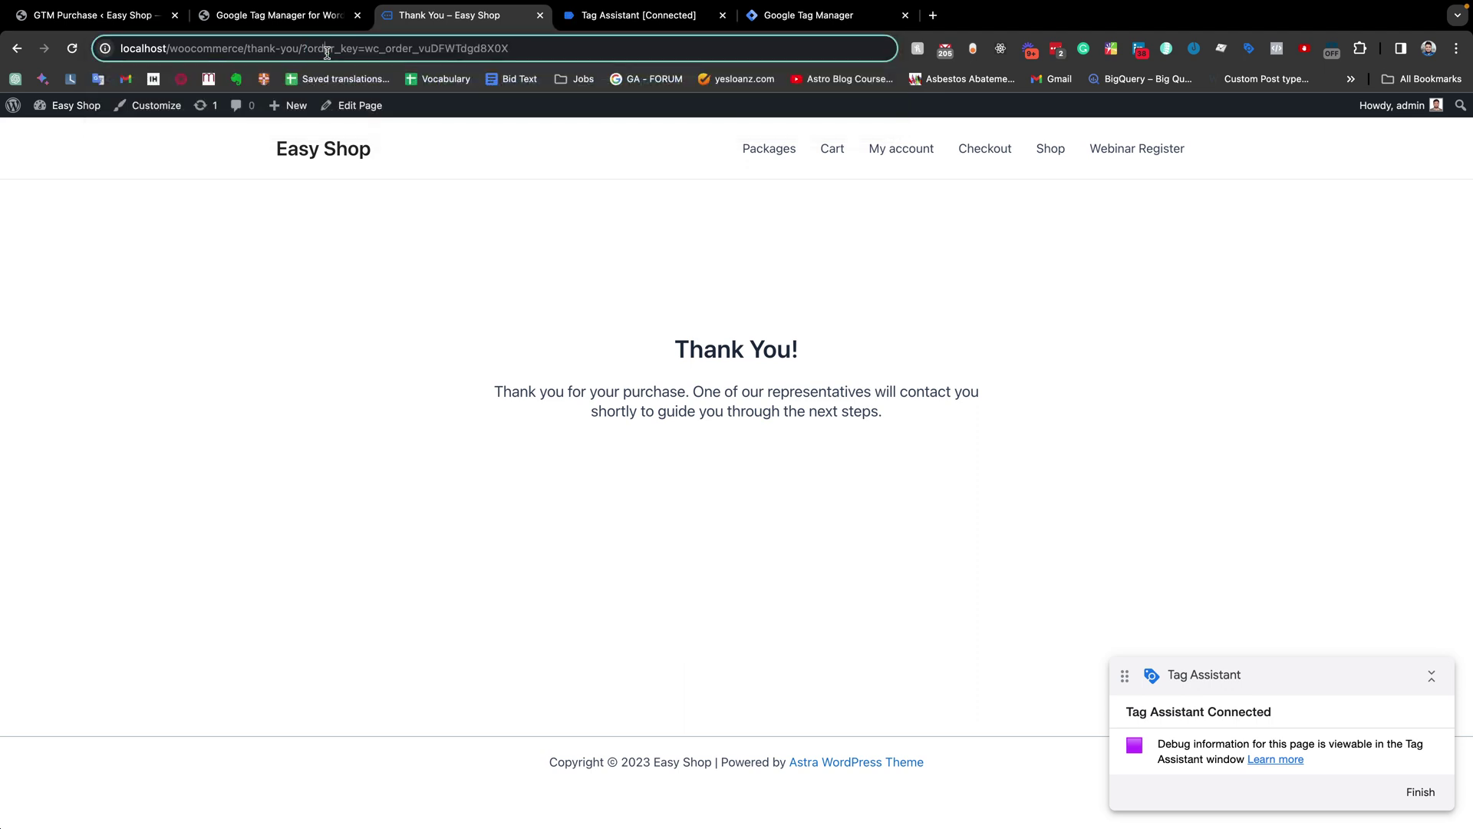
{"action": "double_click", "coordinate": [328, 49]}
{"action": "left_click", "coordinate": [358, 48]}
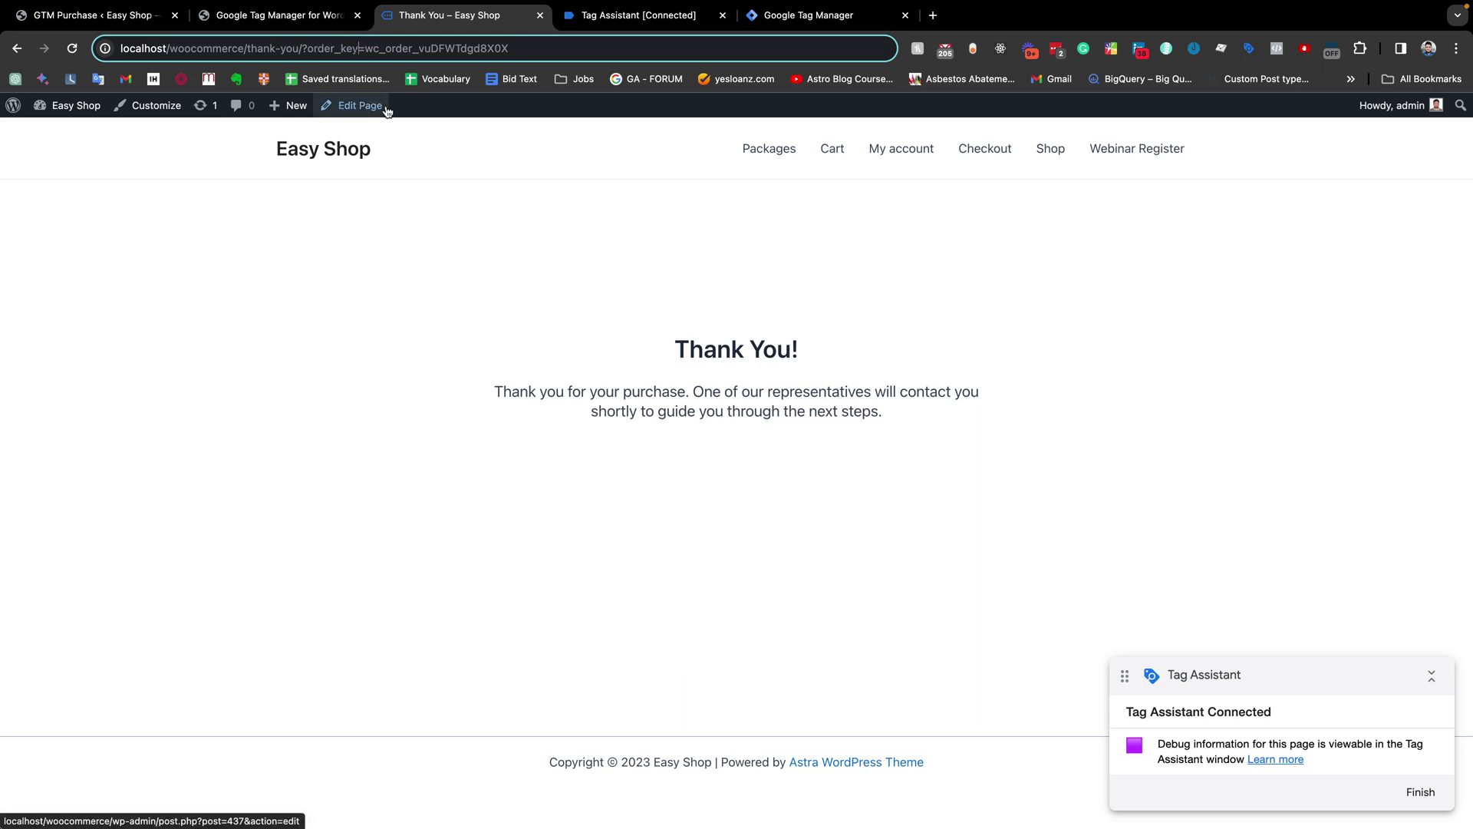
Step: Change order_key to order_id in the thank-you address without loading it, and check the Thank You Page URL setting of GTM Purchase
{"action": "key", "text": "BackSpace"}
{"action": "key", "text": "BackSpace"}
{"action": "key", "text": "BackSpace"}
{"action": "type", "text": "id"}
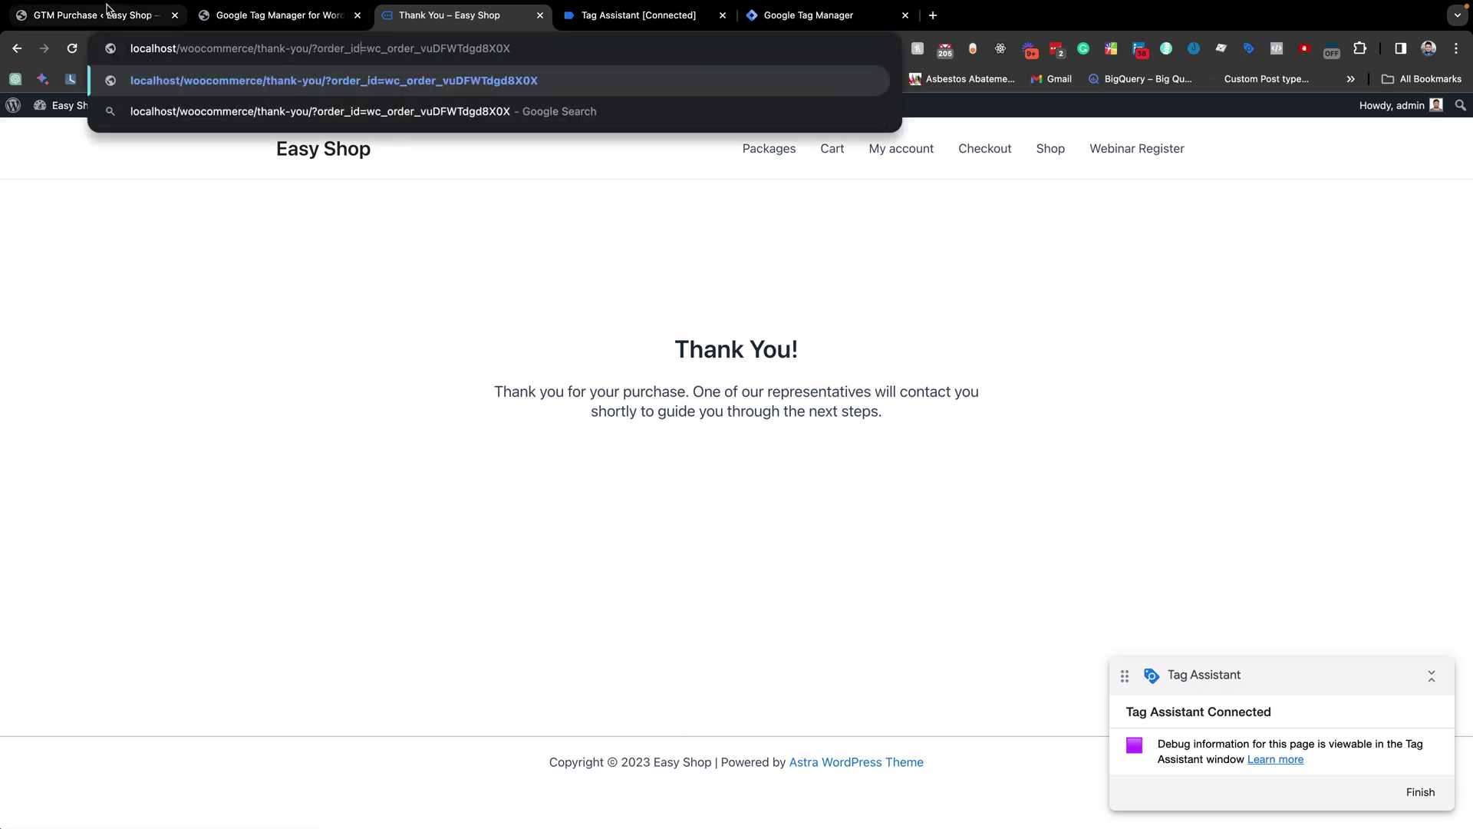
{"action": "left_click", "coordinate": [107, 11]}
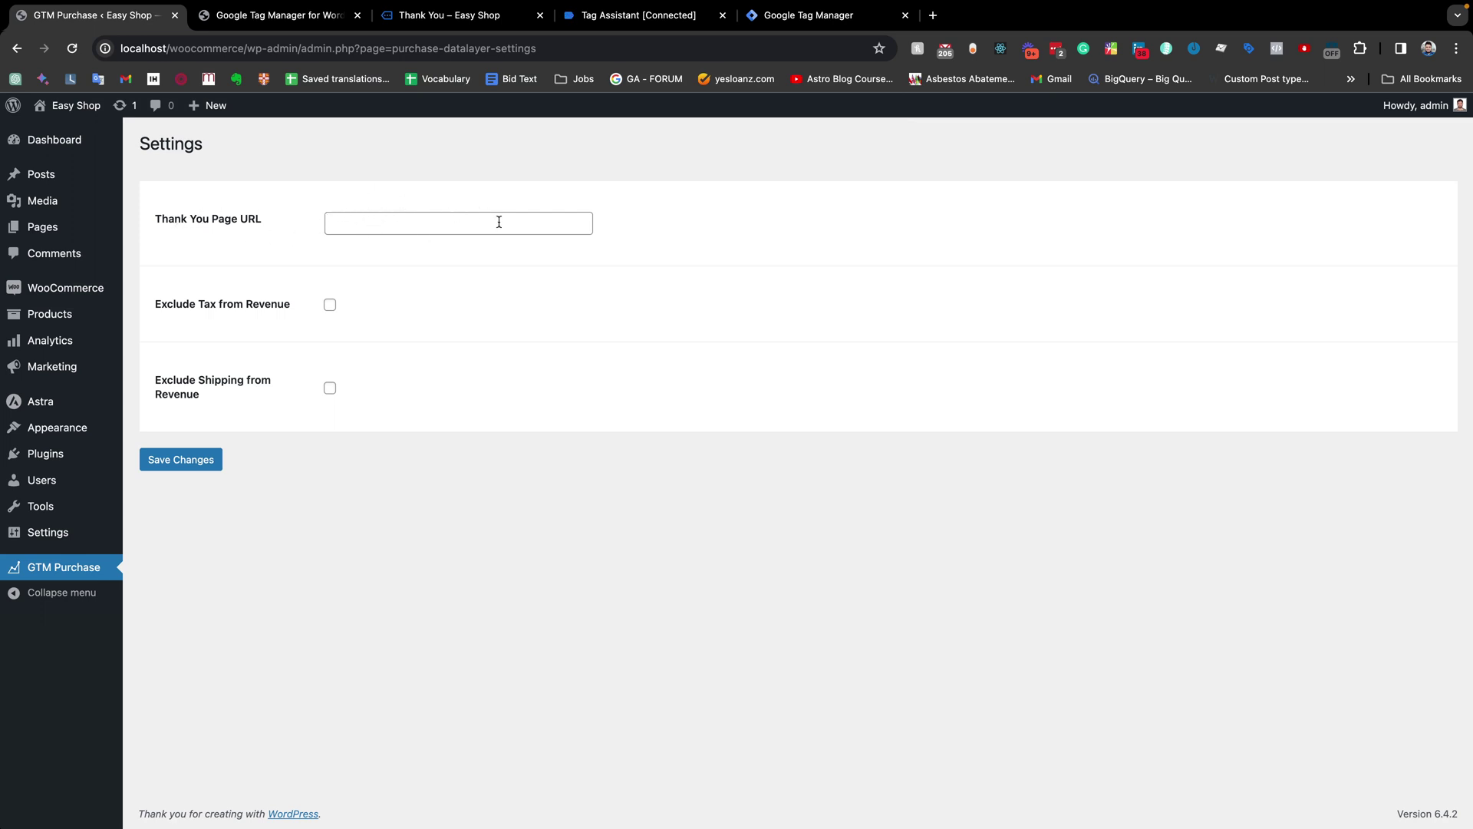
{"action": "left_click", "coordinate": [428, 21]}
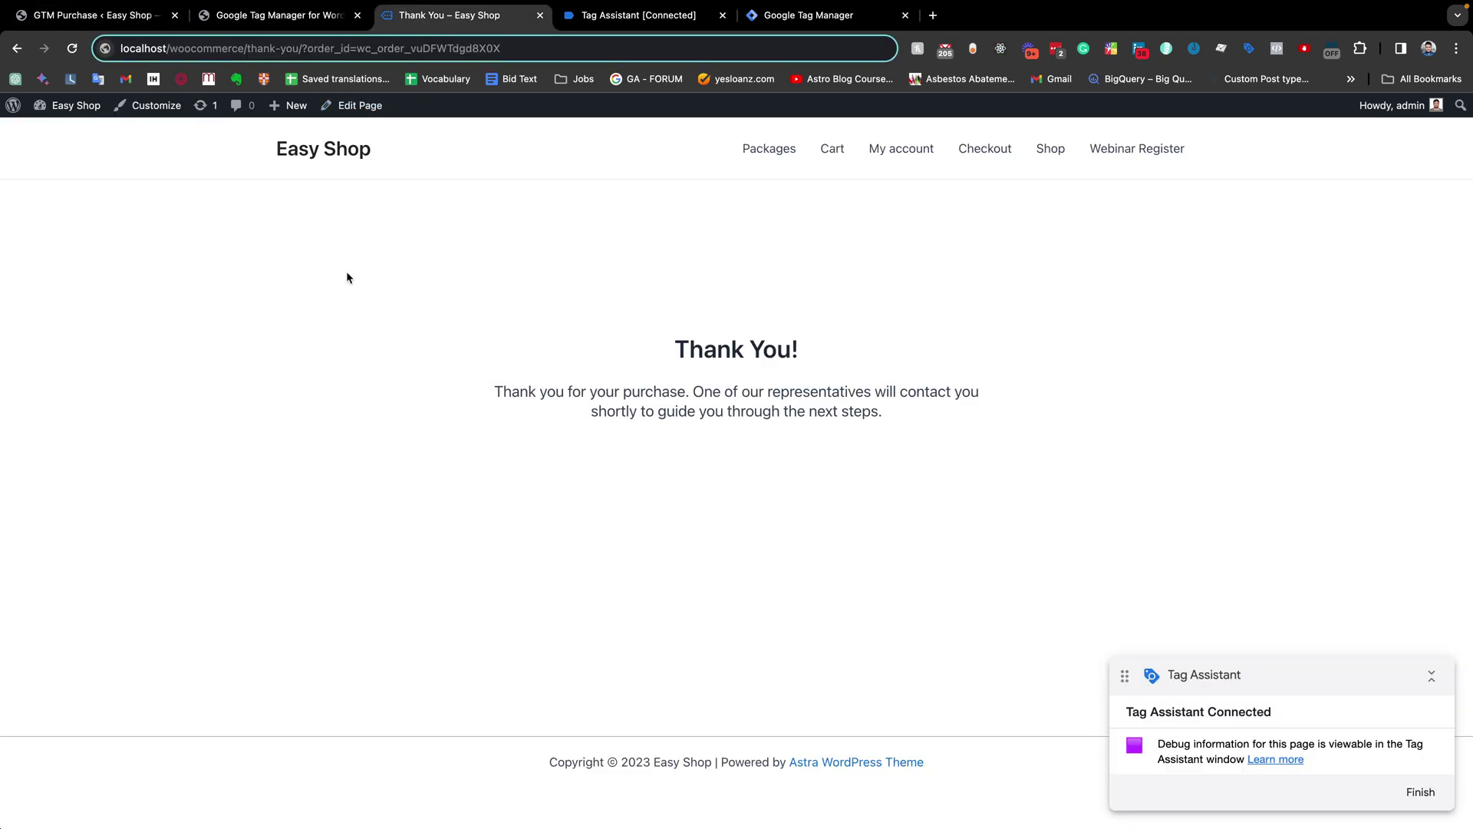
Step: Open the Easy Shop home page and add both Acer Chromebook 15 products, at $249.99 and $349.99, to the cart
{"action": "left_click", "coordinate": [327, 156]}
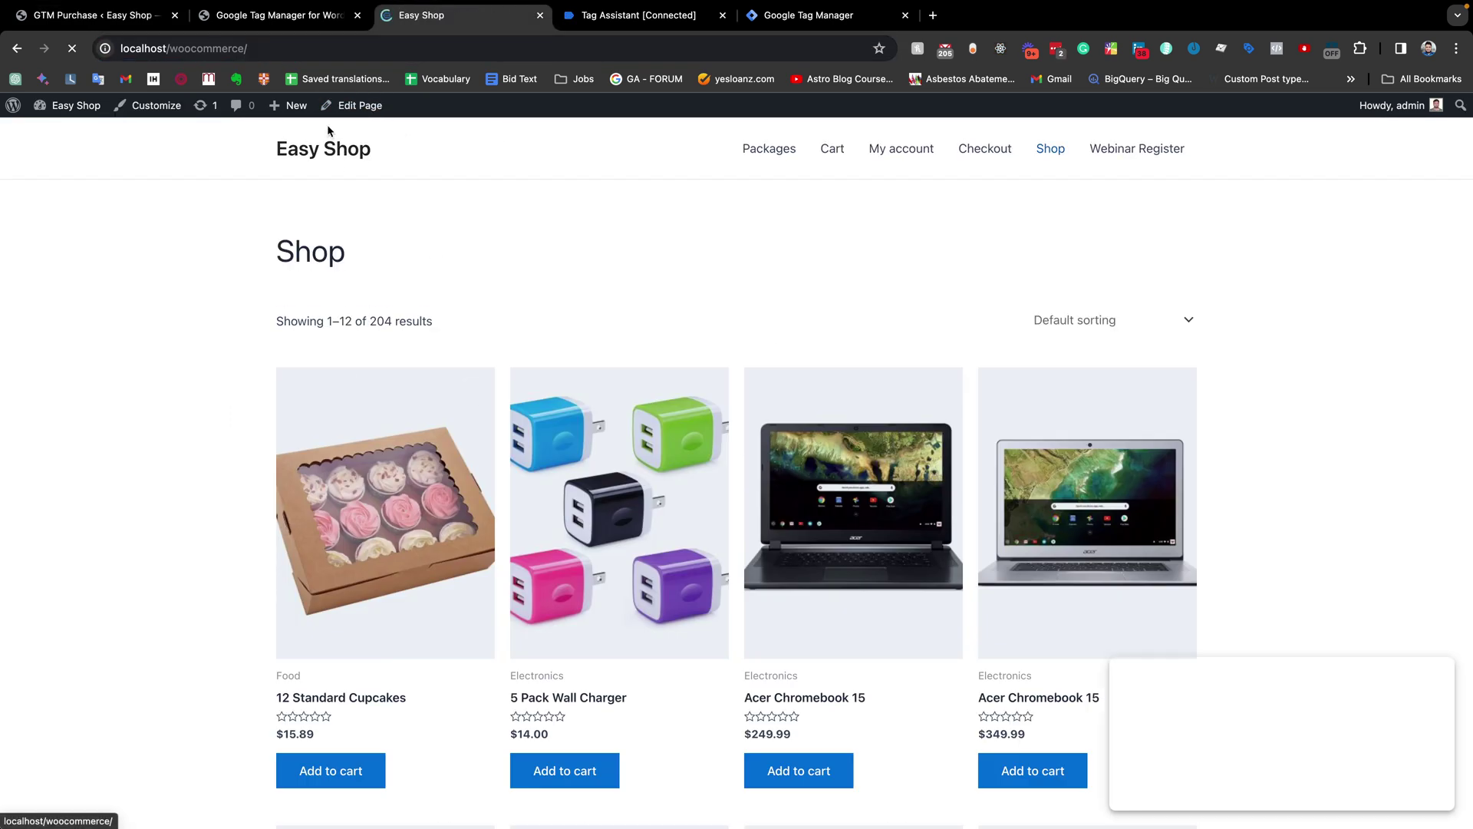
{"action": "scroll", "coordinate": [351, 286], "scroll_direction": "down", "scroll_amount": 1}
{"action": "scroll", "coordinate": [350, 286], "scroll_direction": "down", "scroll_amount": 4}
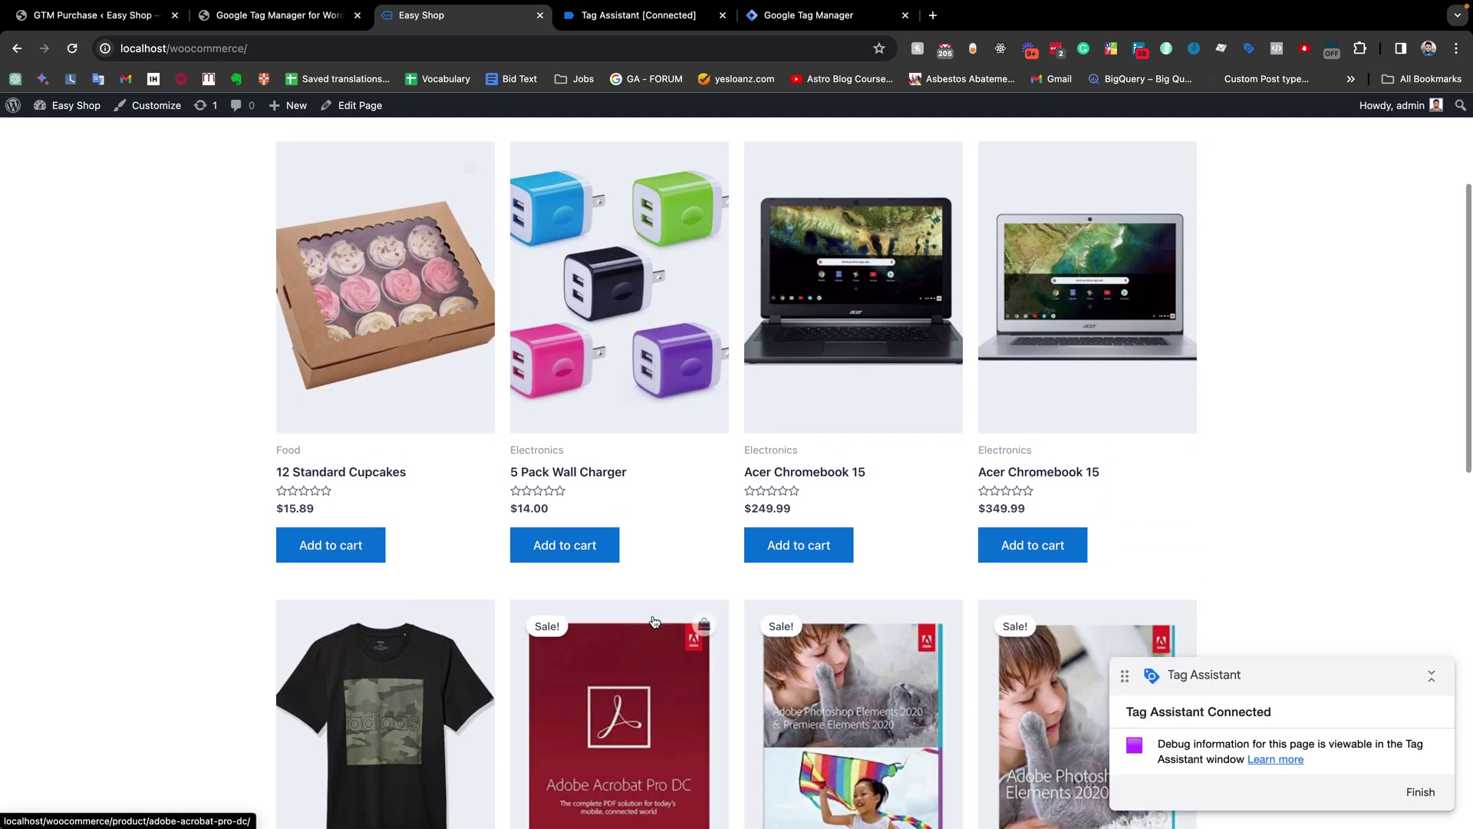
{"action": "left_click", "coordinate": [756, 550]}
{"action": "left_click", "coordinate": [1062, 559]}
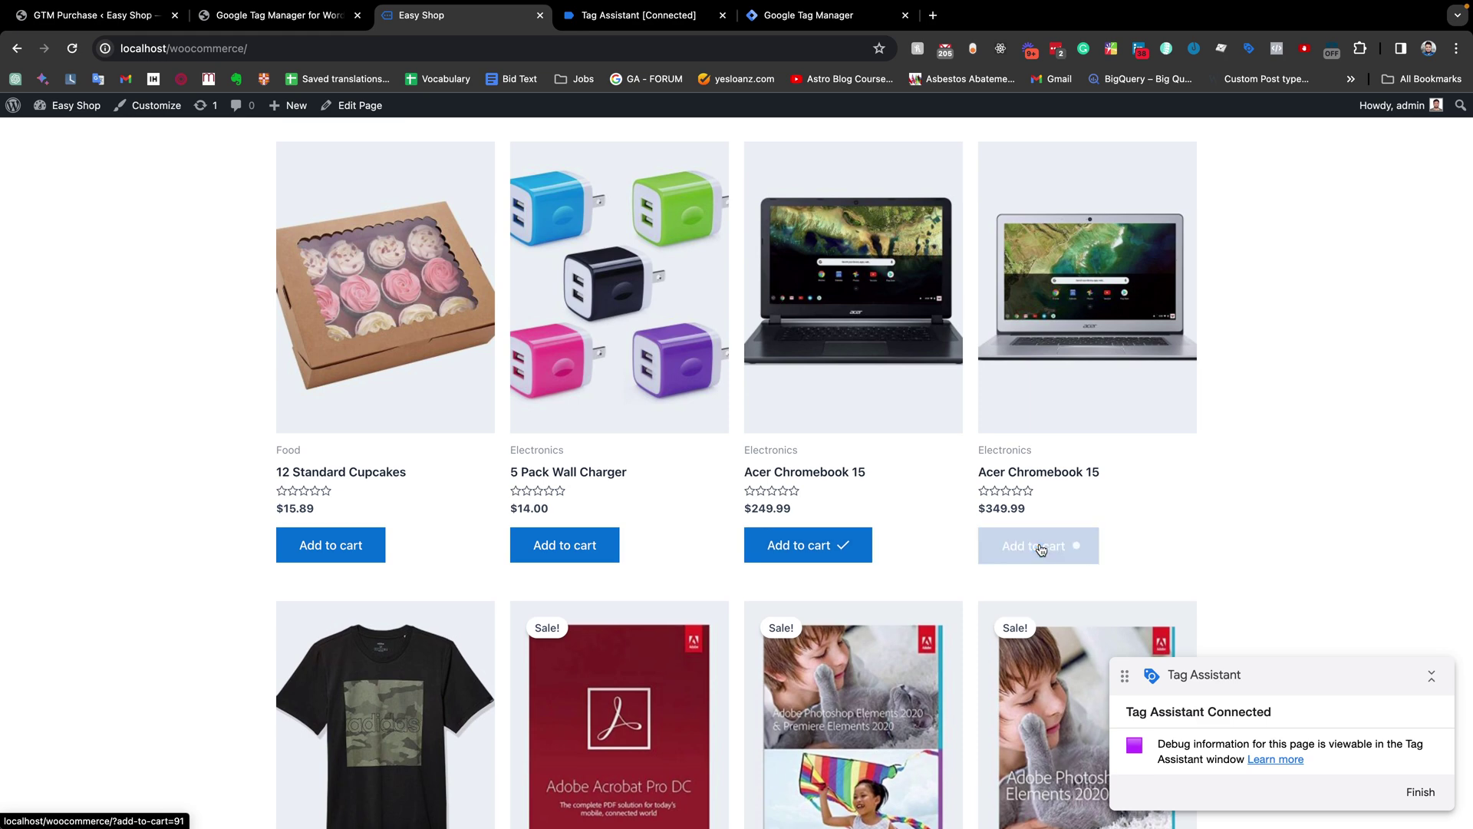
Step: Go to the checkout and place the order with the prefilled billing details and cash on delivery
{"action": "scroll", "coordinate": [1039, 543], "scroll_direction": "up", "scroll_amount": 5}
{"action": "left_click", "coordinate": [981, 158]}
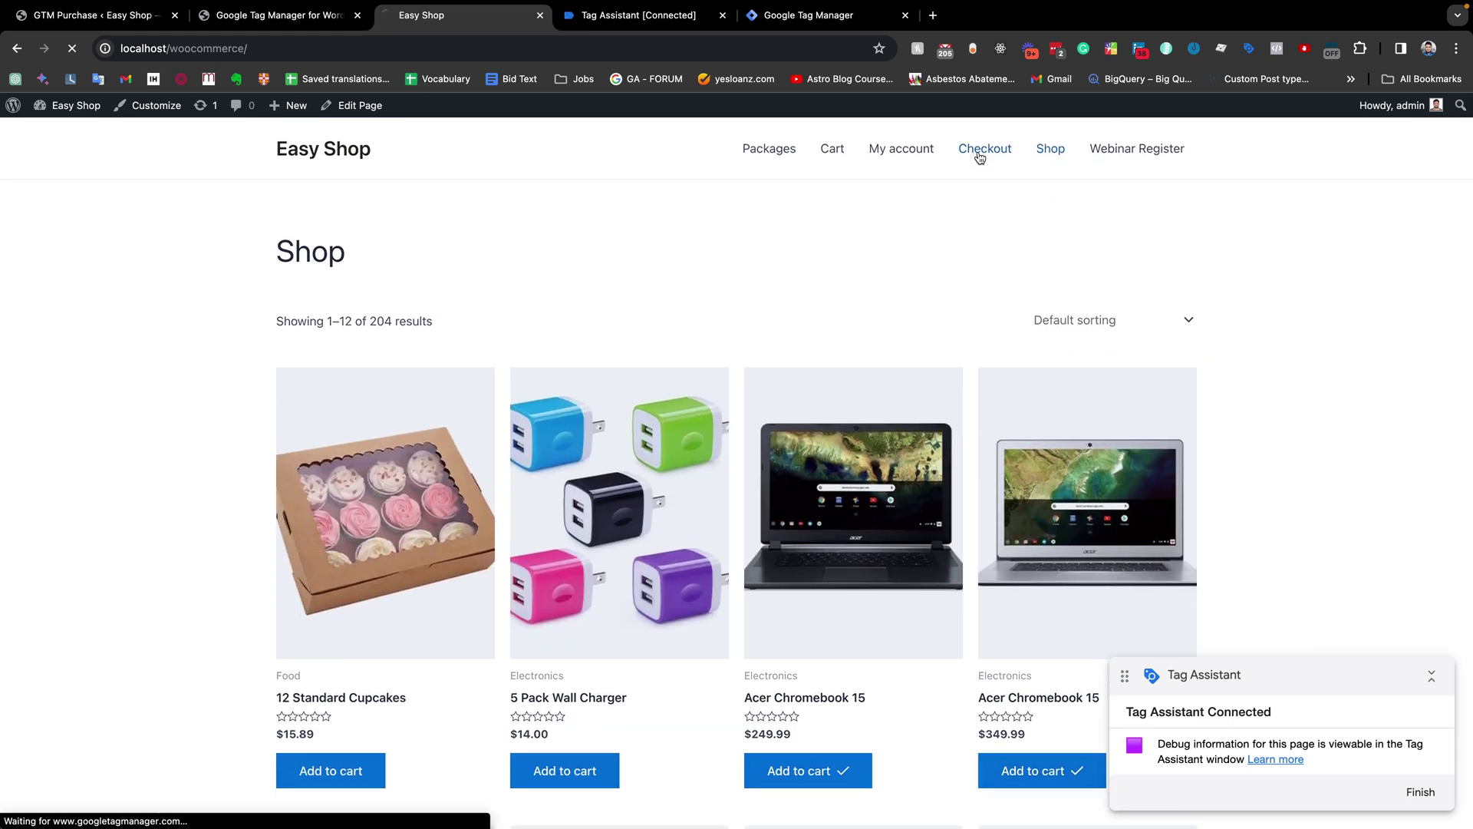
{"action": "scroll", "coordinate": [799, 430], "scroll_direction": "down", "scroll_amount": 8}
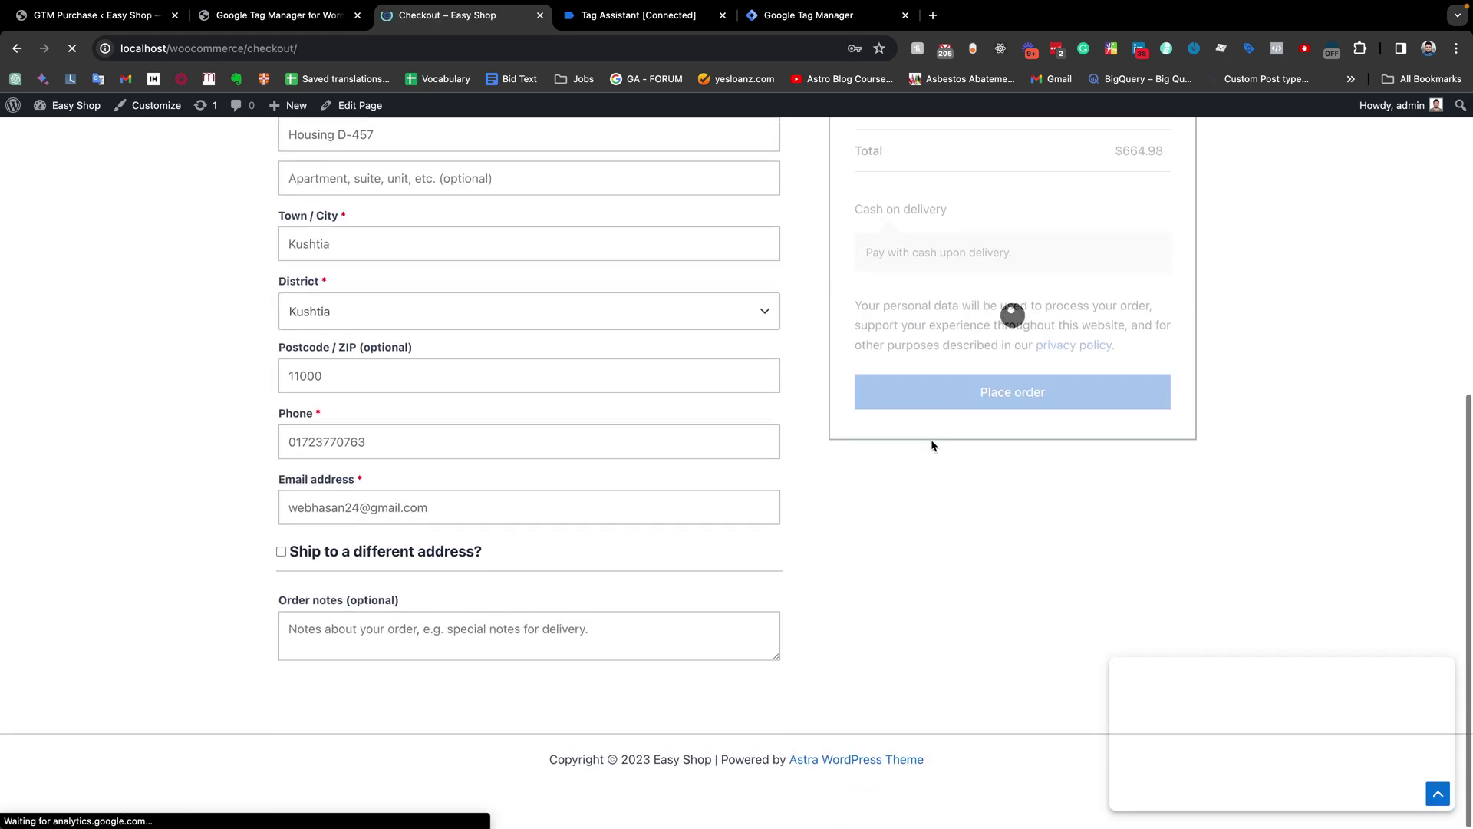
{"action": "left_click", "coordinate": [929, 394]}
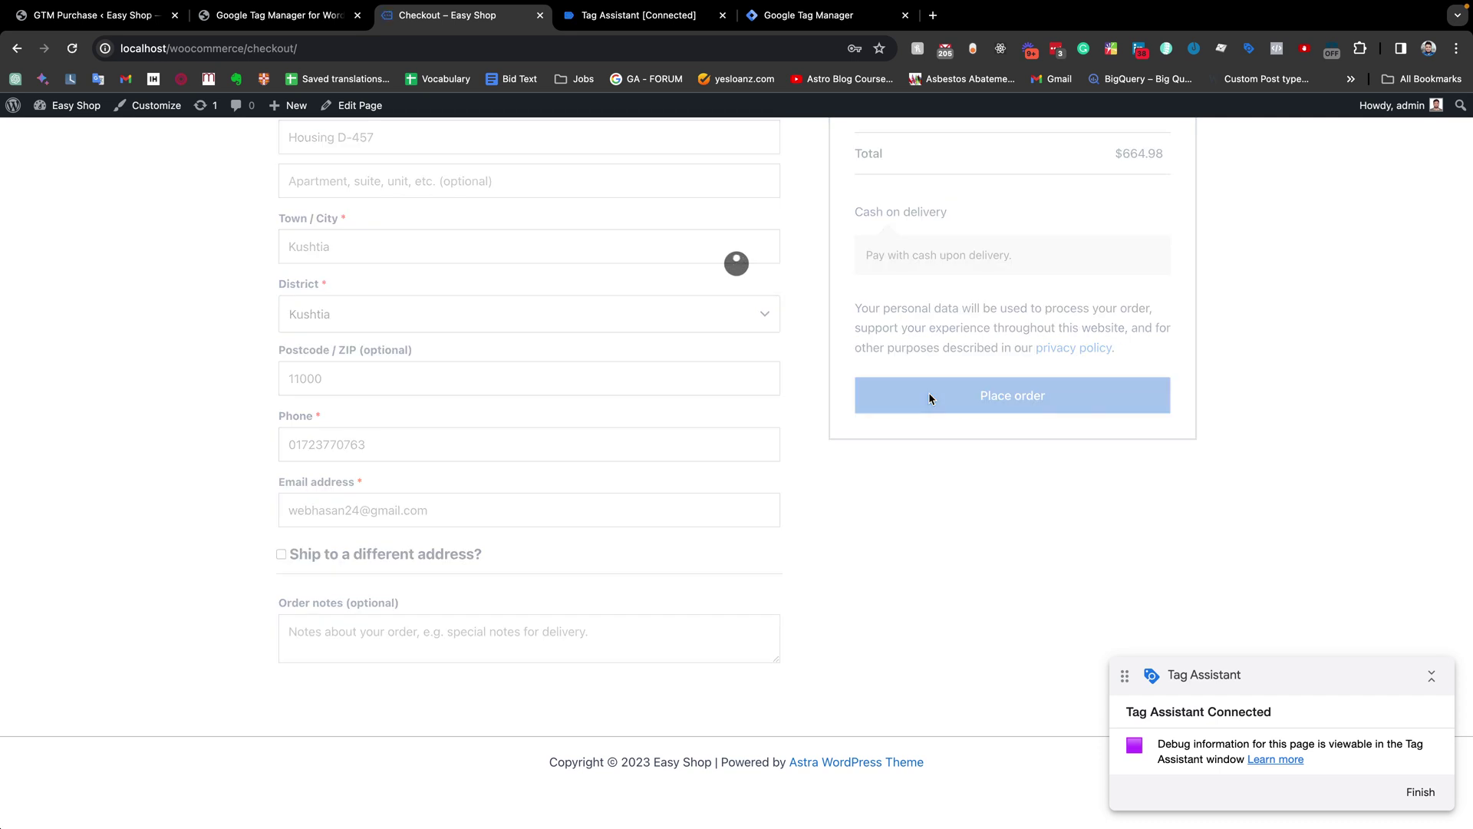
Step: Move the Tag Assistant browser tab ahead of the shop's tab and examine the thank-you page's message
{"action": "left_click_drag", "start_coordinate": [640, 16], "coordinate": [482, 16]}
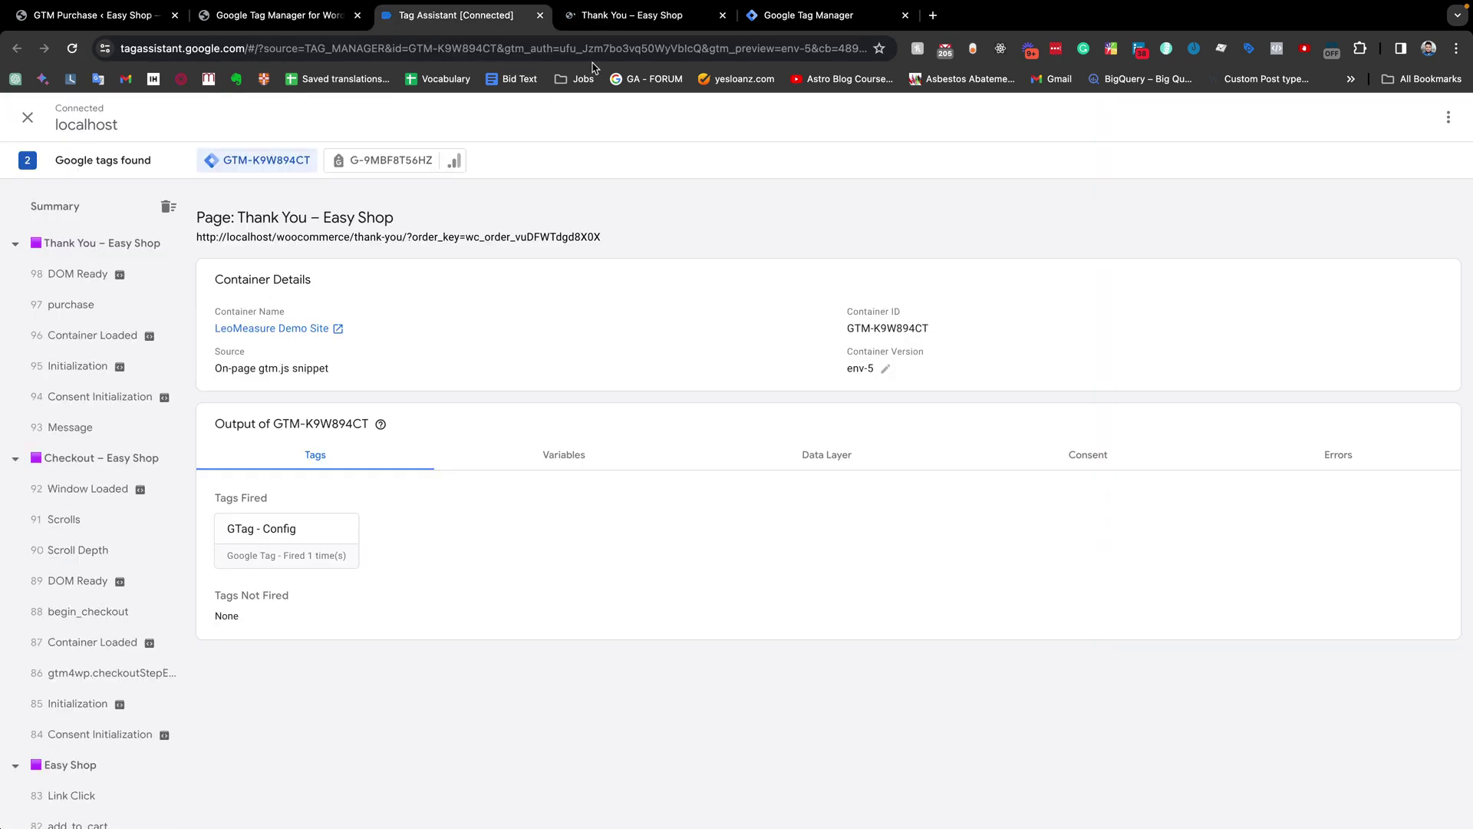
{"action": "left_click", "coordinate": [631, 17]}
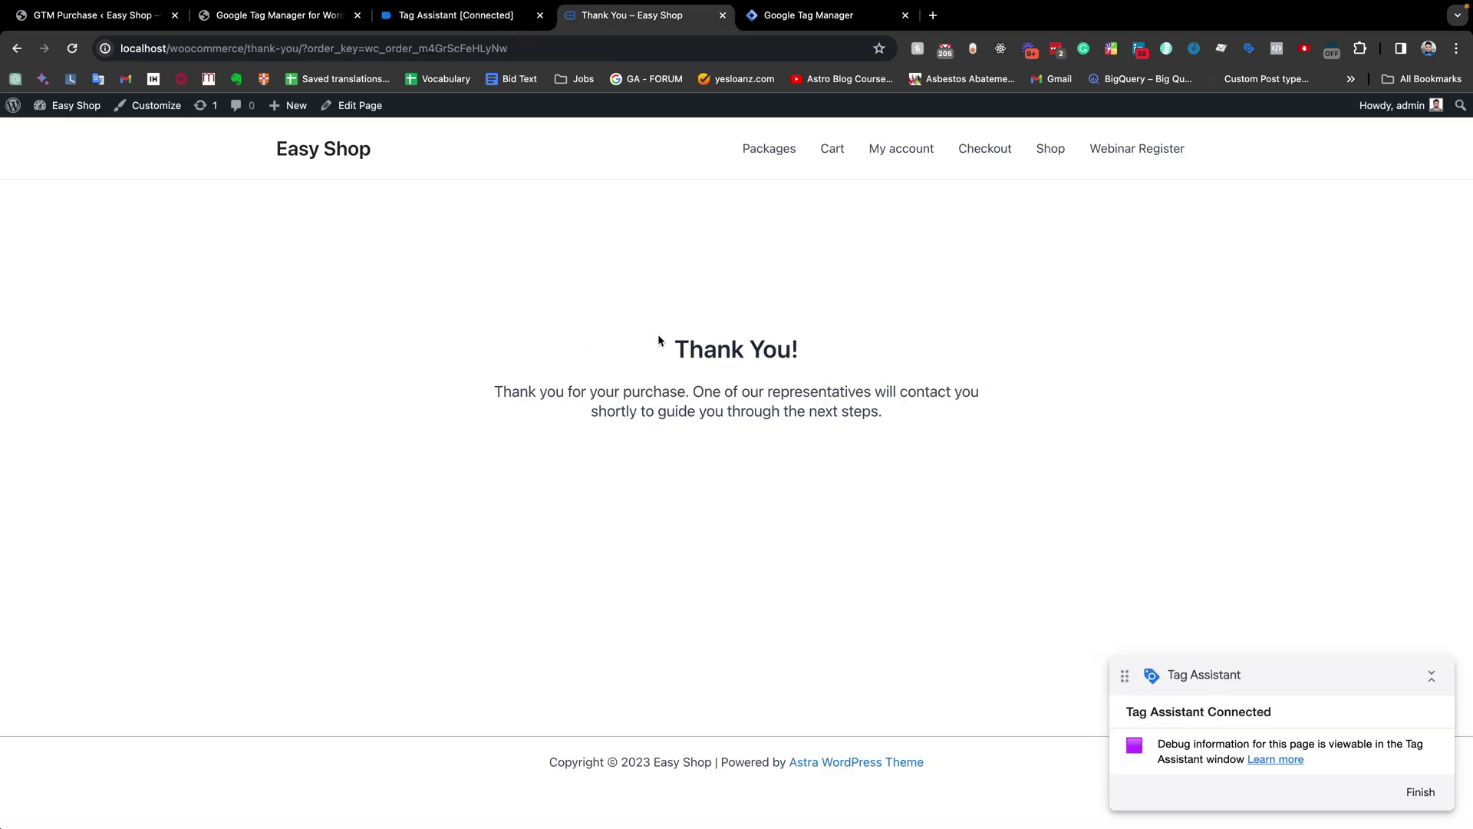
{"action": "left_click_drag", "start_coordinate": [650, 326], "coordinate": [825, 447]}
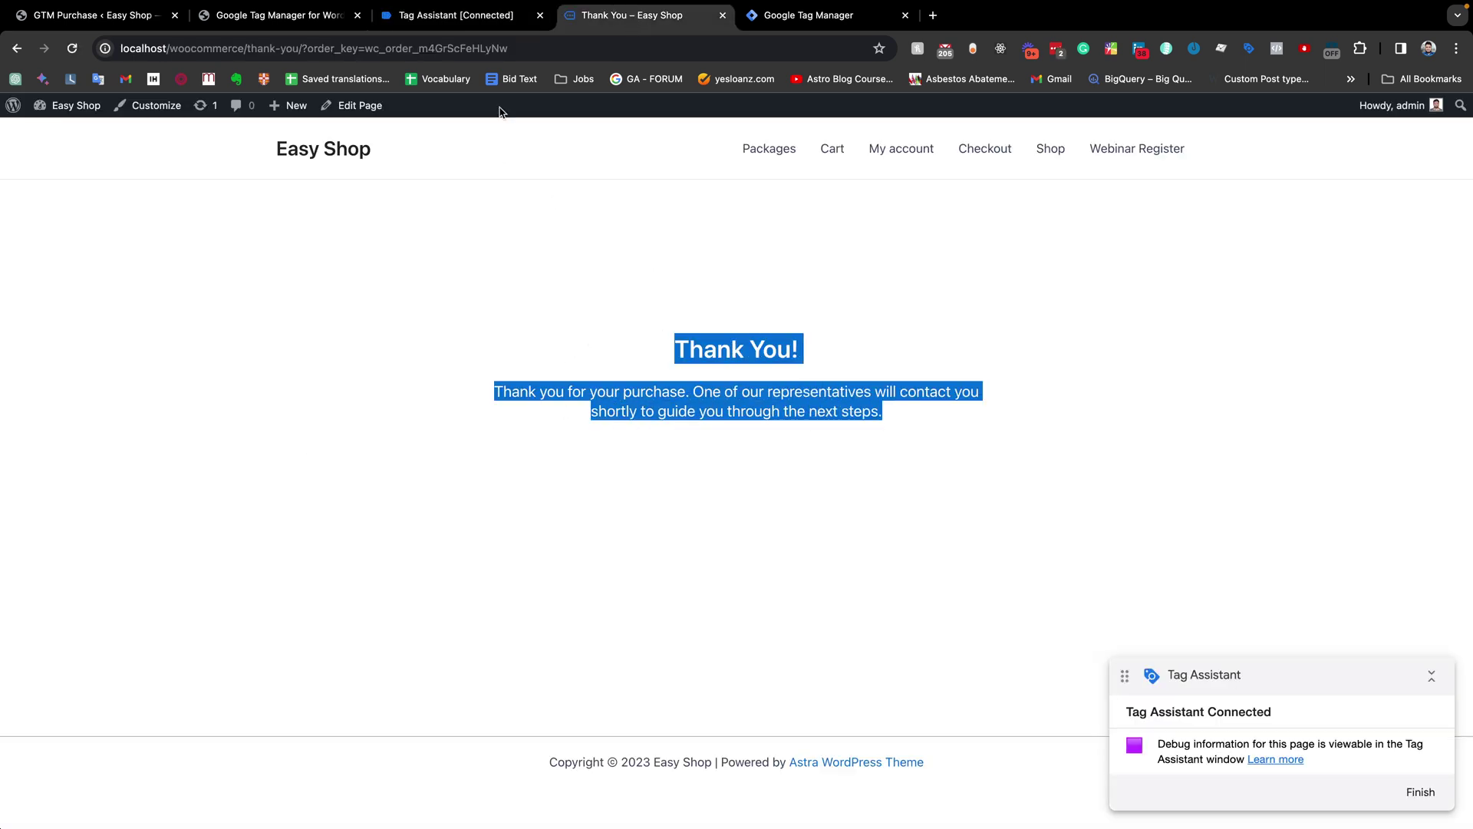
Step: In Tag Assistant, open the purchase event of the newest Thank You page, show its data layer and expand its API call
{"action": "left_click", "coordinate": [449, 17]}
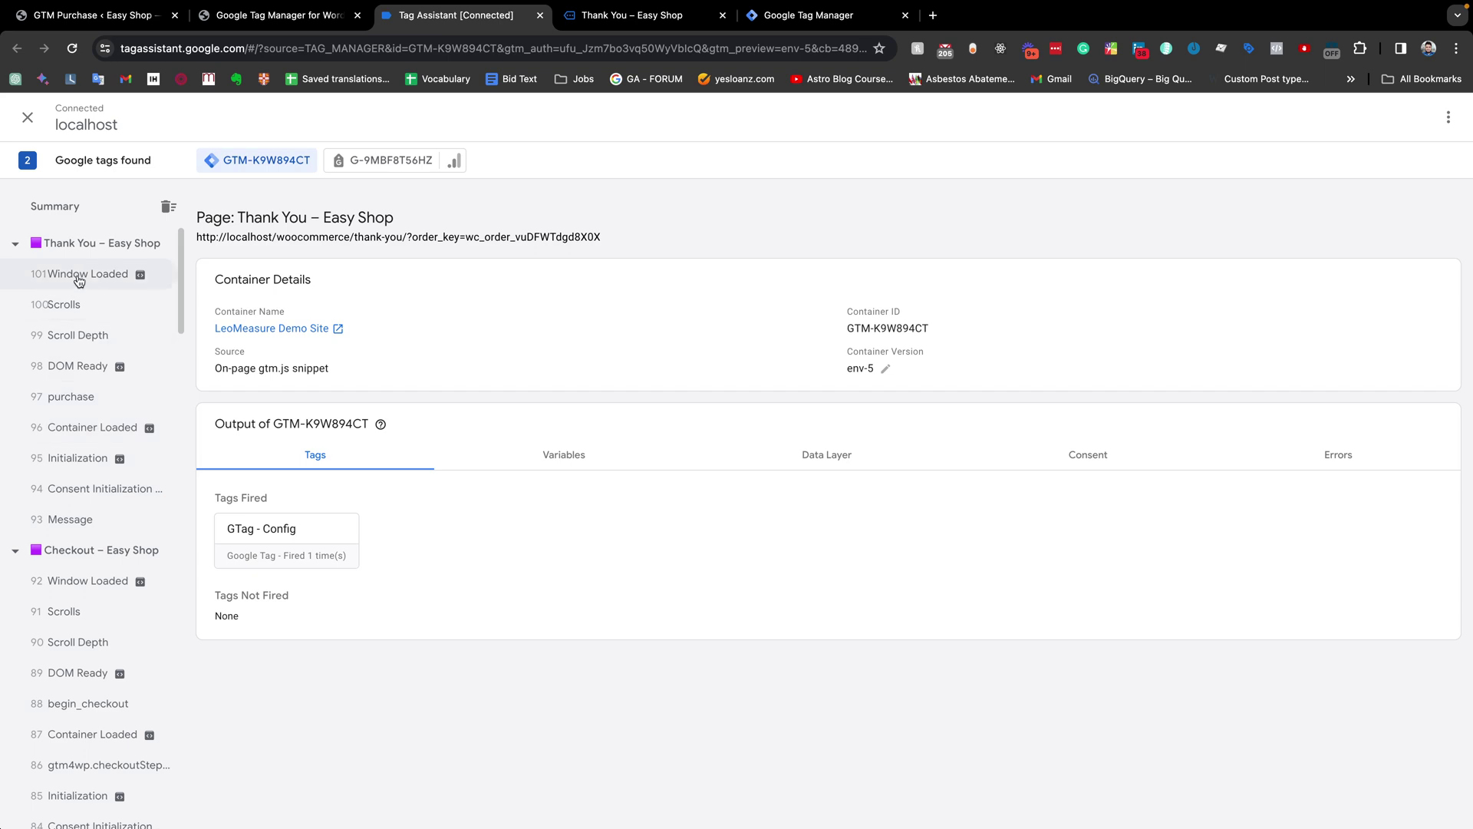
{"action": "left_click", "coordinate": [47, 242]}
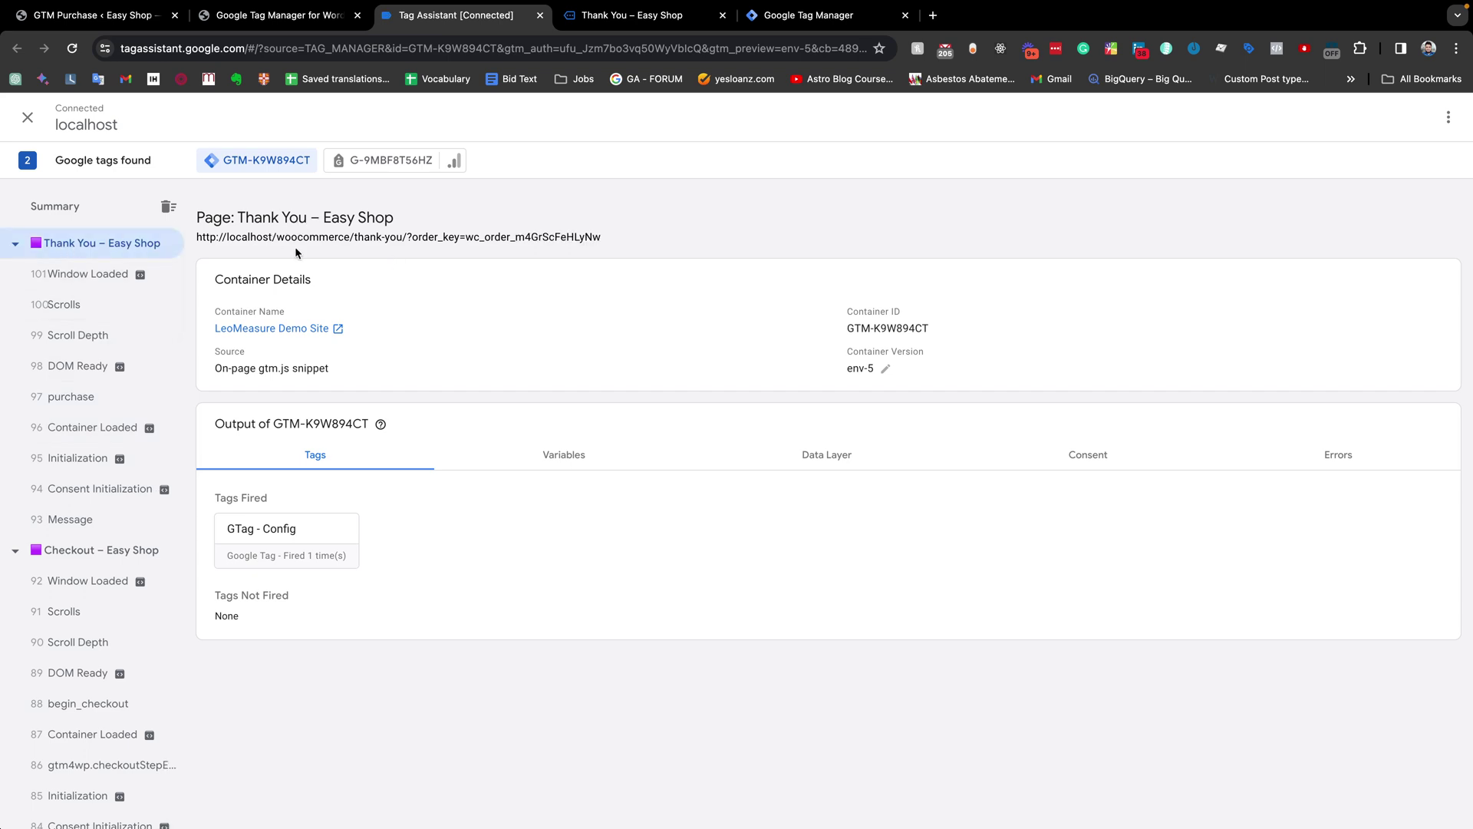
{"action": "left_click", "coordinate": [86, 400]}
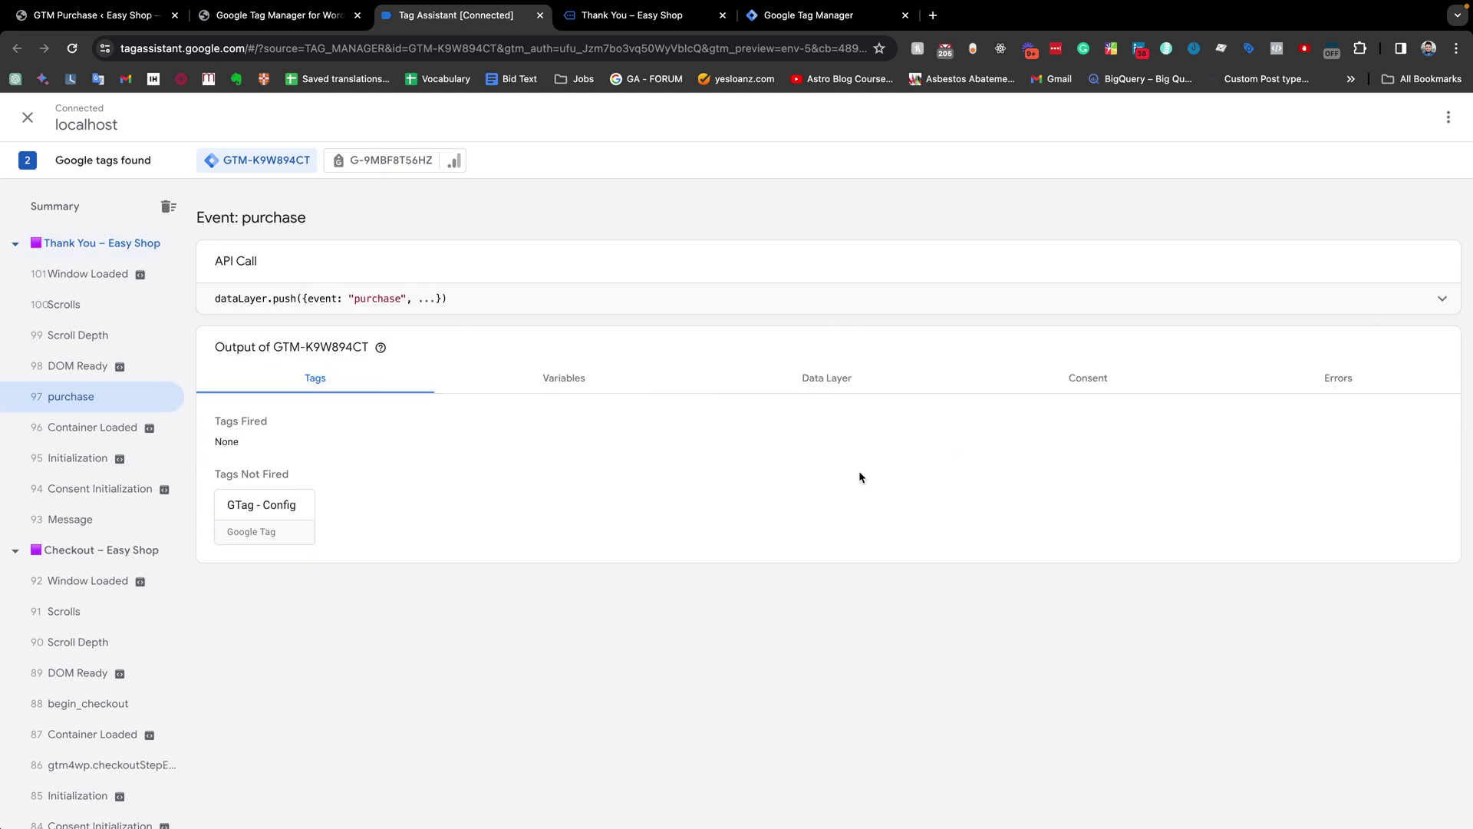
{"action": "left_click", "coordinate": [818, 382]}
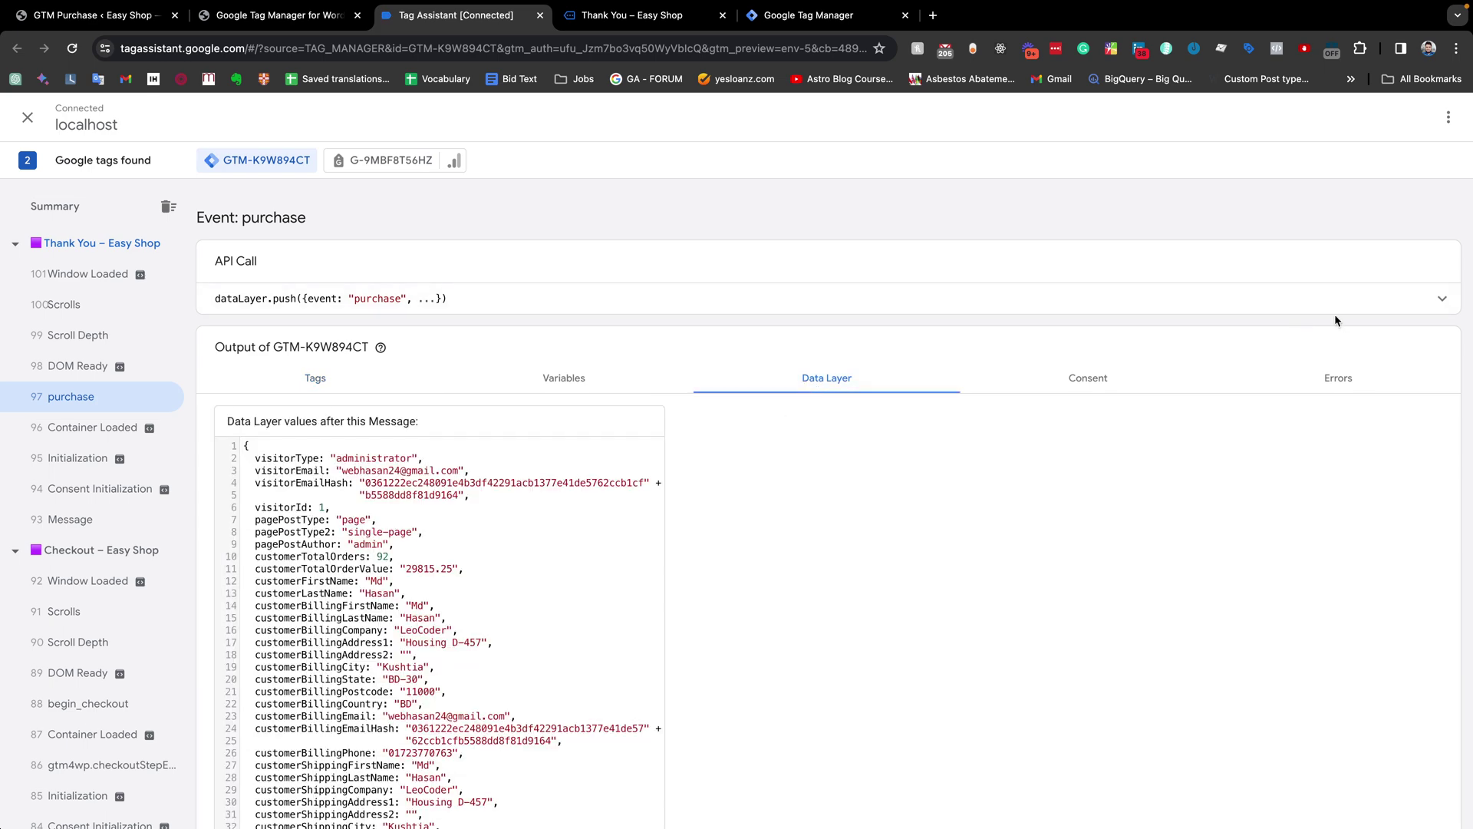
{"action": "left_click", "coordinate": [1312, 306]}
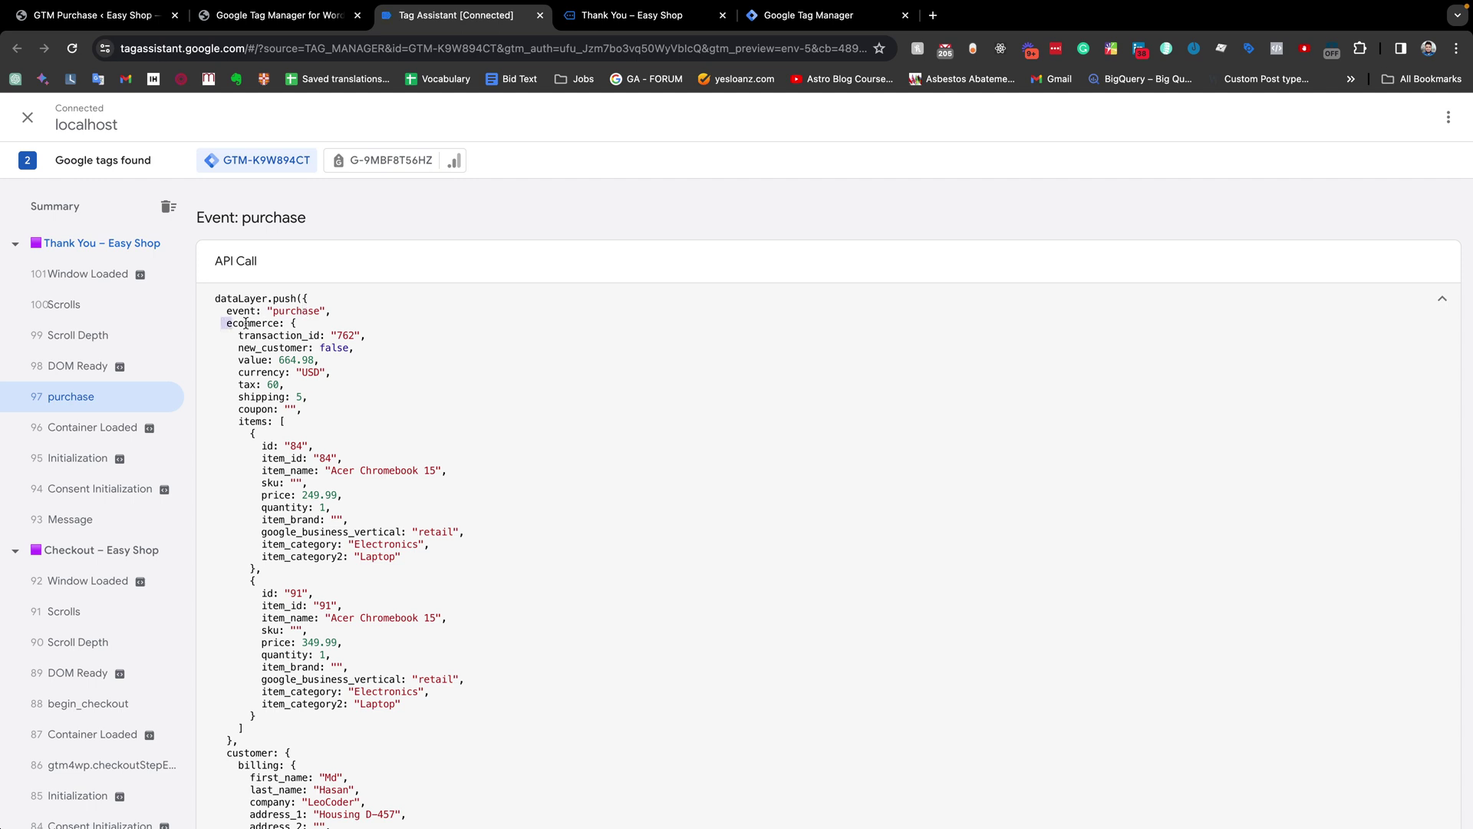
Step: Examine the ecommerce object in the purchase event's API call, including the new_customer field and the items list
{"action": "left_click_drag", "start_coordinate": [222, 323], "coordinate": [334, 323]}
{"action": "left_click_drag", "start_coordinate": [244, 347], "coordinate": [398, 347]}
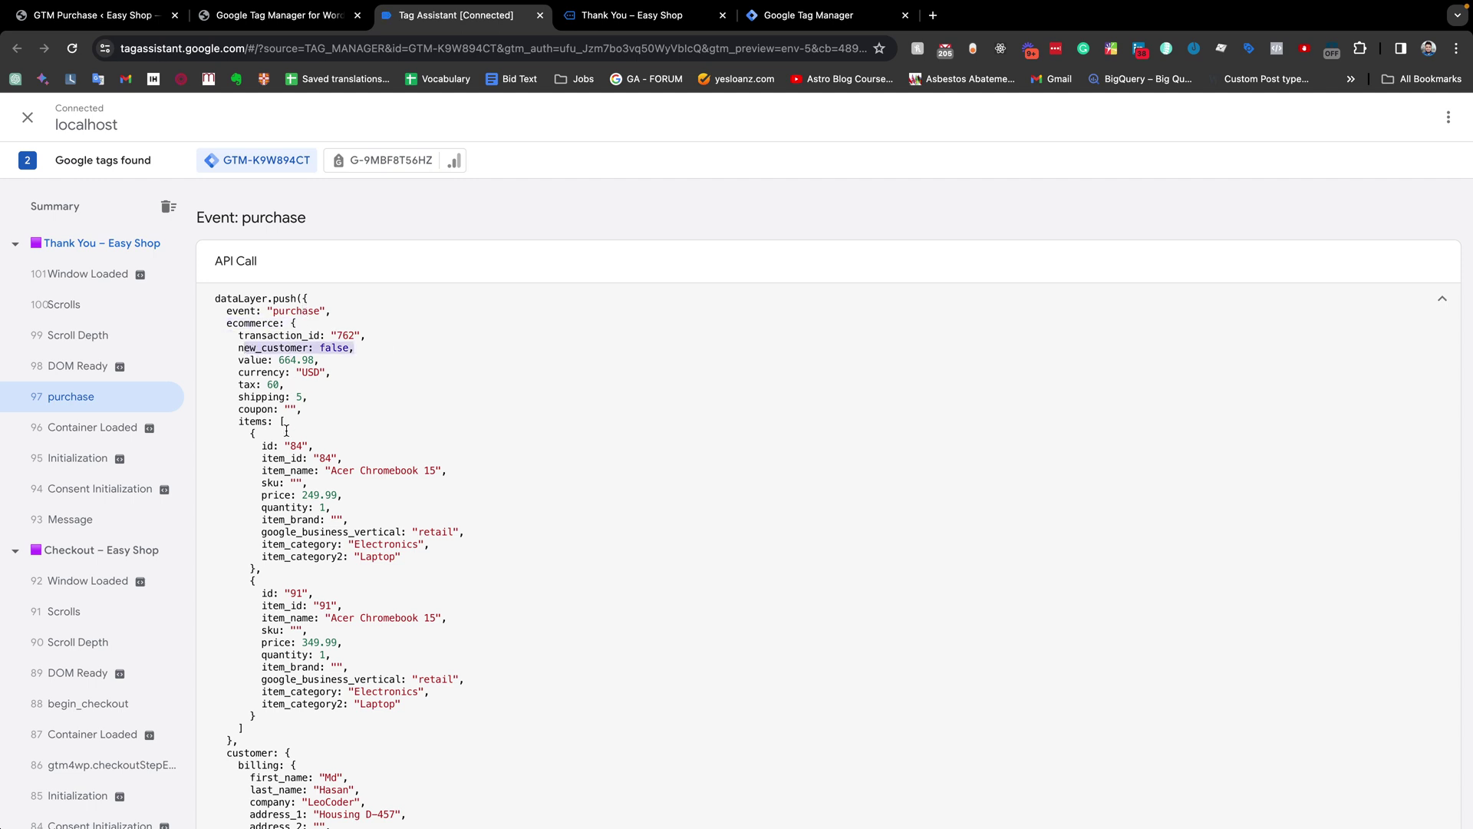
{"action": "scroll", "coordinate": [286, 431], "scroll_direction": "down", "scroll_amount": 2}
{"action": "left_click_drag", "start_coordinate": [230, 389], "coordinate": [315, 508]}
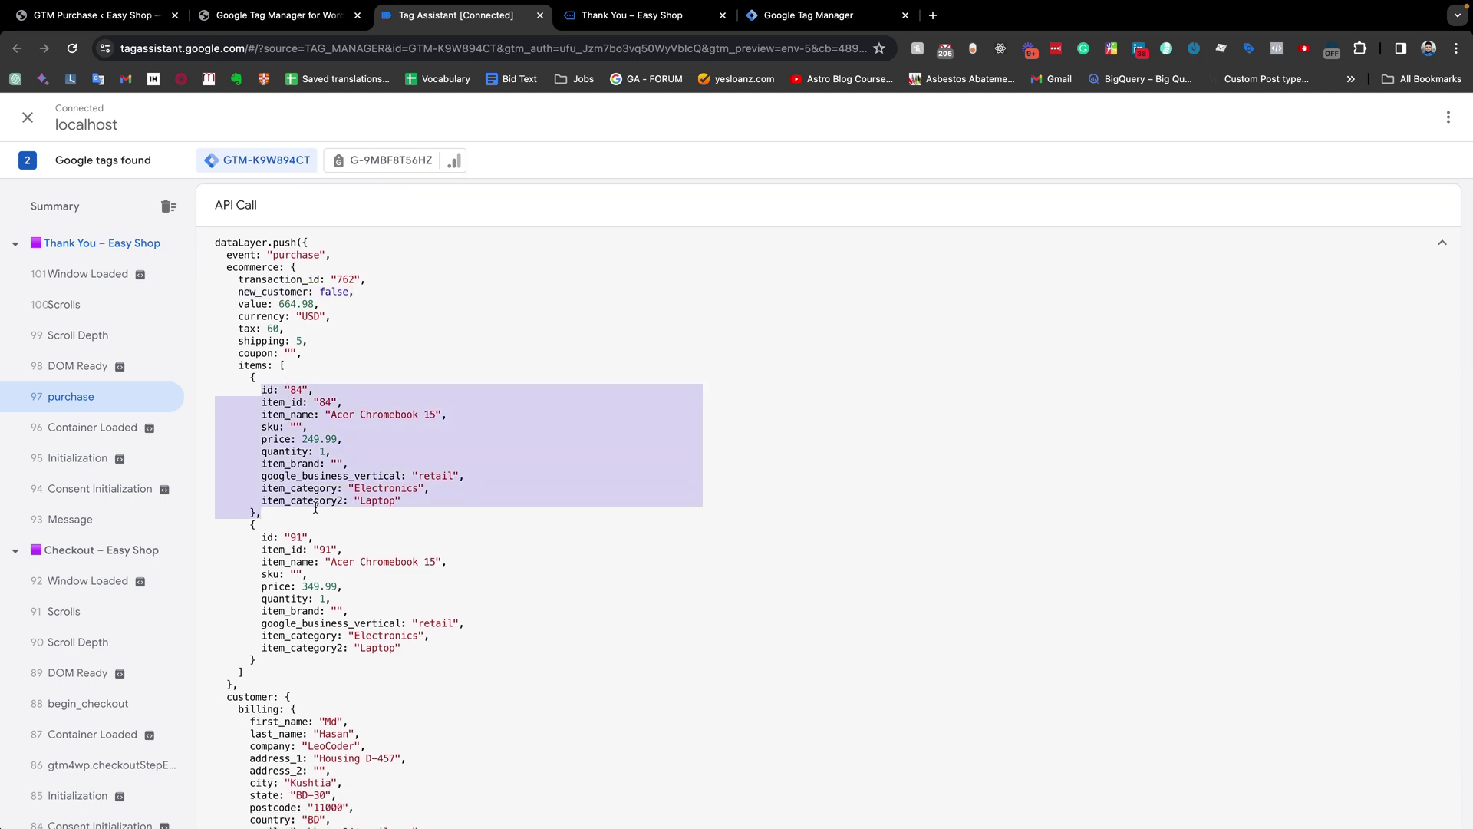
{"action": "scroll", "coordinate": [316, 507], "scroll_direction": "down", "scroll_amount": 3}
{"action": "scroll", "coordinate": [316, 508], "scroll_direction": "down", "scroll_amount": 2}
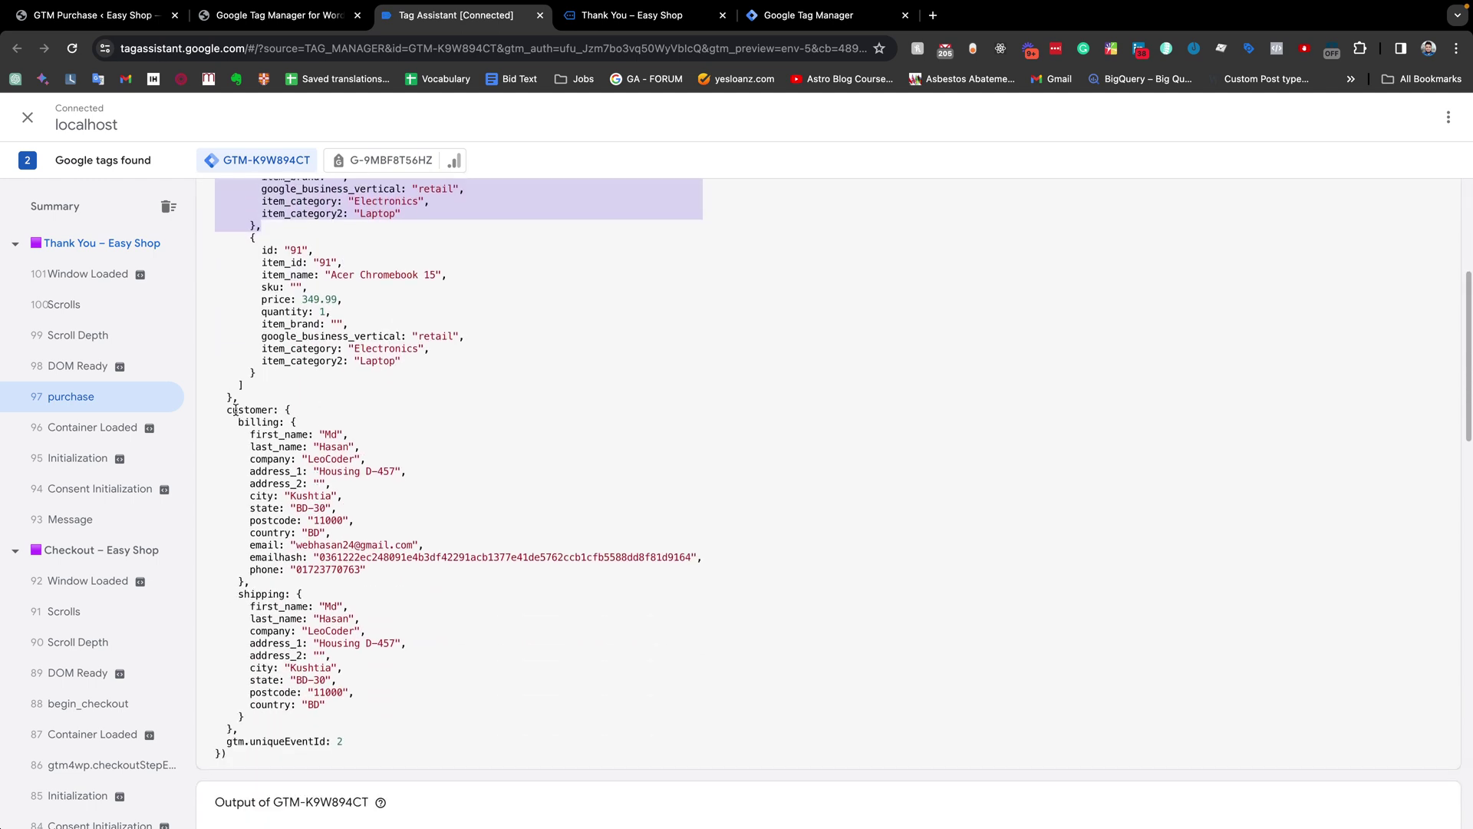
Step: Examine the customer object's billing and shipping details in the purchase event's API call
{"action": "left_click_drag", "start_coordinate": [226, 409], "coordinate": [348, 409]}
{"action": "left_click_drag", "start_coordinate": [238, 421], "coordinate": [272, 416]}
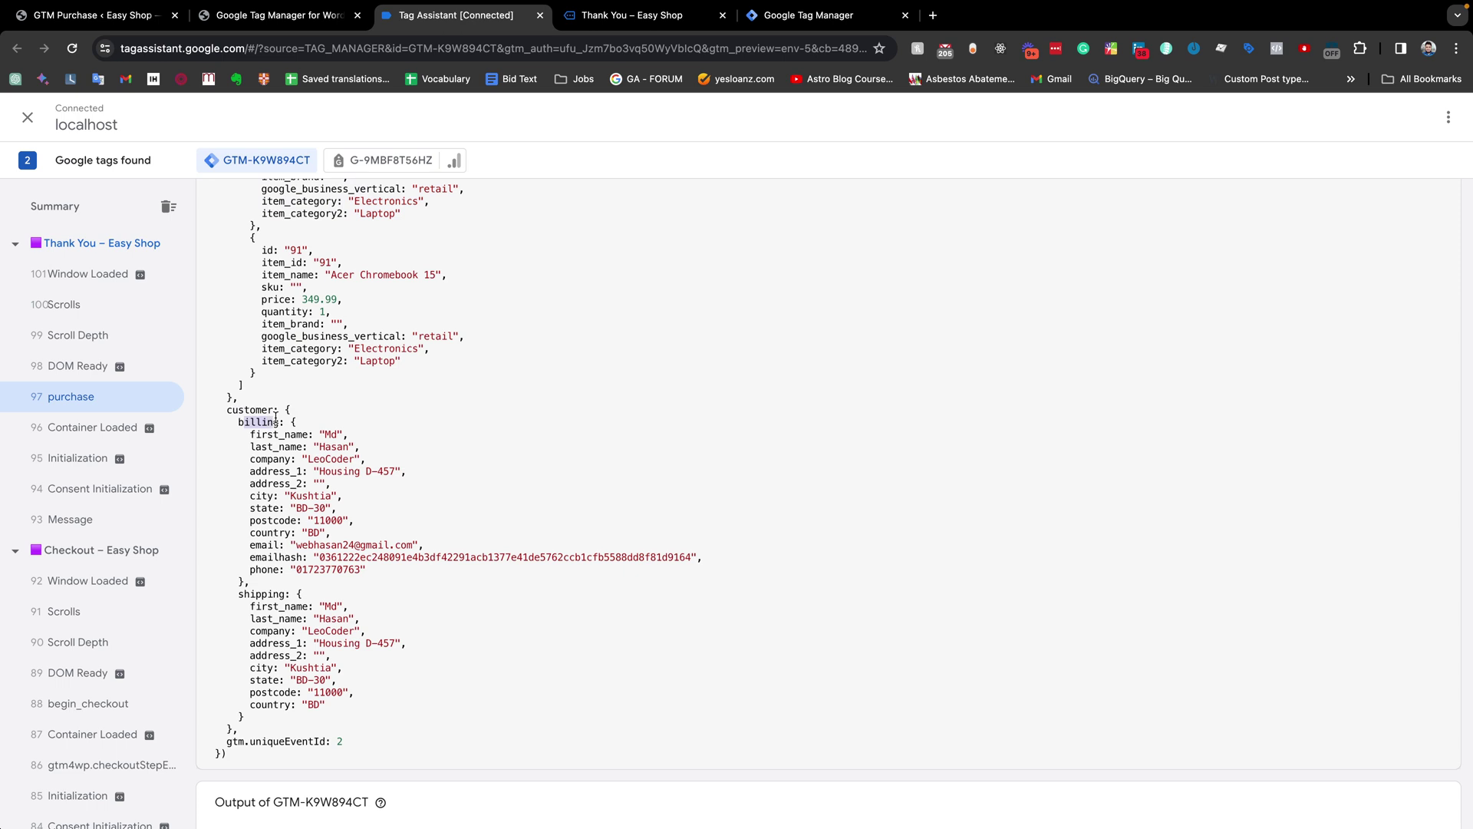
{"action": "left_click", "coordinate": [254, 410]}
{"action": "double_click", "coordinate": [254, 421]}
{"action": "left_click", "coordinate": [277, 589]}
{"action": "scroll", "coordinate": [287, 378], "scroll_direction": "up", "scroll_amount": 5}
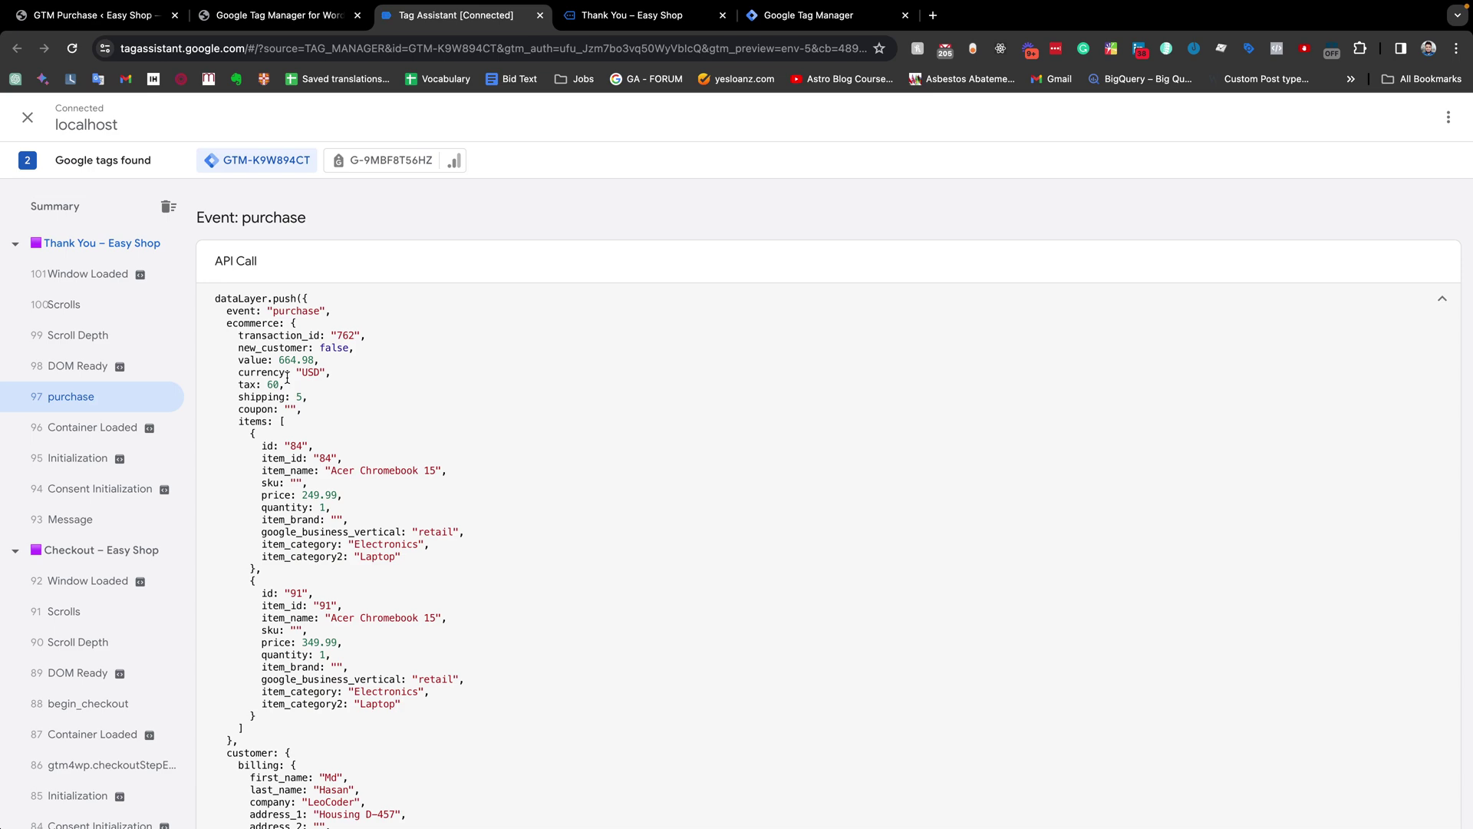
Step: Revisit the GTM4WP options and Tag Assistant, and examine the order_key parameter in the new thank-you page's address
{"action": "left_click", "coordinate": [298, 24]}
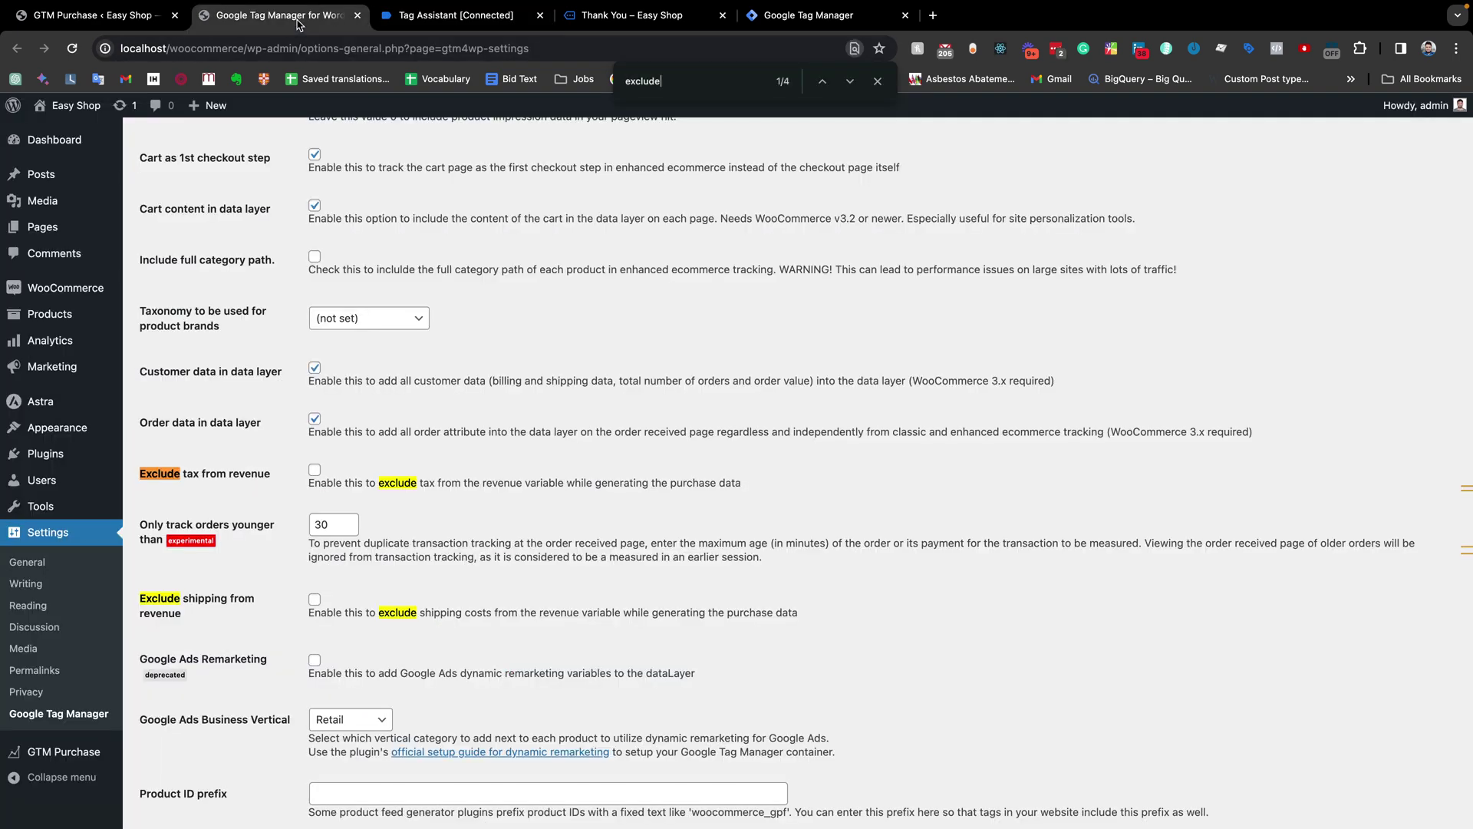
{"action": "left_click", "coordinate": [423, 15]}
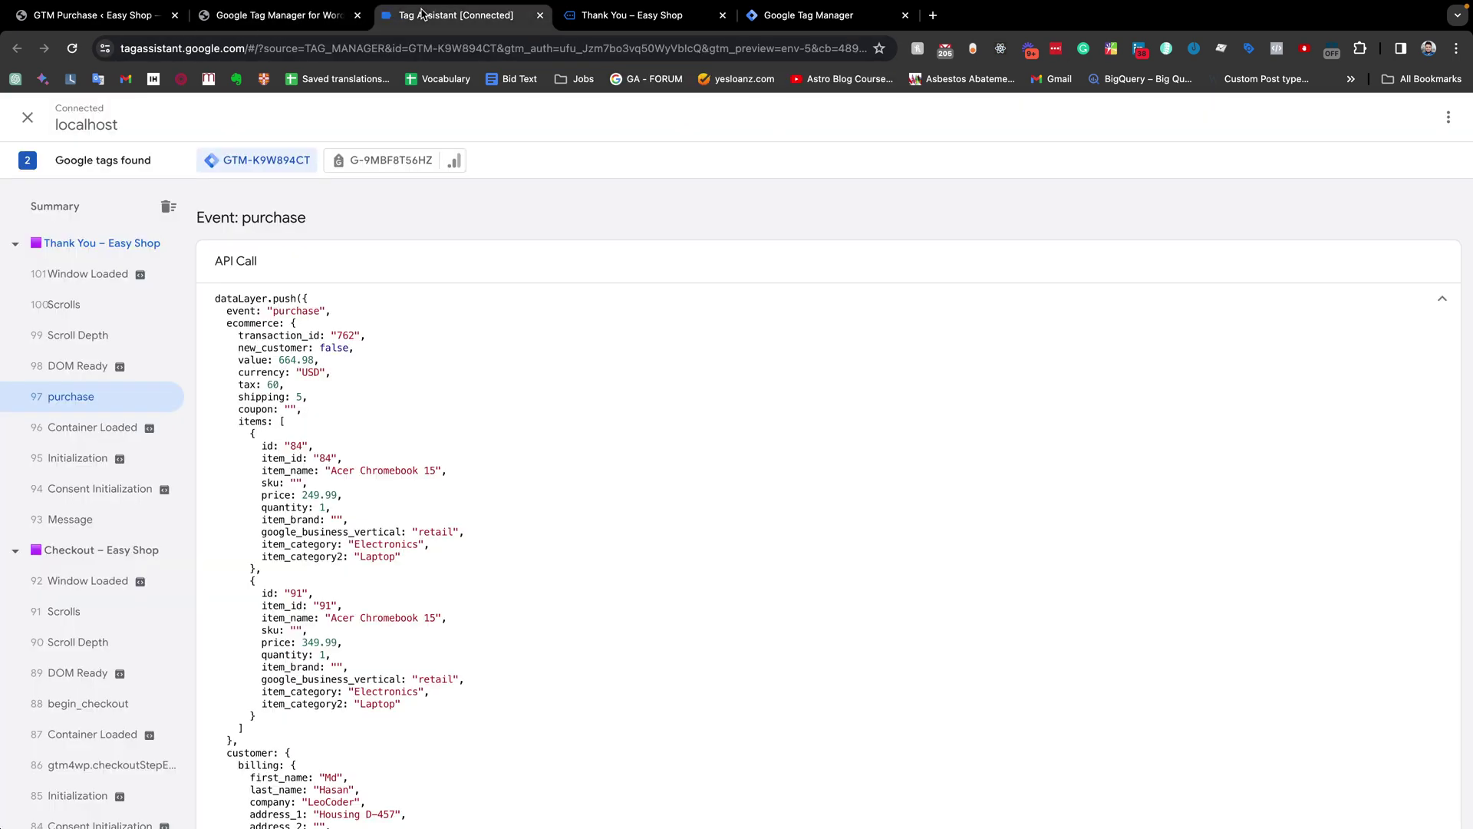
{"action": "left_click", "coordinate": [590, 17]}
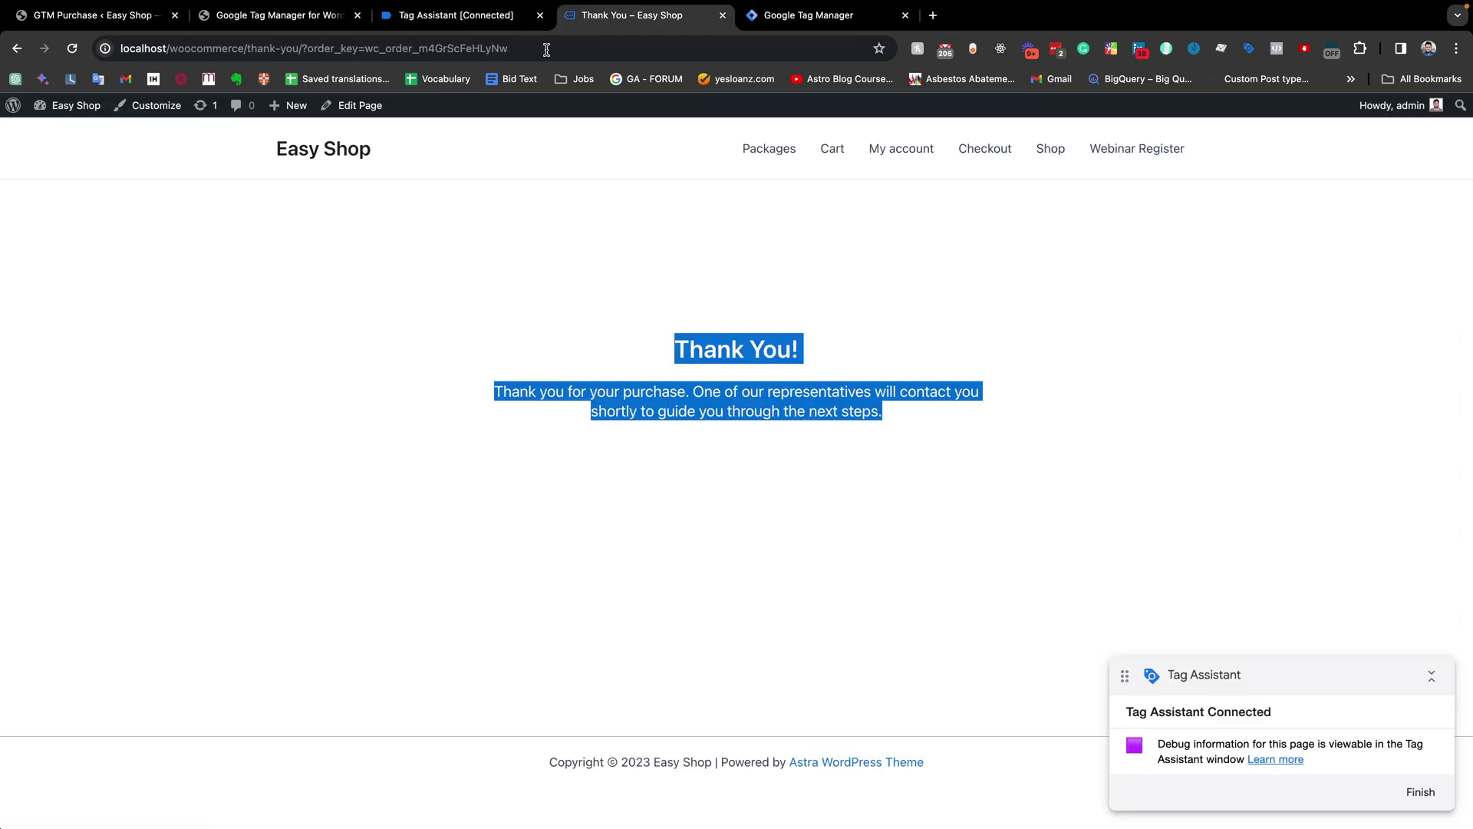
{"action": "left_click", "coordinate": [430, 187]}
{"action": "left_click_drag", "start_coordinate": [307, 49], "coordinate": [545, 50]}
{"action": "double_click", "coordinate": [334, 48]}
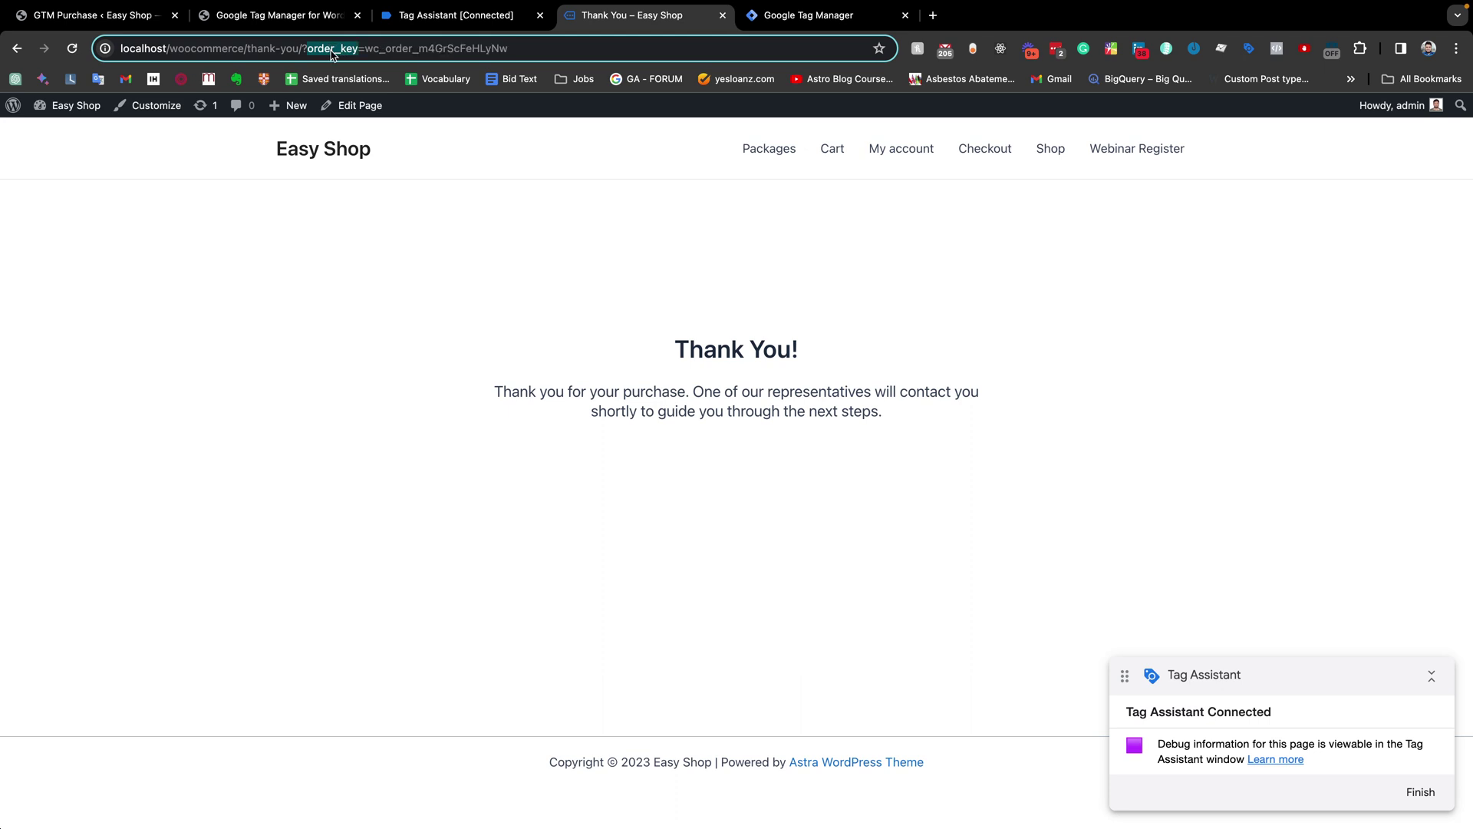
{"action": "left_click", "coordinate": [351, 48]}
Step: Deactivate the Thank You Page for WooCommerce plugin in WordPress, skipping the feedback form
{"action": "left_click", "coordinate": [112, 22]}
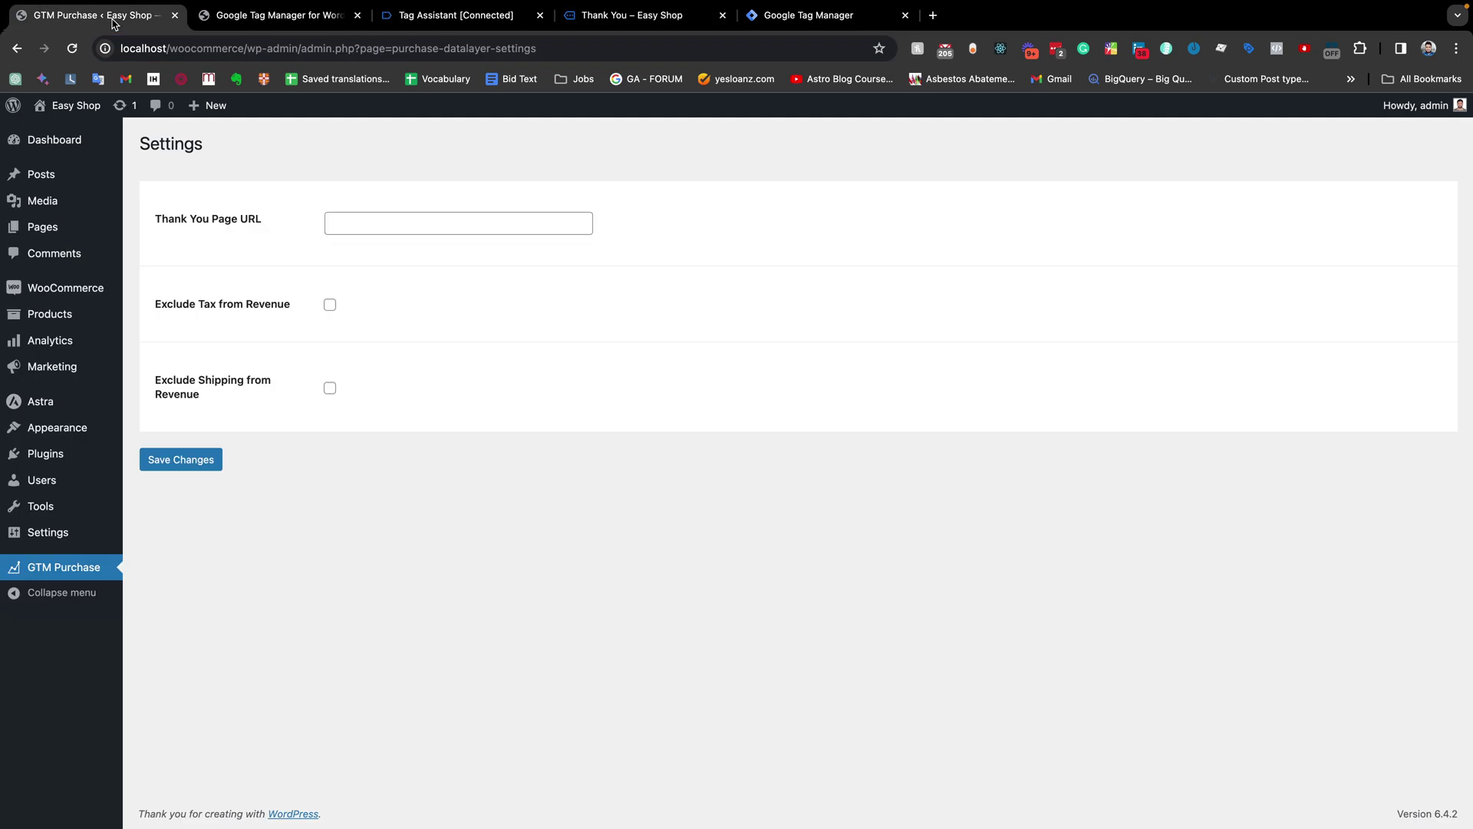
{"action": "left_click", "coordinate": [47, 455]}
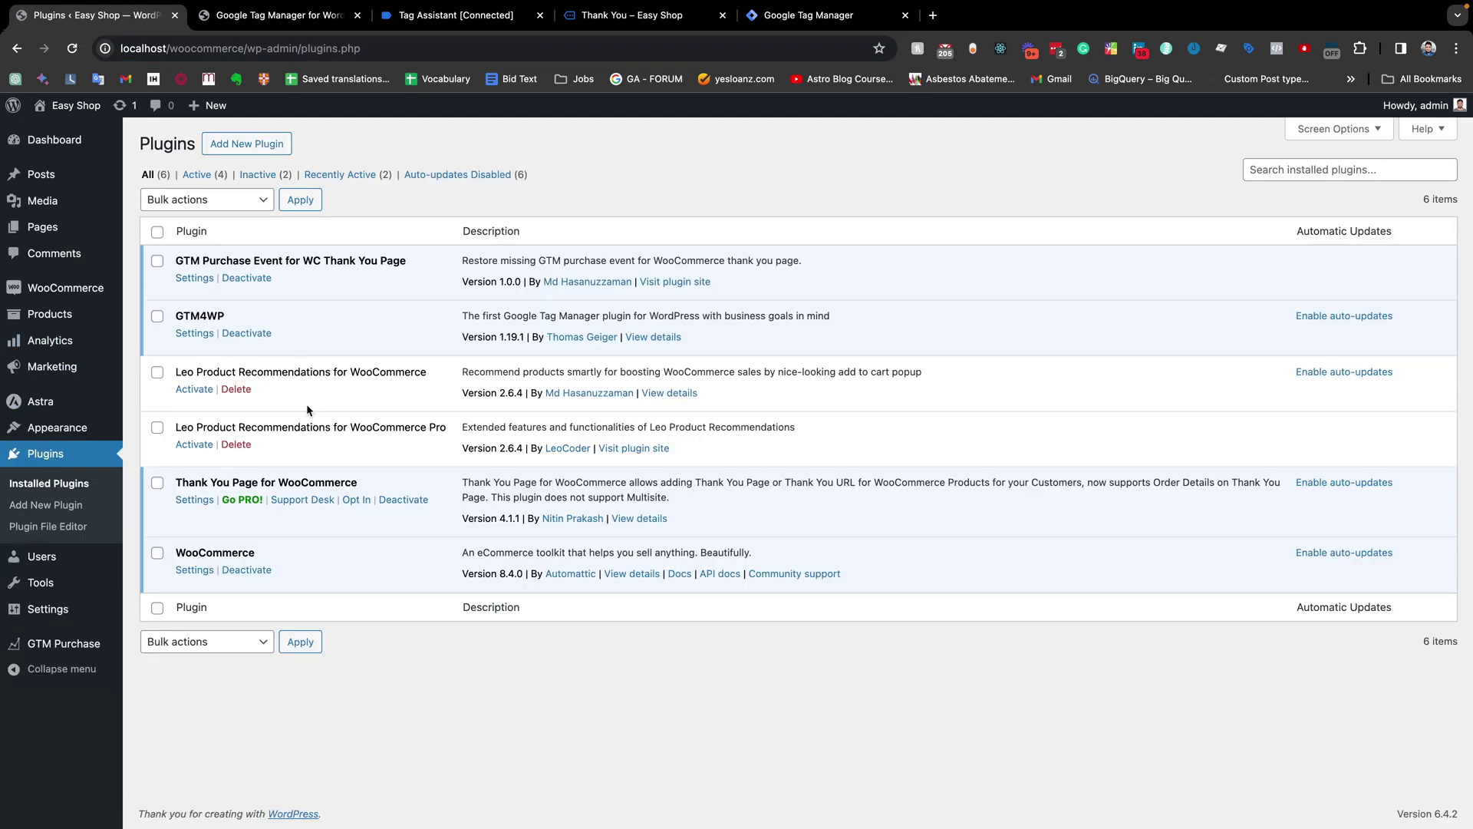
{"action": "left_click", "coordinate": [405, 502]}
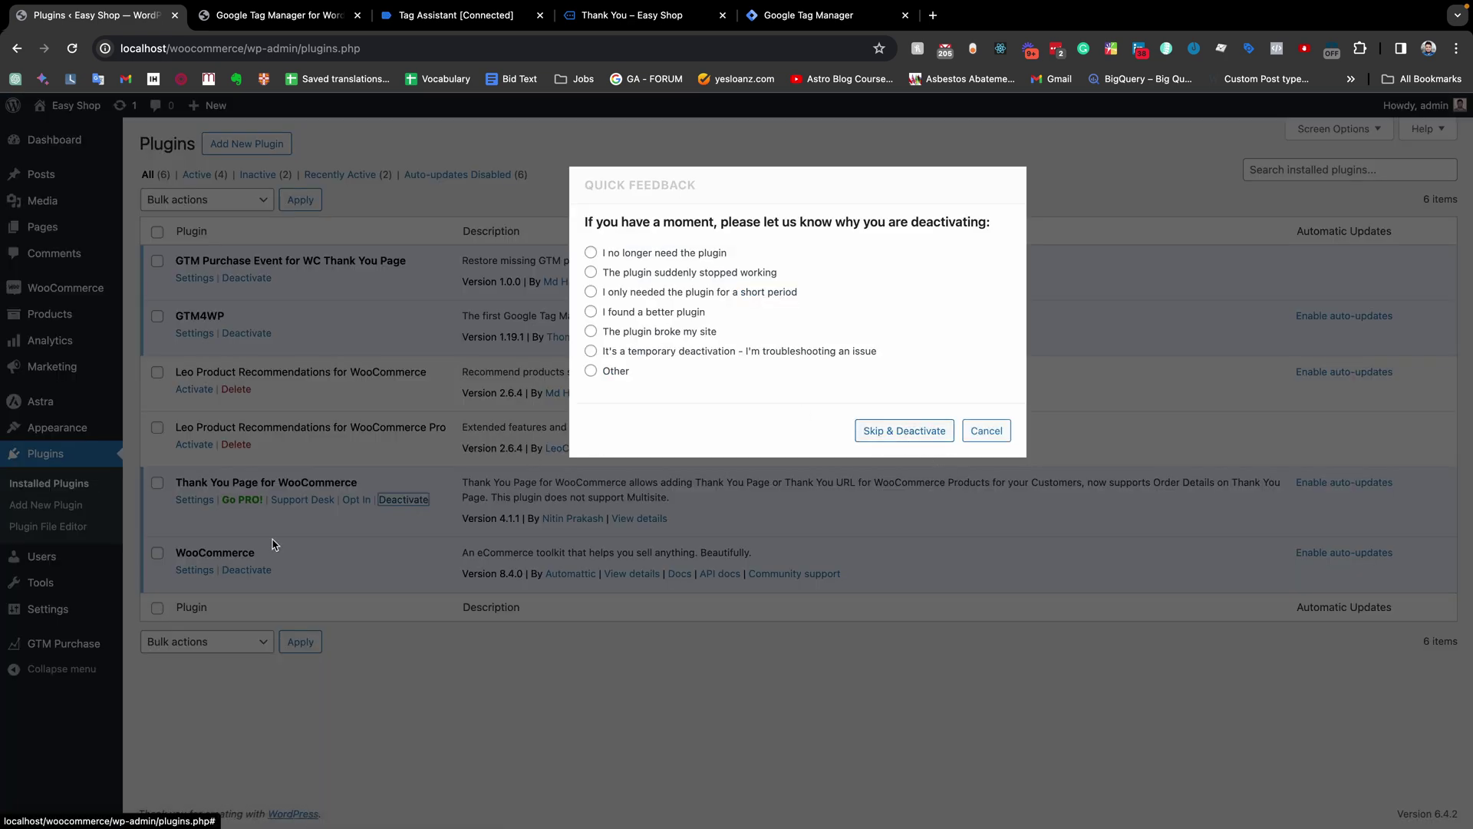
{"action": "left_click", "coordinate": [903, 432]}
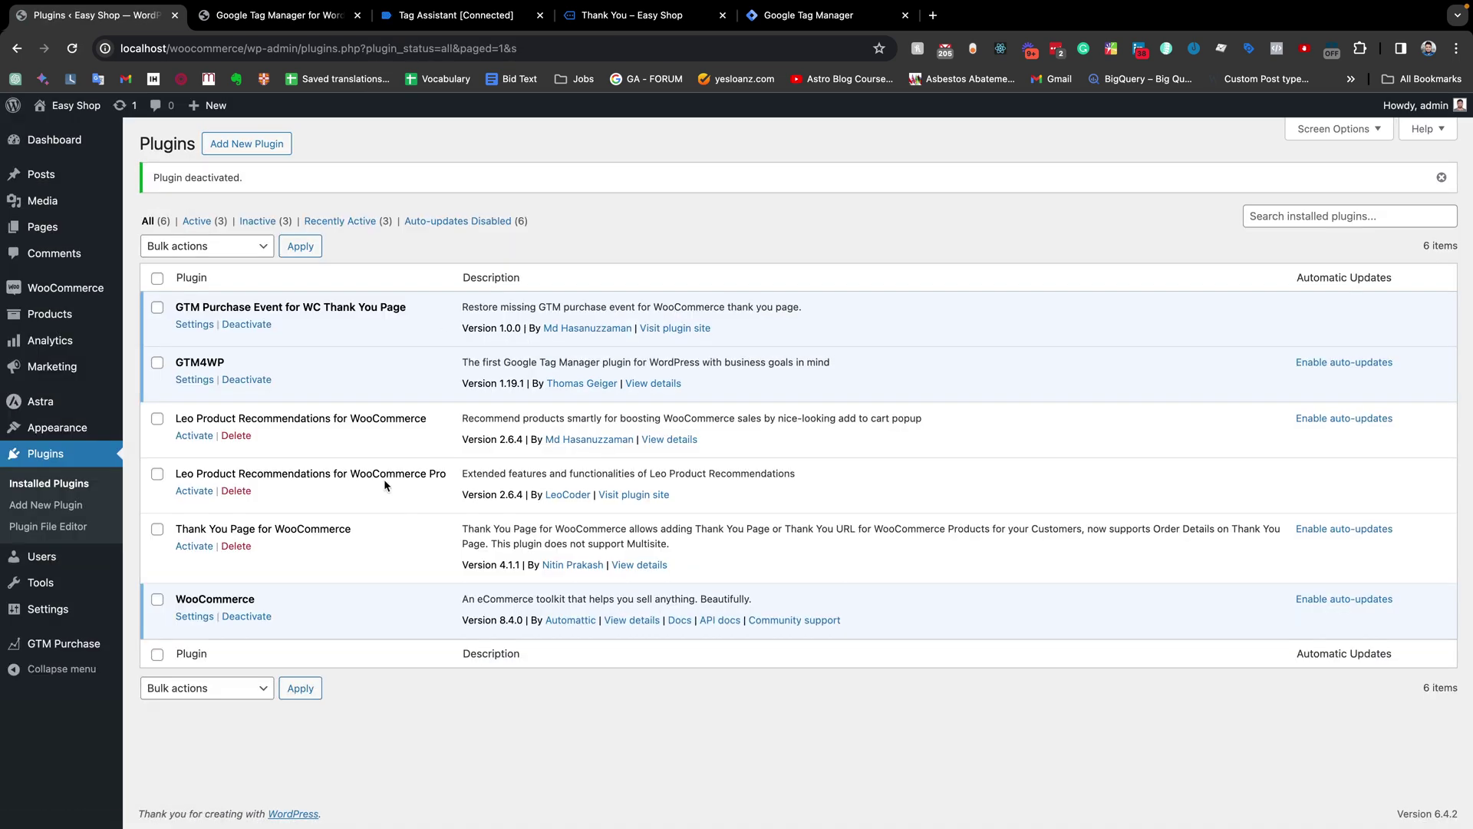
Step: Place a cash-on-delivery test order in the shop for one $249.99 Acer Chromebook 15
{"action": "left_click", "coordinate": [330, 16]}
{"action": "left_click", "coordinate": [456, 15]}
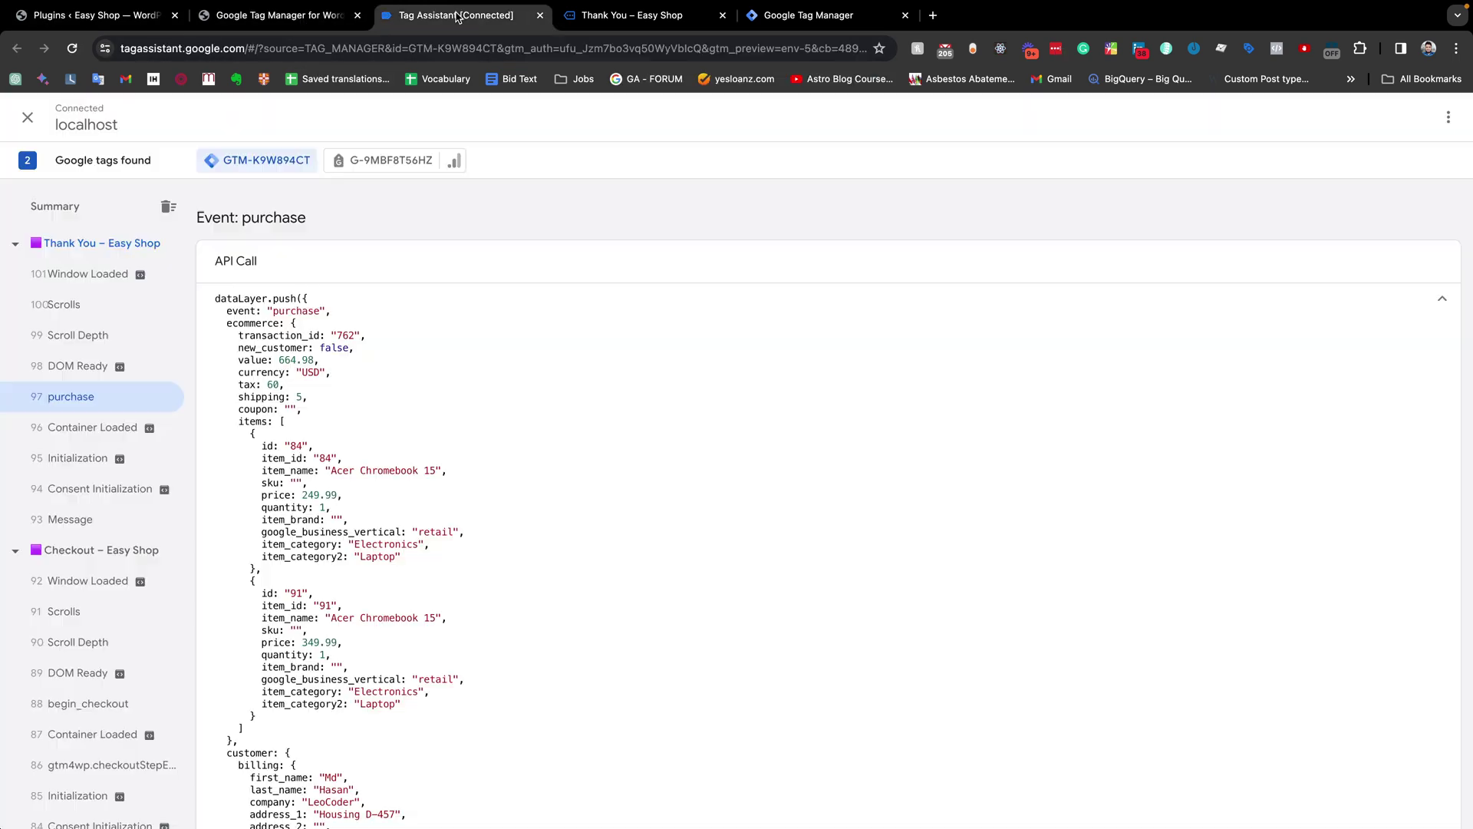
{"action": "left_click", "coordinate": [600, 23]}
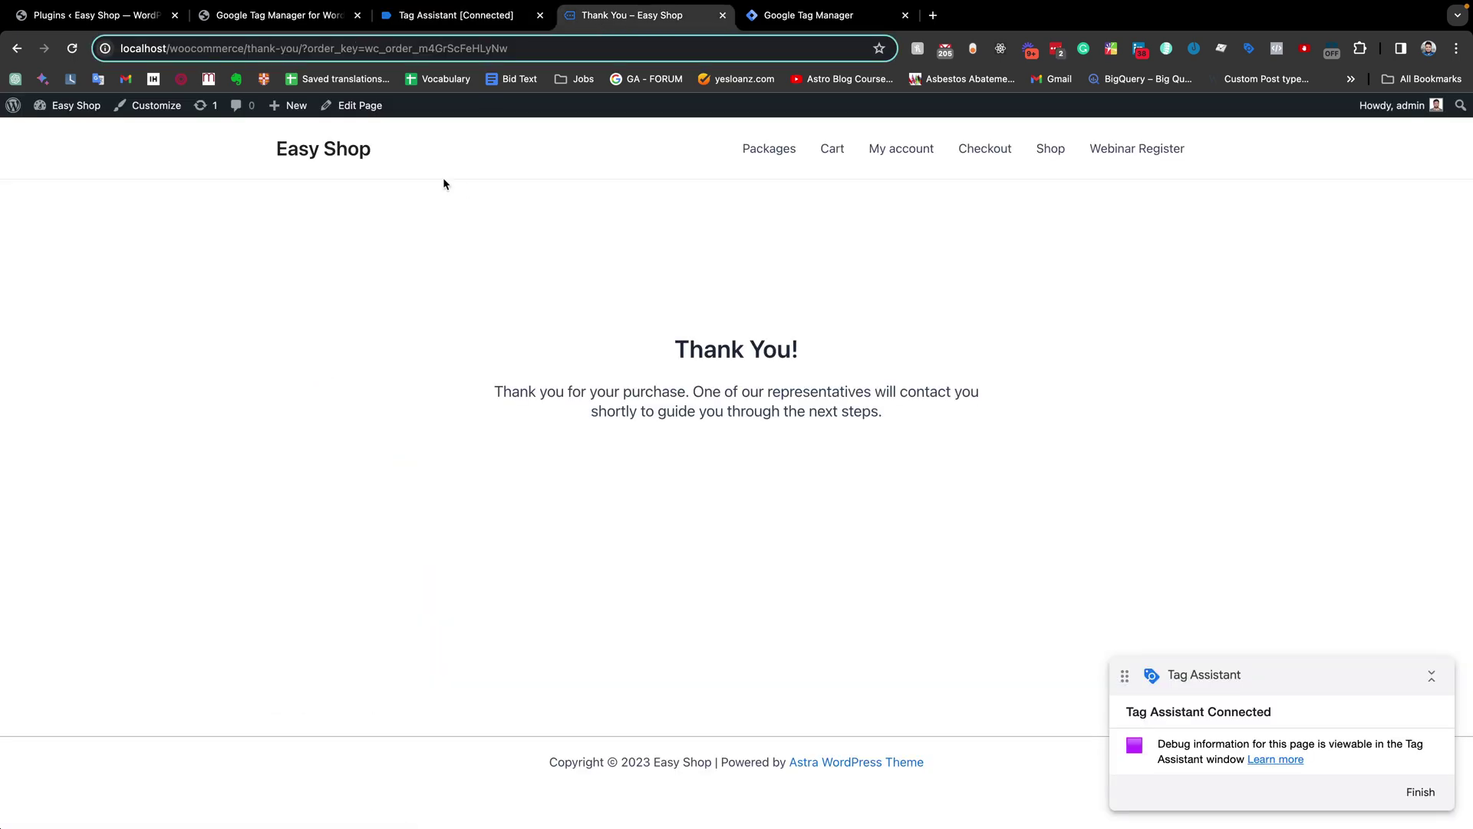
{"action": "left_click", "coordinate": [344, 151]}
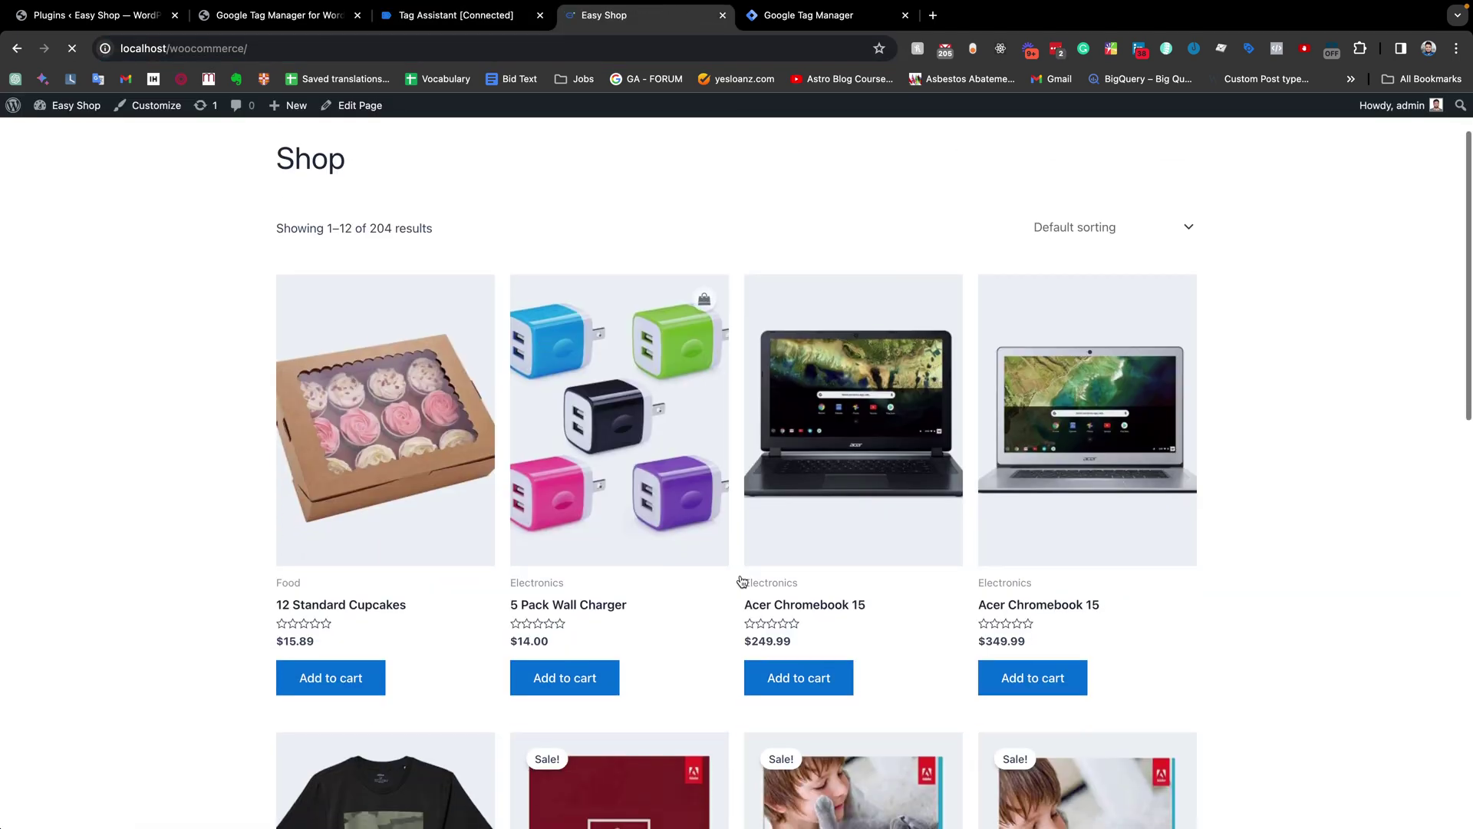
{"action": "left_click", "coordinate": [779, 680]}
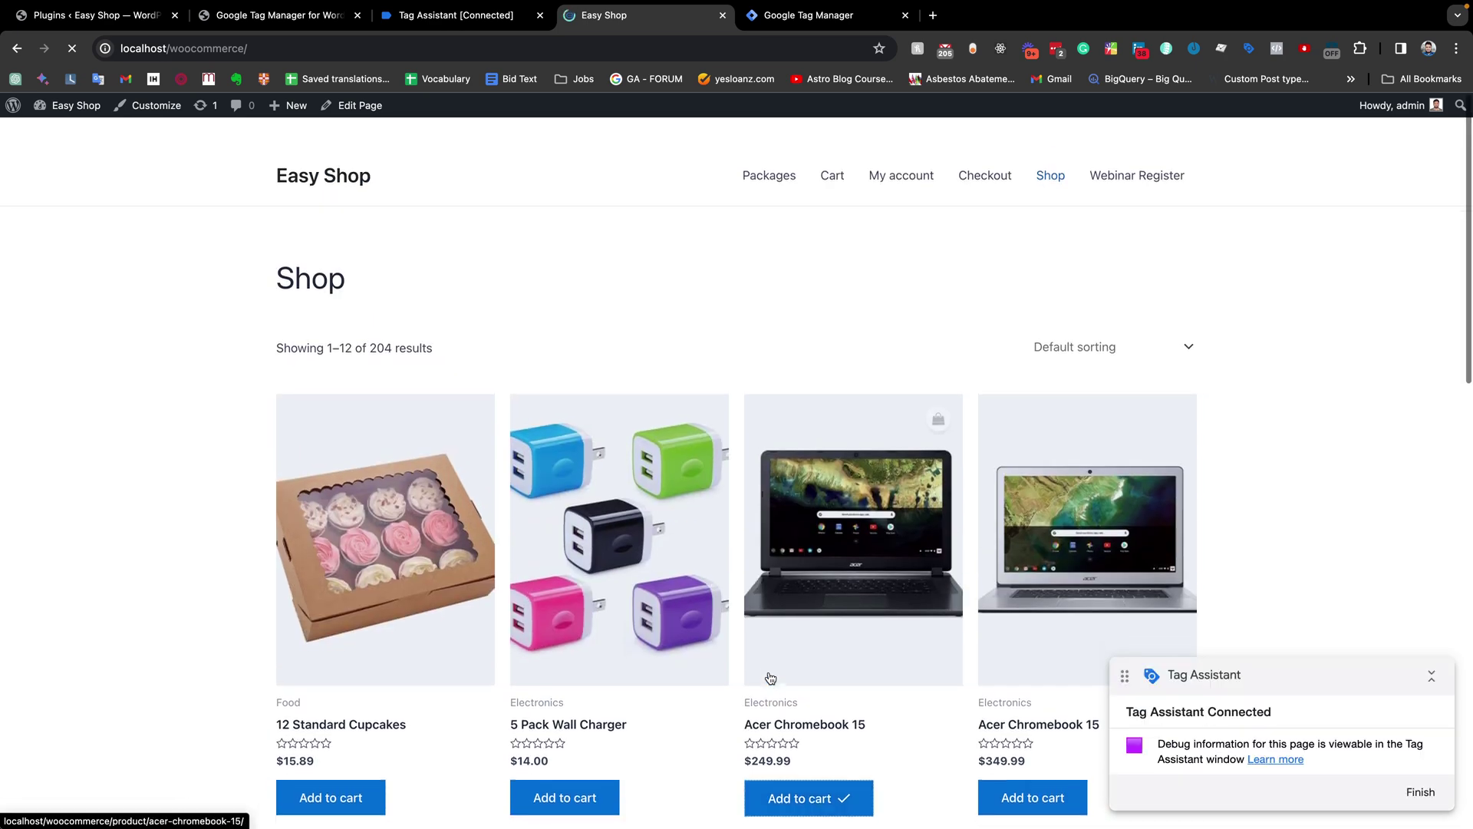
{"action": "left_click", "coordinate": [982, 147]}
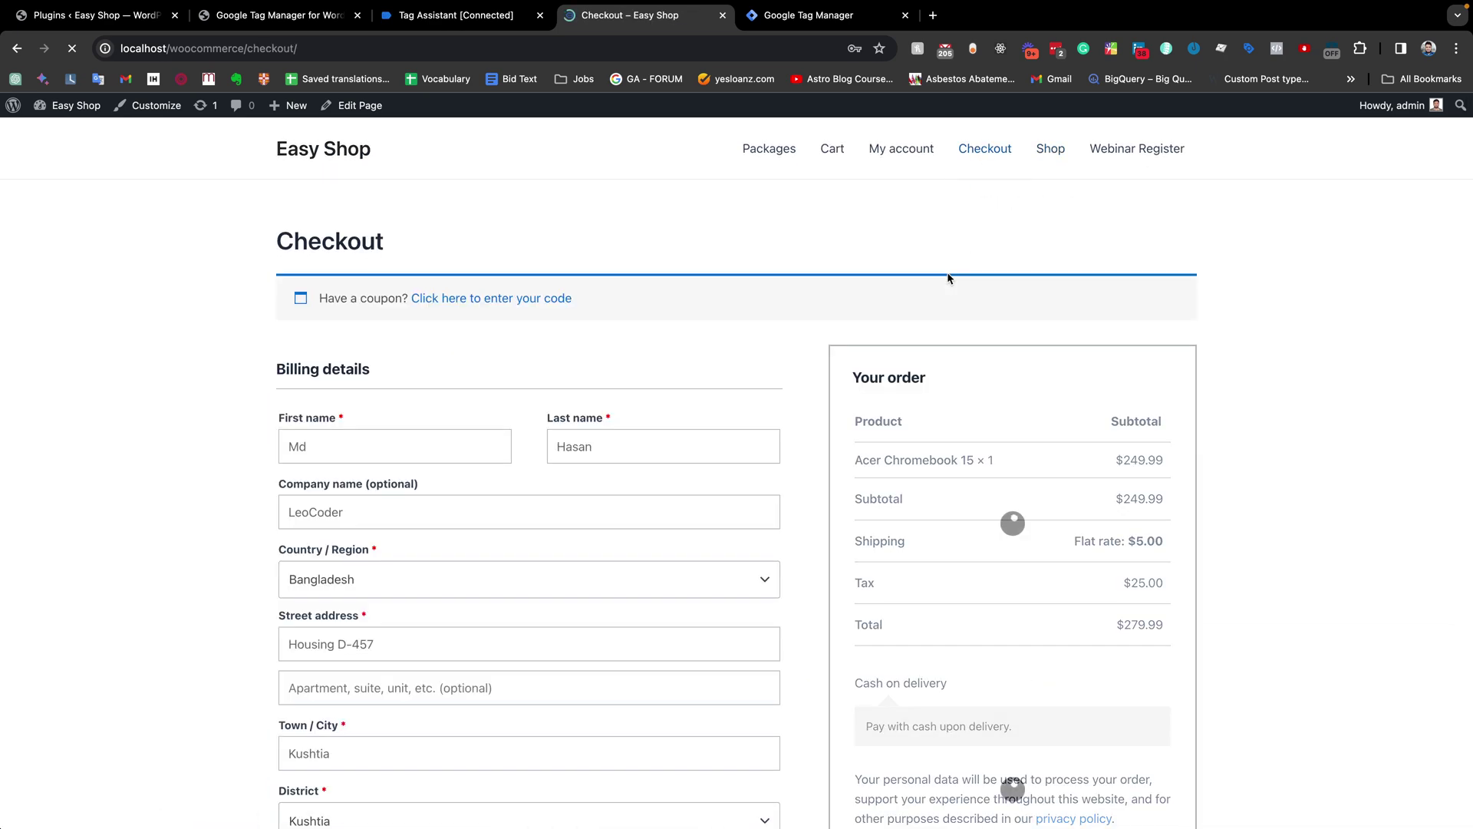
{"action": "scroll", "coordinate": [952, 307], "scroll_direction": "down", "scroll_amount": 6}
{"action": "left_click", "coordinate": [959, 359]}
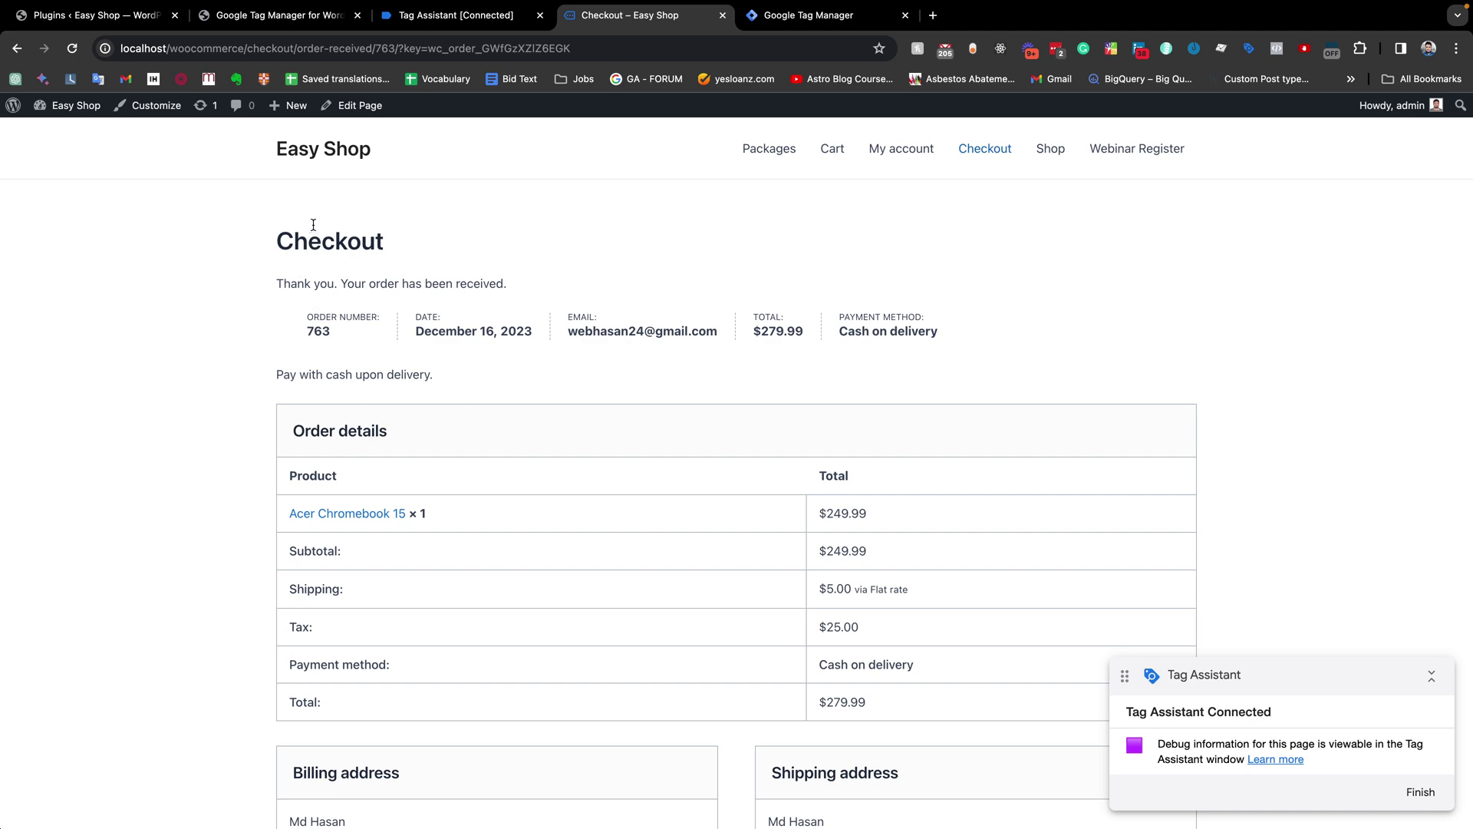
Step: Open the Astra theme's functions.php in the WordPress Theme File Editor and locate the thank-you page redirect code
{"action": "left_click", "coordinate": [136, 20]}
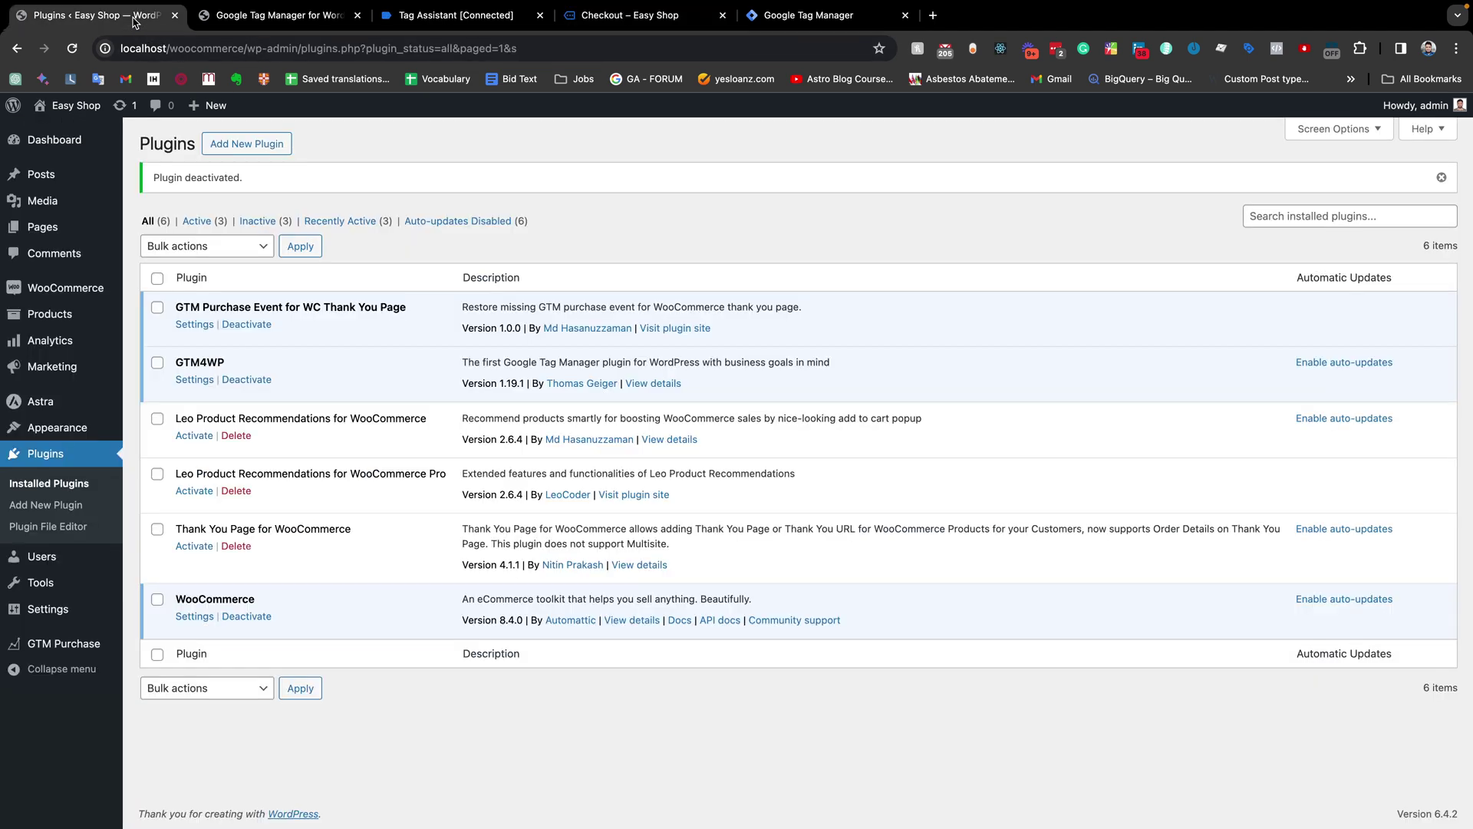
{"action": "mouse_move", "coordinate": [71, 438]}
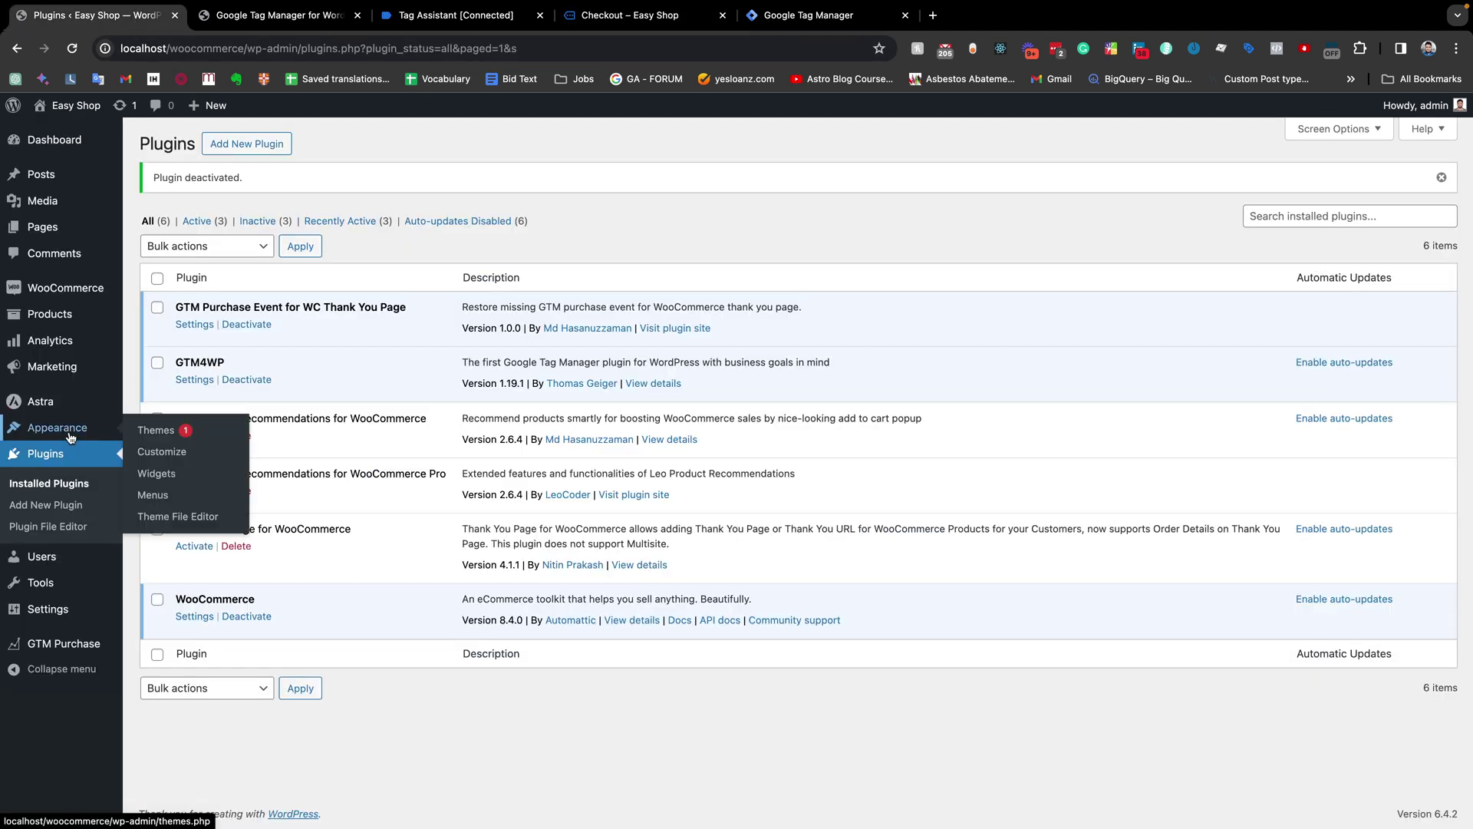
{"action": "left_click", "coordinate": [176, 517]}
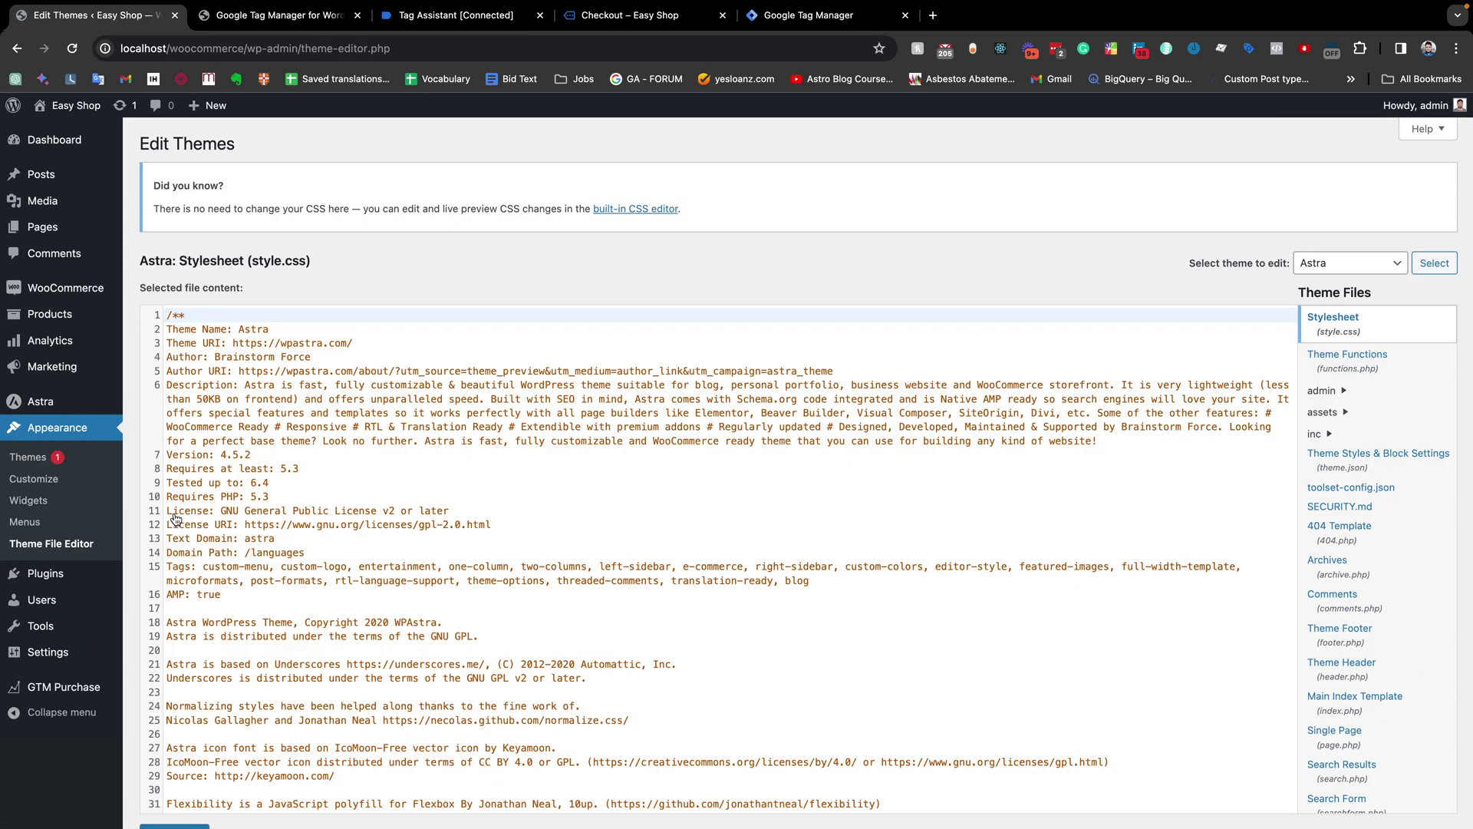
{"action": "left_click", "coordinate": [1363, 370]}
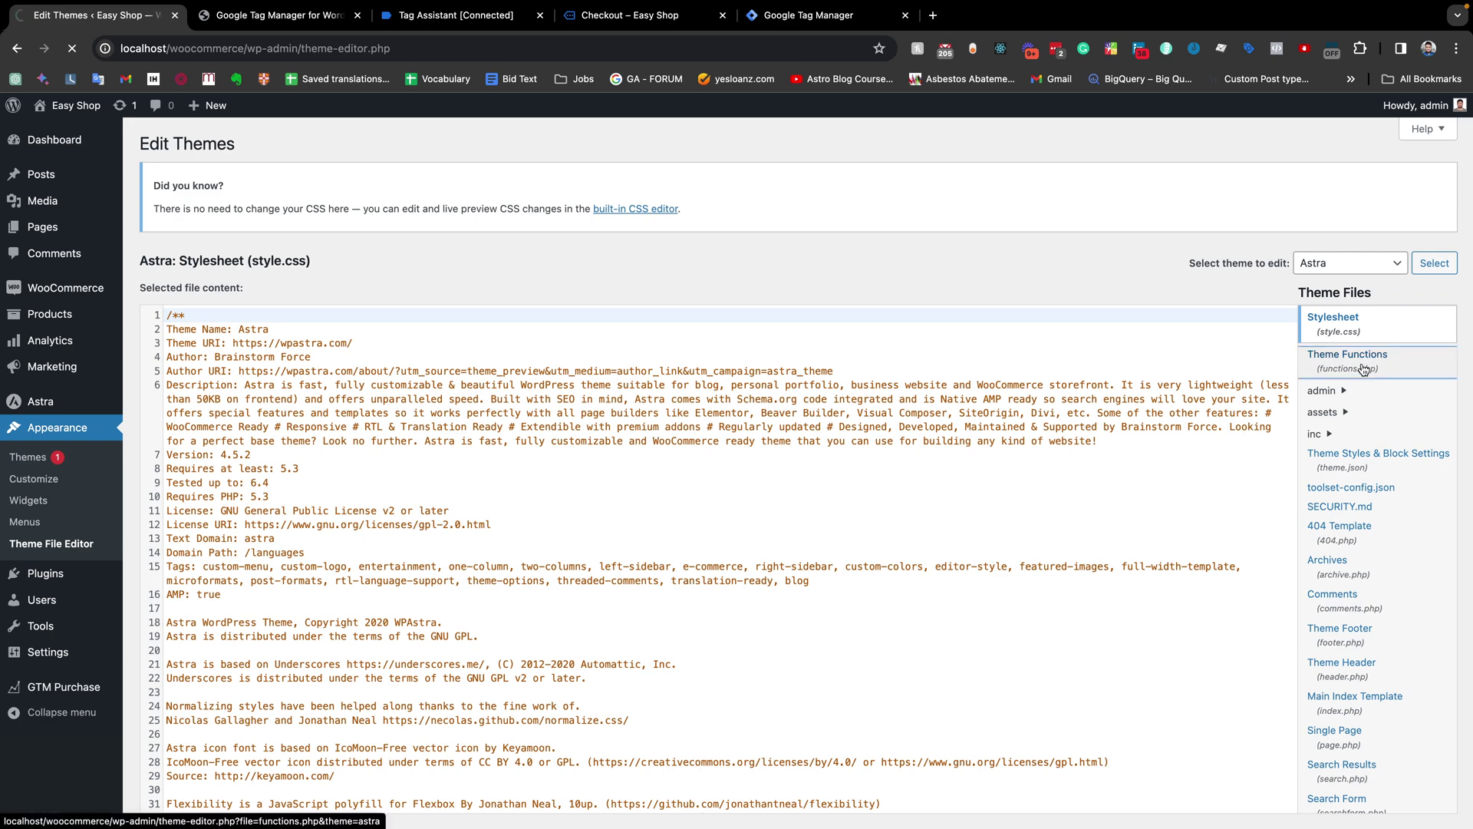
{"action": "scroll", "coordinate": [560, 575], "scroll_direction": "down", "scroll_amount": 20}
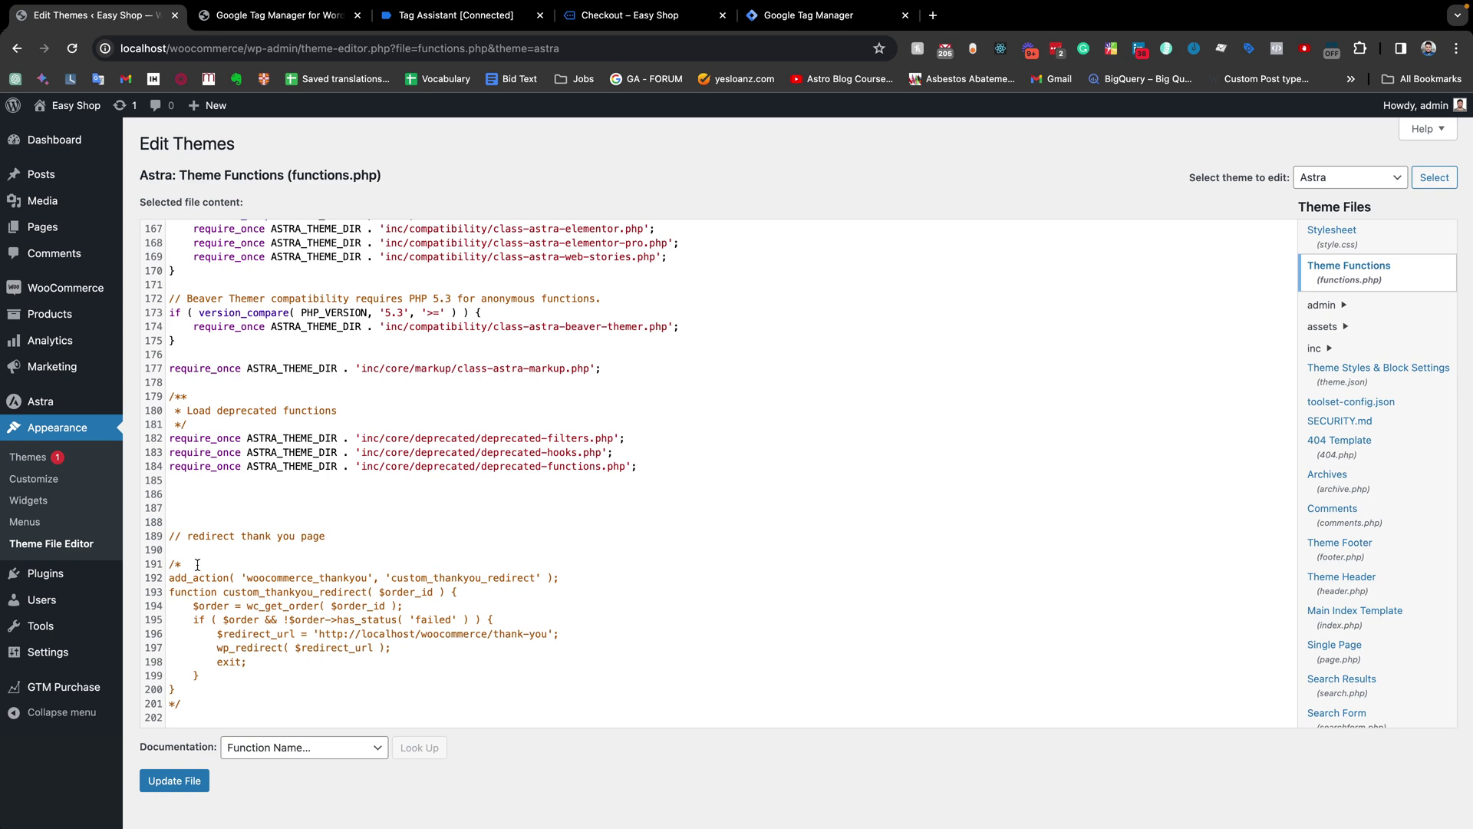
Step: Uncomment the custom_thankyou_redirect code, check its $redirect_url address, and update functions.php
{"action": "left_click_drag", "start_coordinate": [193, 562], "coordinate": [162, 562]}
{"action": "key", "text": "BackSpace"}
{"action": "left_click_drag", "start_coordinate": [184, 704], "coordinate": [162, 706]}
{"action": "key", "text": "BackSpace"}
{"action": "key", "text": "BackSpace"}
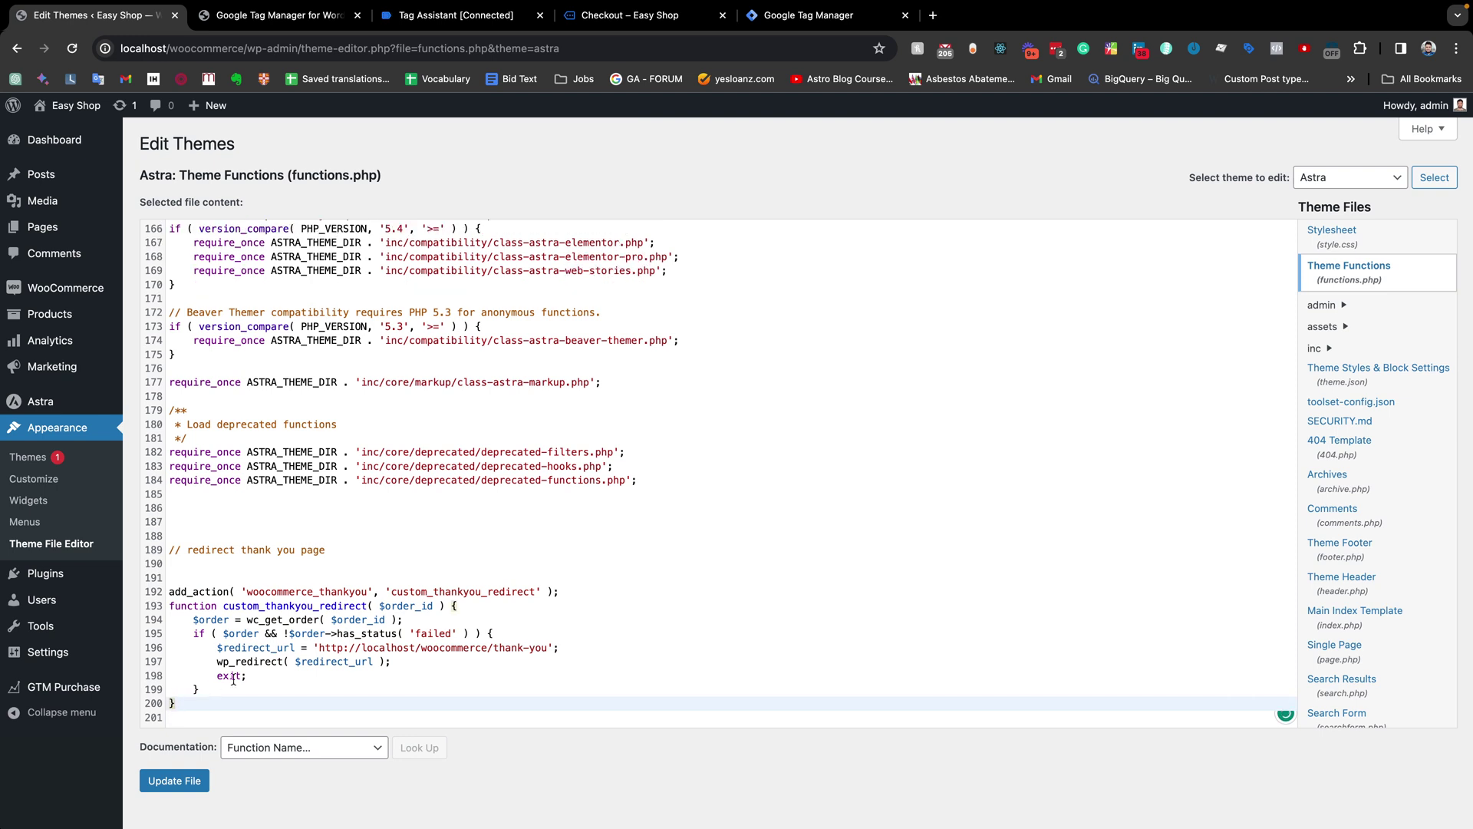
{"action": "double_click", "coordinate": [267, 647]}
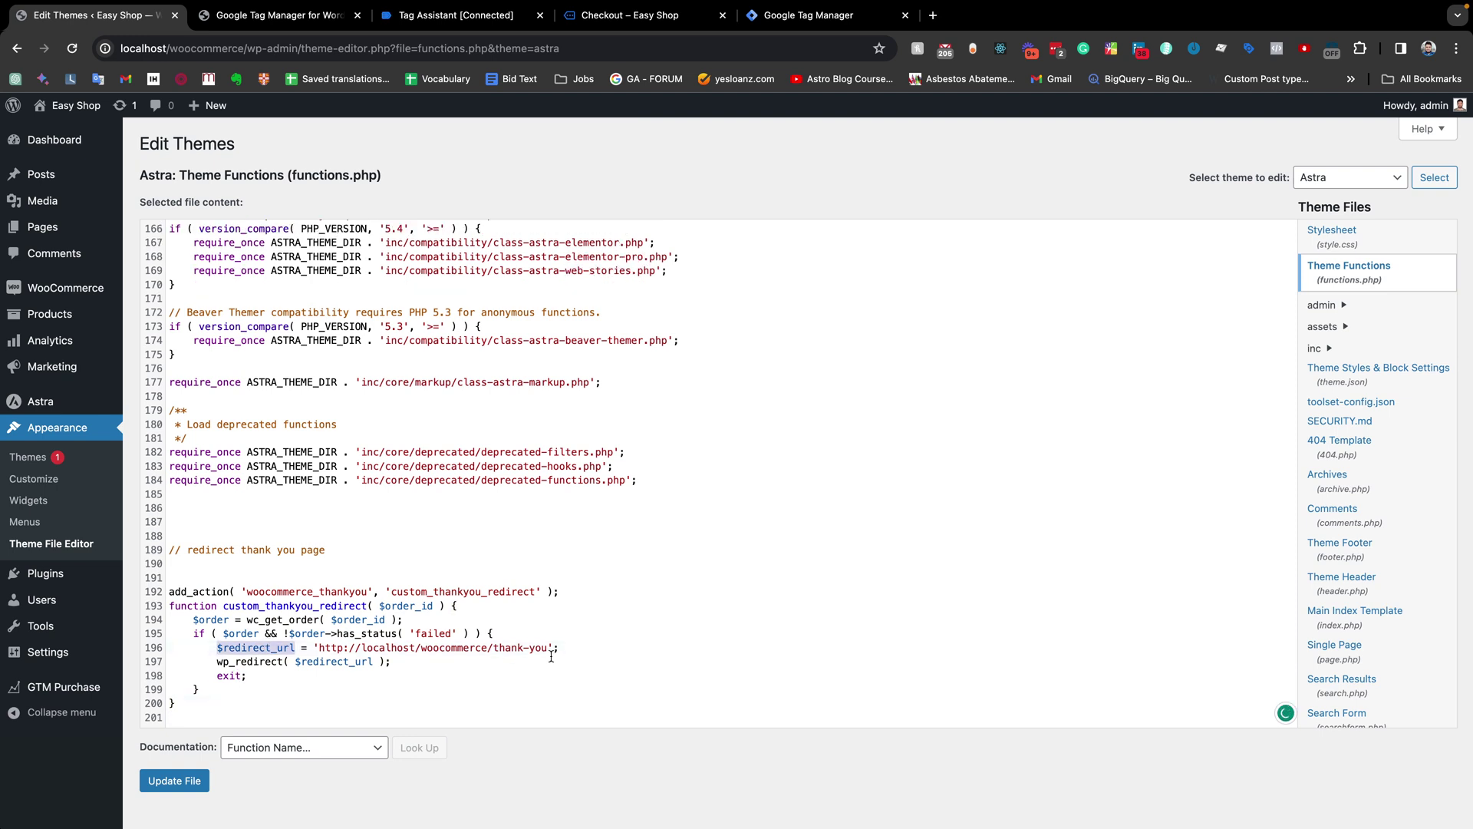
{"action": "left_click_drag", "start_coordinate": [548, 647], "coordinate": [319, 647]}
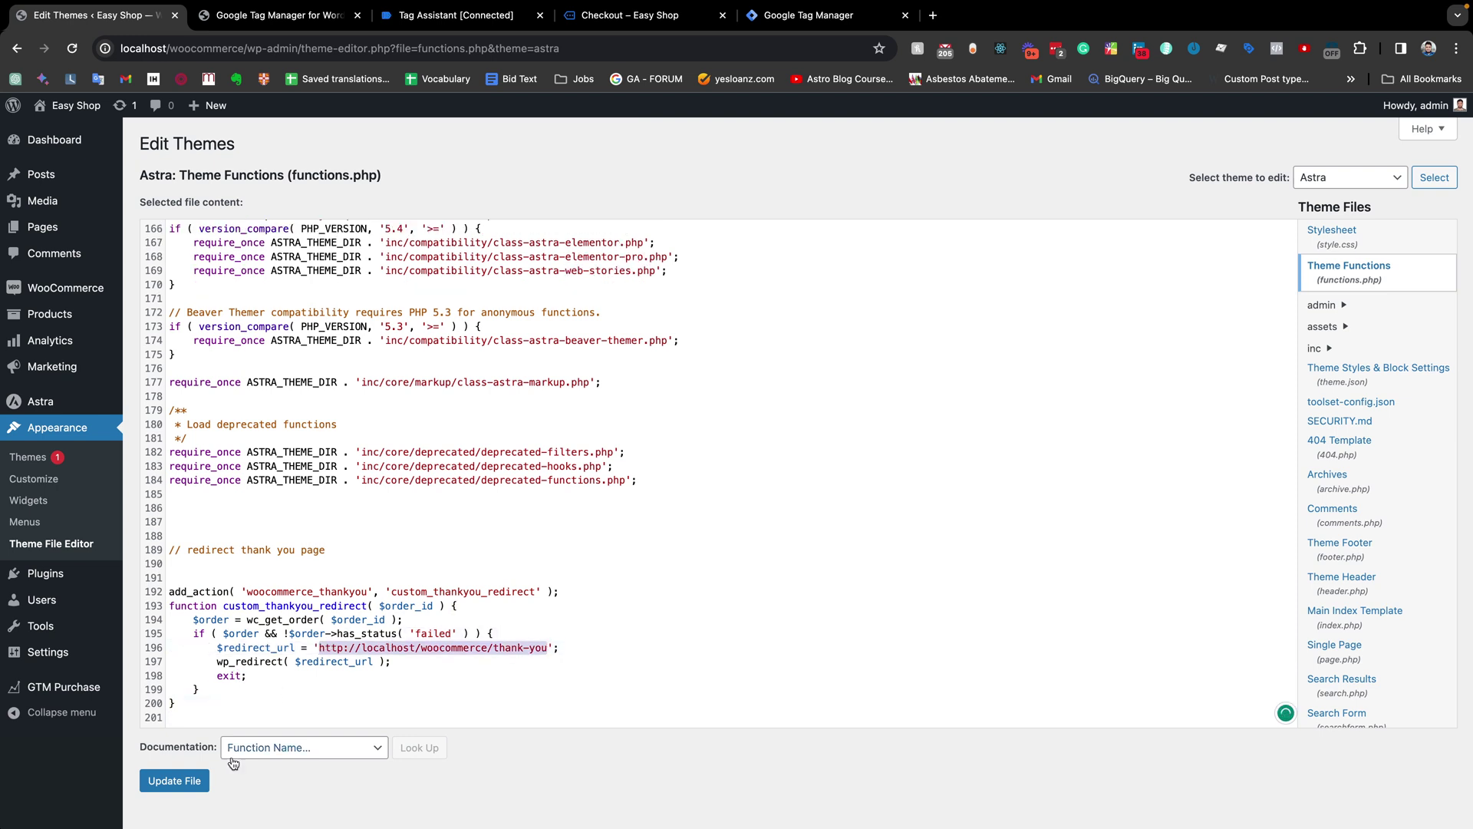
{"action": "left_click", "coordinate": [188, 782]}
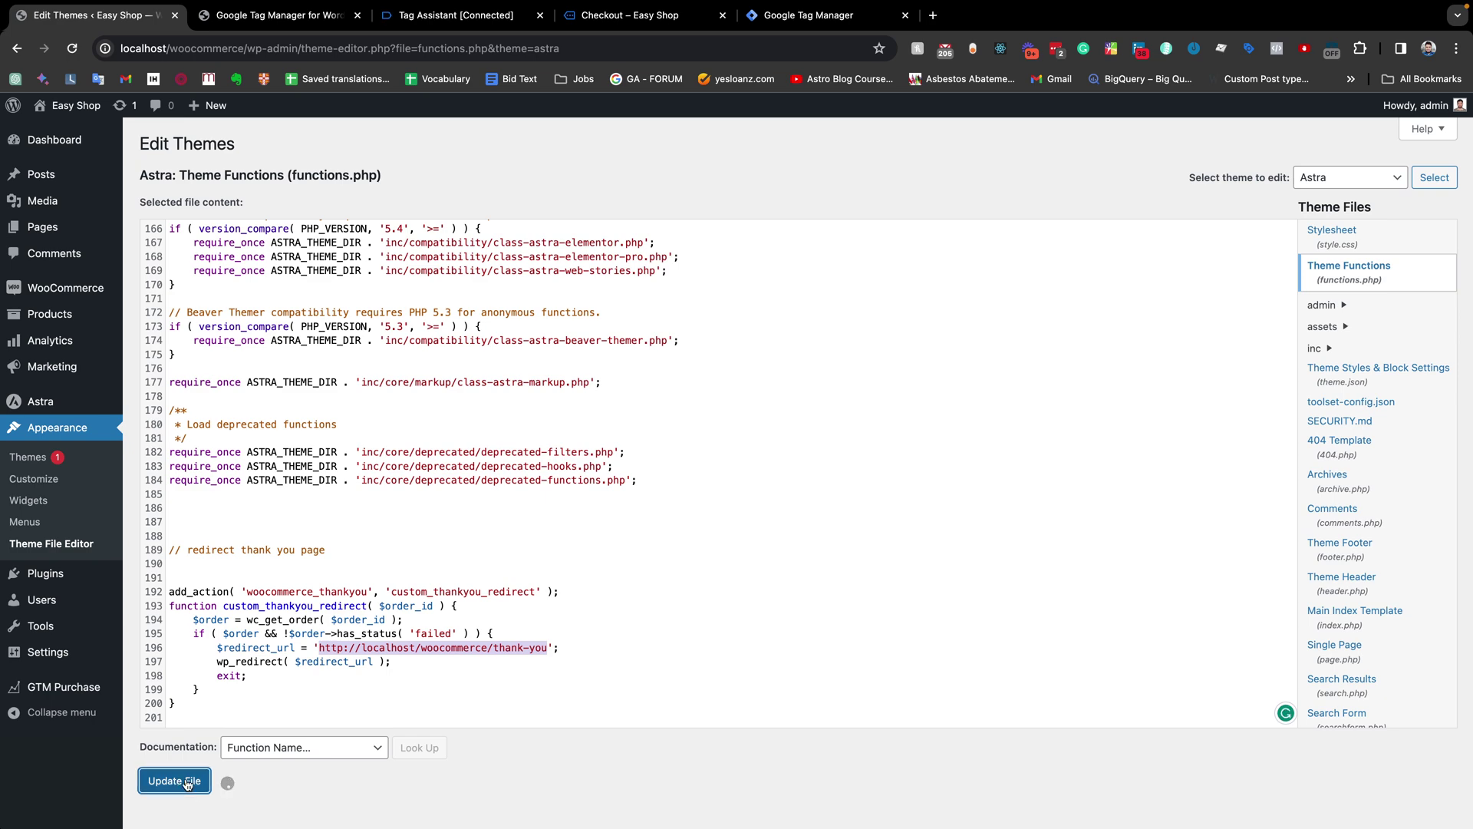
Step: Place a cash-on-delivery test order in the shop for one 5 Pack Wall Charger
{"action": "left_click", "coordinate": [349, 15]}
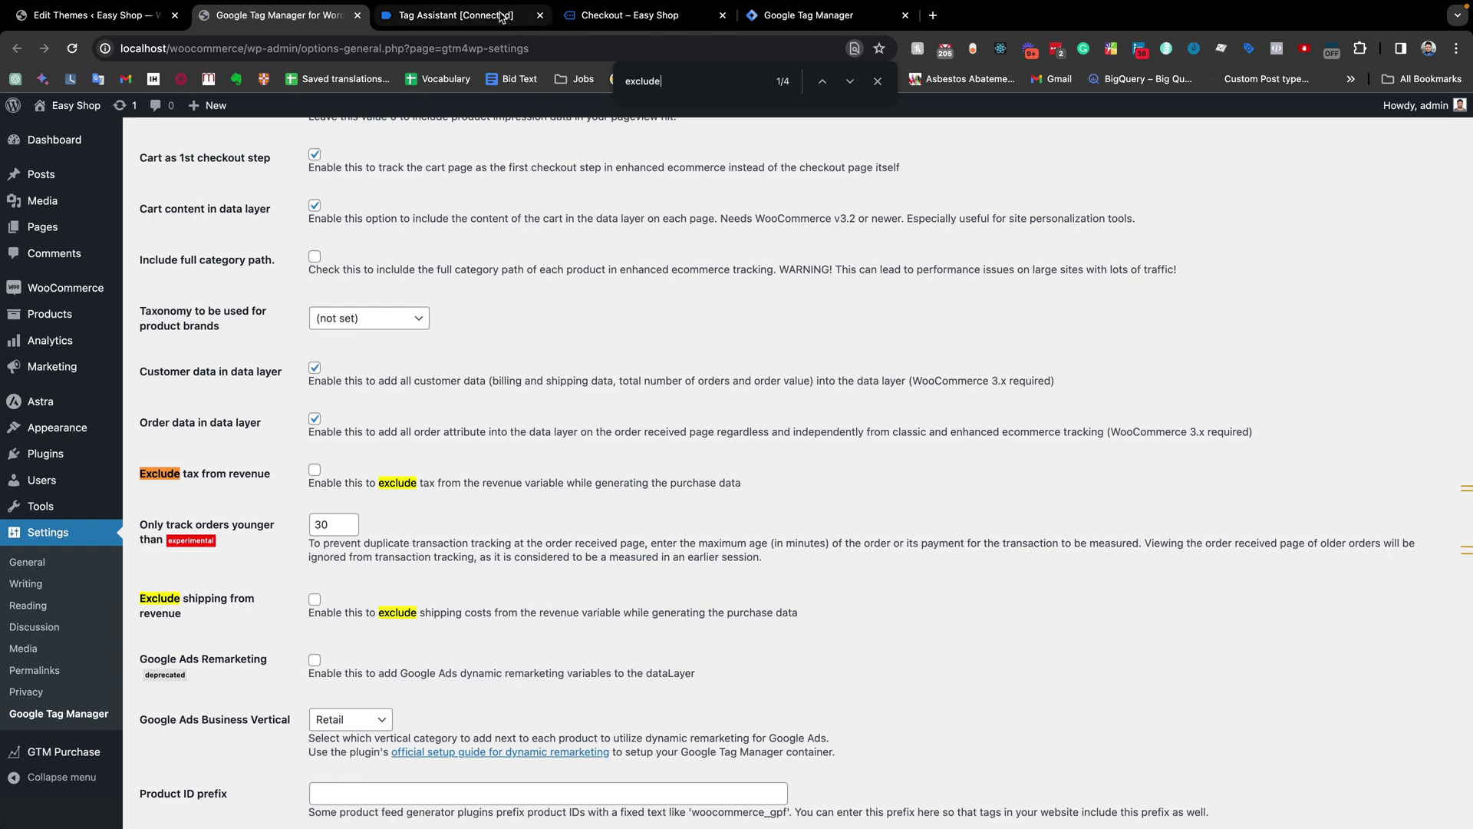
{"action": "left_click", "coordinate": [501, 15]}
{"action": "left_click", "coordinate": [602, 16]}
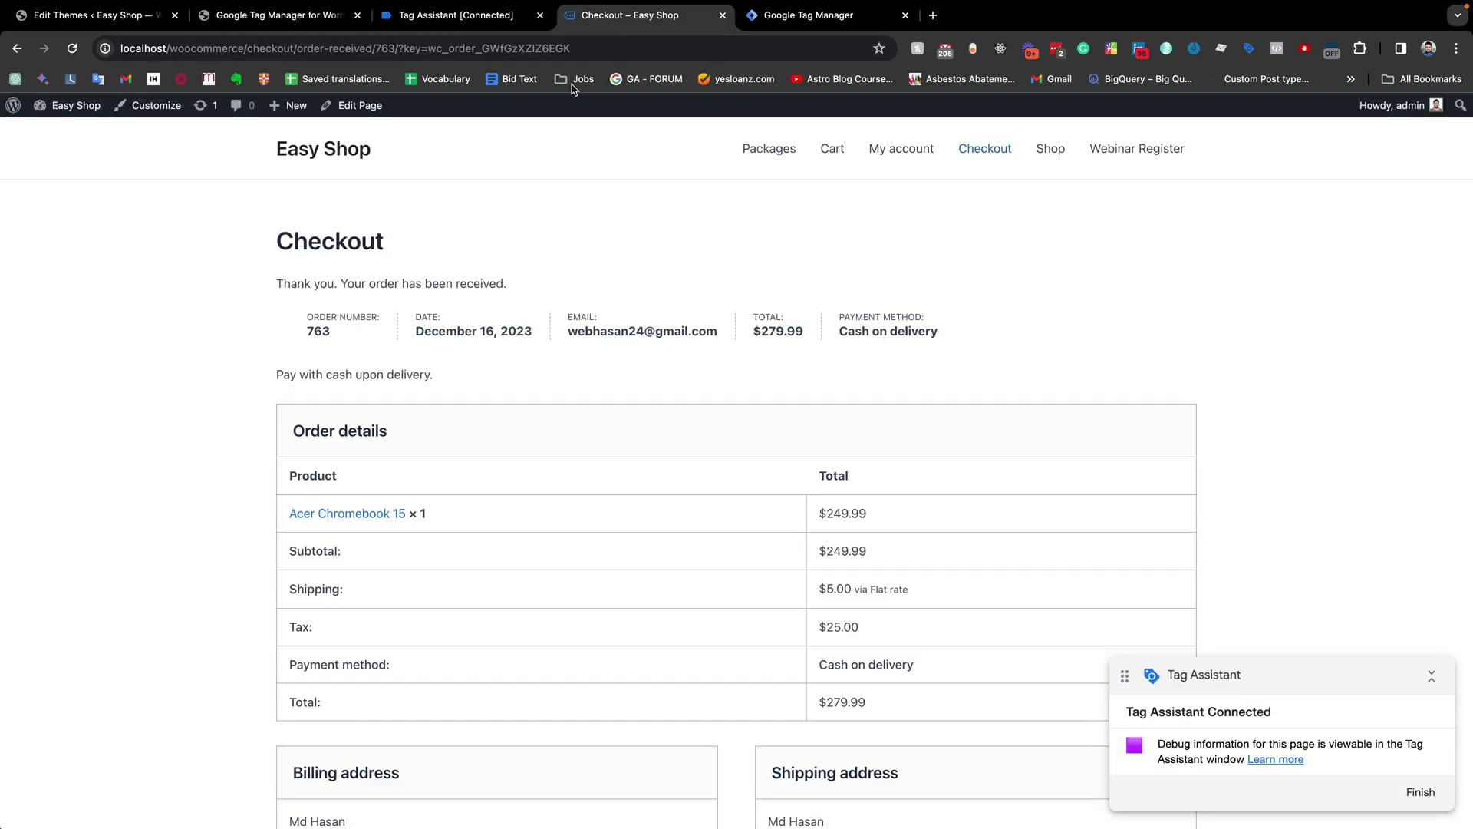
{"action": "left_click", "coordinate": [307, 152]}
{"action": "scroll", "coordinate": [544, 630], "scroll_direction": "down", "scroll_amount": 3}
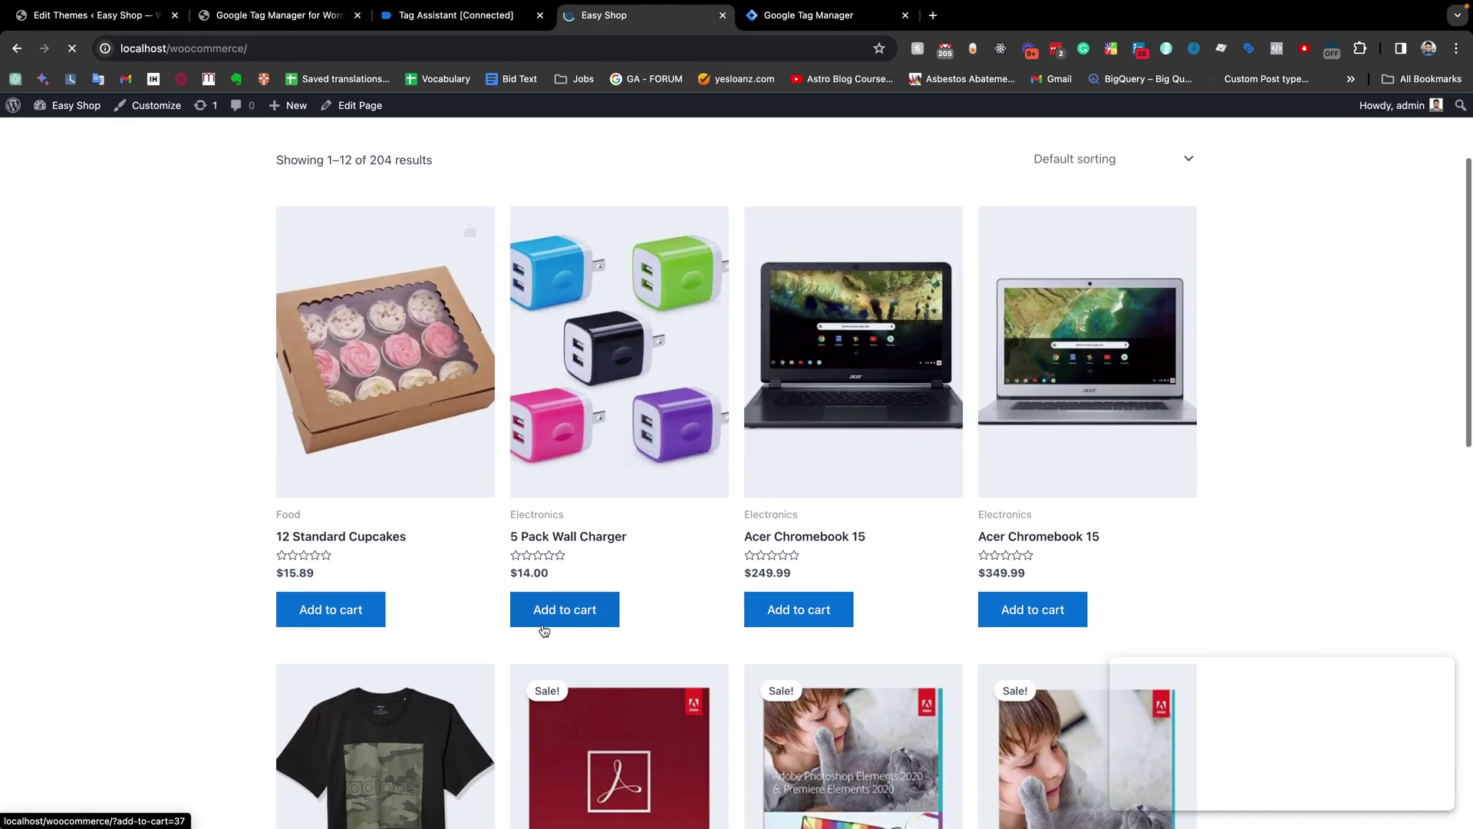
{"action": "left_click", "coordinate": [544, 625]}
{"action": "scroll", "coordinate": [1006, 148], "scroll_direction": "up", "scroll_amount": 3}
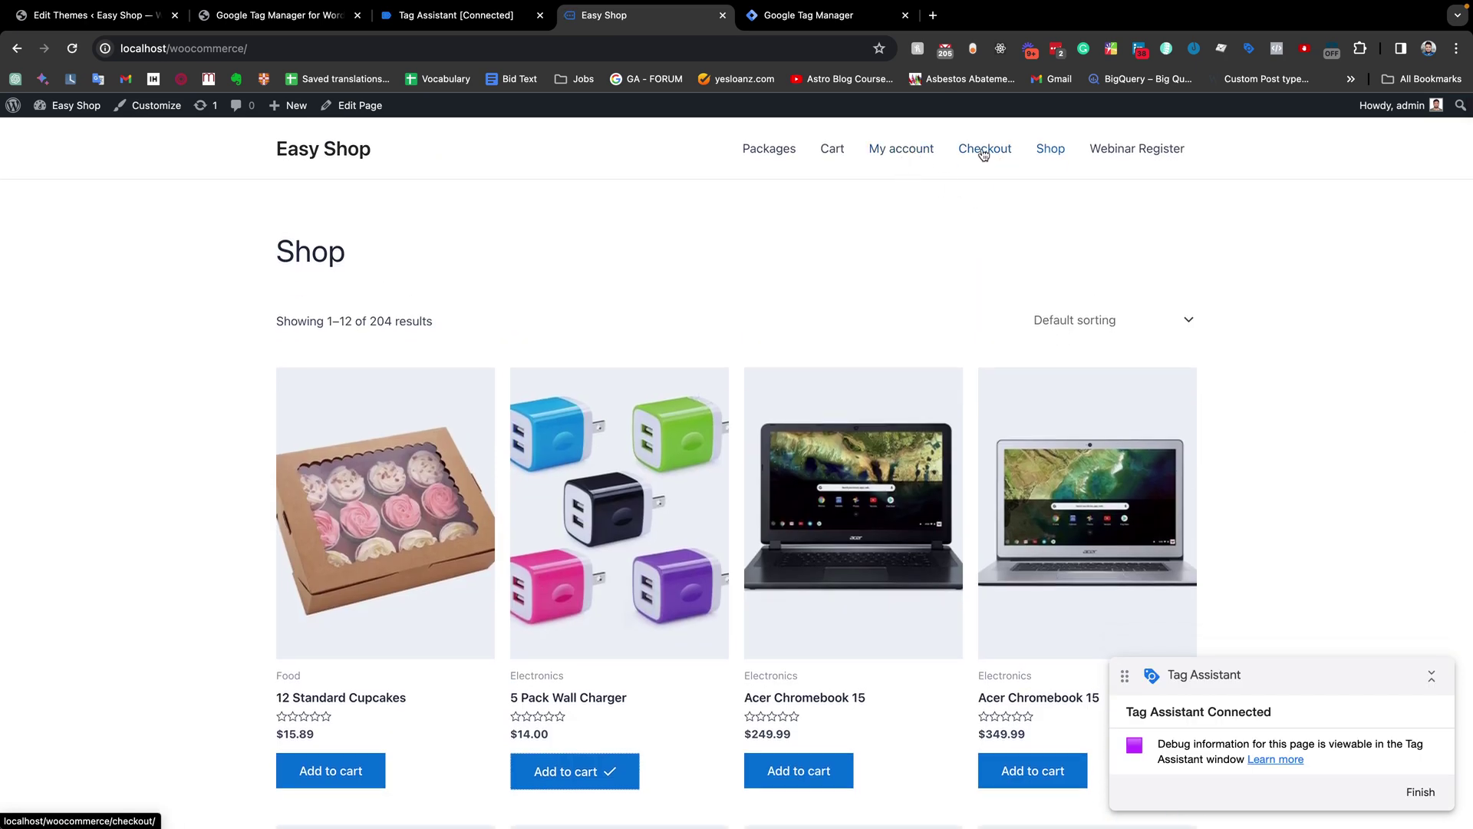
{"action": "left_click", "coordinate": [984, 152]}
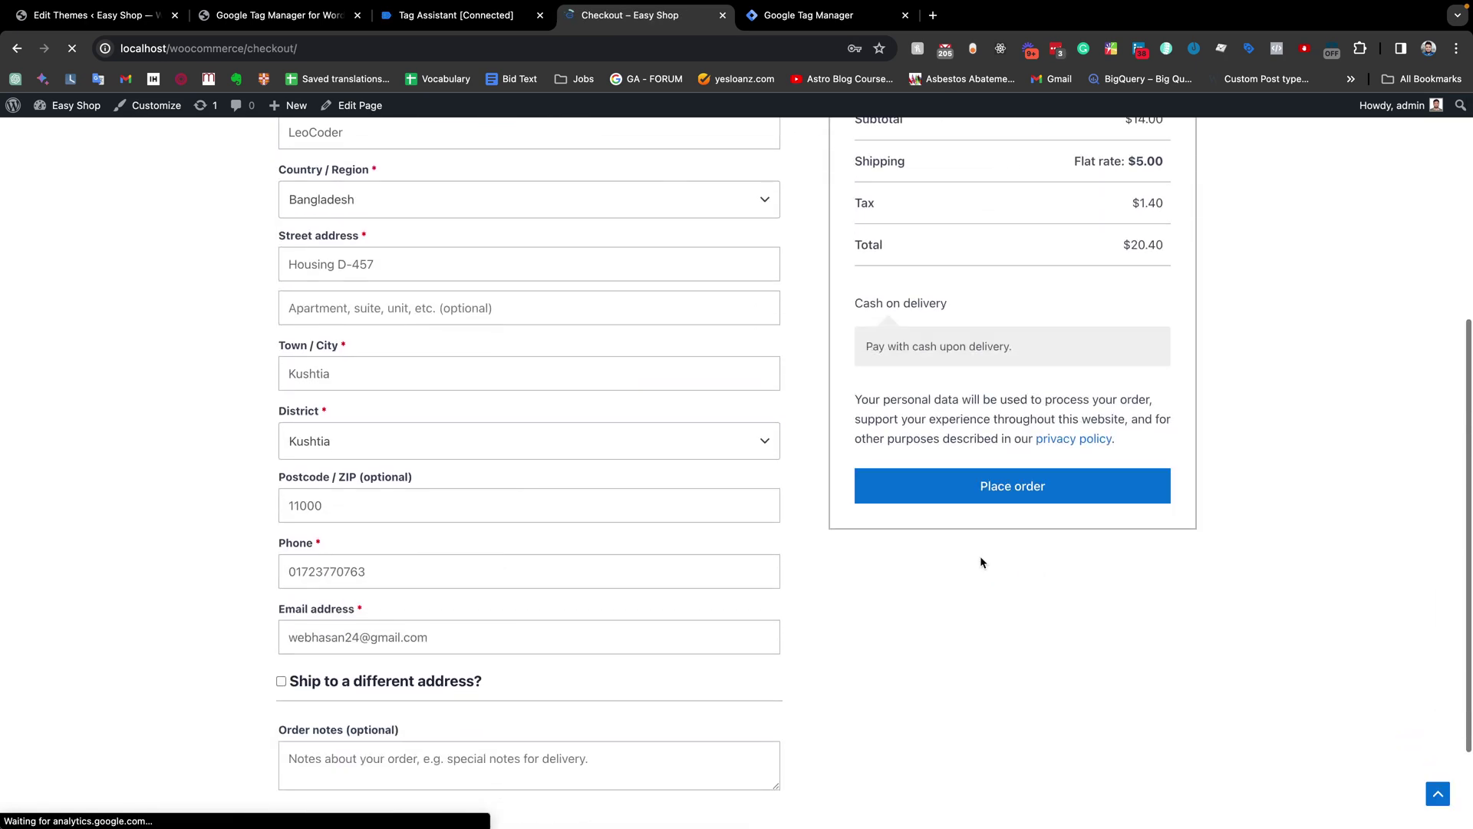
{"action": "left_click", "coordinate": [942, 490]}
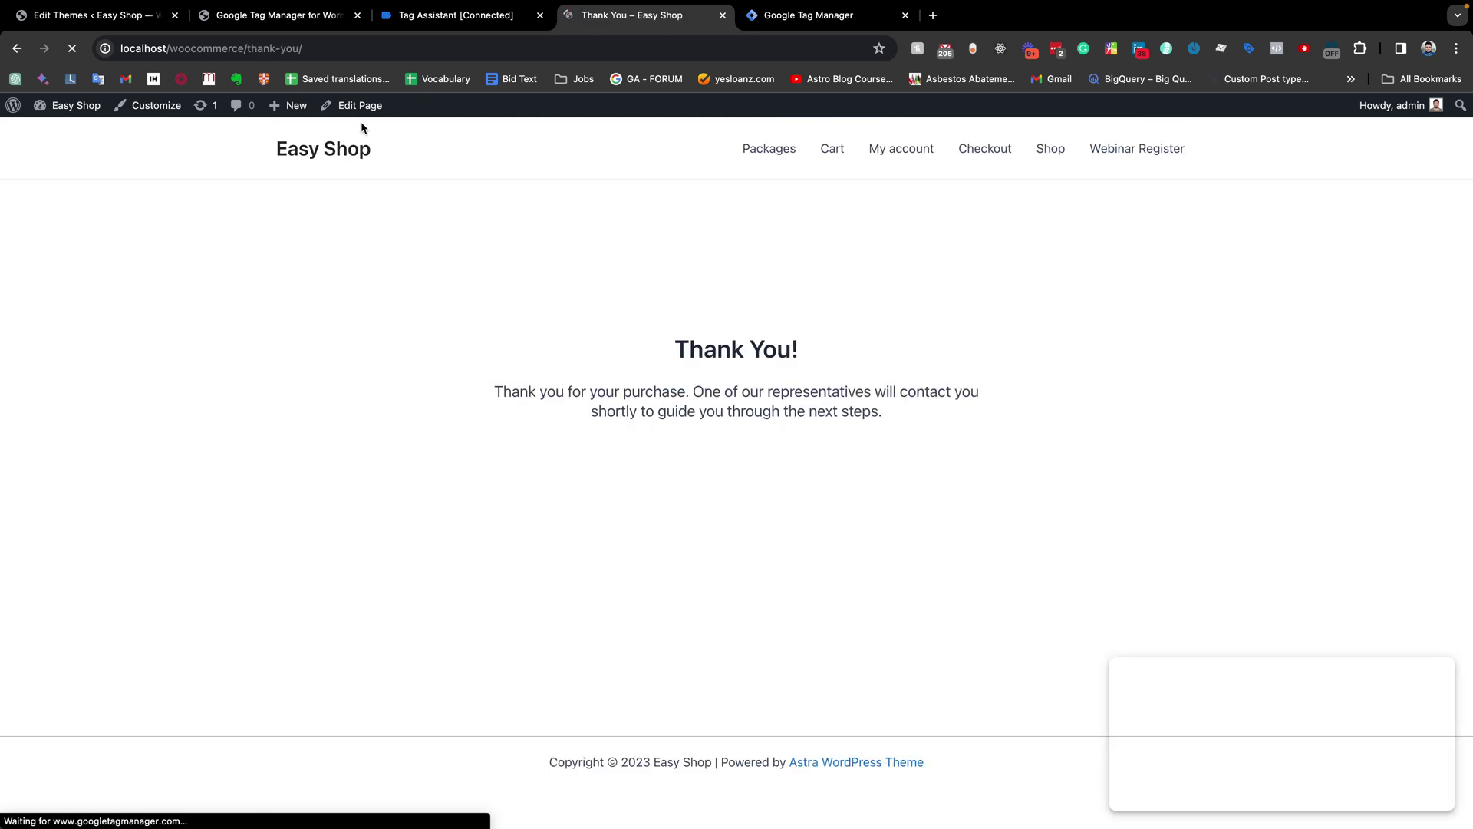
Step: Check the thank-you page's address, and look for a purchase event under the Checkout and Thank You pages in Tag Assistant
{"action": "left_click_drag", "start_coordinate": [203, 49], "coordinate": [302, 49]}
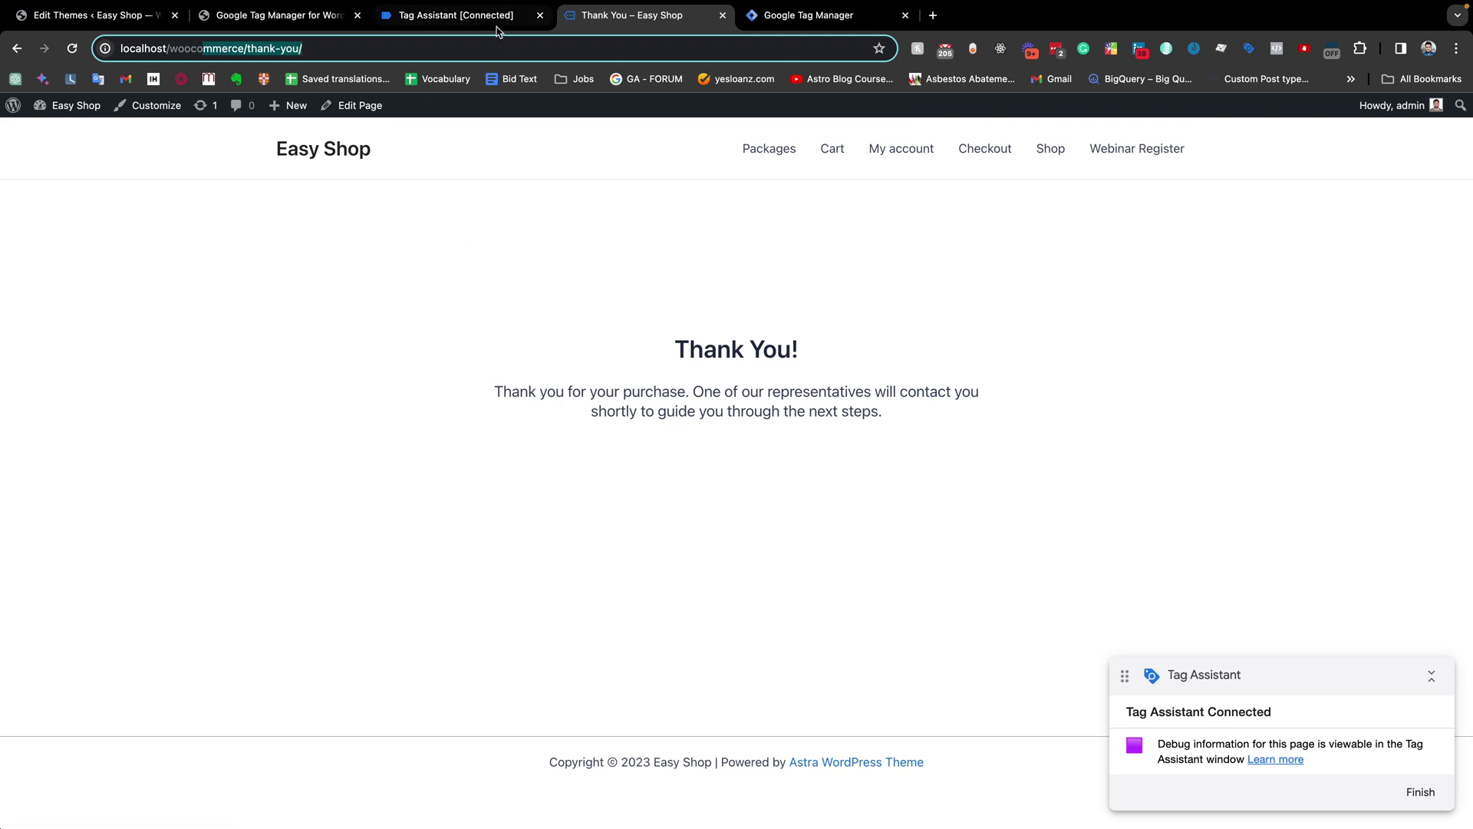
{"action": "left_click", "coordinate": [474, 15]}
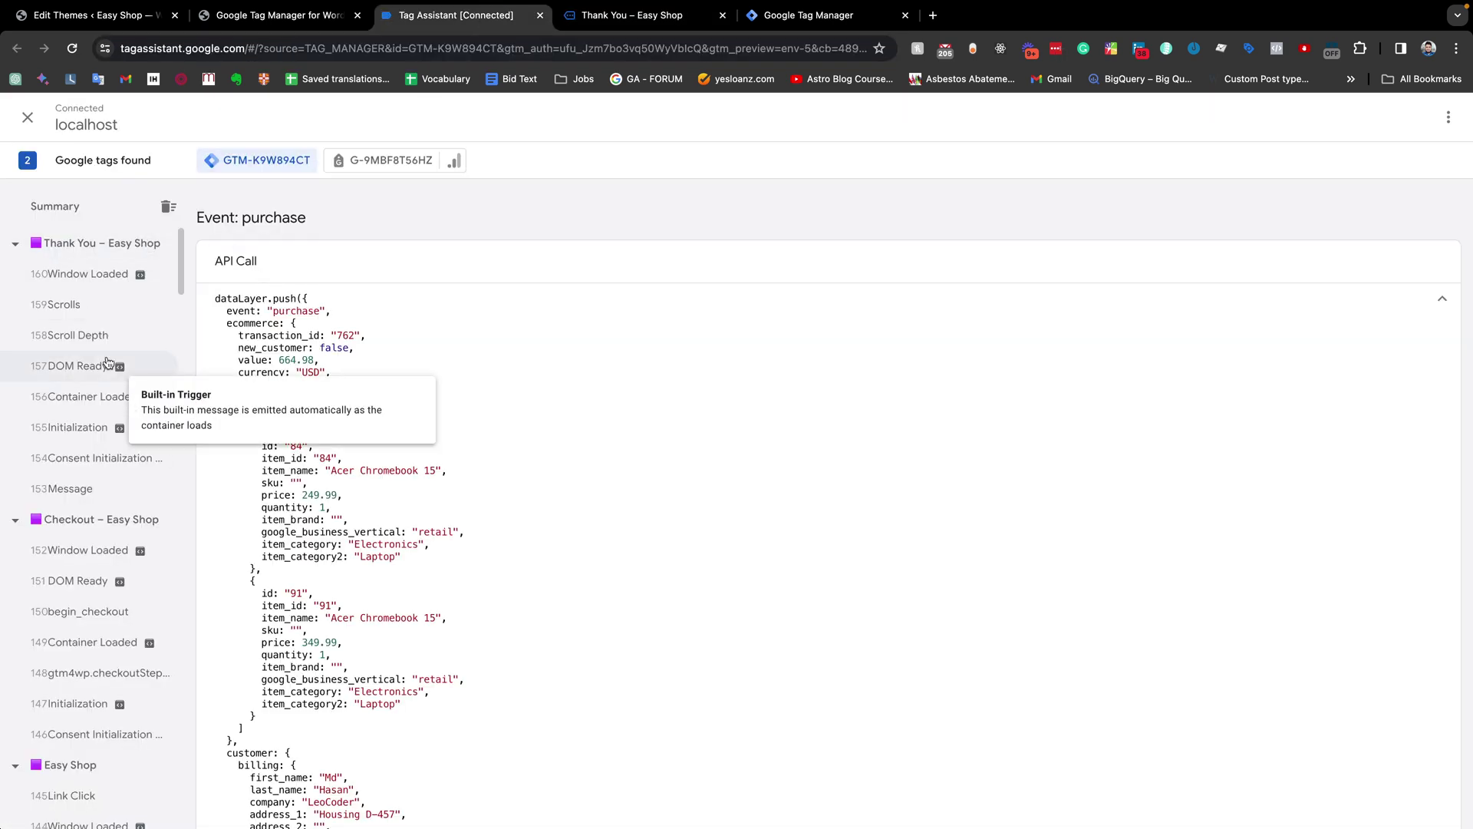
{"action": "left_click", "coordinate": [102, 528]}
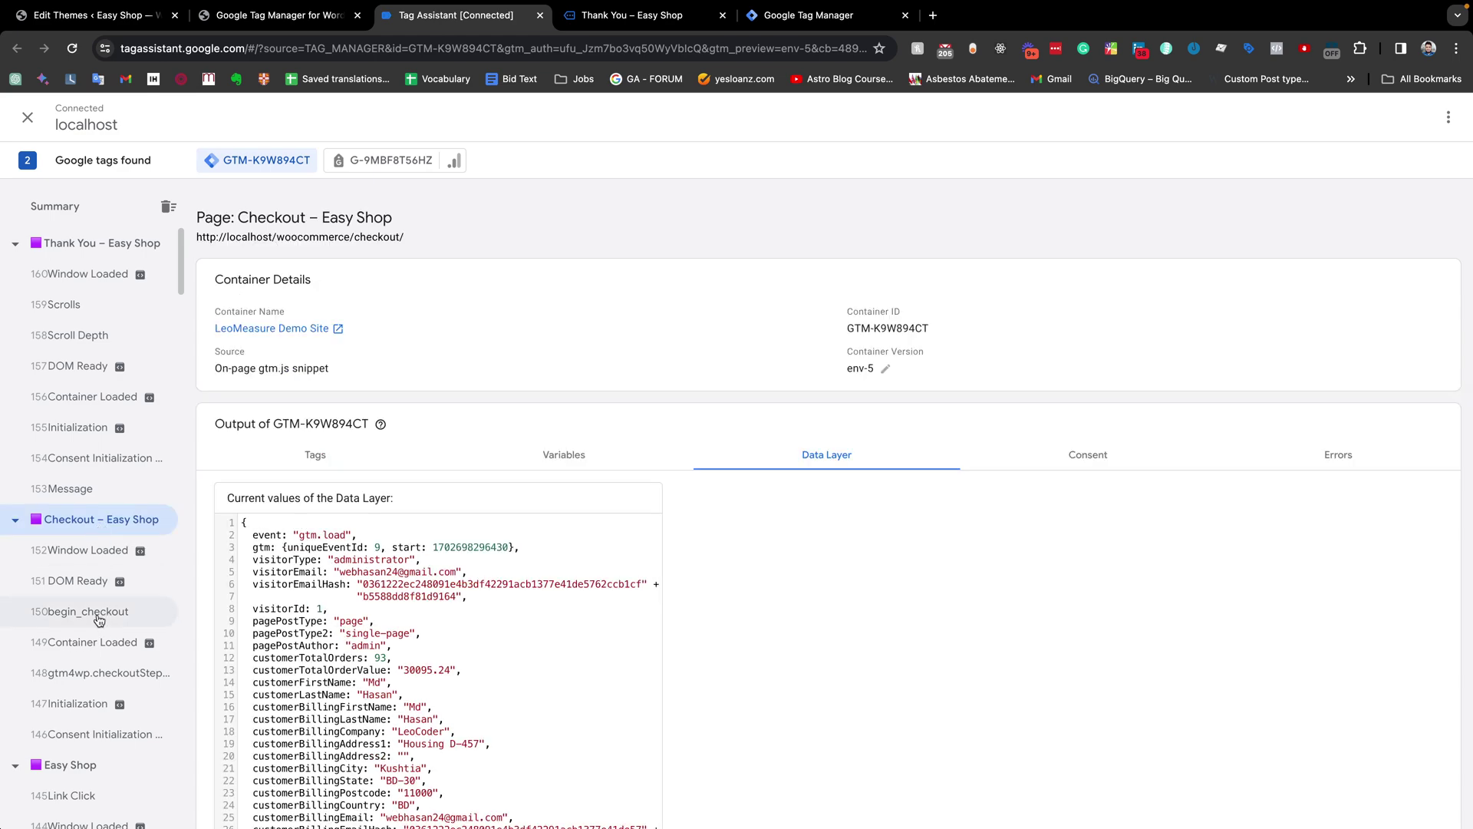
{"action": "left_click", "coordinate": [95, 619]}
{"action": "left_click", "coordinate": [117, 530]}
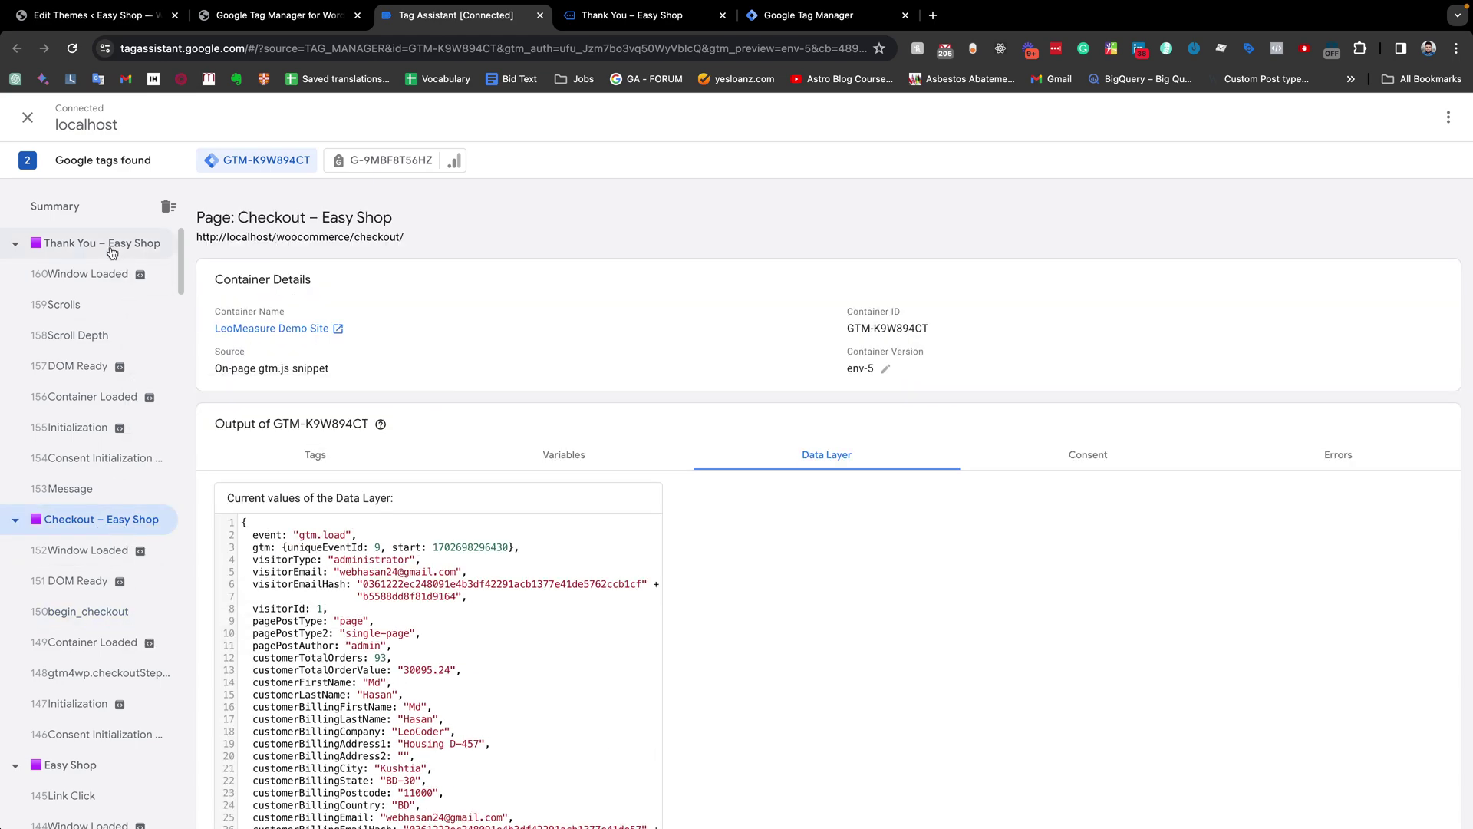
{"action": "left_click", "coordinate": [107, 246]}
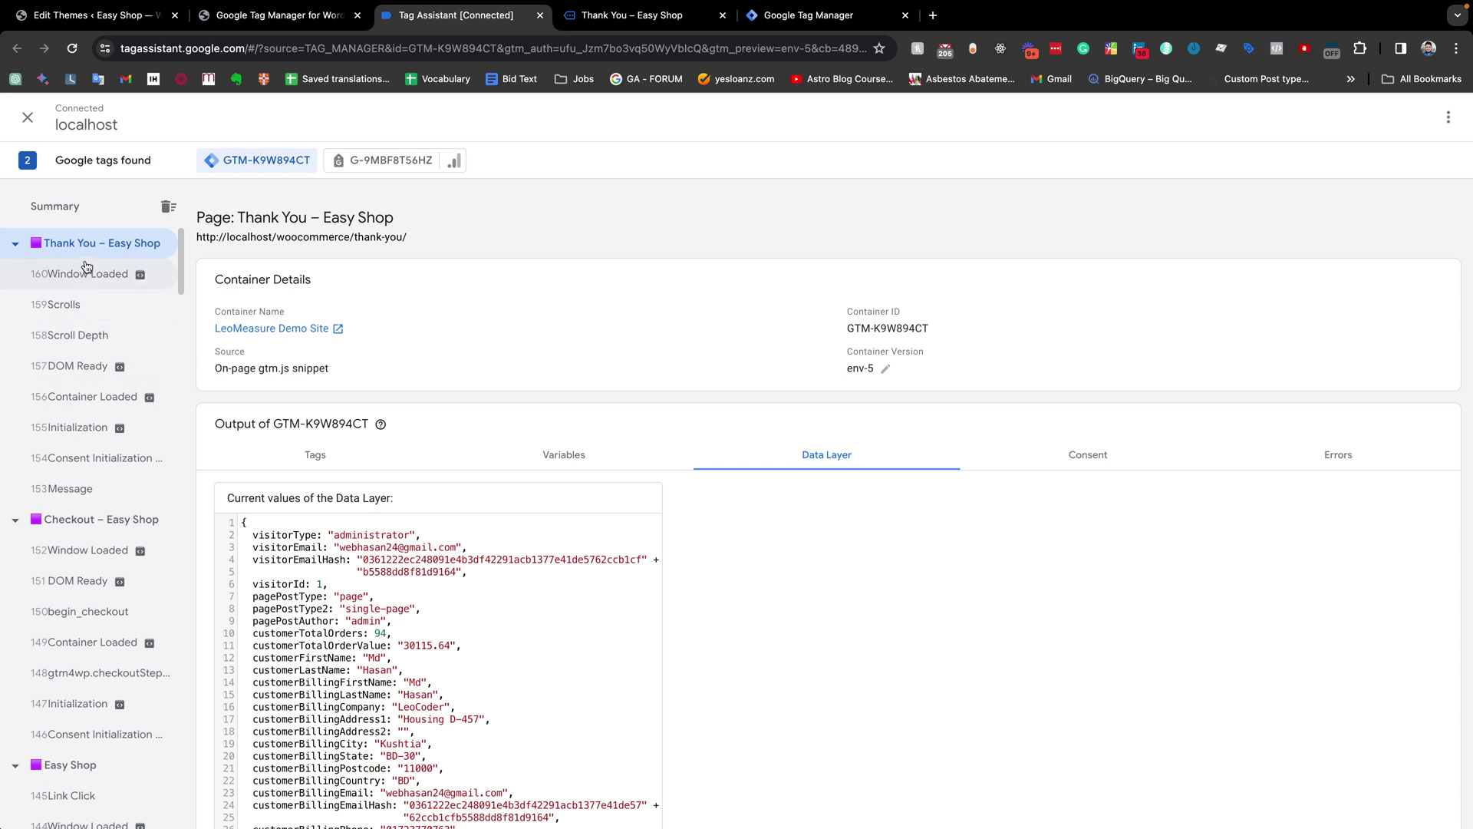
Step: Try adding an order key parameter to the thank-you page's address, and reload the page without it
{"action": "left_click", "coordinate": [633, 16]}
{"action": "left_click_drag", "start_coordinate": [366, 48], "coordinate": [119, 47]}
{"action": "left_click", "coordinate": [247, 47]}
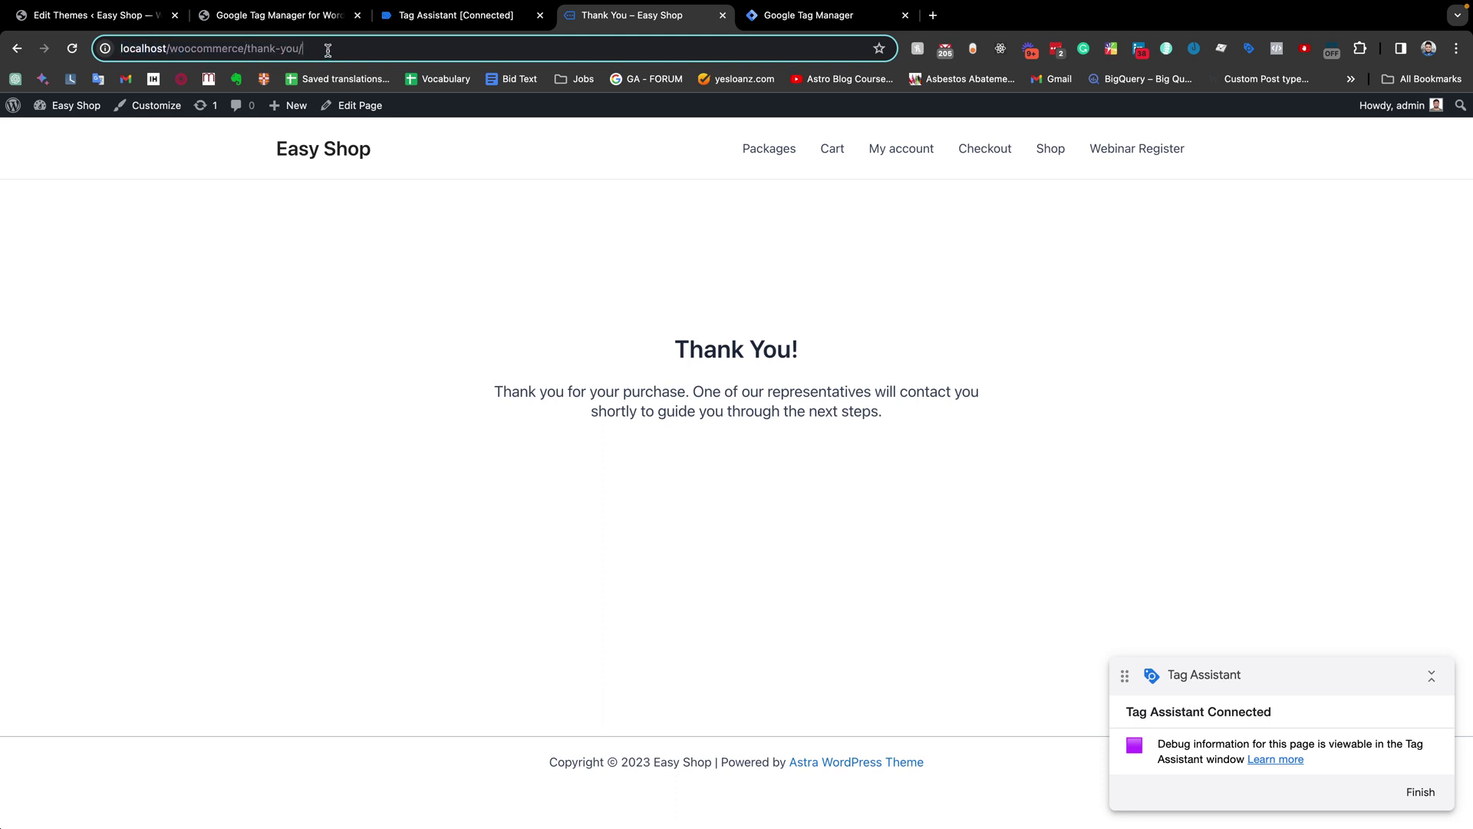
{"action": "type", "text": "?o"}
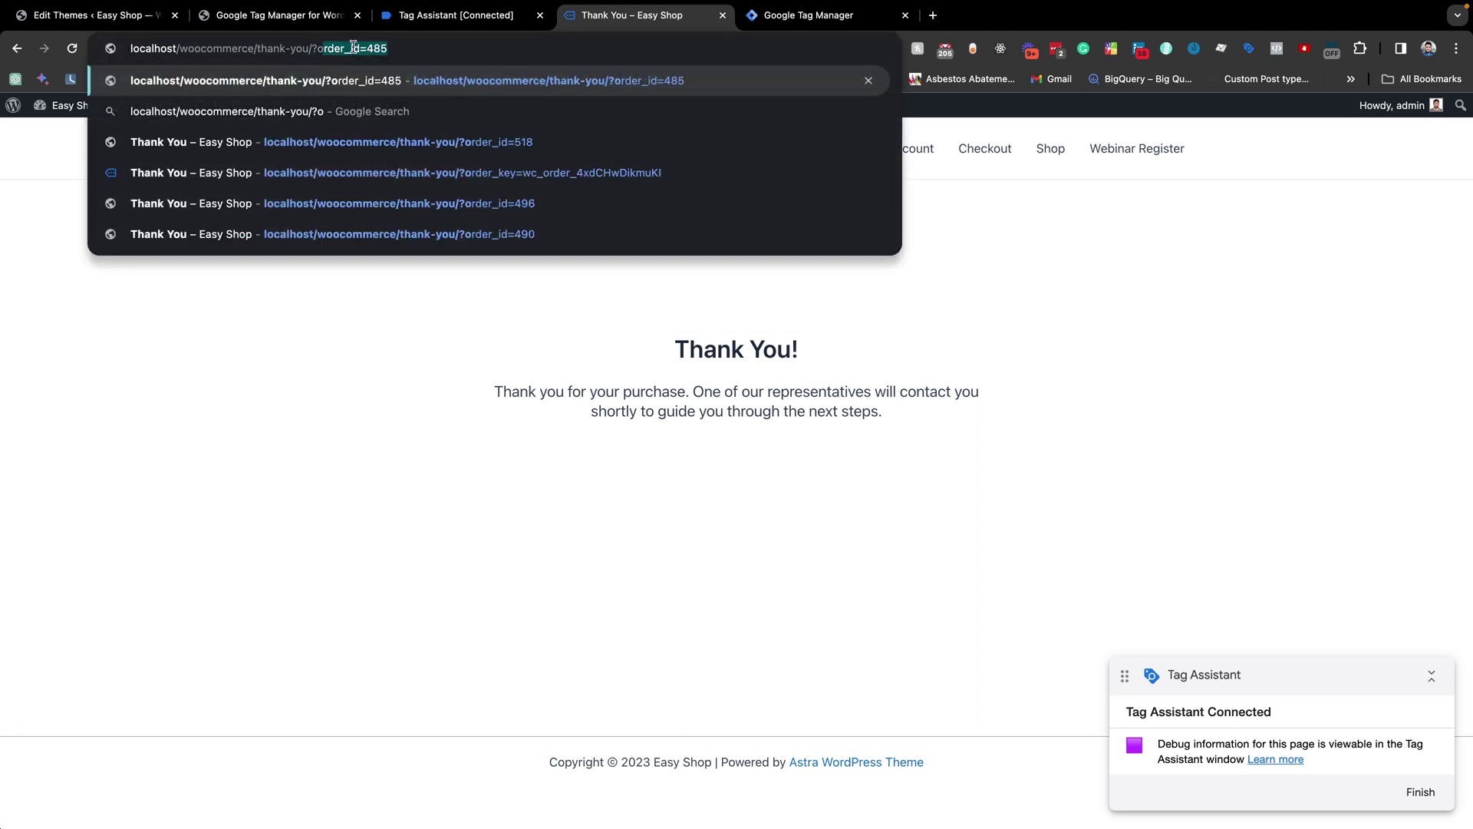
{"action": "left_click", "coordinate": [357, 48]}
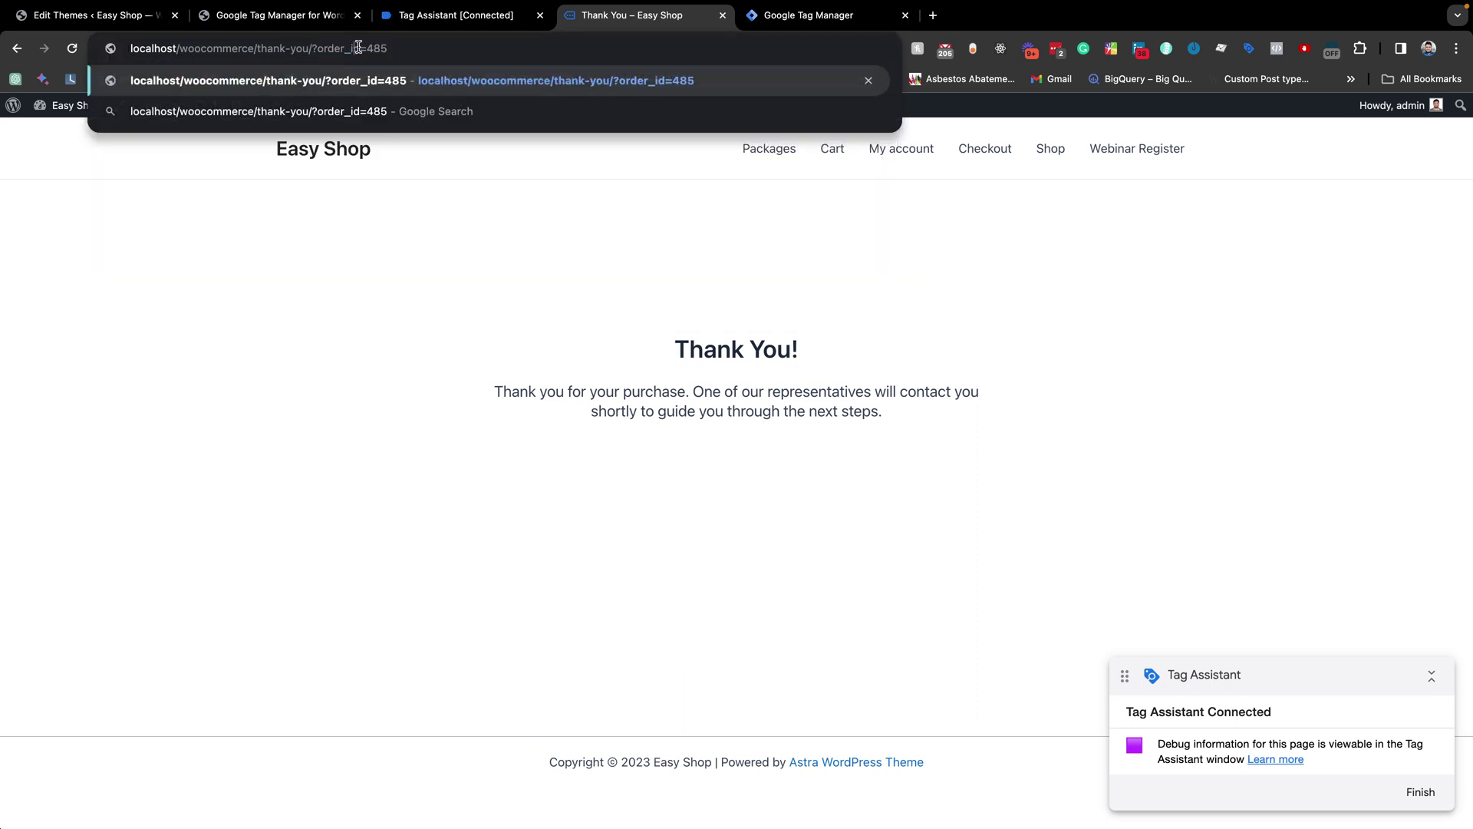
{"action": "left_click_drag", "start_coordinate": [359, 47], "coordinate": [350, 47]}
{"action": "type", "text": "kye"}
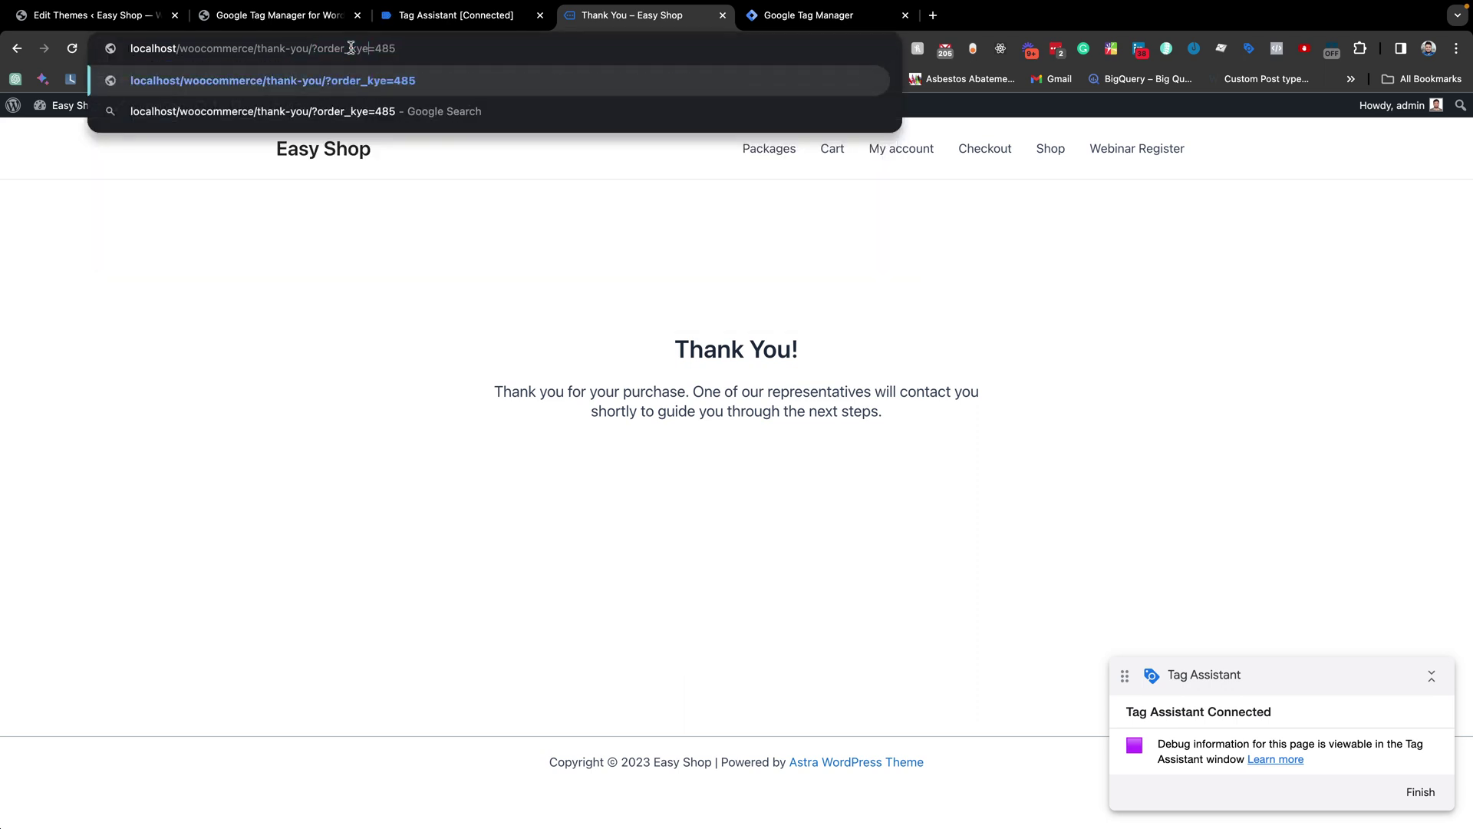
{"action": "left_click_drag", "start_coordinate": [312, 48], "coordinate": [582, 49]}
{"action": "key", "text": "BackSpace"}
{"action": "key", "text": "Return"}
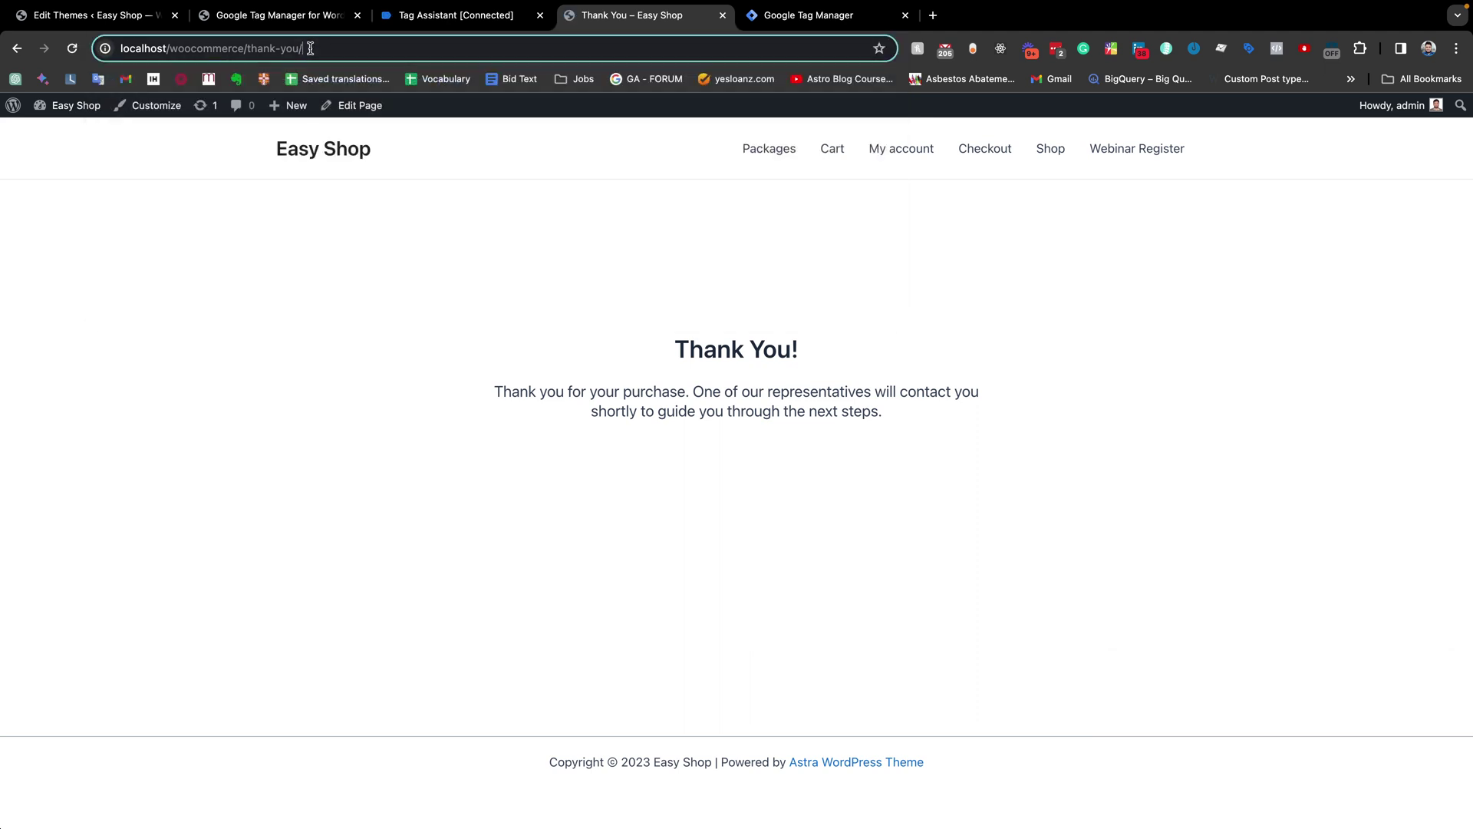
{"action": "left_click", "coordinate": [310, 47]}
{"action": "left_click", "coordinate": [312, 47]}
{"action": "left_click_drag", "start_coordinate": [305, 47], "coordinate": [116, 48]}
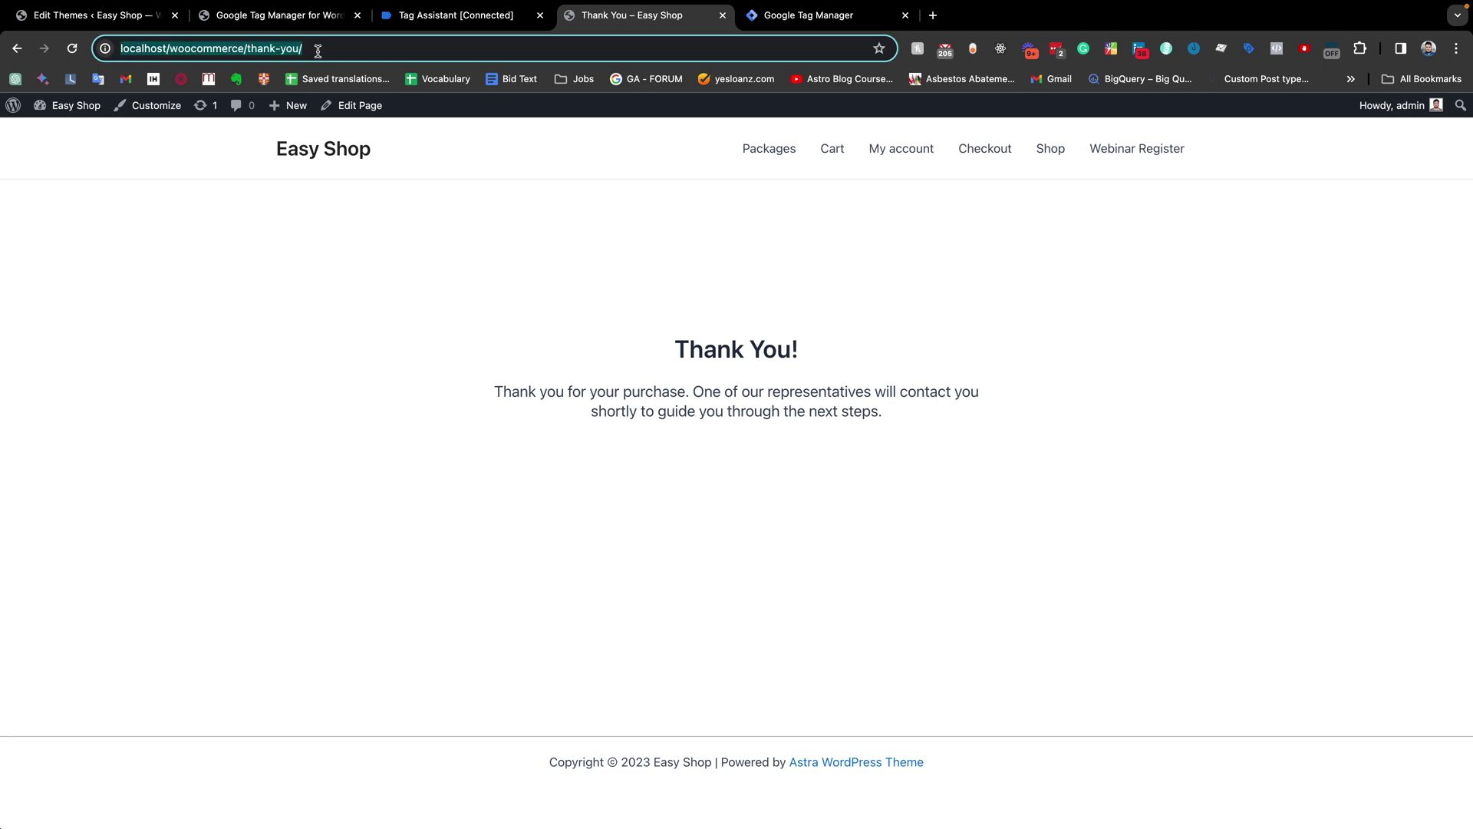
{"action": "left_click", "coordinate": [112, 17]}
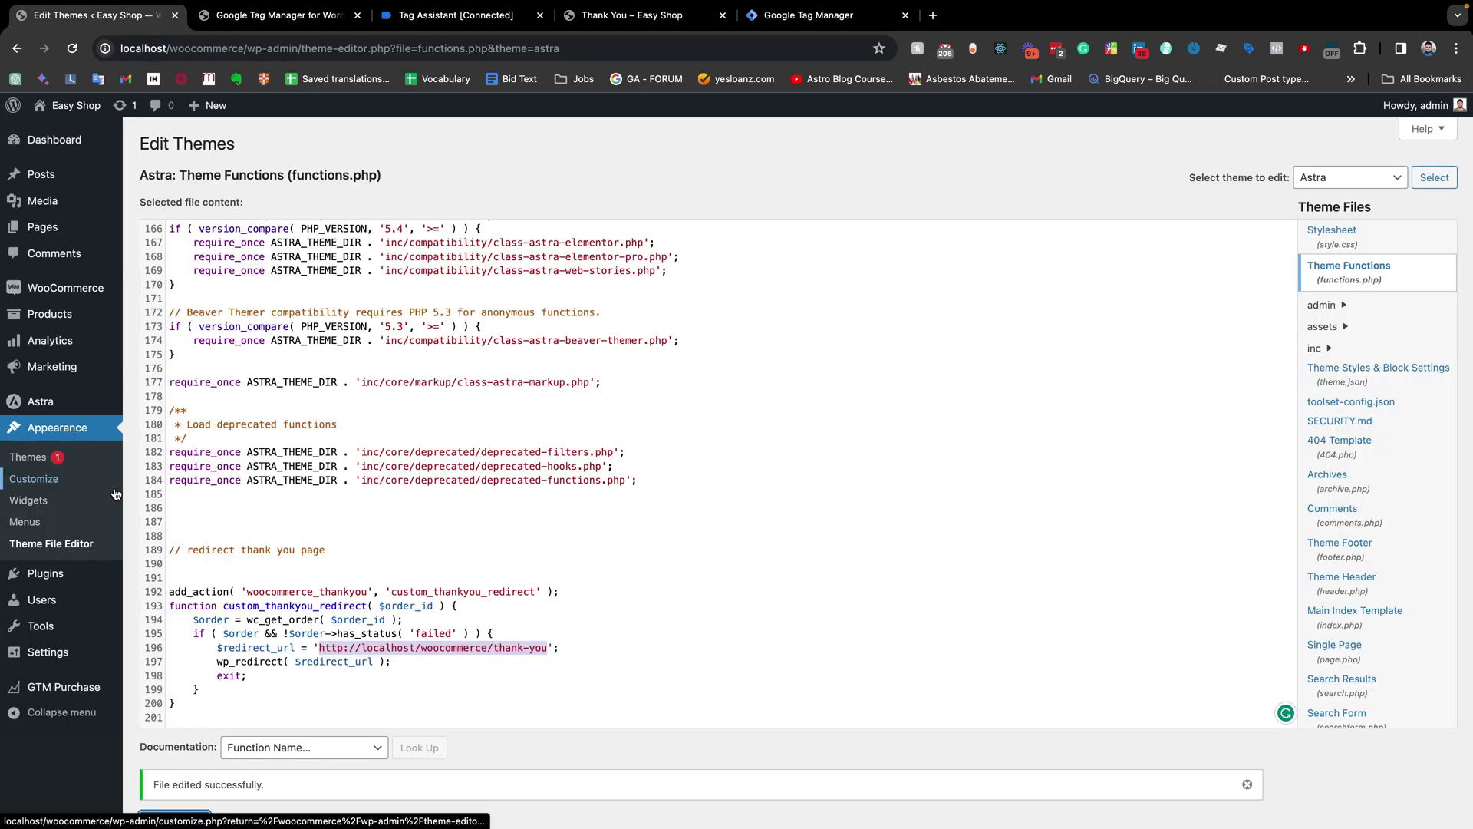
{"action": "left_click", "coordinate": [60, 688]}
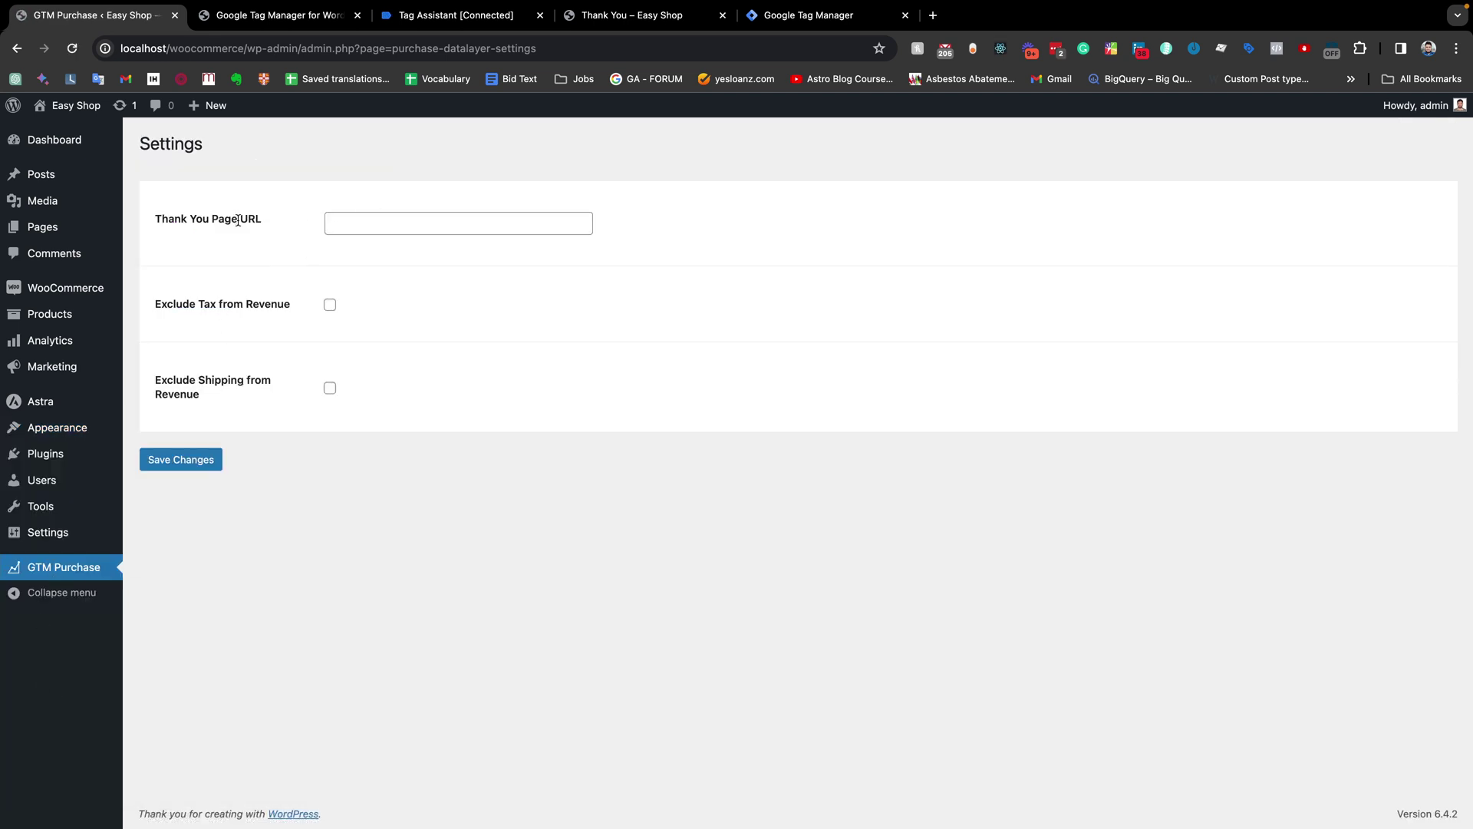
{"action": "left_click", "coordinate": [348, 227]}
{"action": "left_click", "coordinate": [414, 254]}
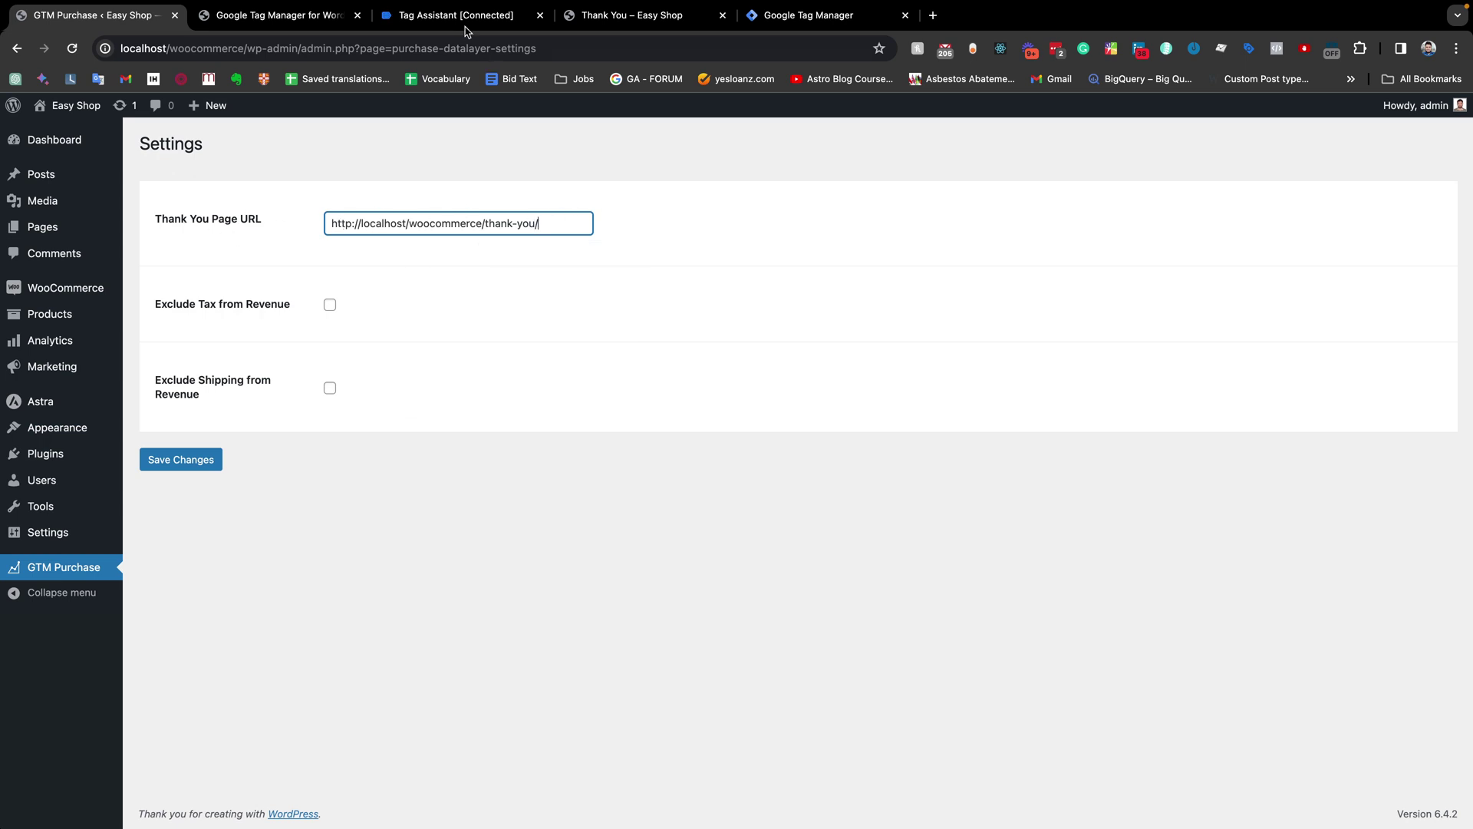
Step: Check the thank-you page's address against the entered Thank You Page URL and save the GTM Purchase settings
{"action": "left_click", "coordinate": [617, 15]}
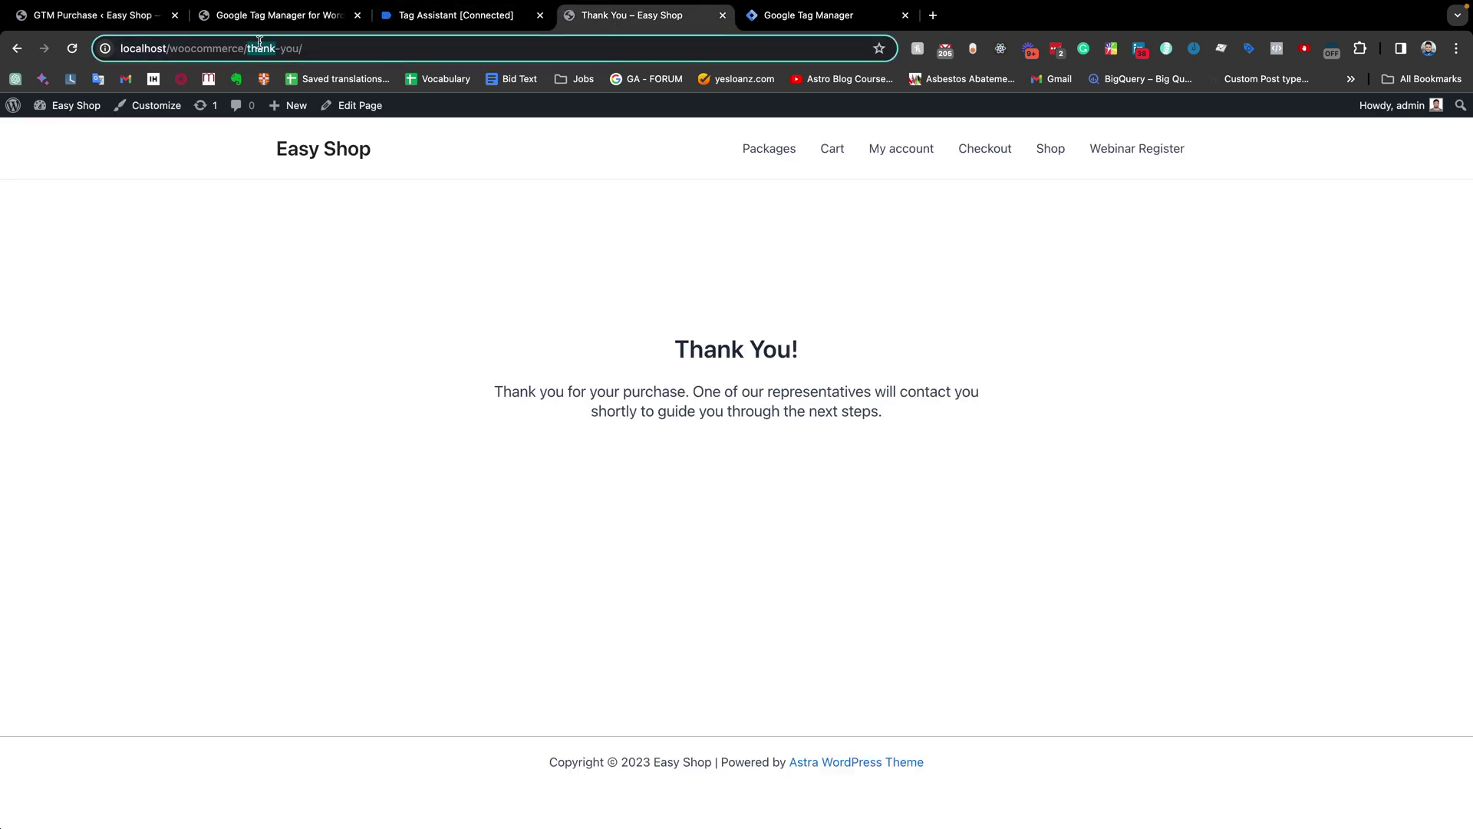
{"action": "left_click", "coordinate": [312, 47]}
{"action": "left_click_drag", "start_coordinate": [312, 47], "coordinate": [120, 48]}
{"action": "left_click", "coordinate": [114, 15]}
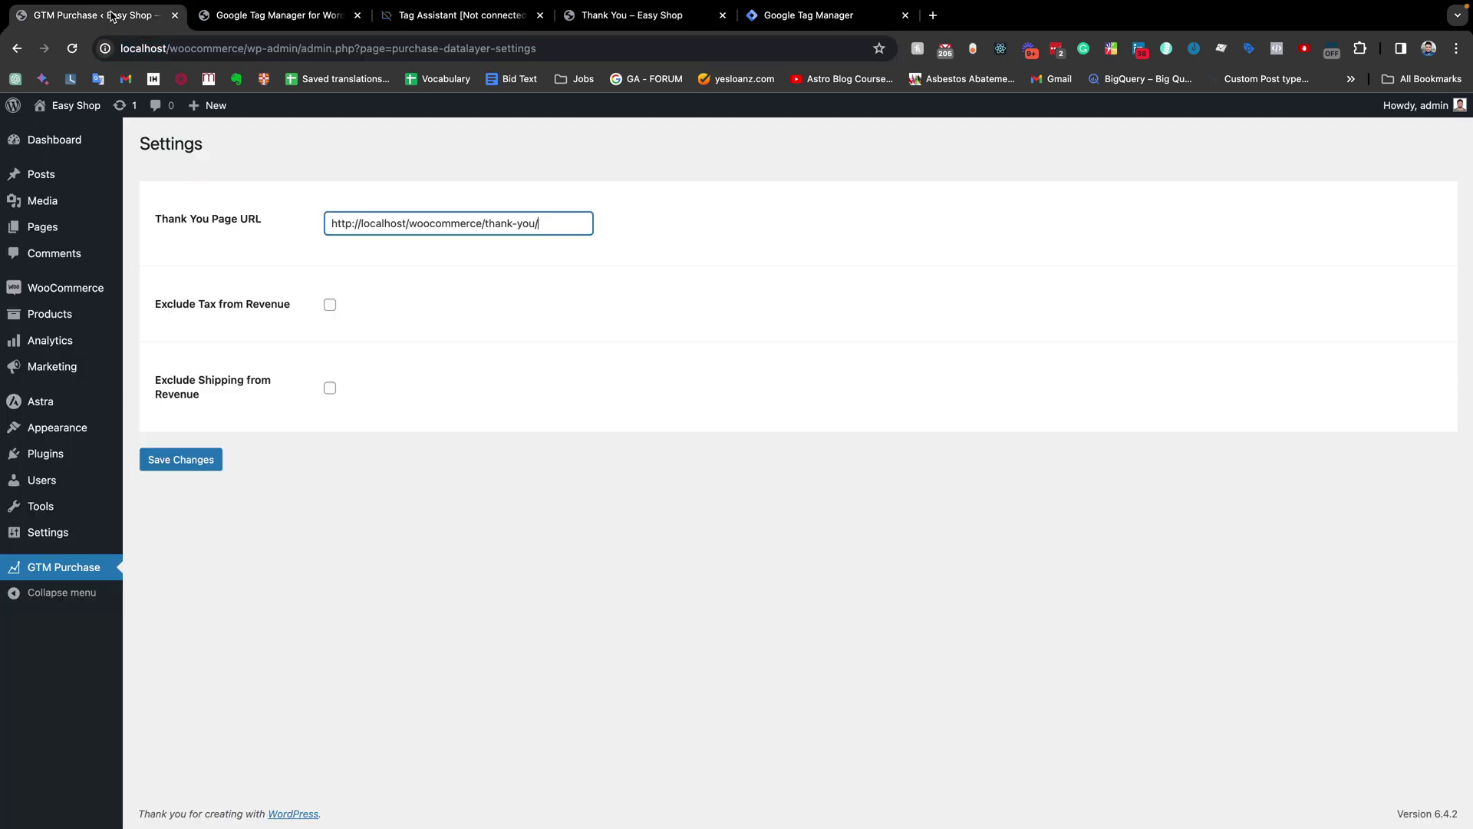
{"action": "left_click", "coordinate": [167, 469]}
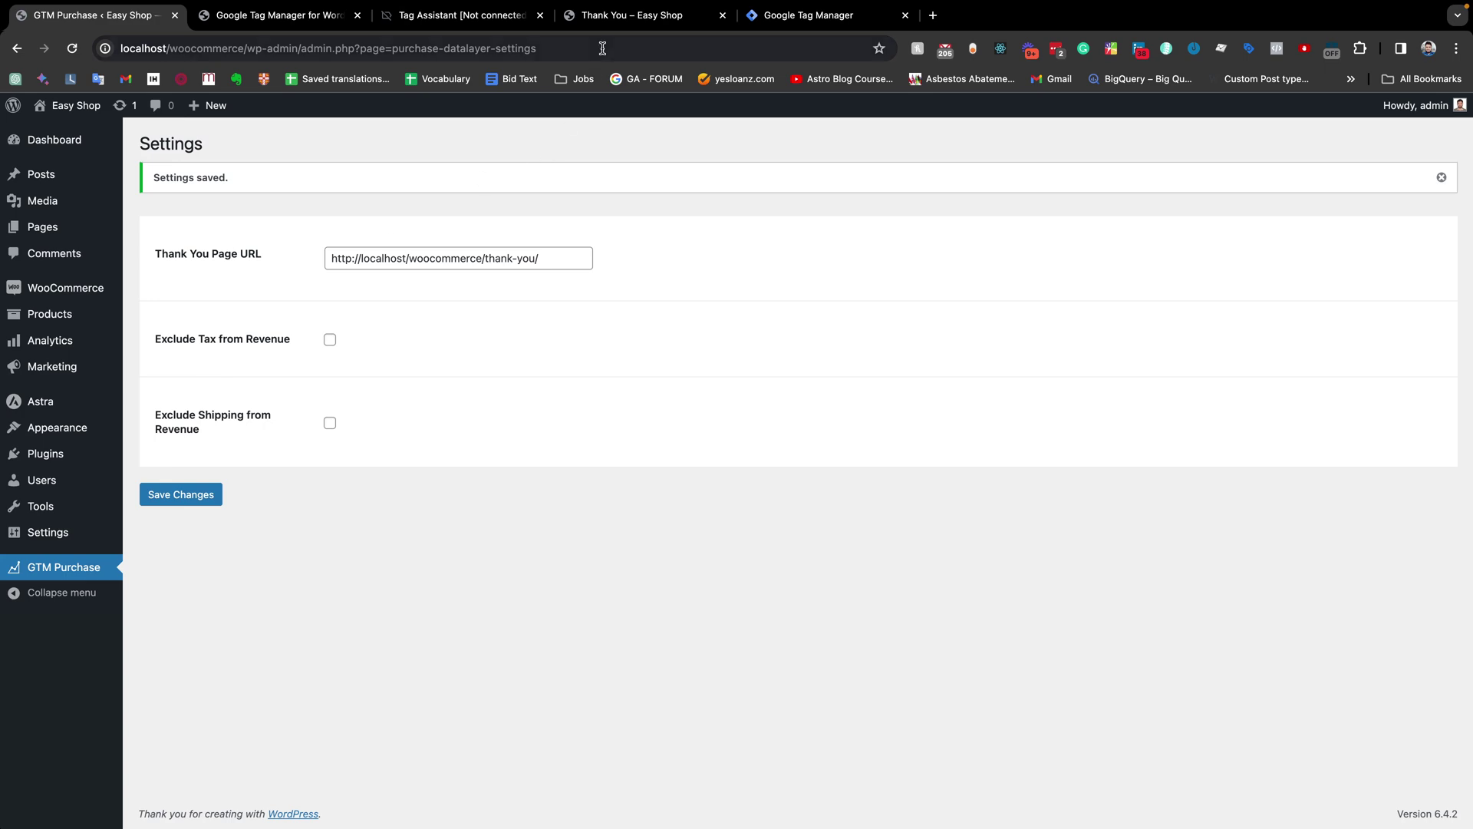
Step: Reload the thank-you page, return to the shop, and add the $349.99 Acer Chromebook 15 and the 5 Pack Wall Charger to the cart
{"action": "left_click", "coordinate": [614, 17]}
{"action": "key", "text": "super+r"}
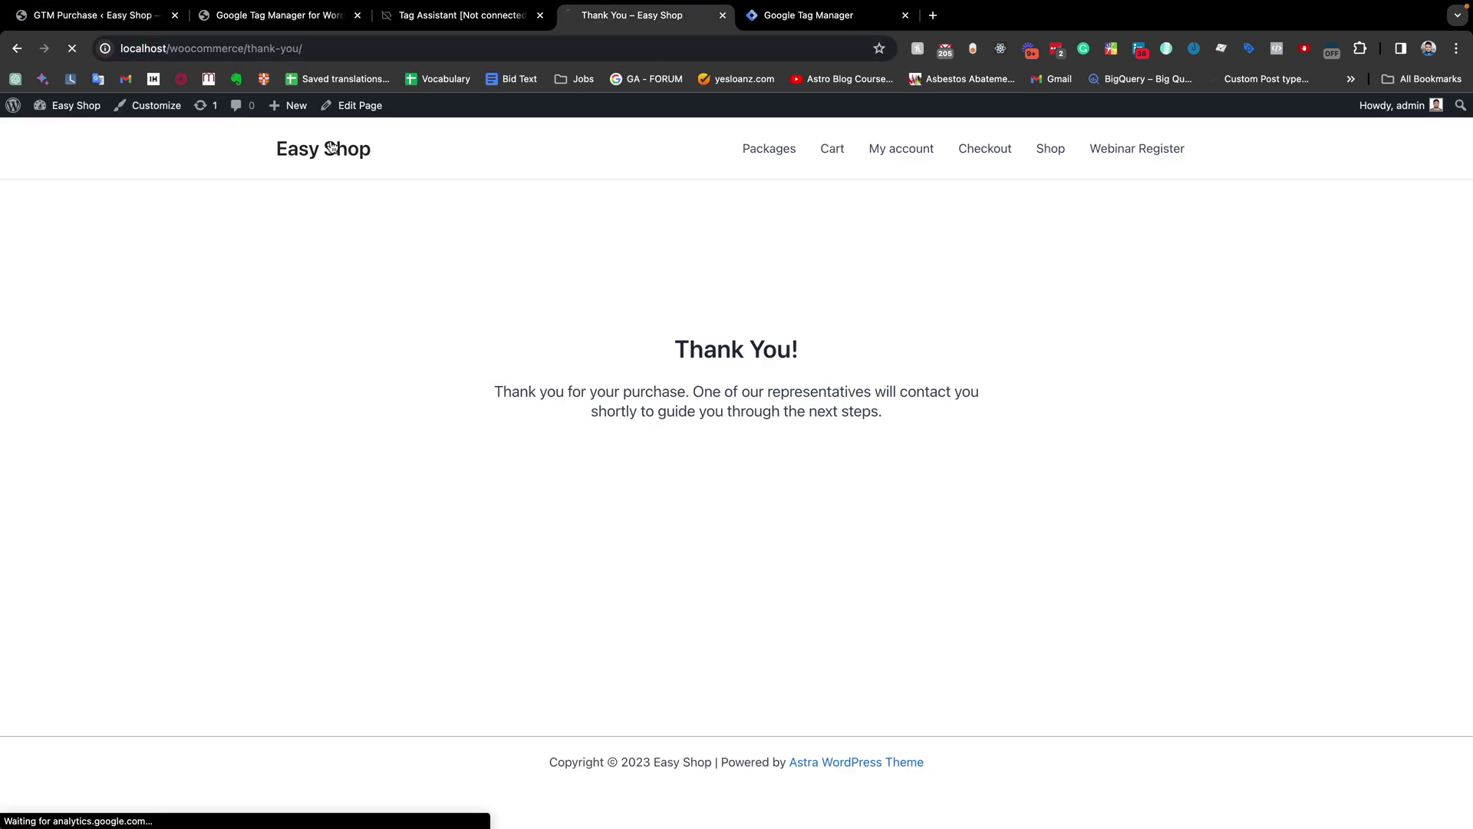
{"action": "left_click", "coordinate": [330, 148]}
{"action": "scroll", "coordinate": [772, 591], "scroll_direction": "down", "scroll_amount": 3}
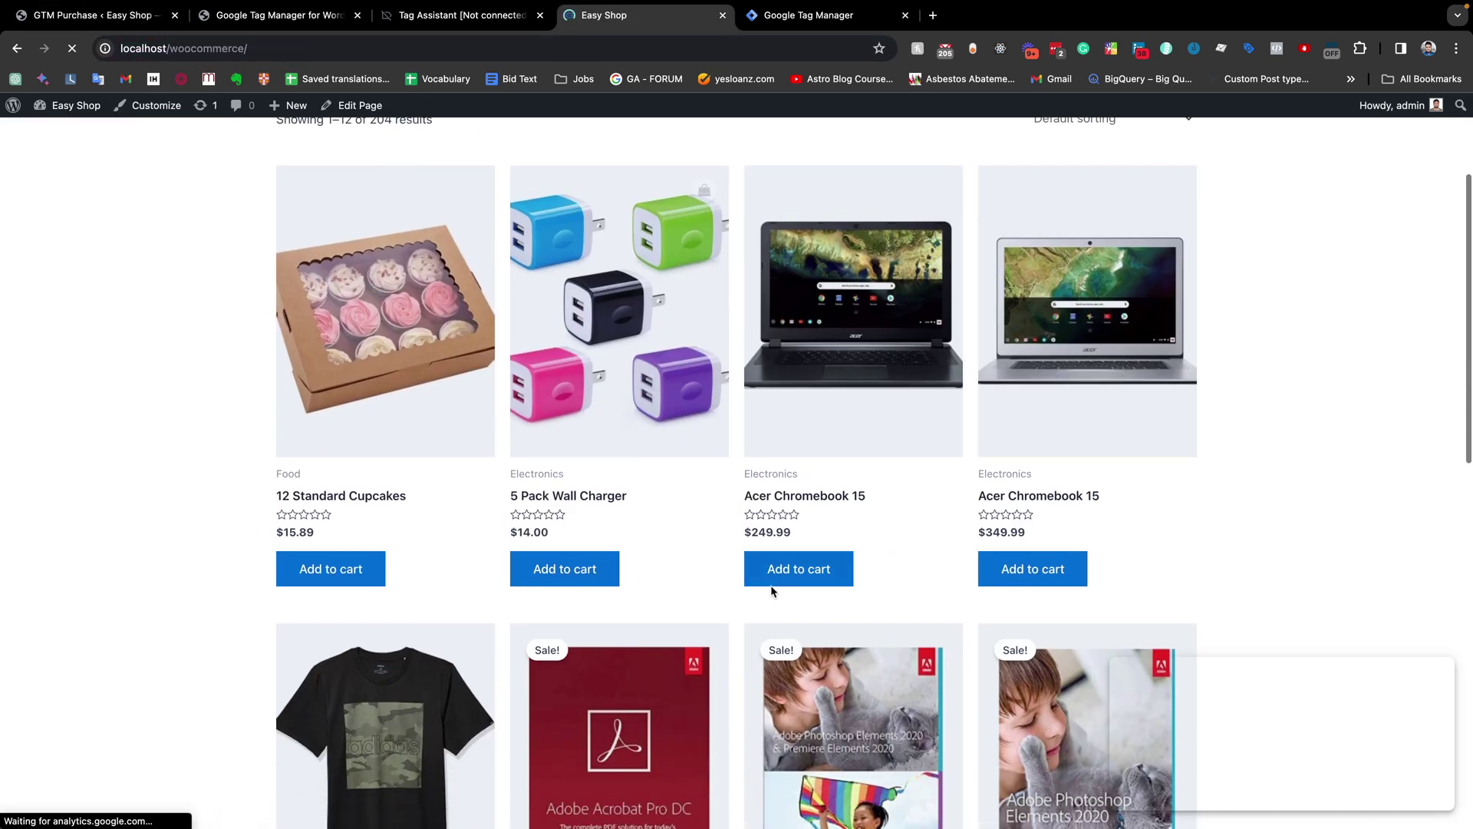
{"action": "scroll", "coordinate": [1047, 537], "scroll_direction": "down", "scroll_amount": 2}
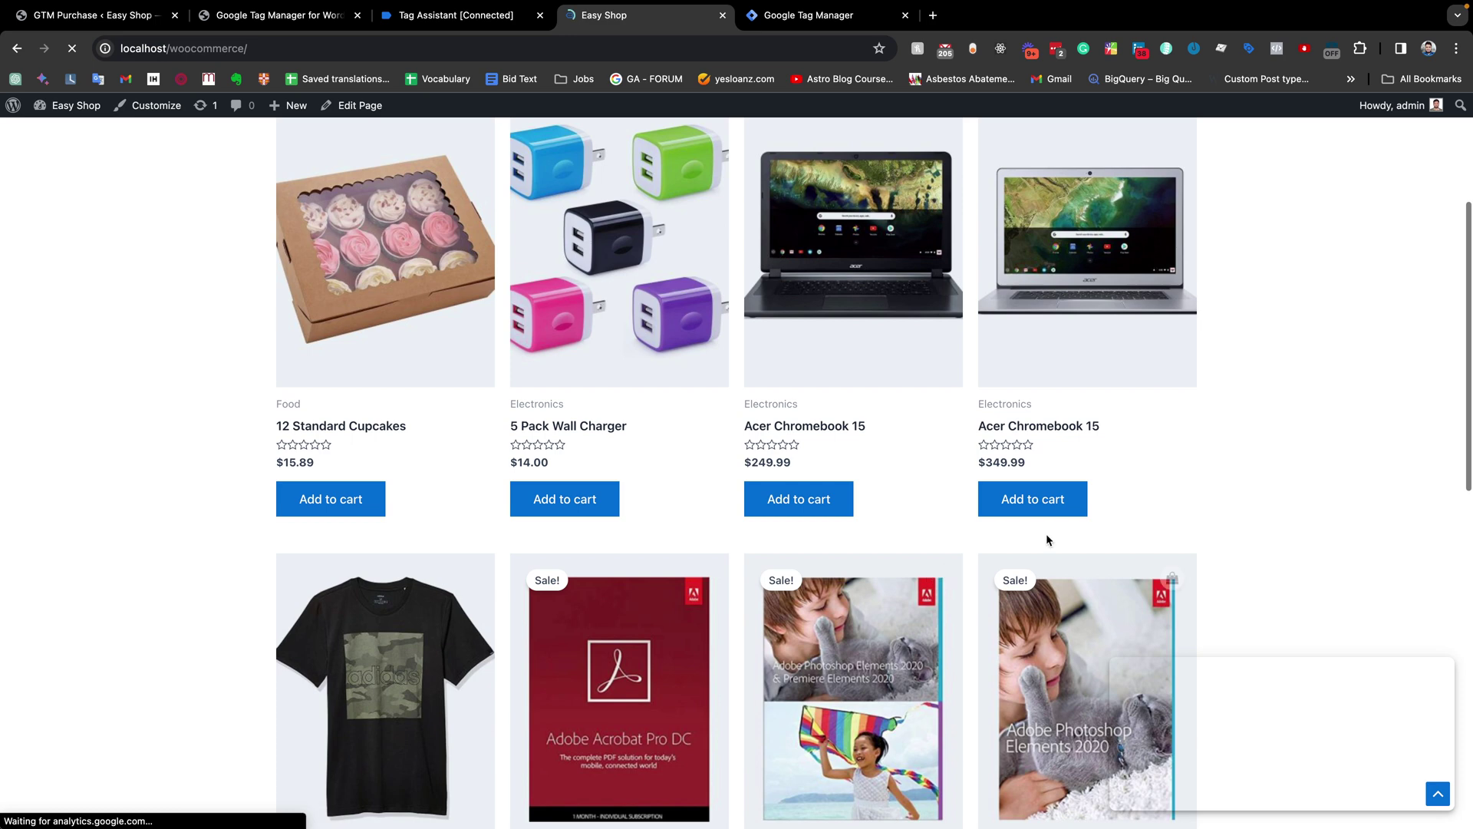
{"action": "left_click", "coordinate": [1010, 513]}
{"action": "left_click", "coordinate": [628, 499]}
{"action": "scroll", "coordinate": [614, 502], "scroll_direction": "down", "scroll_amount": 1}
{"action": "scroll", "coordinate": [598, 507], "scroll_direction": "up", "scroll_amount": 5}
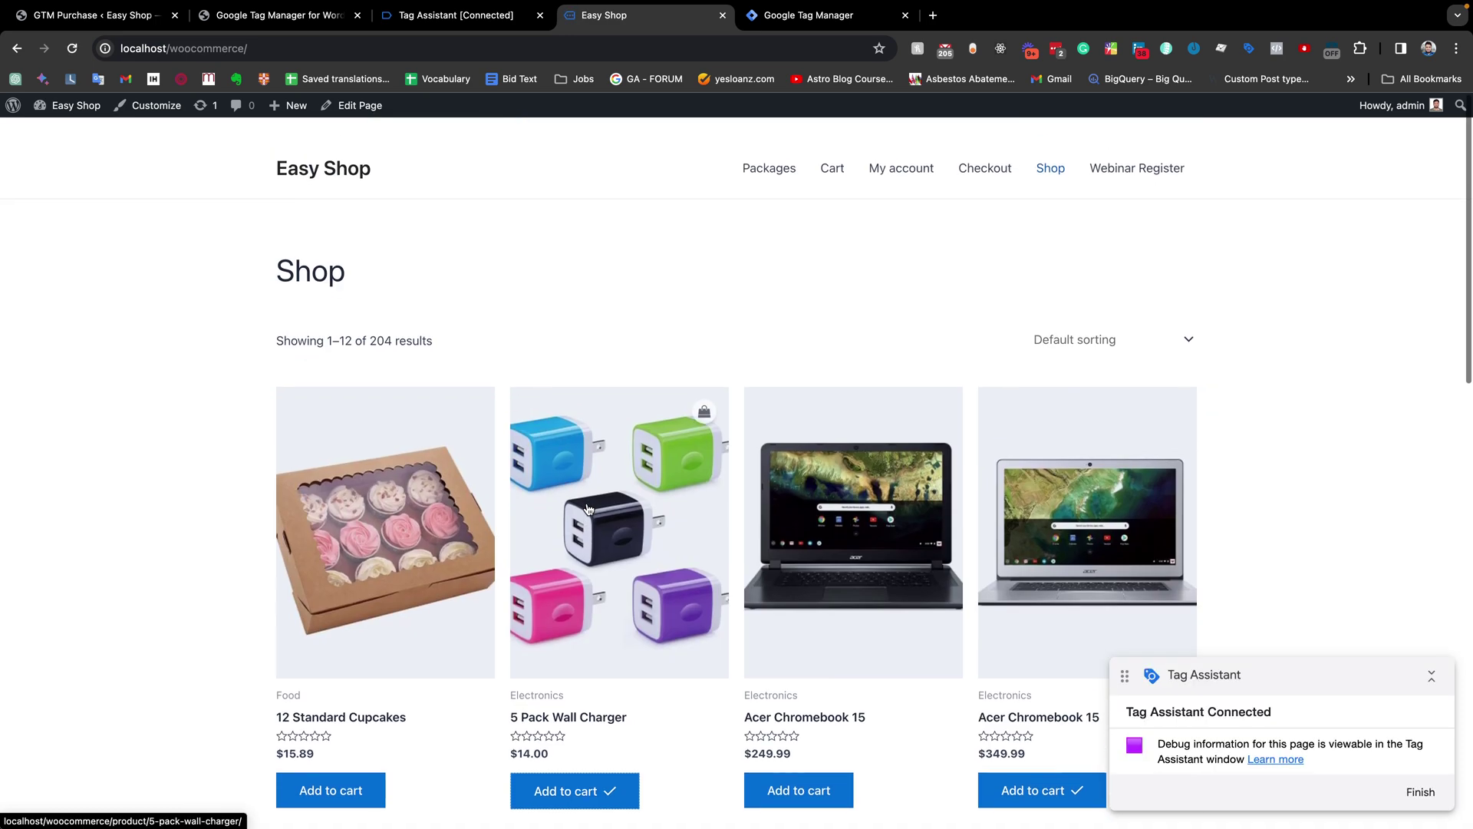
{"action": "scroll", "coordinate": [752, 368], "scroll_direction": "down", "scroll_amount": 1}
Step: Check out and place the cash-on-delivery test order for the laptop and wall charger
{"action": "left_click", "coordinate": [976, 149]}
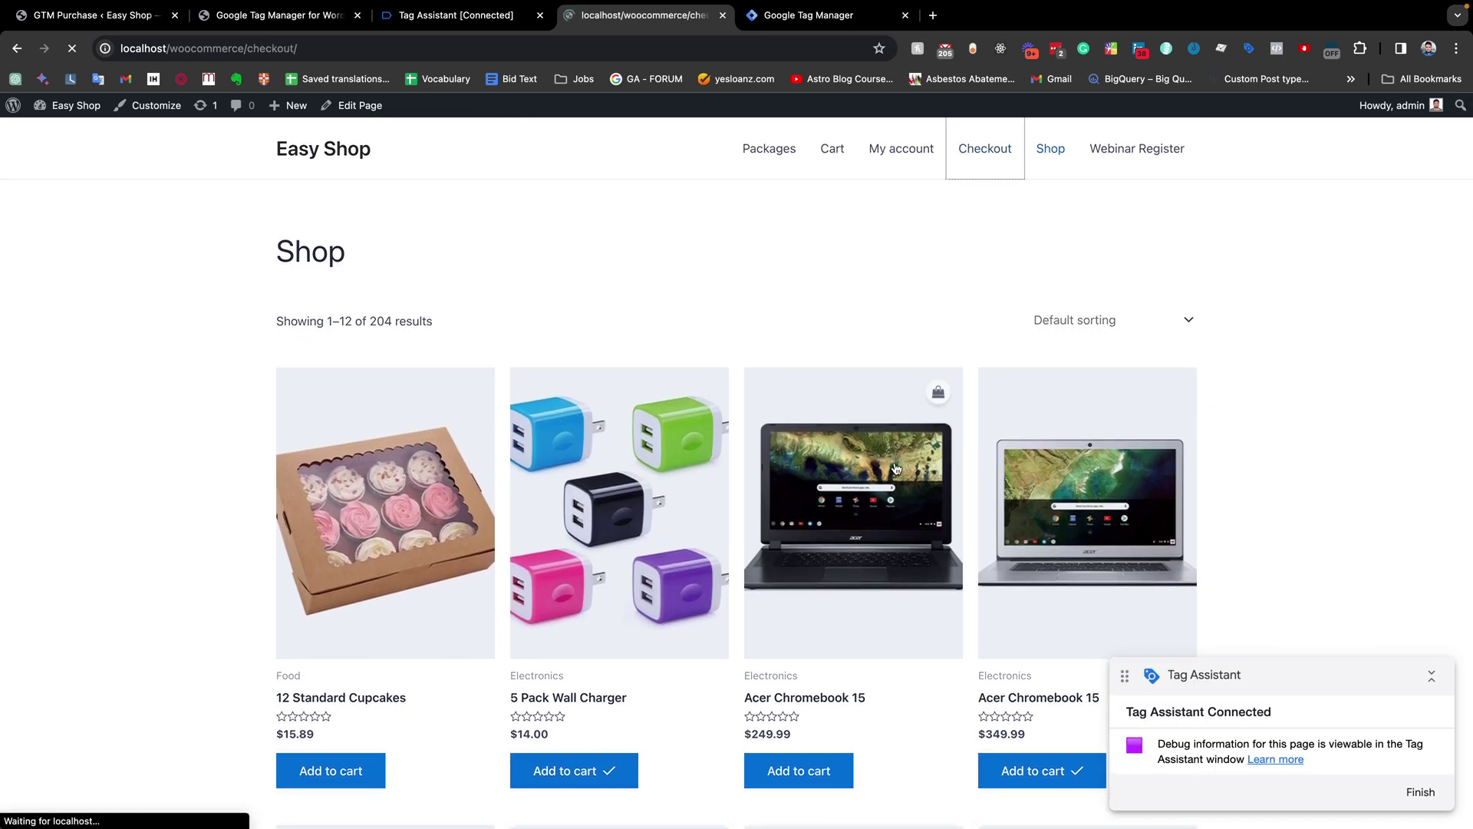
{"action": "scroll", "coordinate": [895, 468], "scroll_direction": "down", "scroll_amount": 5}
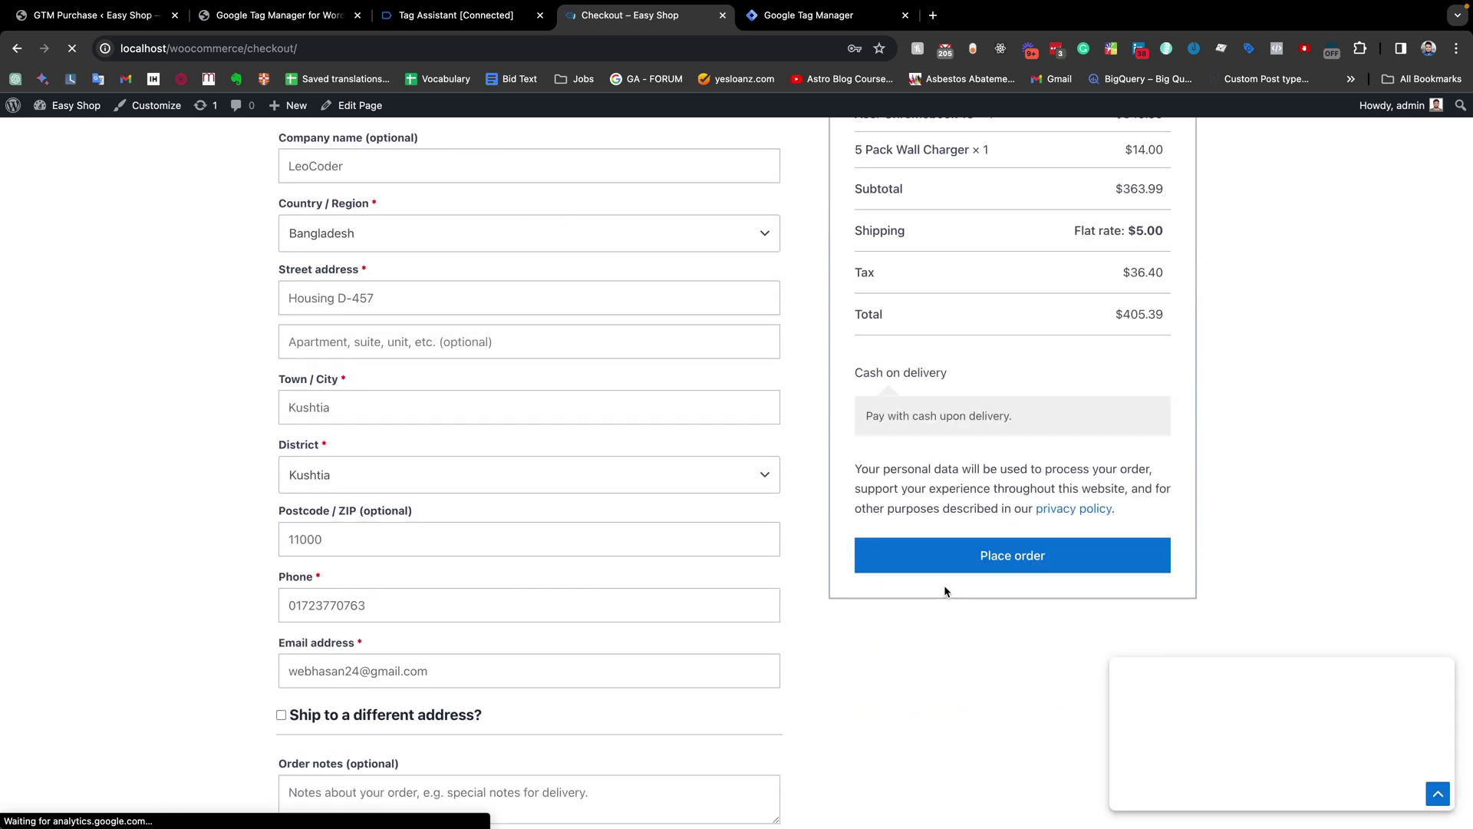
{"action": "left_click", "coordinate": [929, 551]}
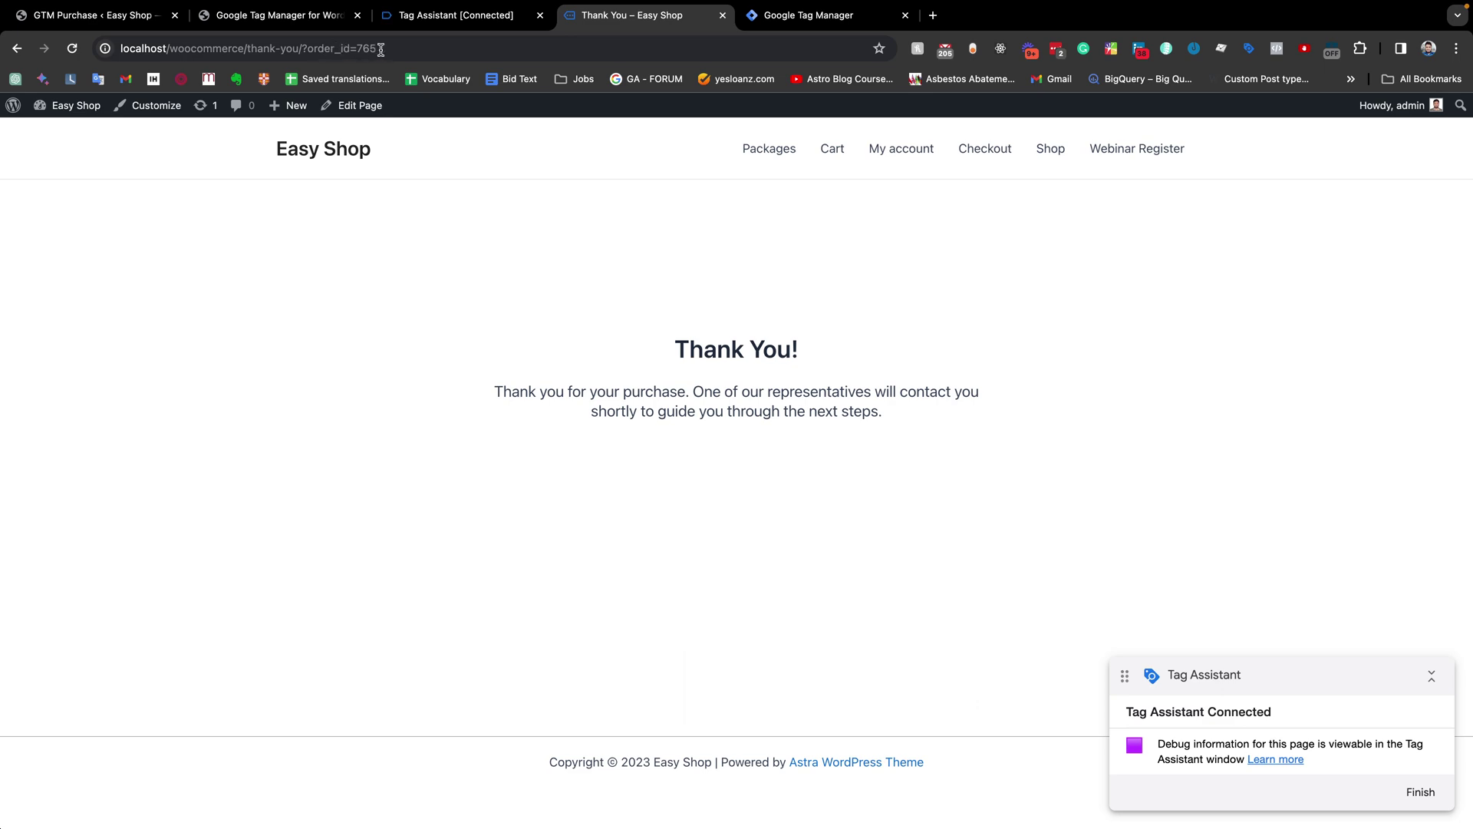
Step: Compare the thank-you page's address and its order_id parameter with the Thank You Page URL saved in the GTM Purchase settings
{"action": "left_click", "coordinate": [338, 16]}
{"action": "left_click", "coordinate": [92, 15]}
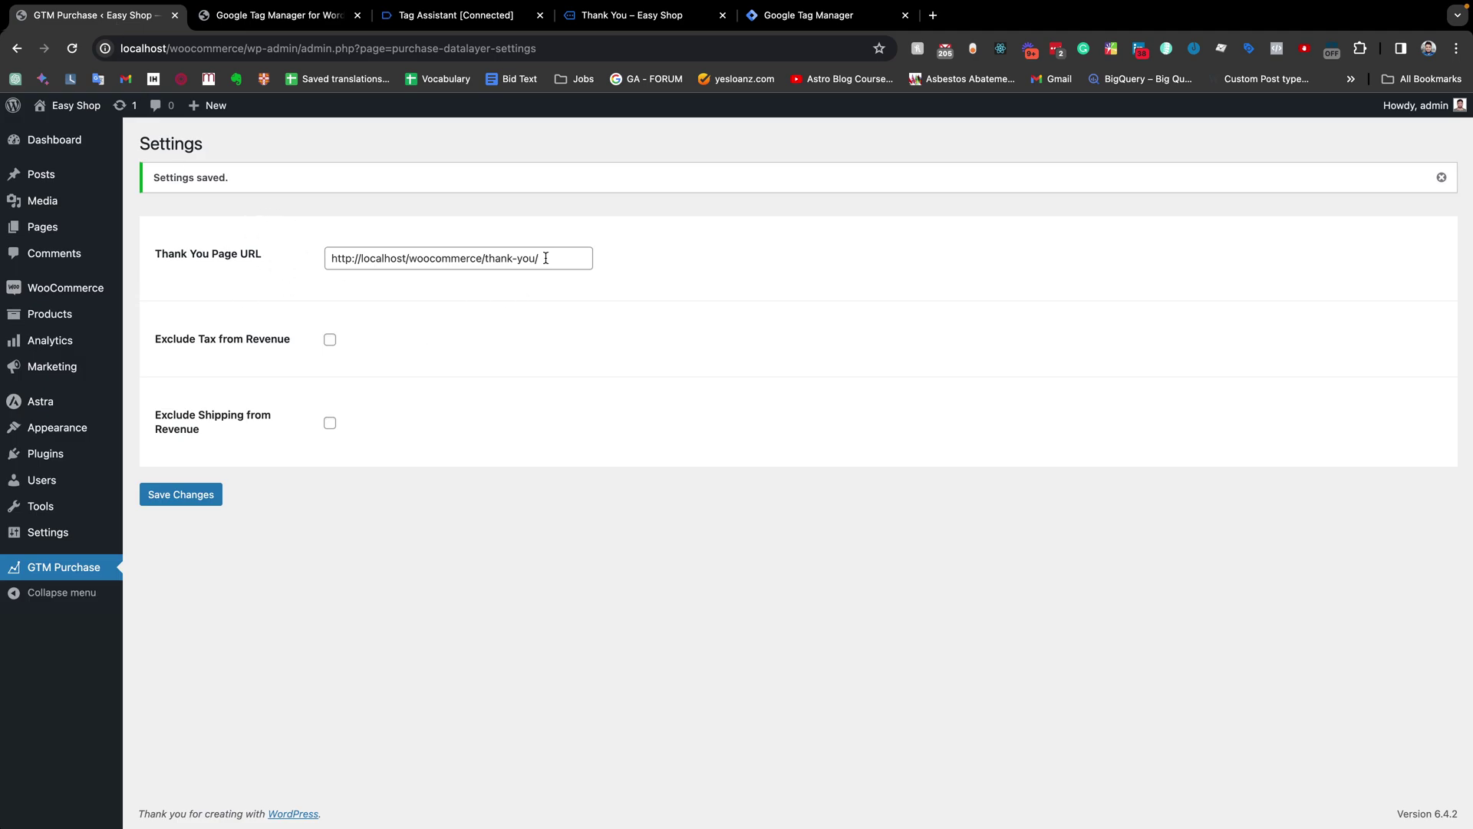
{"action": "left_click_drag", "start_coordinate": [545, 257], "coordinate": [280, 262]}
{"action": "left_click", "coordinate": [238, 233]}
{"action": "left_click", "coordinate": [480, 13]}
{"action": "left_click", "coordinate": [591, 18]}
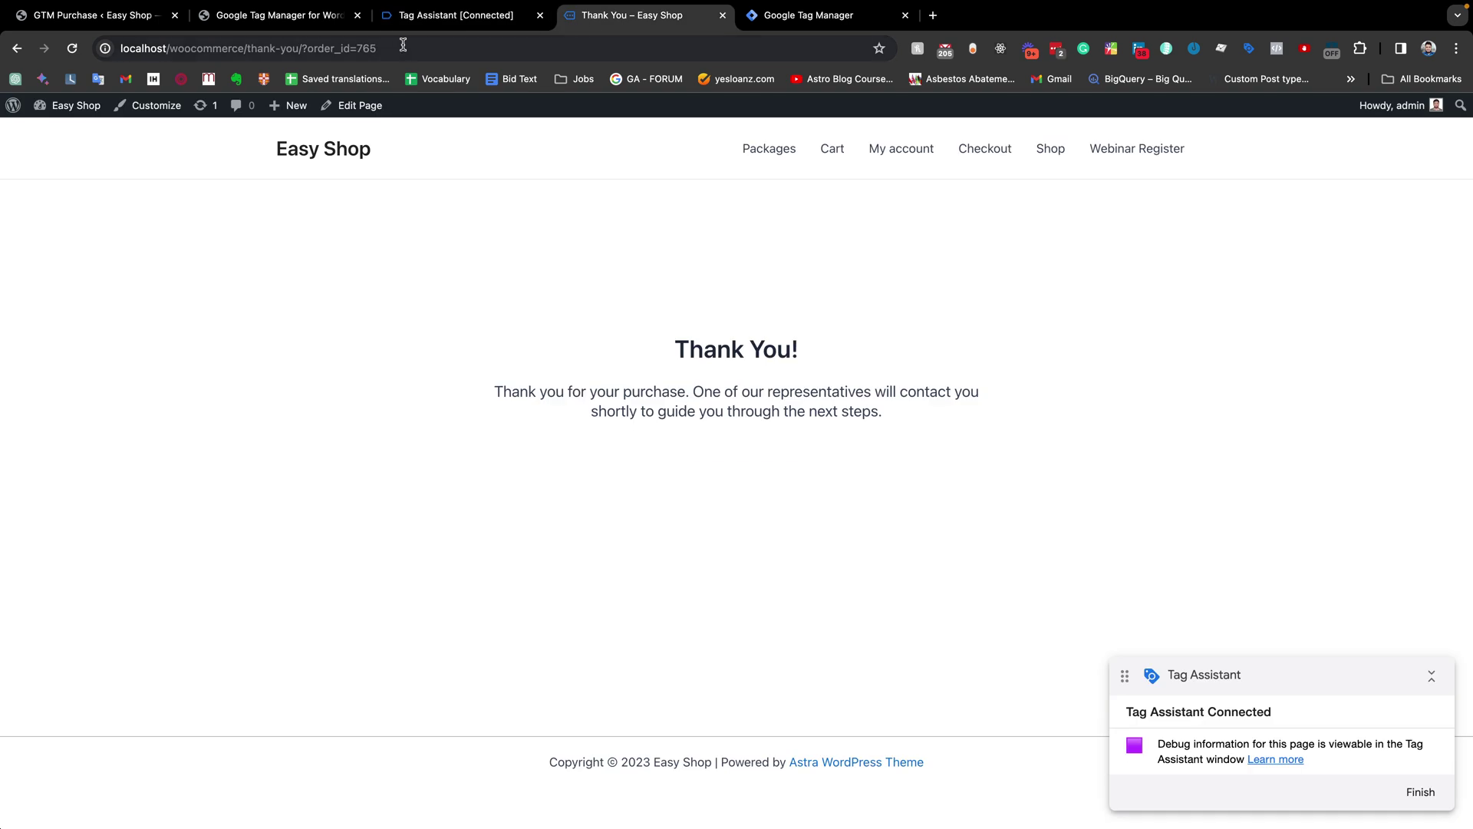
{"action": "left_click_drag", "start_coordinate": [306, 49], "coordinate": [401, 49]}
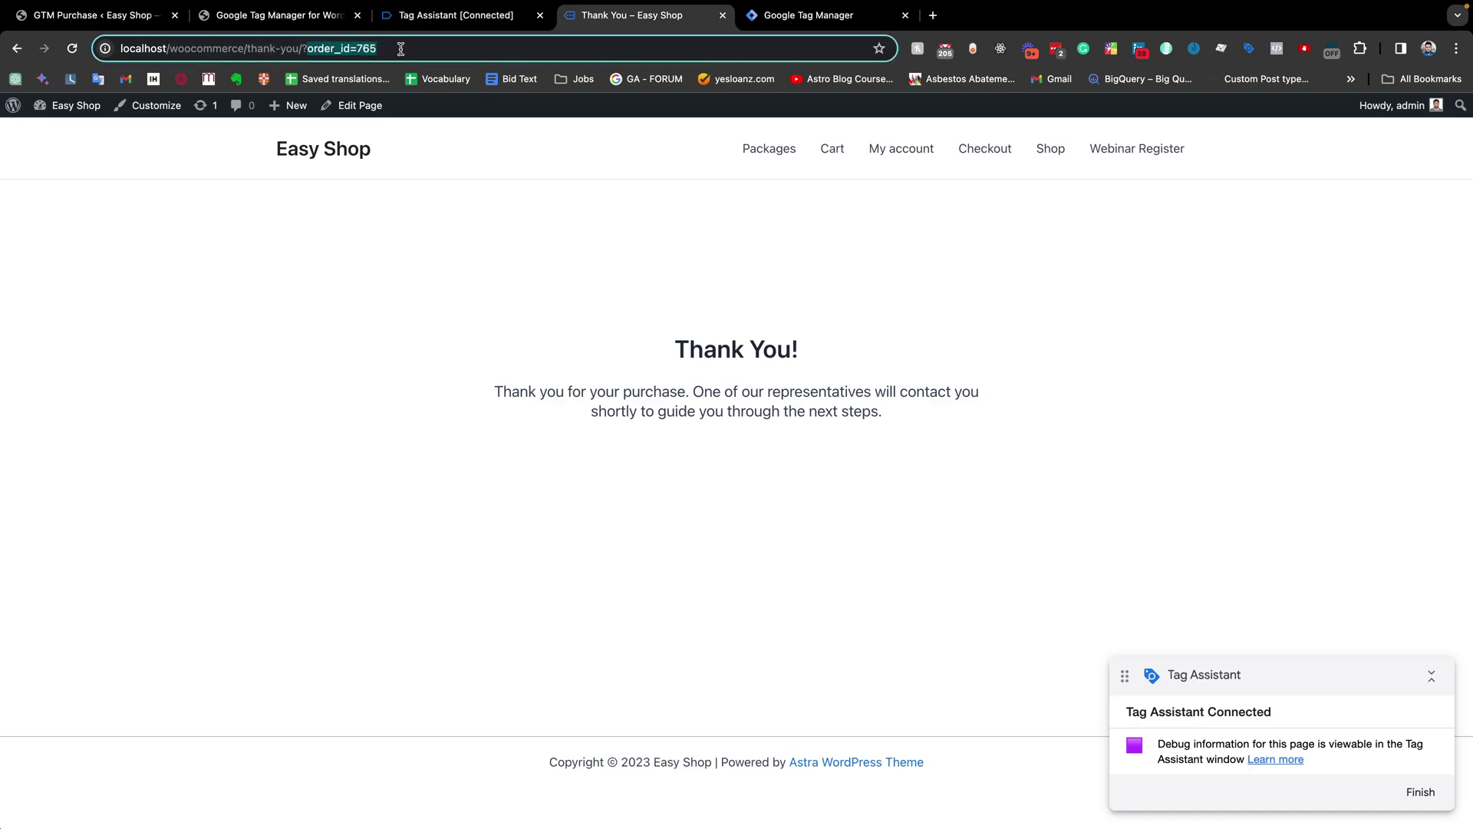
{"action": "double_click", "coordinate": [327, 46]}
{"action": "left_click", "coordinate": [92, 15]}
{"action": "left_click_drag", "start_coordinate": [315, 255], "coordinate": [360, 431]}
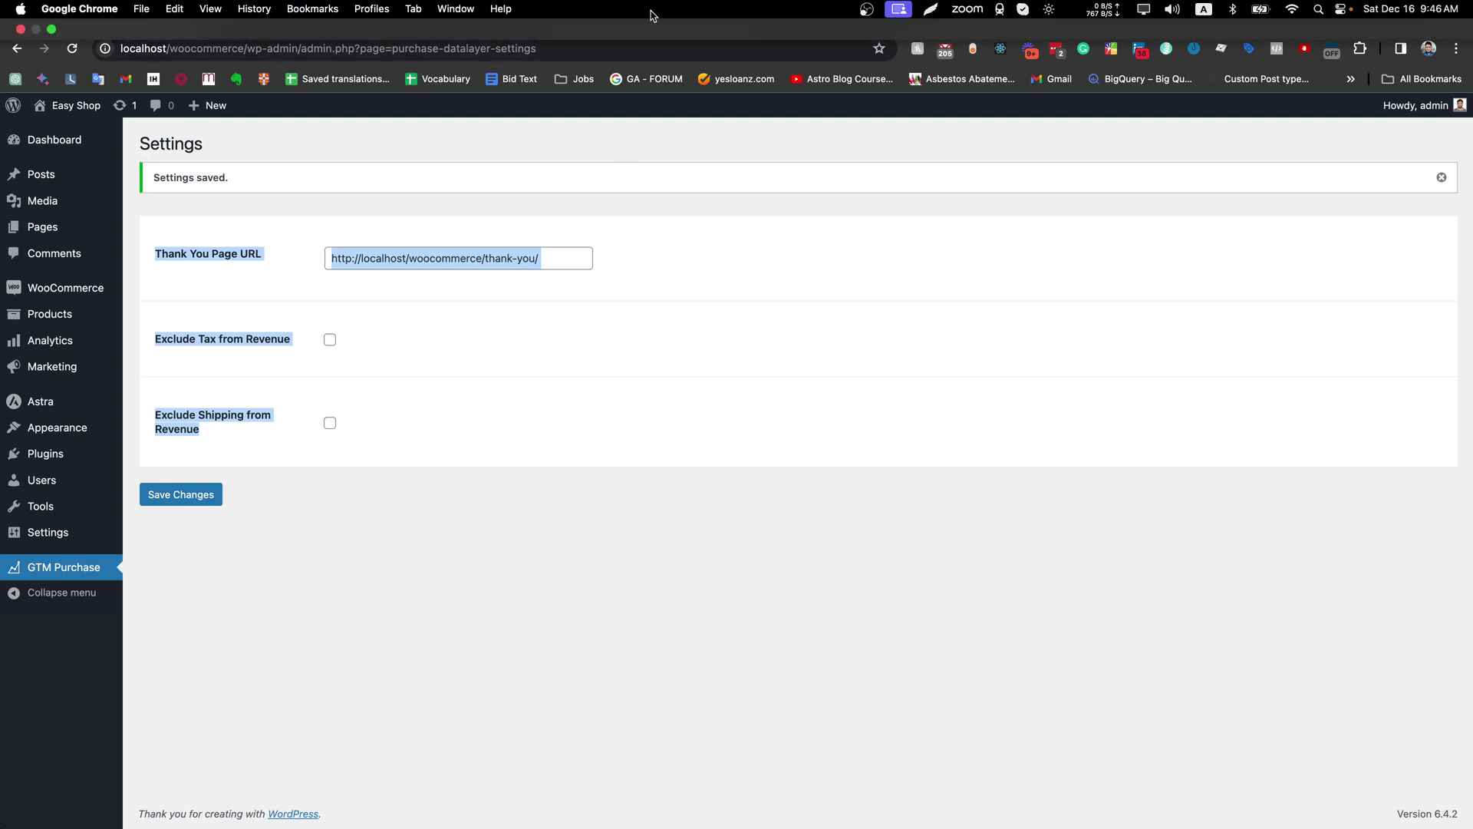
{"action": "left_click", "coordinate": [652, 15]}
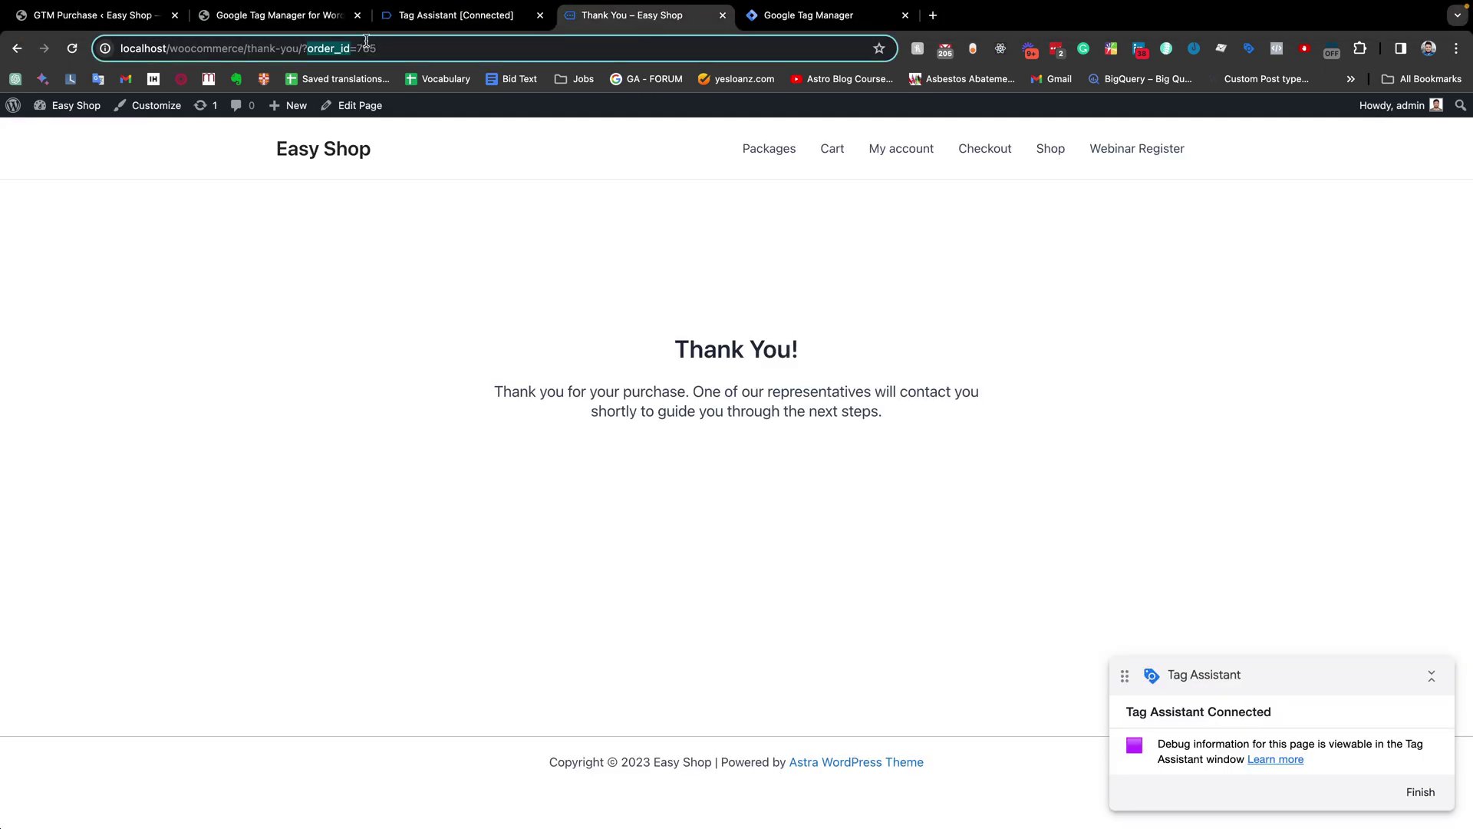
Step: Examine the purchase event's tags and full API call under the newest Thank You page in Tag Assistant
{"action": "left_click", "coordinate": [453, 15]}
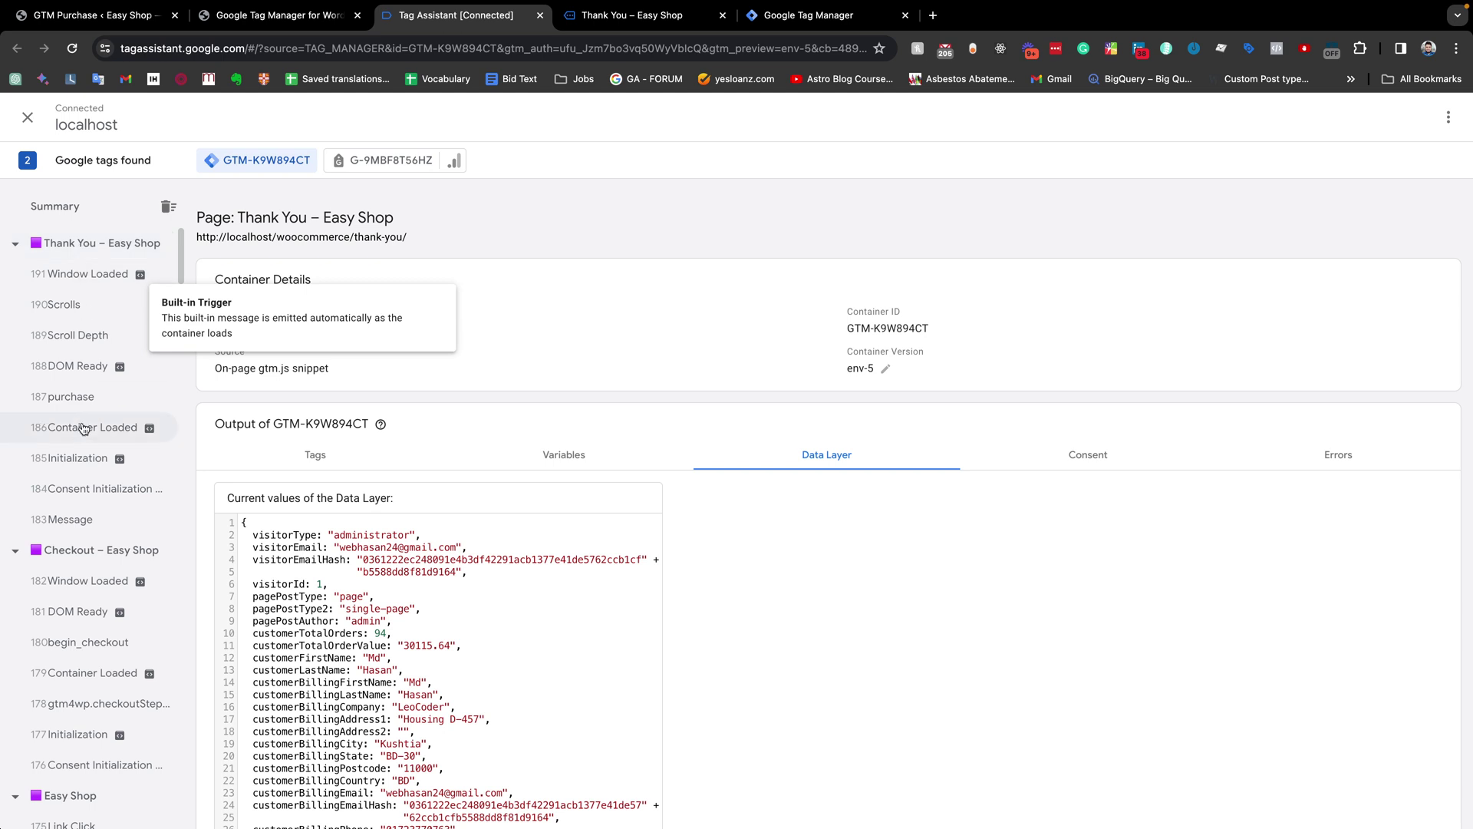
{"action": "left_click", "coordinate": [69, 397]}
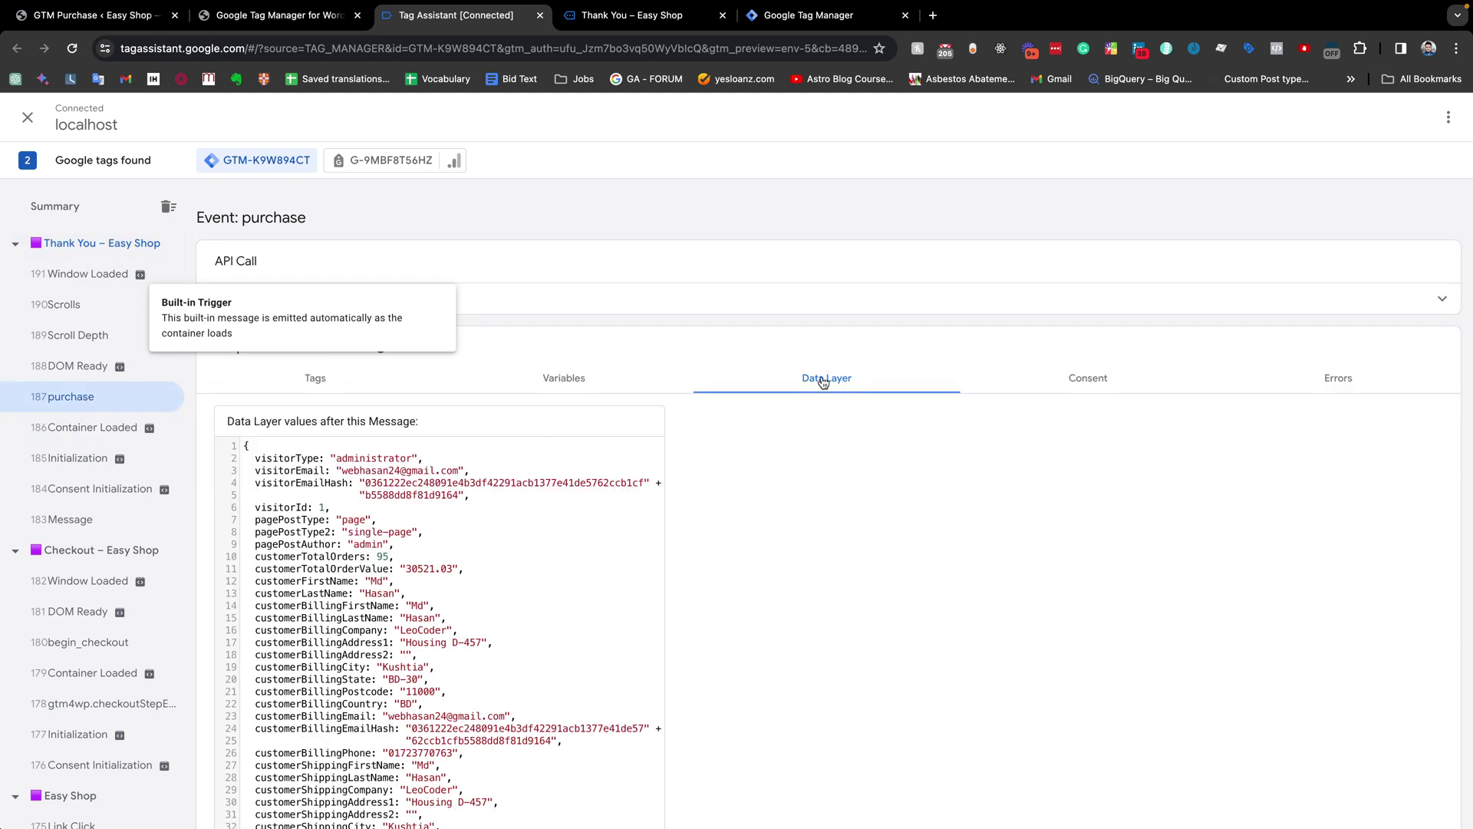
{"action": "left_click", "coordinate": [338, 378]}
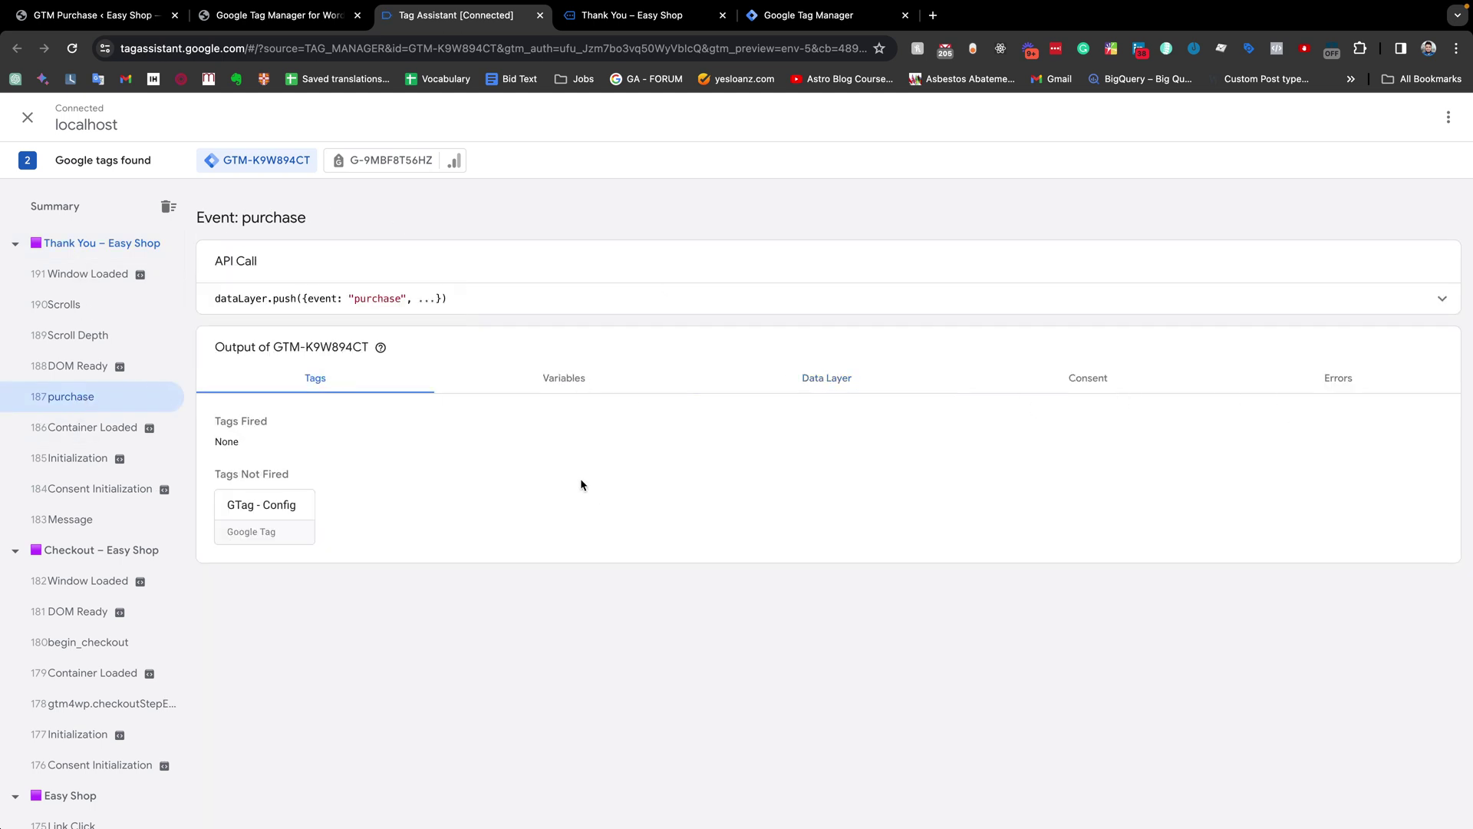
{"action": "left_click", "coordinate": [856, 304]}
{"action": "scroll", "coordinate": [407, 491], "scroll_direction": "down", "scroll_amount": 5}
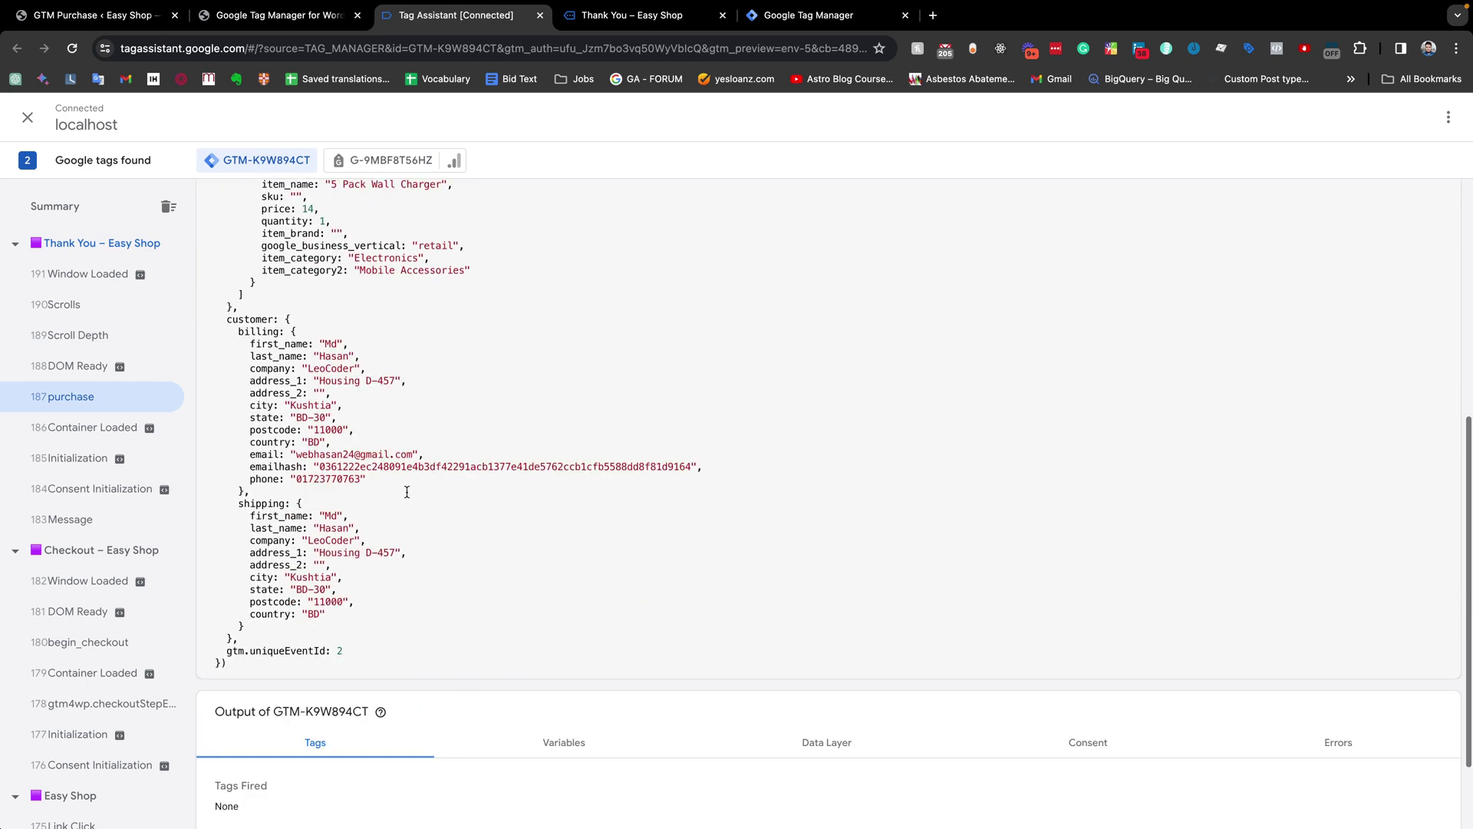
{"action": "scroll", "coordinate": [406, 492], "scroll_direction": "up", "scroll_amount": 6}
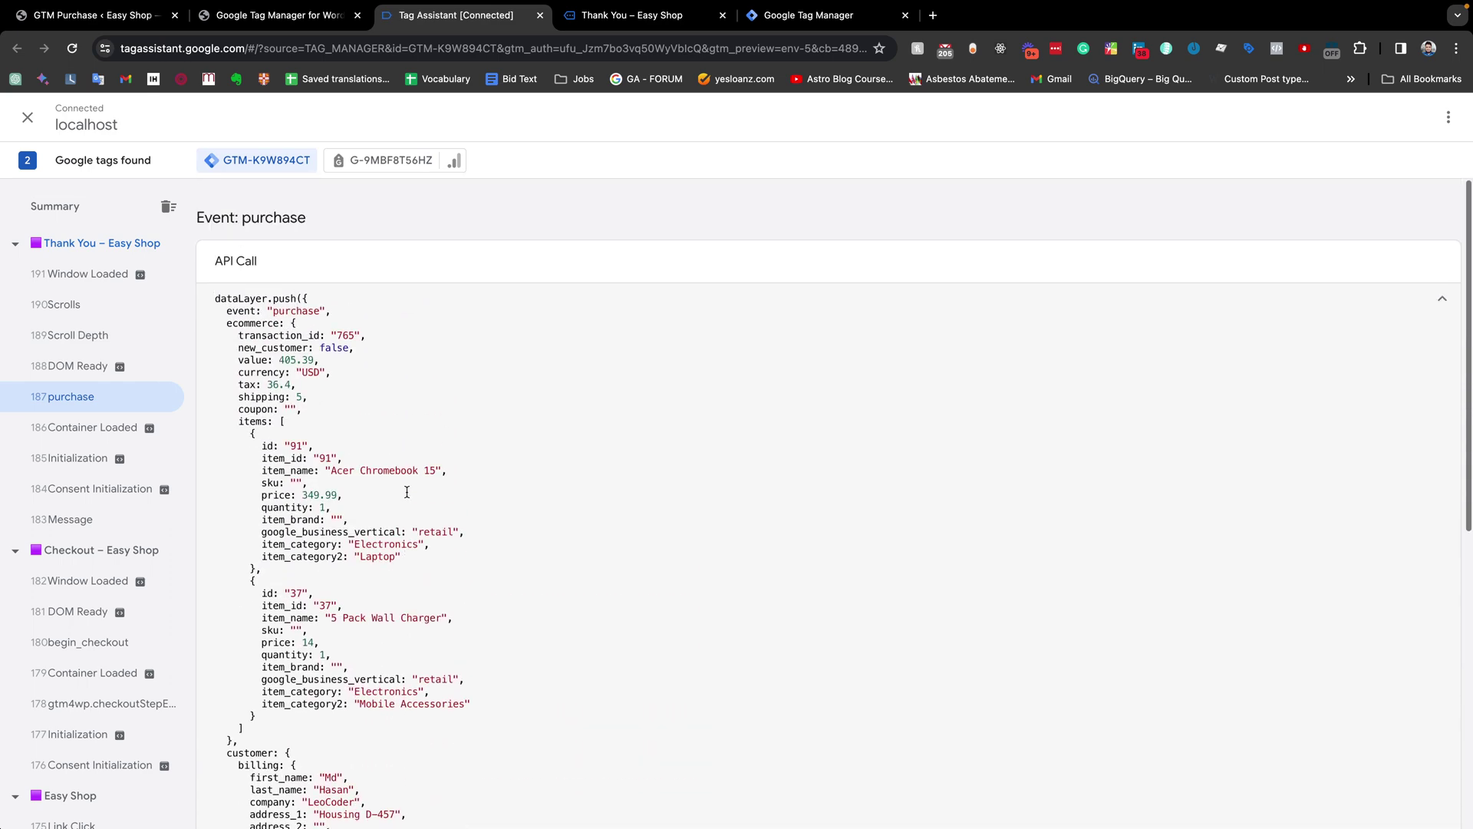
{"action": "scroll", "coordinate": [407, 492], "scroll_direction": "down", "scroll_amount": 5}
{"action": "scroll", "coordinate": [407, 492], "scroll_direction": "up", "scroll_amount": 5}
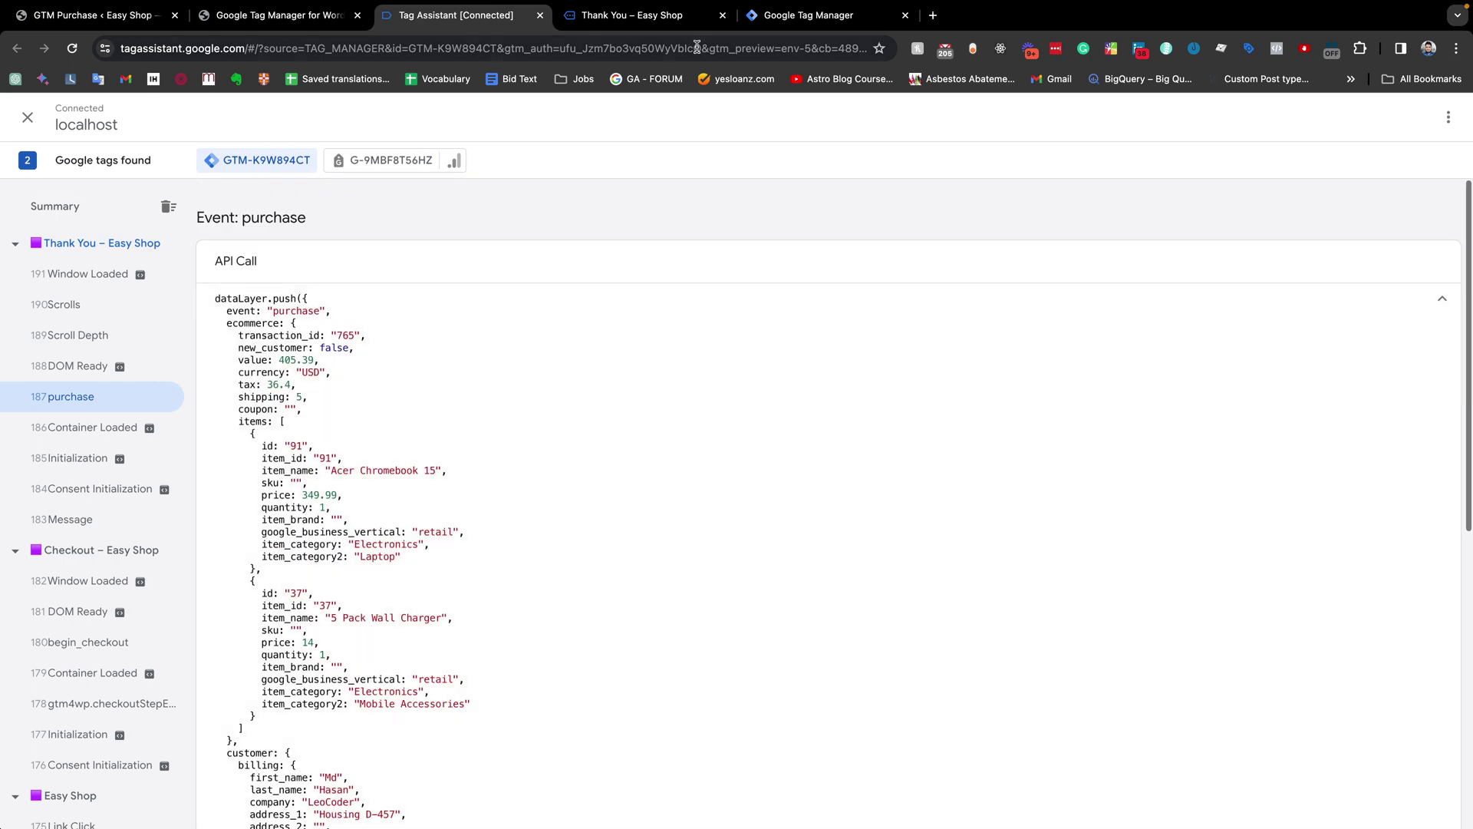
{"action": "left_click", "coordinate": [666, 22]}
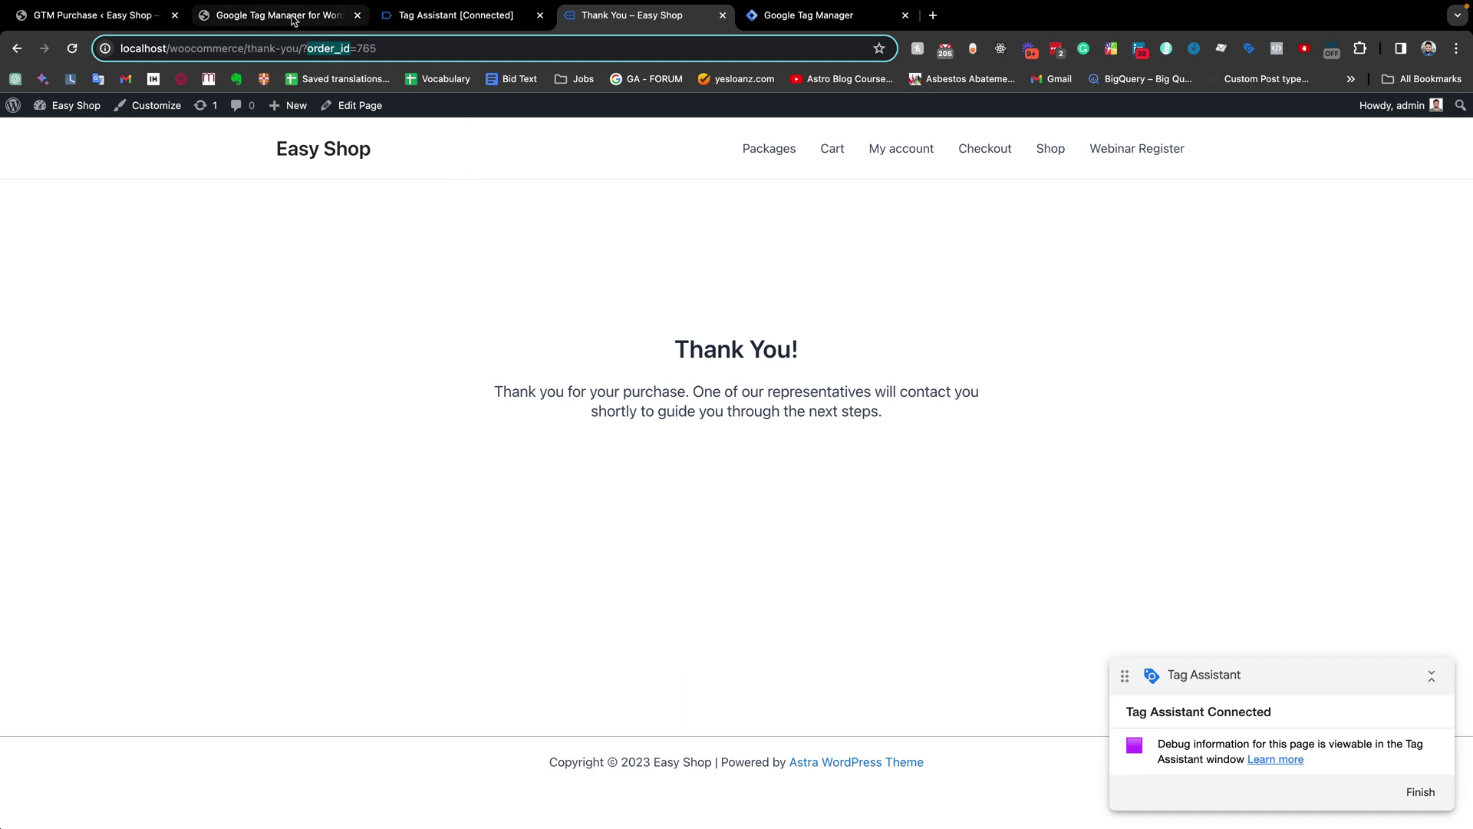
{"action": "left_click", "coordinate": [291, 20]}
{"action": "left_click", "coordinate": [148, 21]}
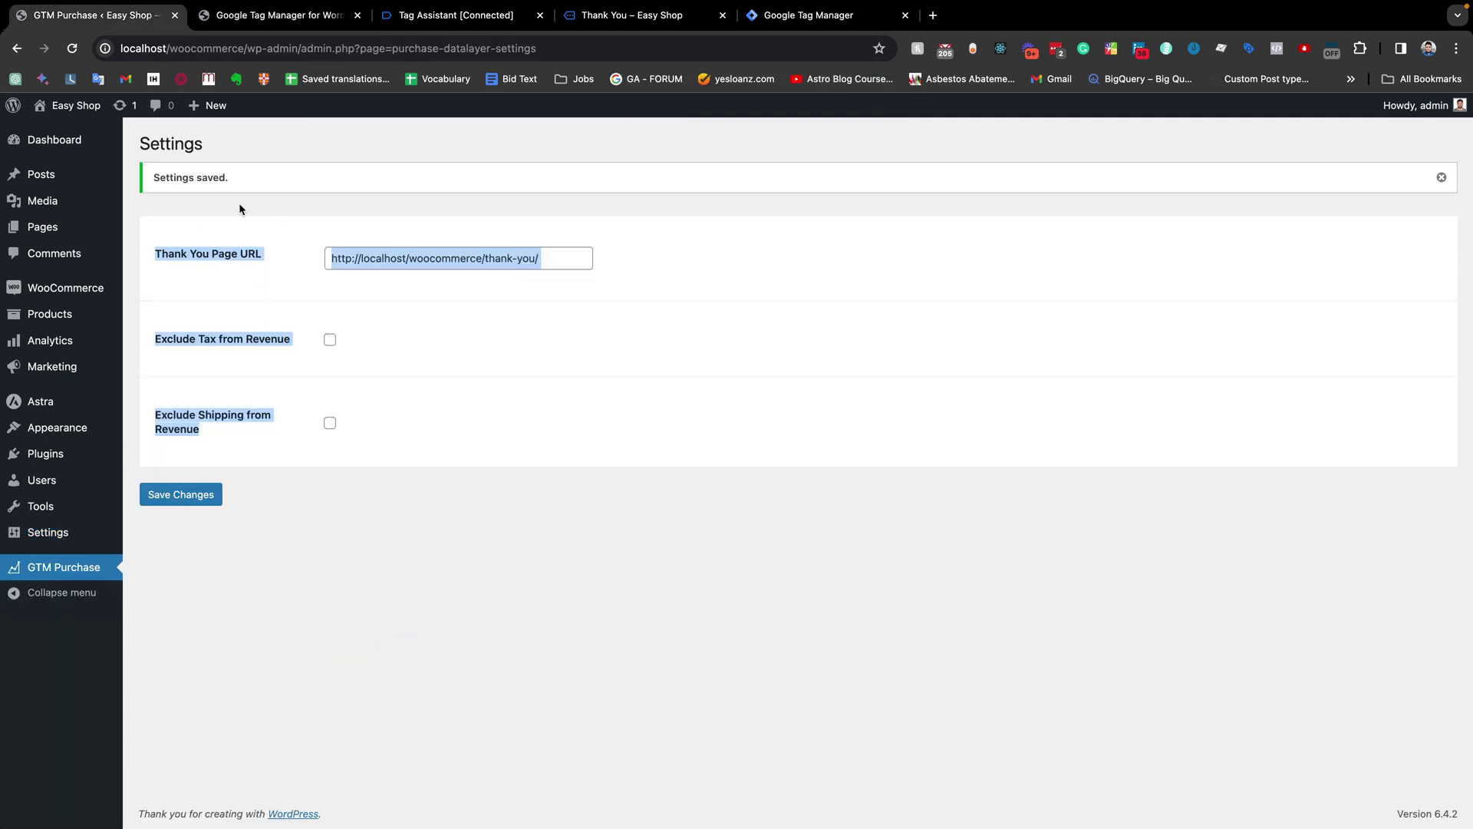
{"action": "left_click", "coordinate": [231, 551]}
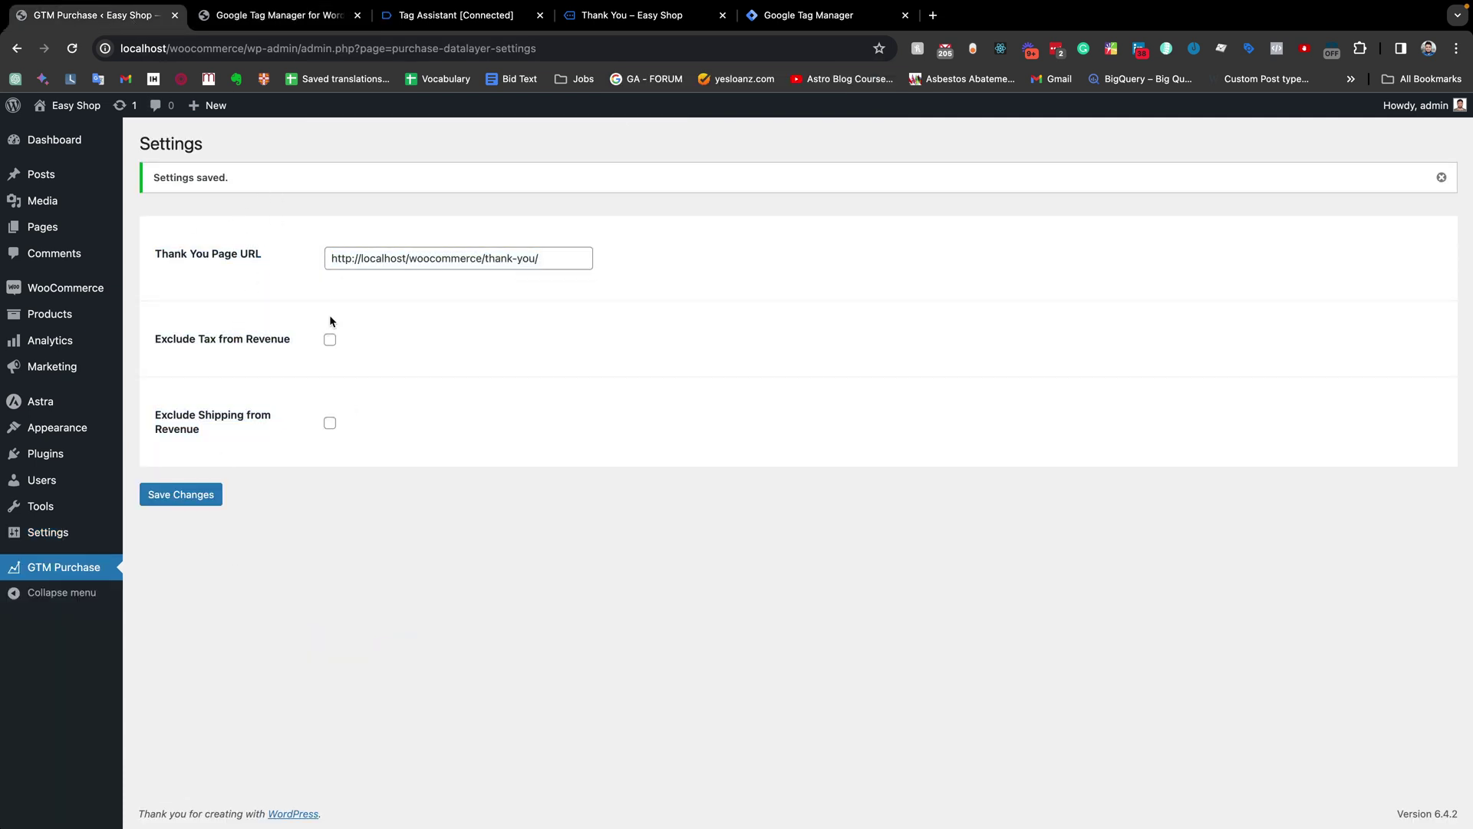
{"action": "left_click", "coordinate": [286, 23]}
{"action": "left_click", "coordinate": [420, 29]}
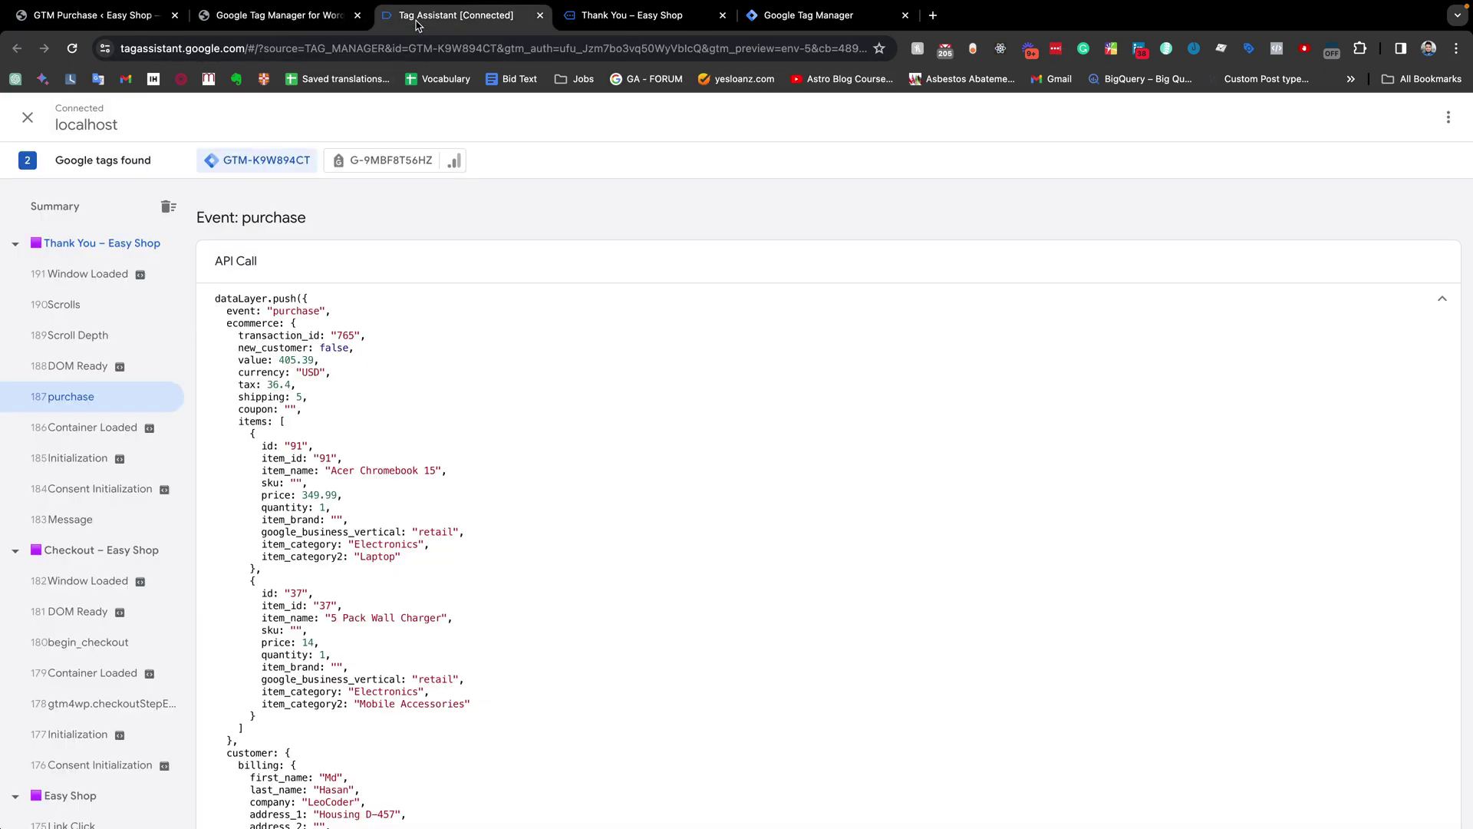
{"action": "left_click", "coordinate": [277, 25]}
{"action": "left_click", "coordinate": [105, 21]}
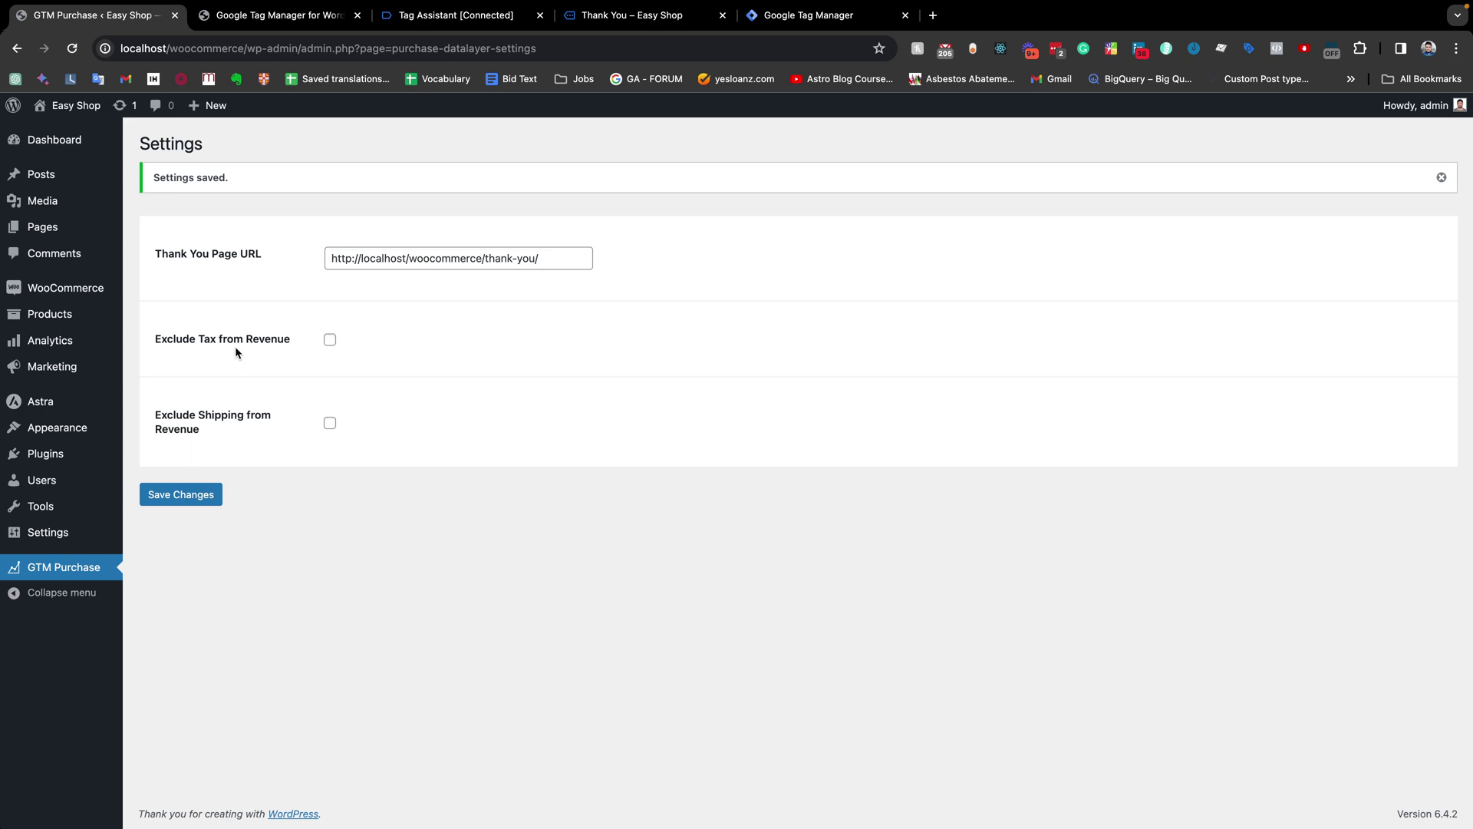
{"action": "left_click", "coordinate": [491, 15]}
{"action": "left_click", "coordinate": [602, 17]}
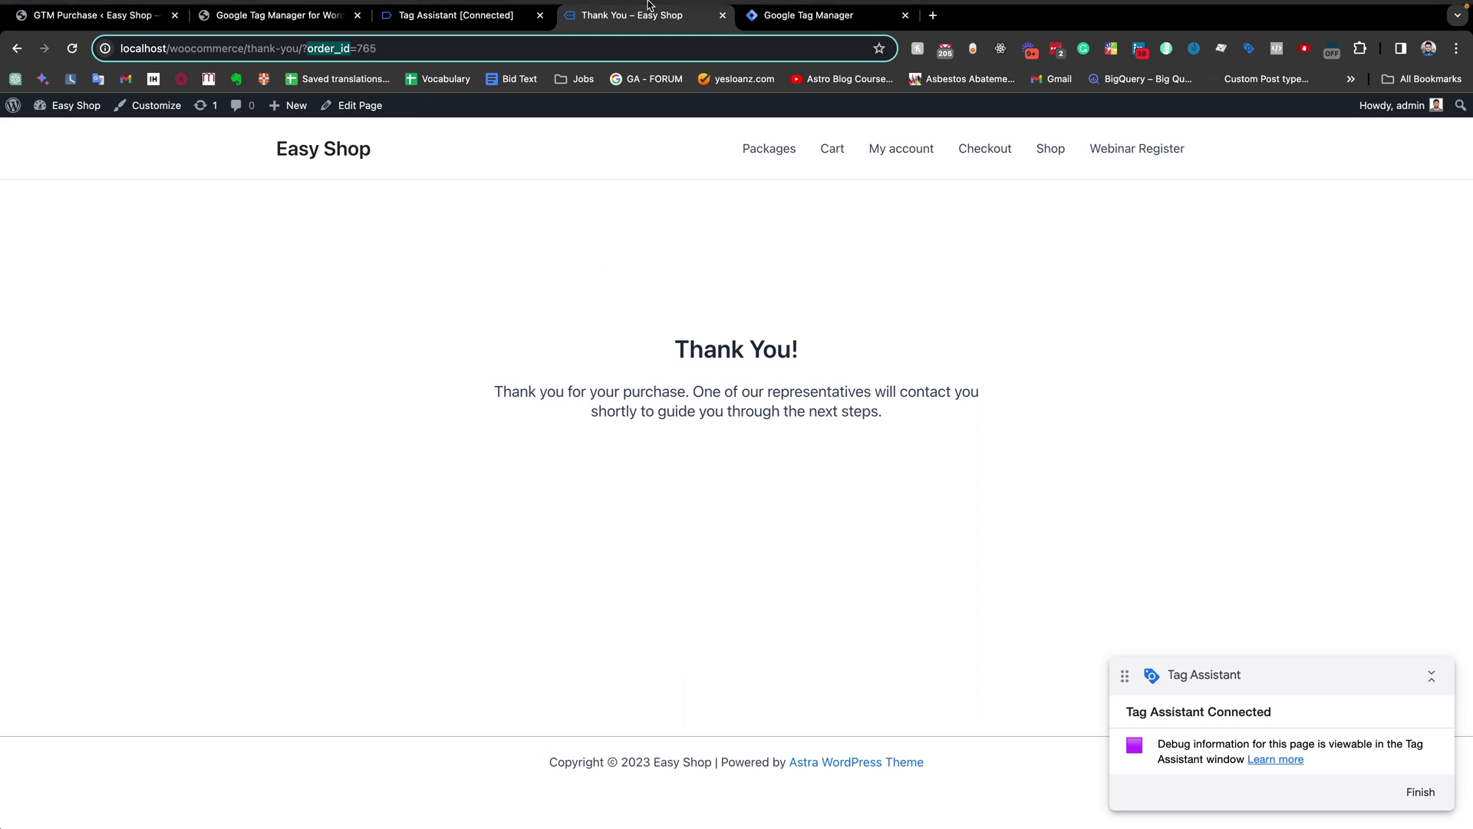
{"action": "mouse_move", "coordinate": [648, 6]}
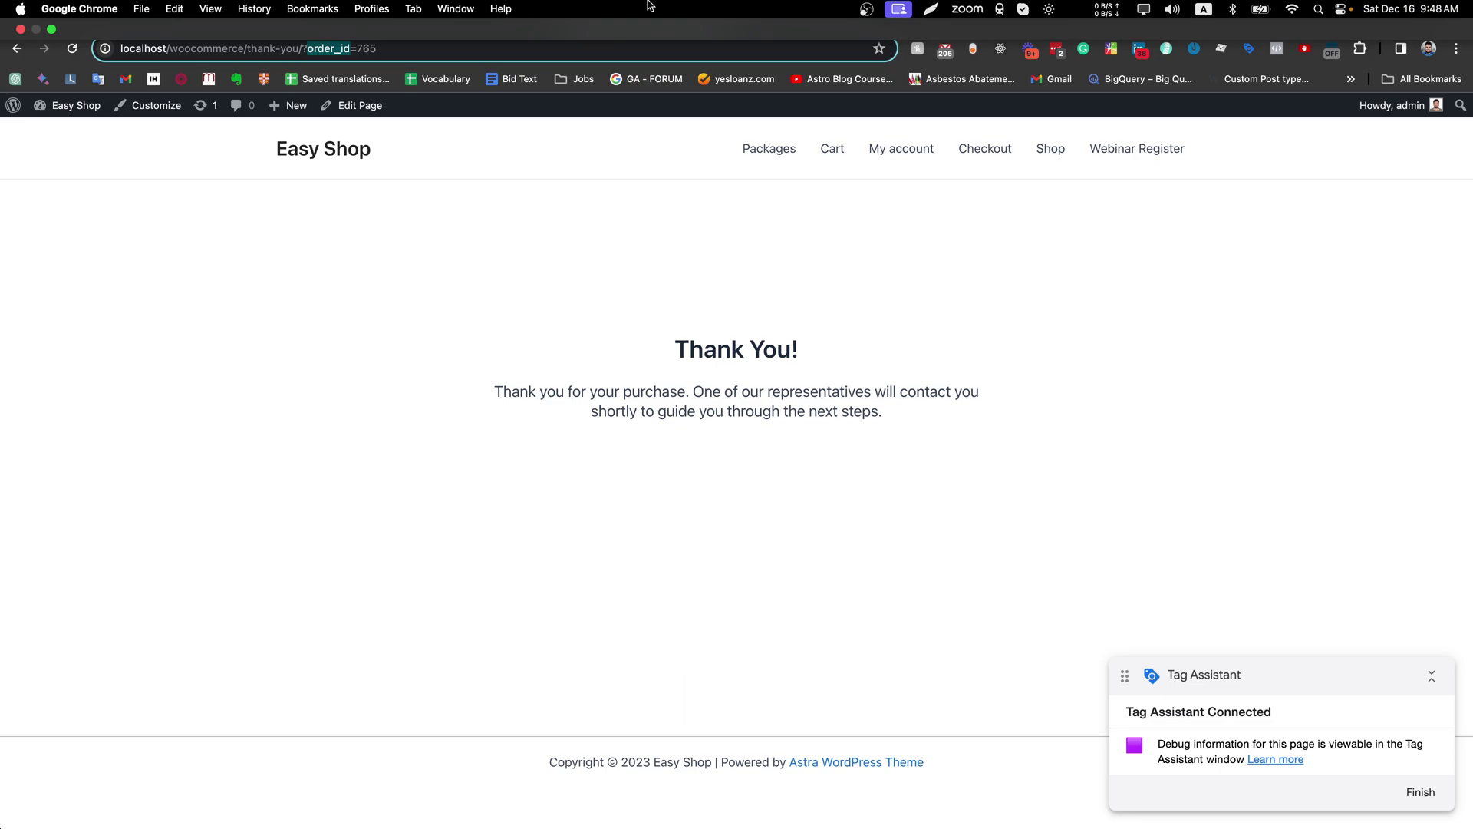